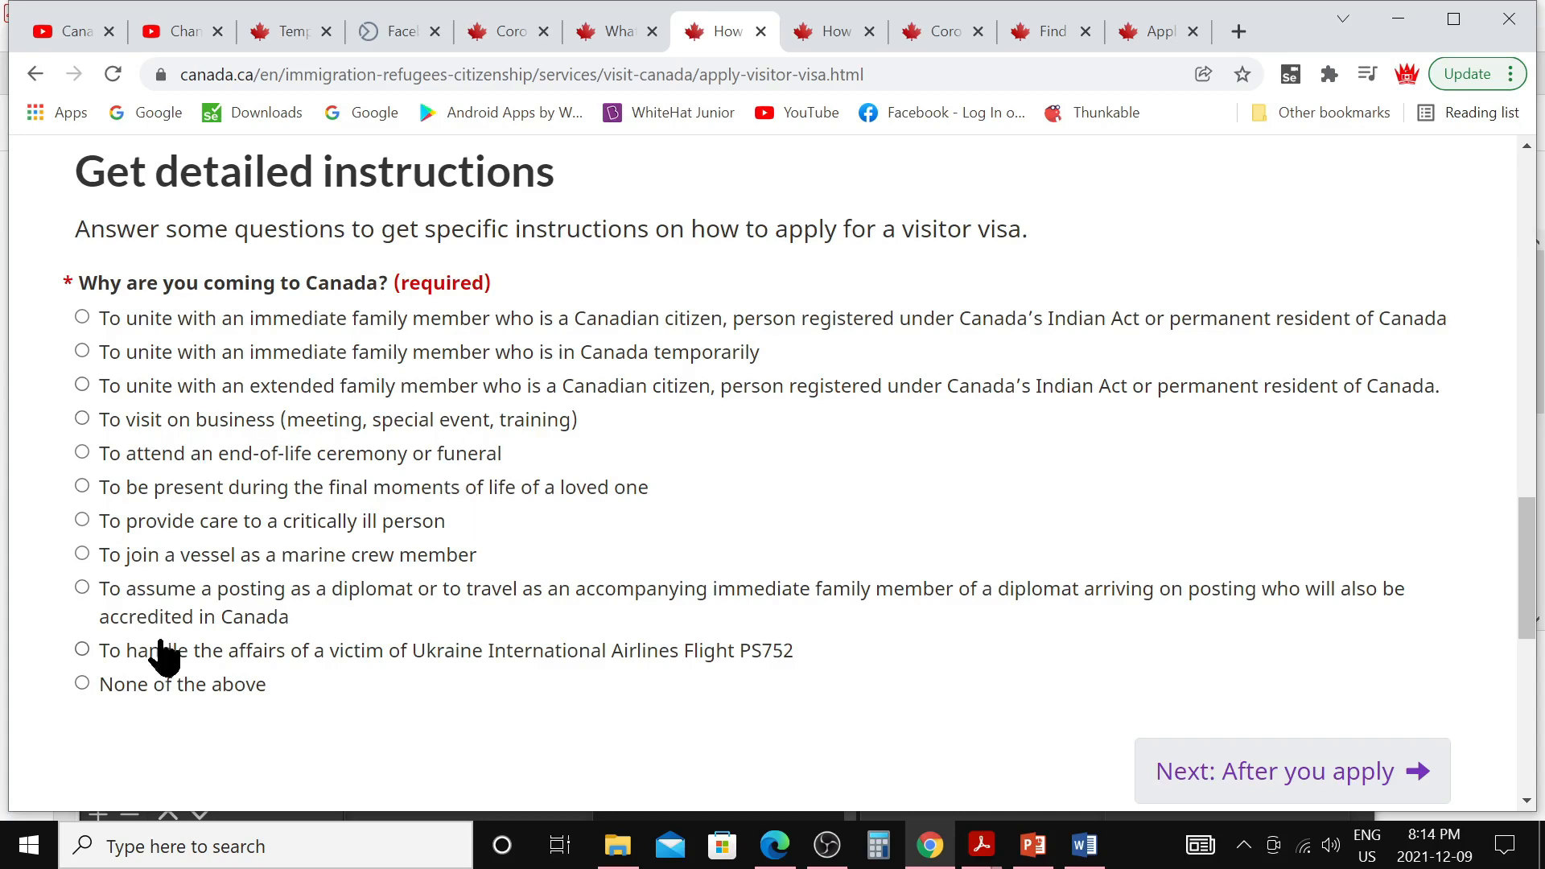
Choose family reunion with a Canadian citizen as the reason and open the IRCC Portal application instructions
{"action": "left_click", "coordinate": [82, 316]}
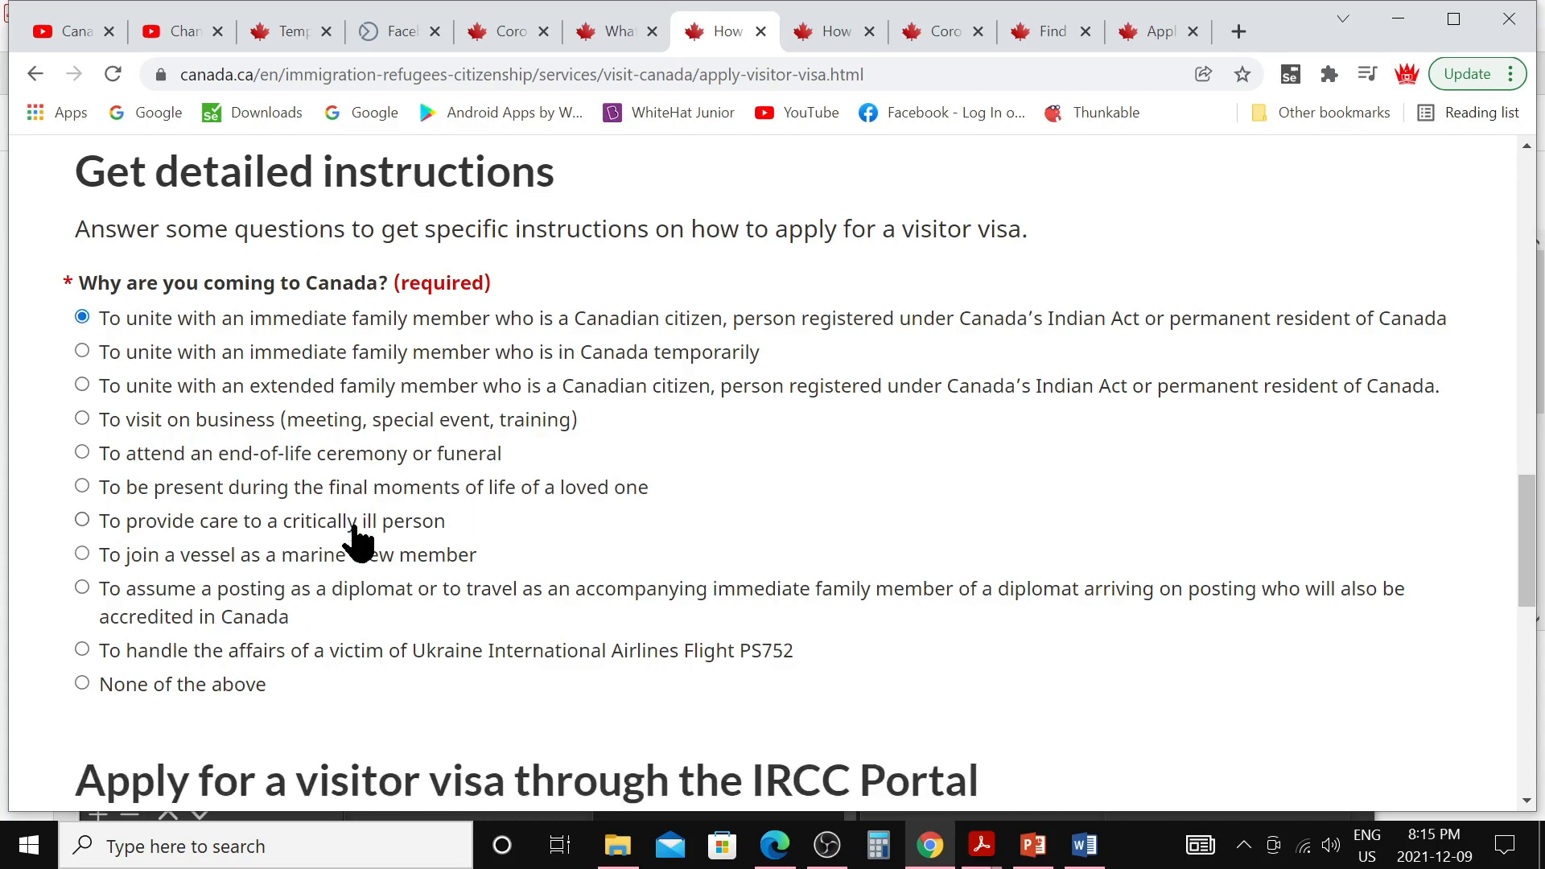
{"action": "scroll", "coordinate": [354, 539], "scroll_direction": "down", "scroll_amount": 4}
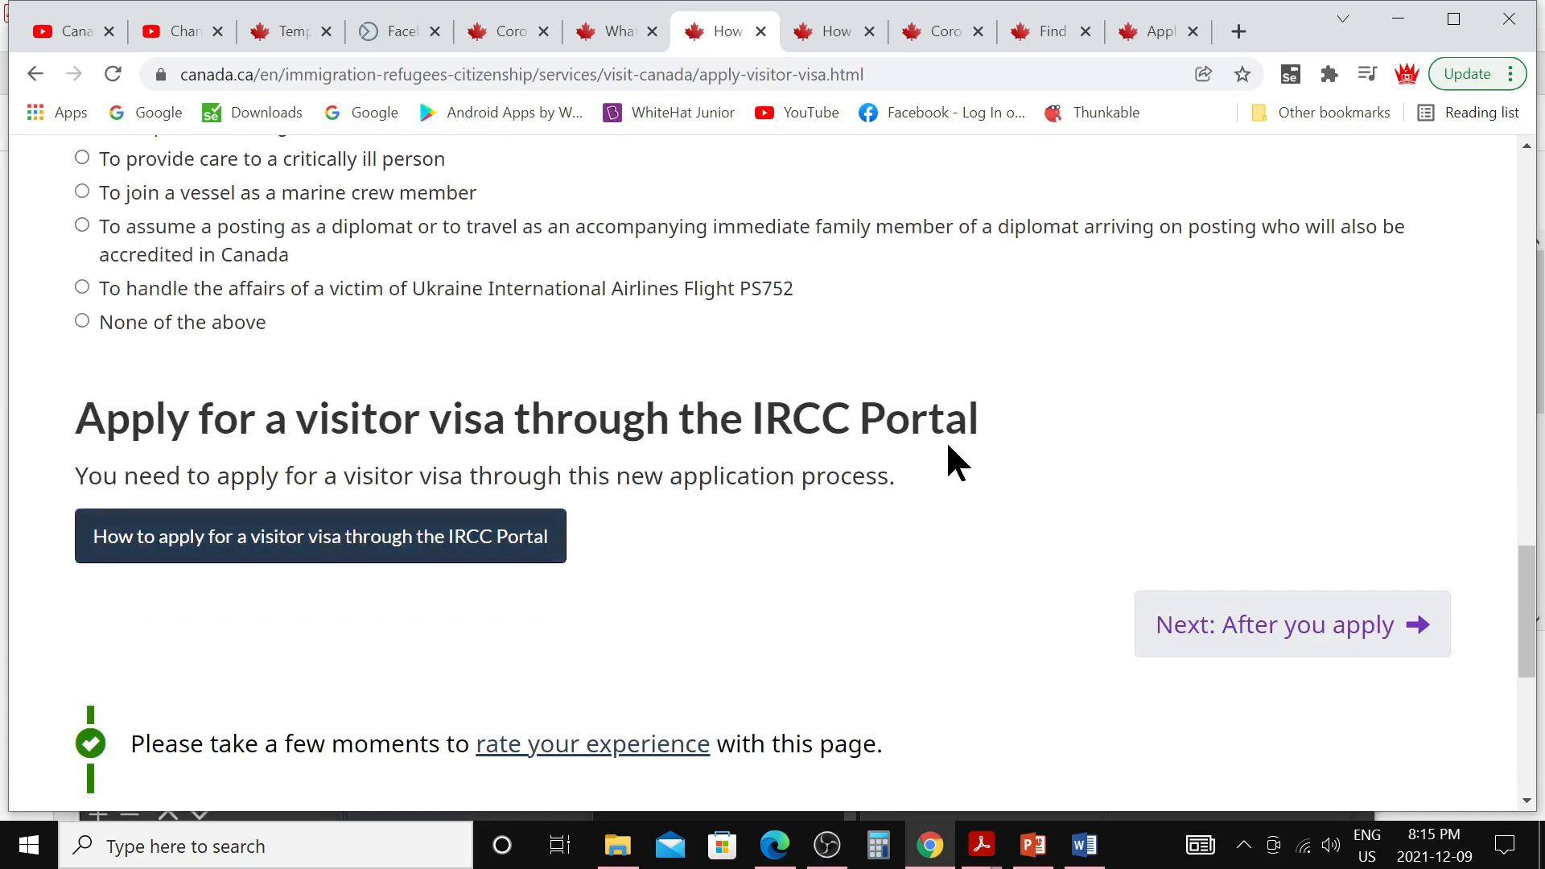
{"action": "left_click", "coordinate": [348, 554]}
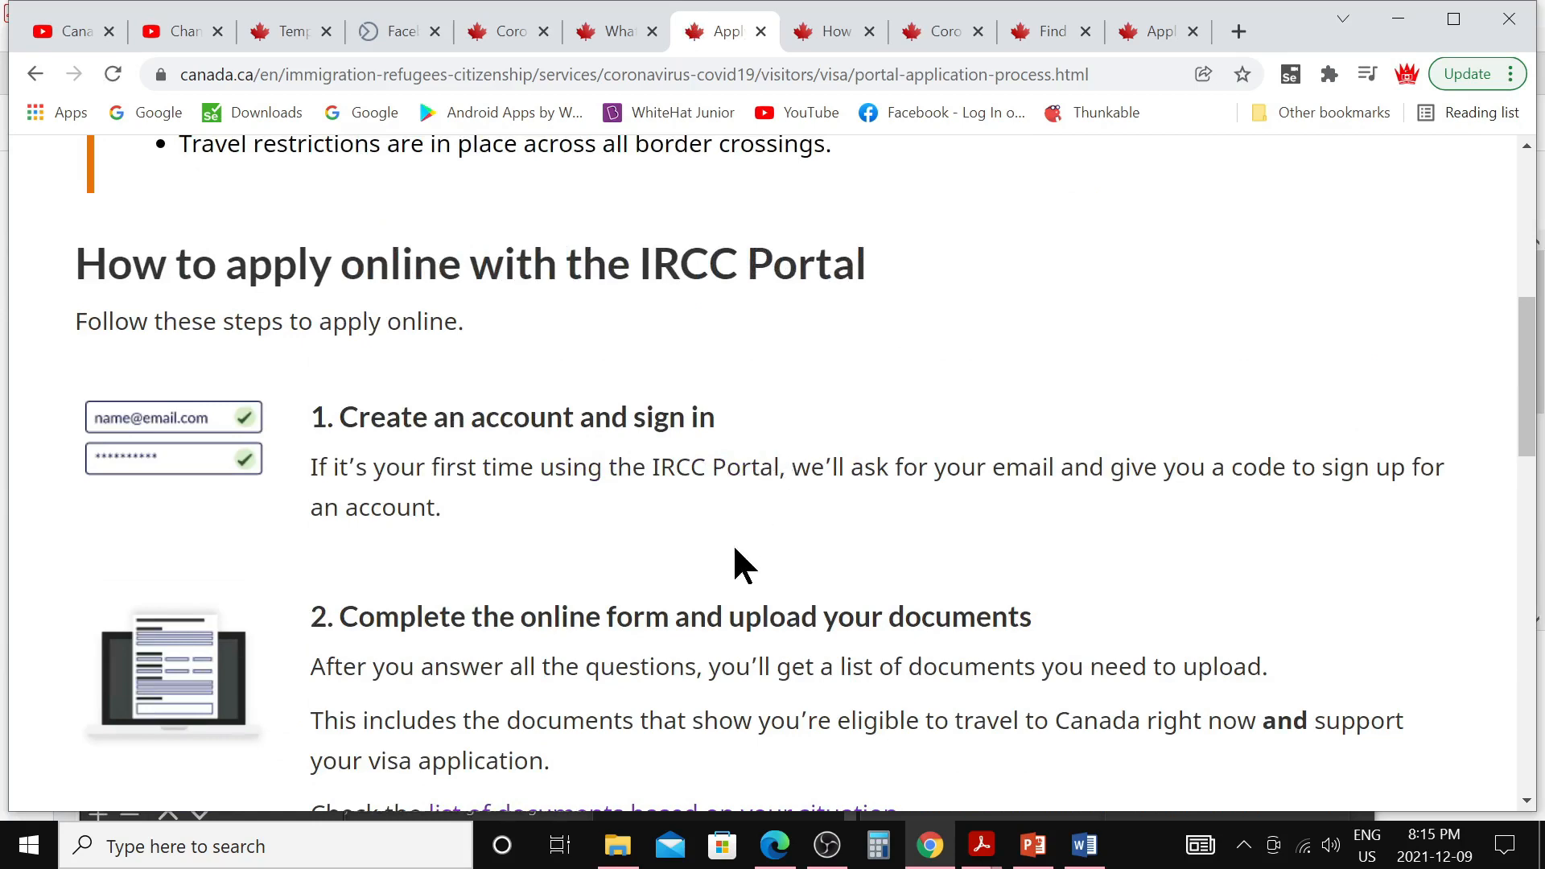
{"action": "scroll", "coordinate": [725, 564], "scroll_direction": "down", "scroll_amount": 3}
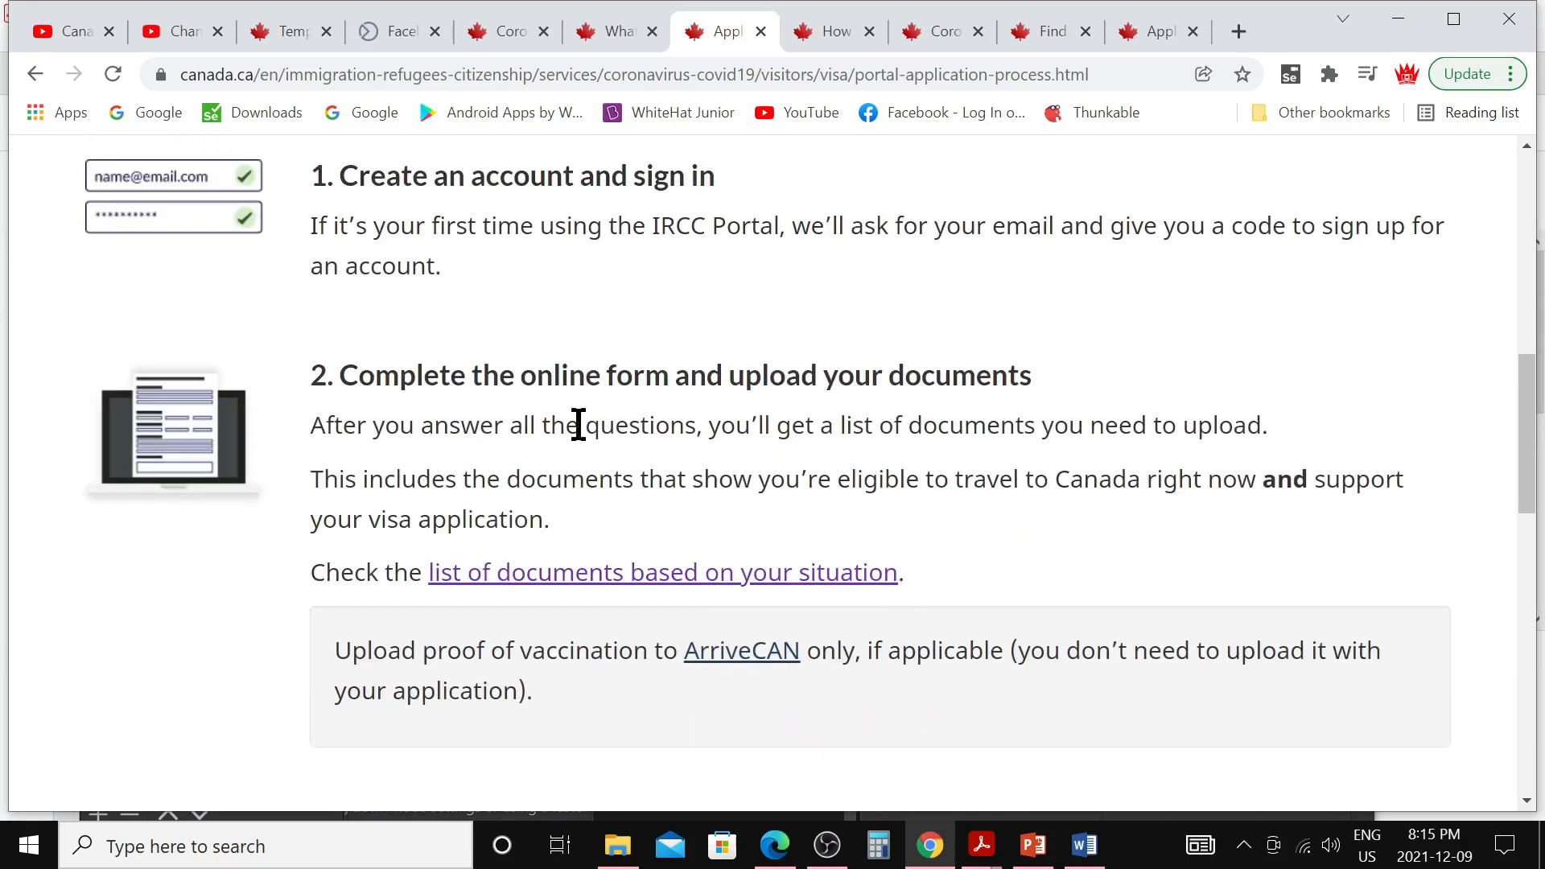
{"action": "scroll", "coordinate": [962, 543], "scroll_direction": "down", "scroll_amount": 3}
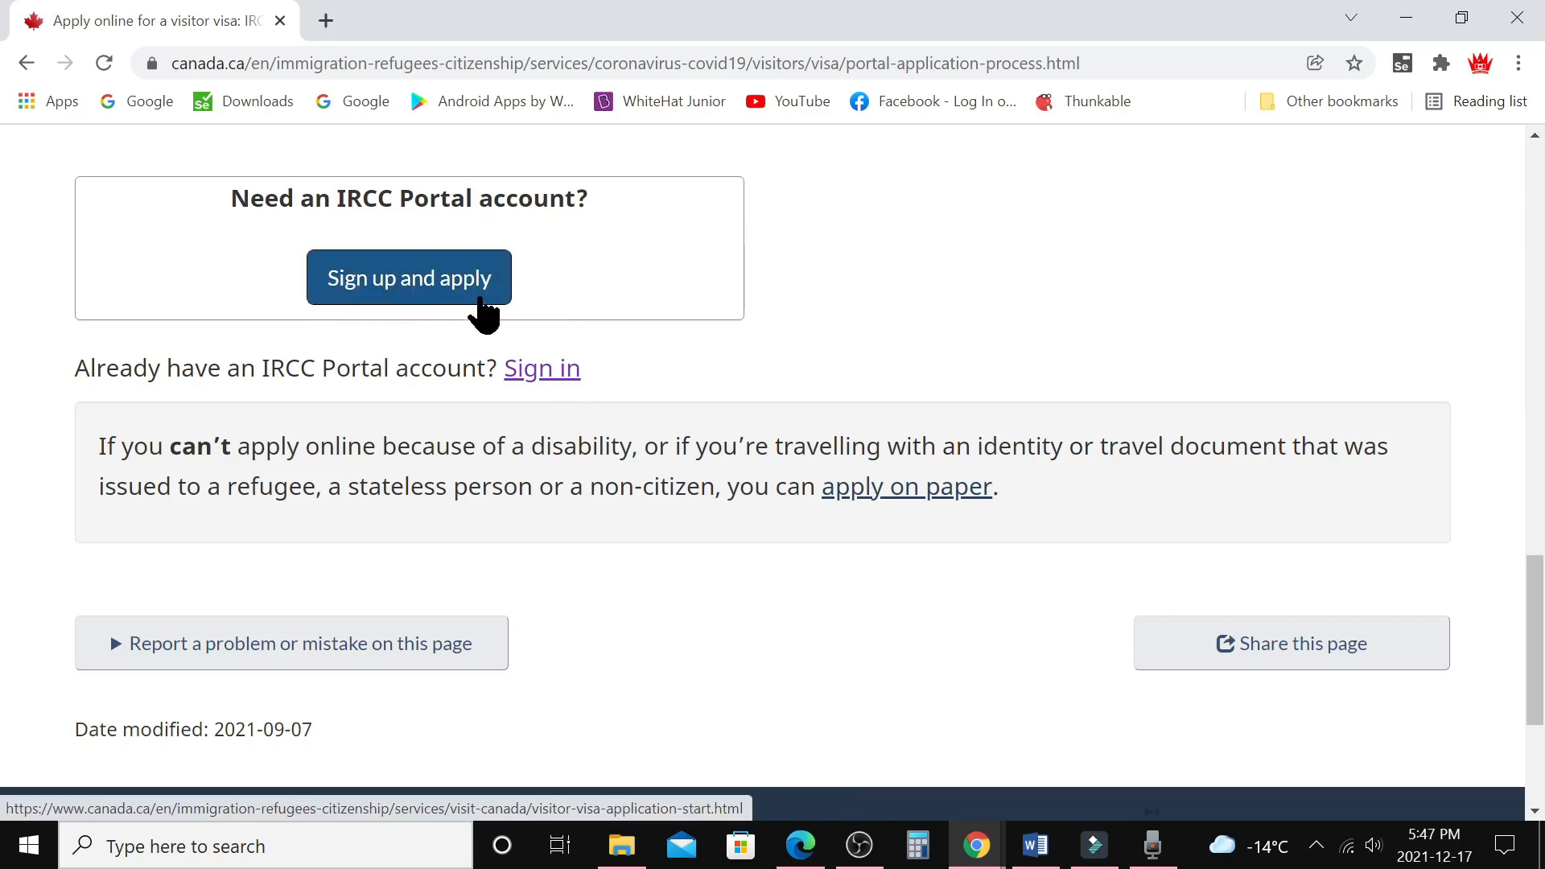
Begin Sign up and apply and answer No to having an application already in process
{"action": "left_click", "coordinate": [481, 299]}
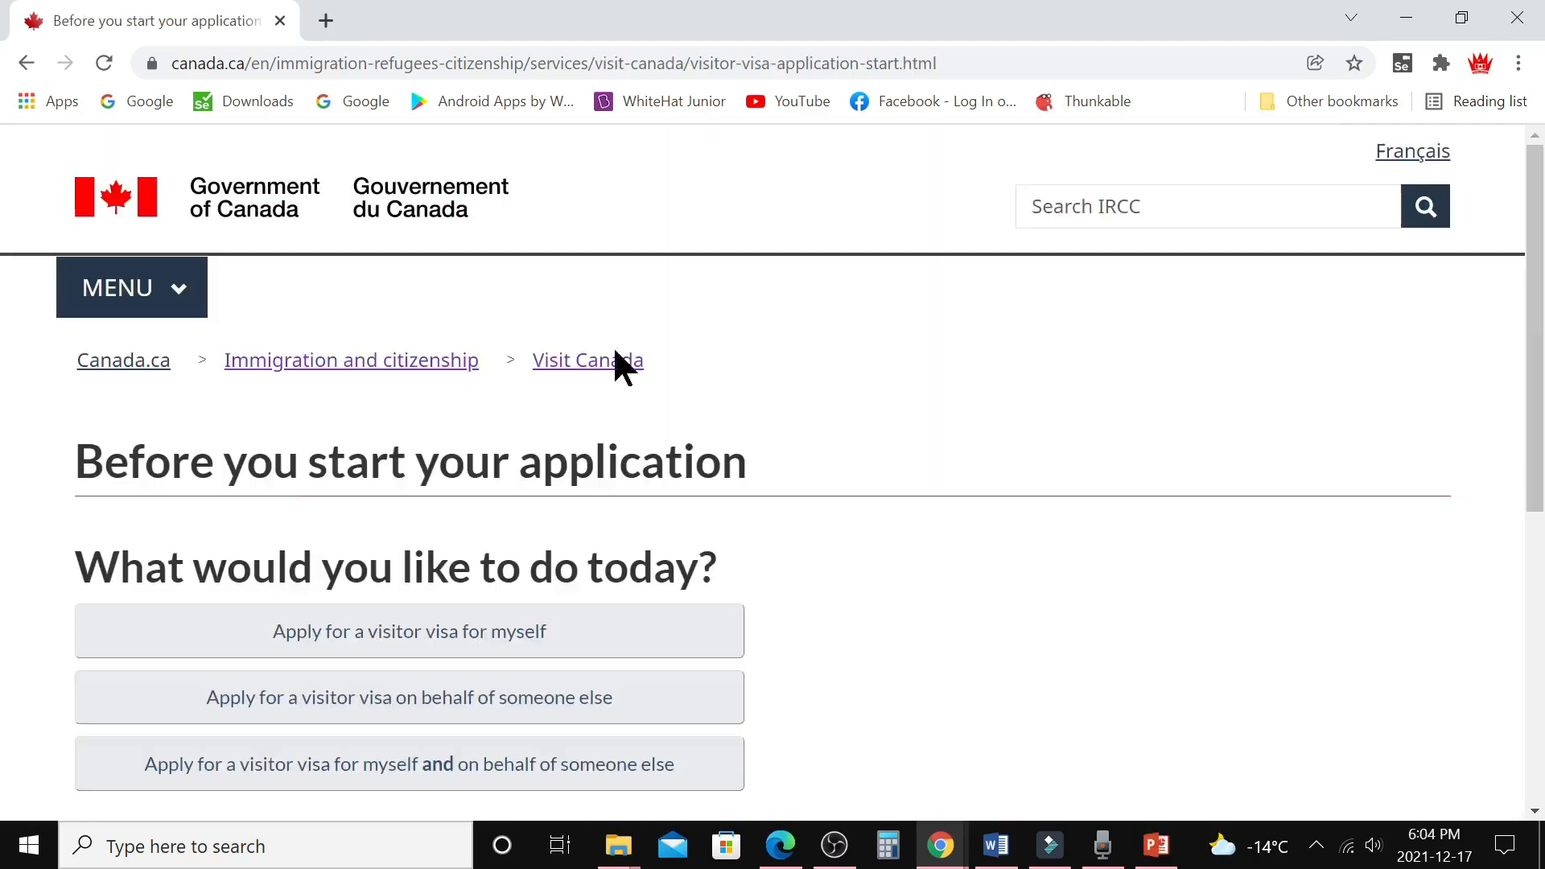
{"action": "scroll", "coordinate": [793, 613], "scroll_direction": "down", "scroll_amount": 3}
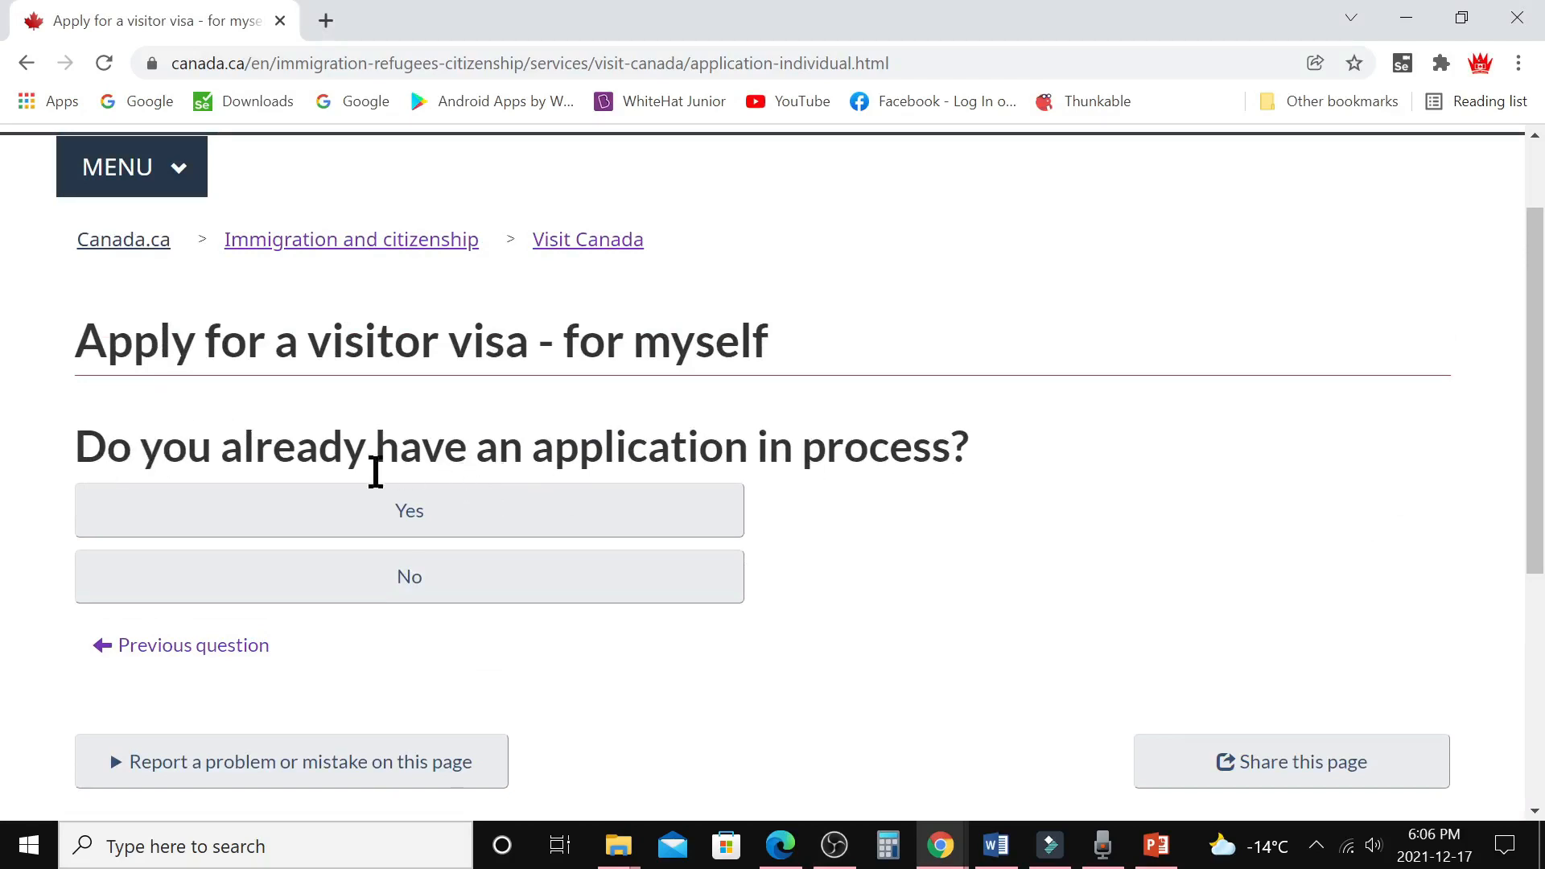
{"action": "left_click", "coordinate": [390, 586]}
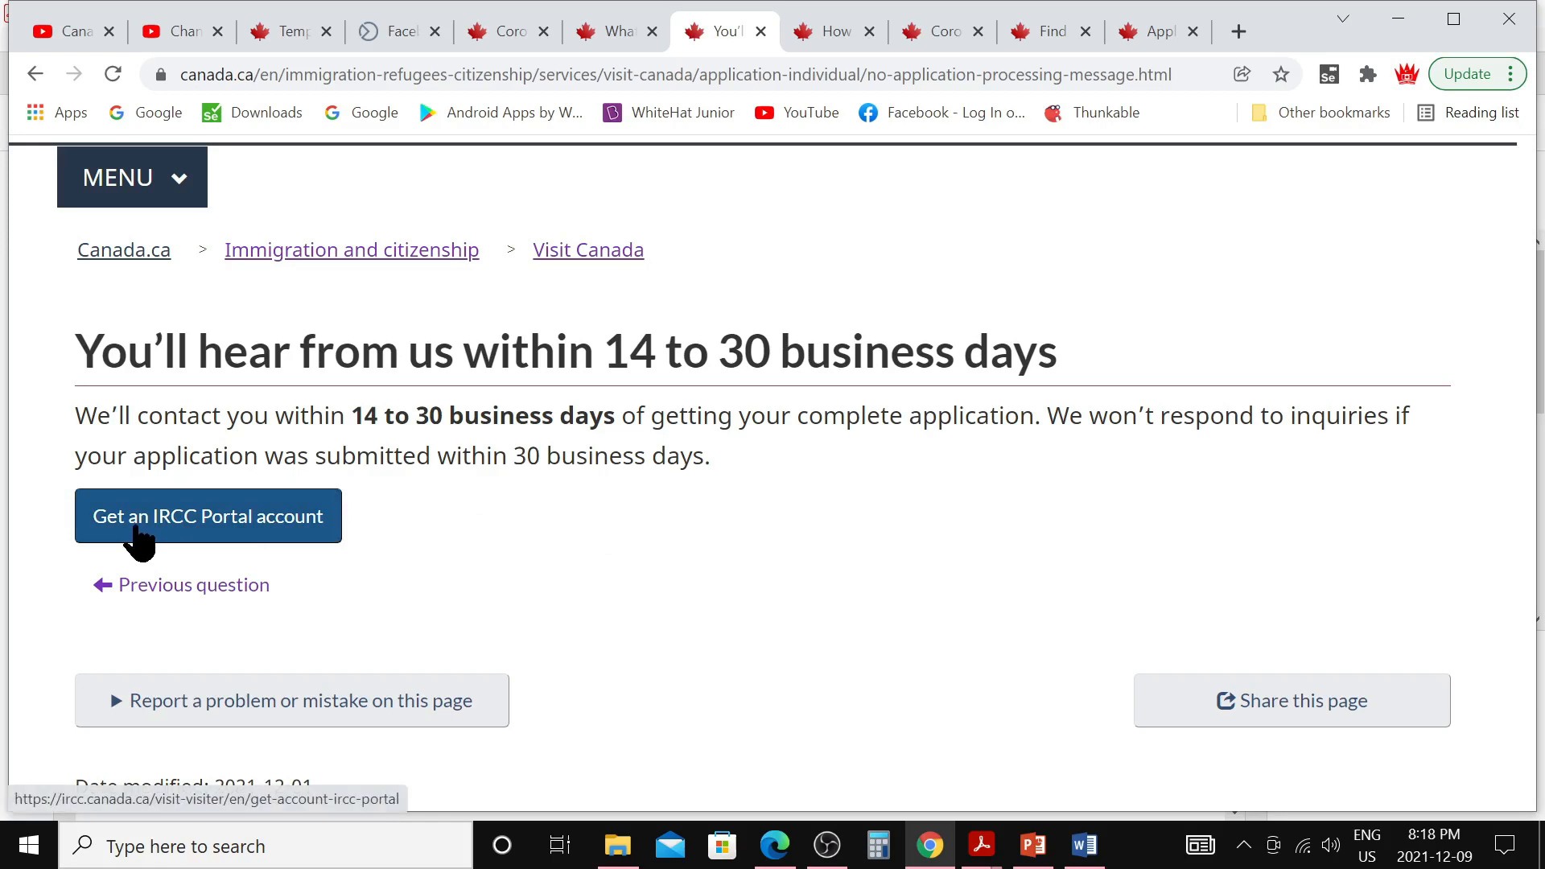
Go to the IRCC Portal account page and copy the generated invitation code
{"action": "left_click", "coordinate": [191, 523]}
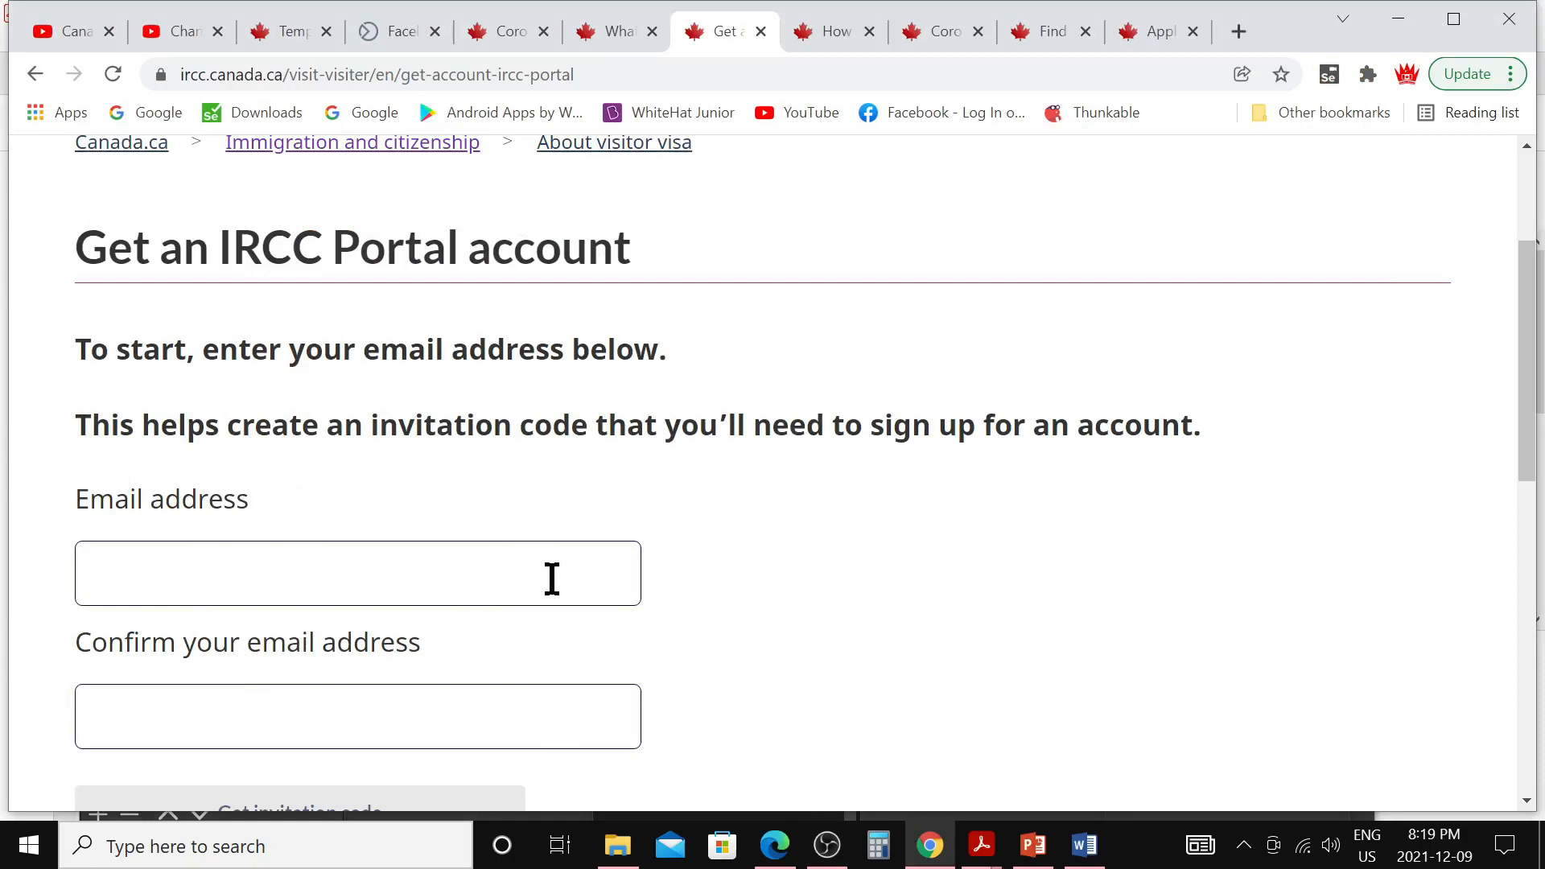
{"action": "scroll", "coordinate": [552, 578], "scroll_direction": "down", "scroll_amount": 3}
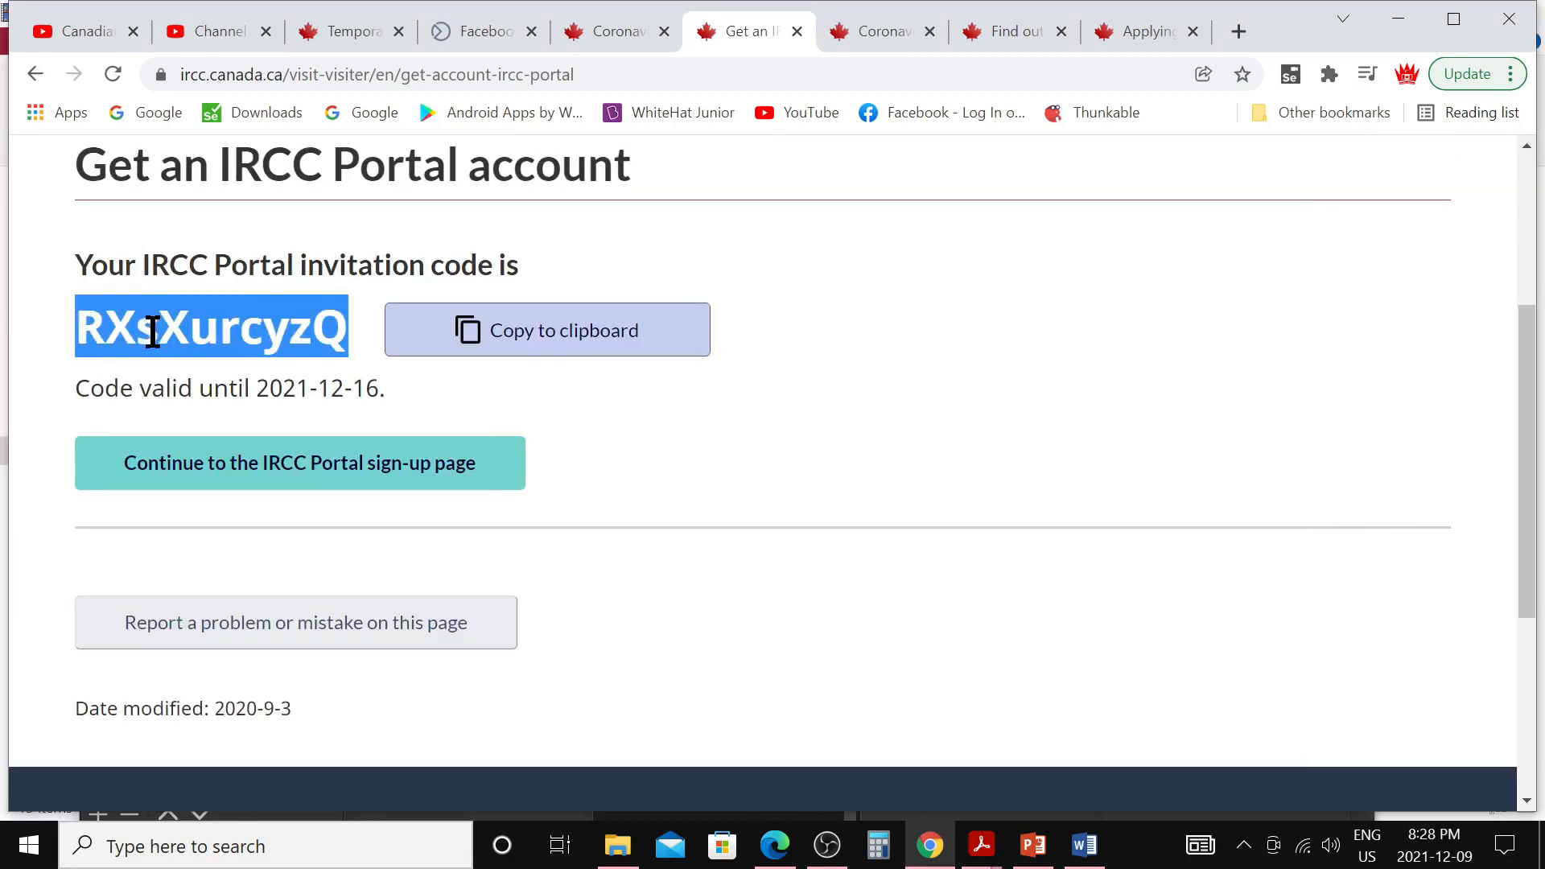
{"action": "right_click", "coordinate": [157, 331]}
{"action": "left_click", "coordinate": [220, 352]}
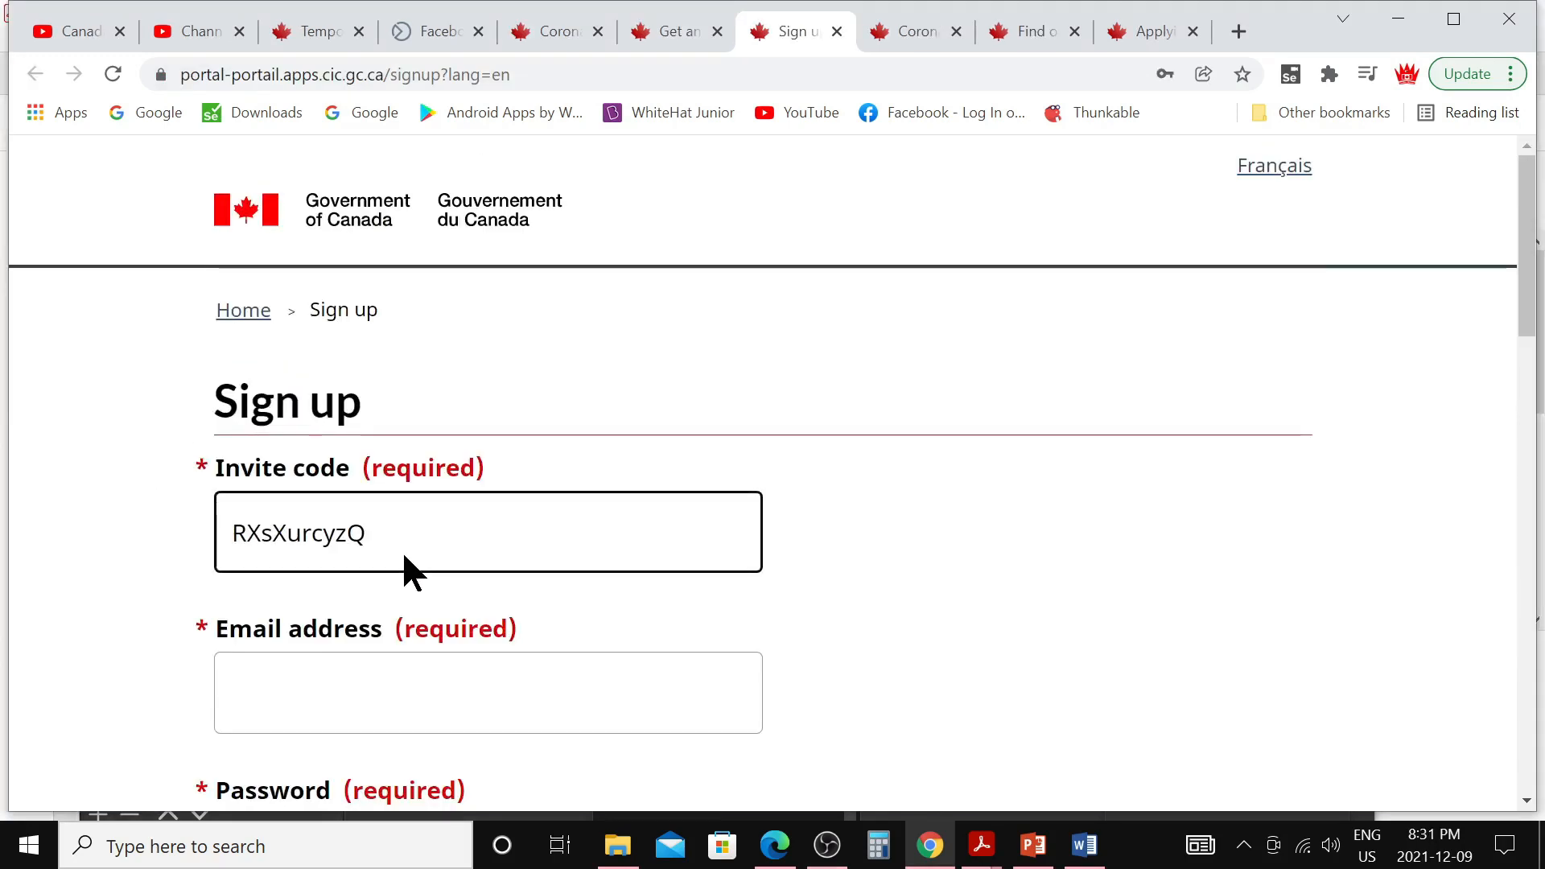
Enter the account email address and password in the sign-up form
{"action": "scroll", "coordinate": [392, 564], "scroll_direction": "down", "scroll_amount": 3}
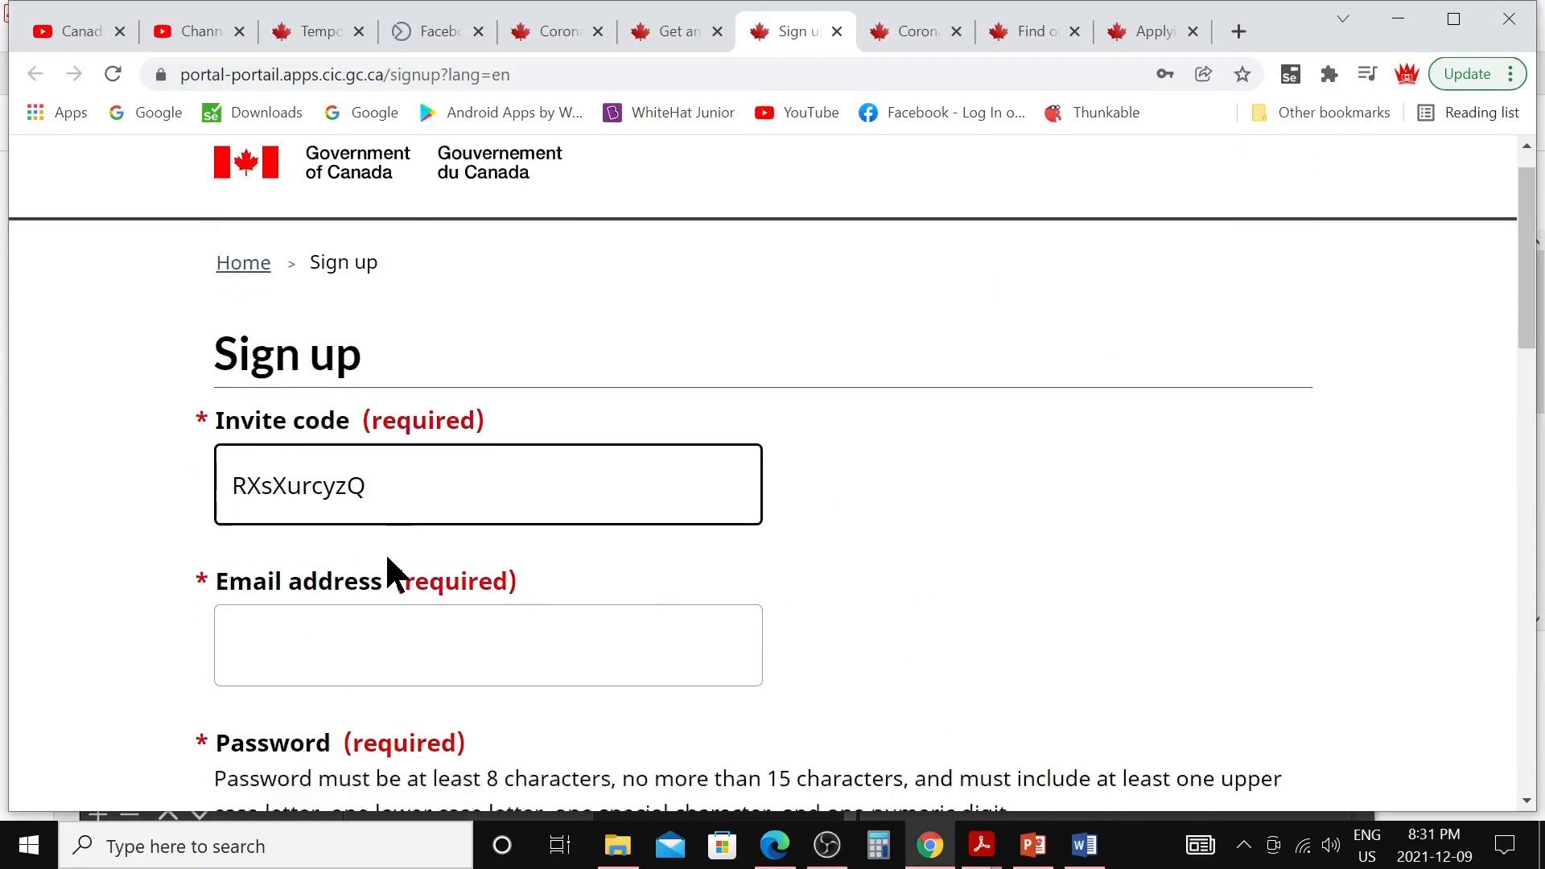
{"action": "left_click", "coordinate": [574, 490]}
{"action": "left_click", "coordinate": [596, 676]}
{"action": "scroll", "coordinate": [348, 489], "scroll_direction": "down", "scroll_amount": 2}
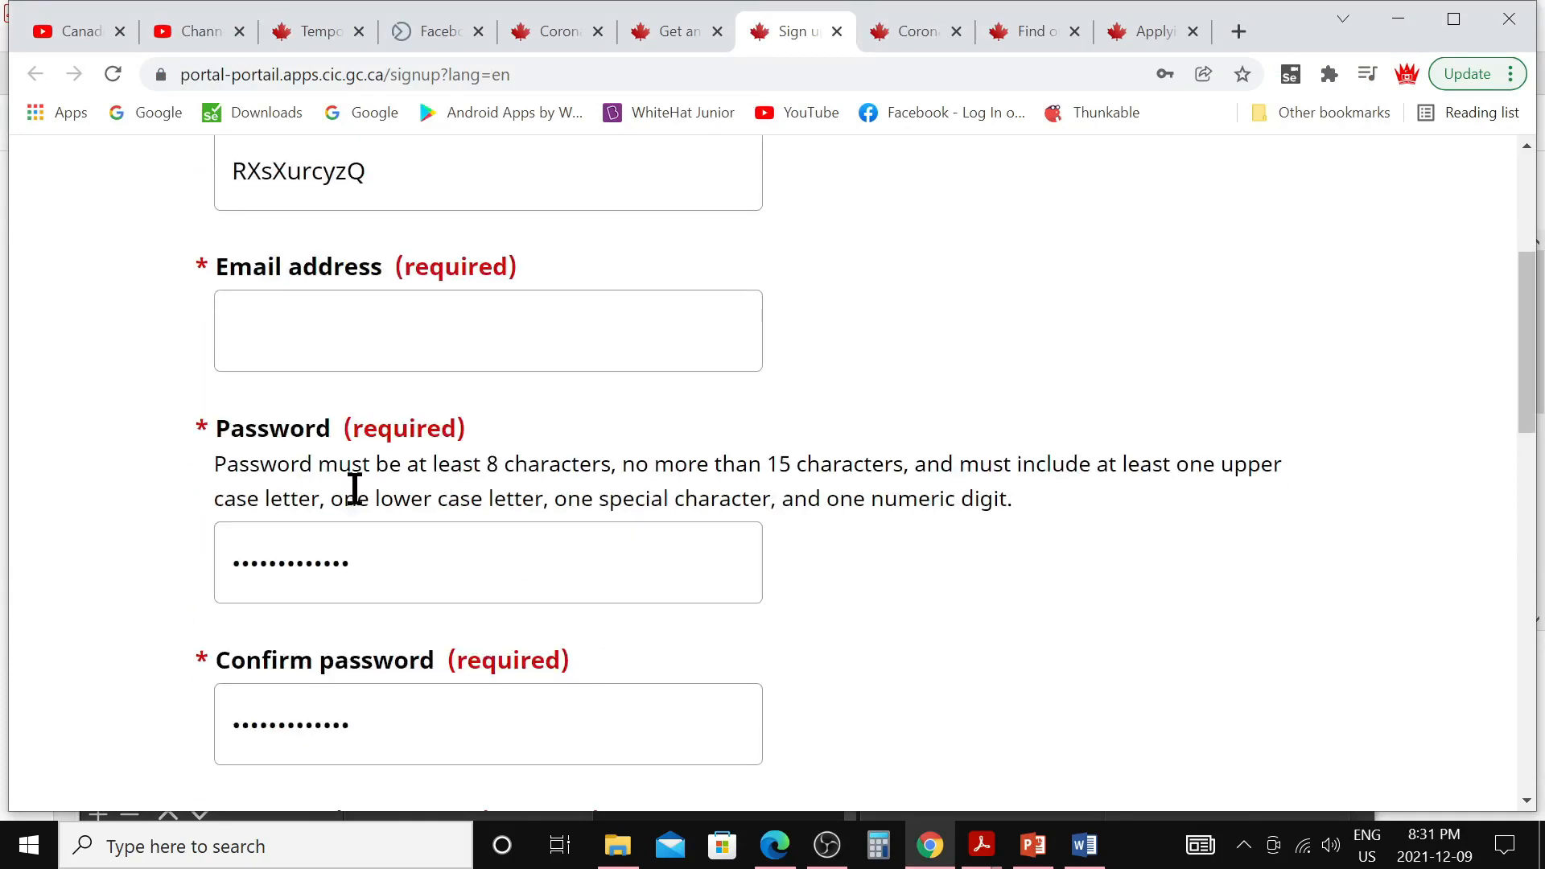
{"action": "left_click", "coordinate": [386, 555]}
Fill in the given name and remaining contact details, then submit the sign-up
{"action": "scroll", "coordinate": [370, 643], "scroll_direction": "down", "scroll_amount": 5}
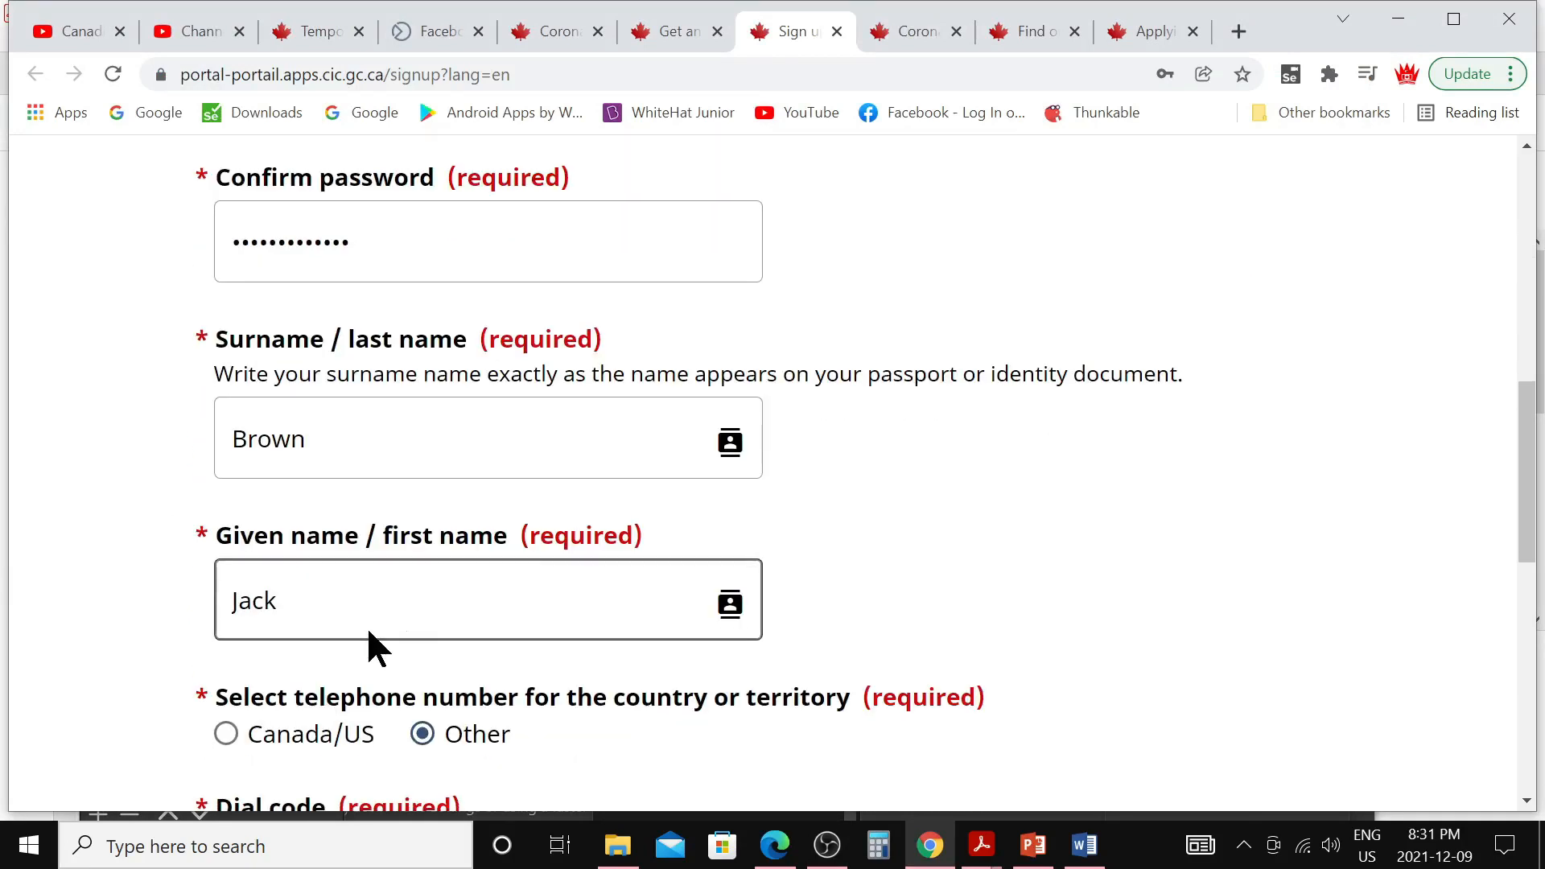
{"action": "left_click", "coordinate": [525, 597]}
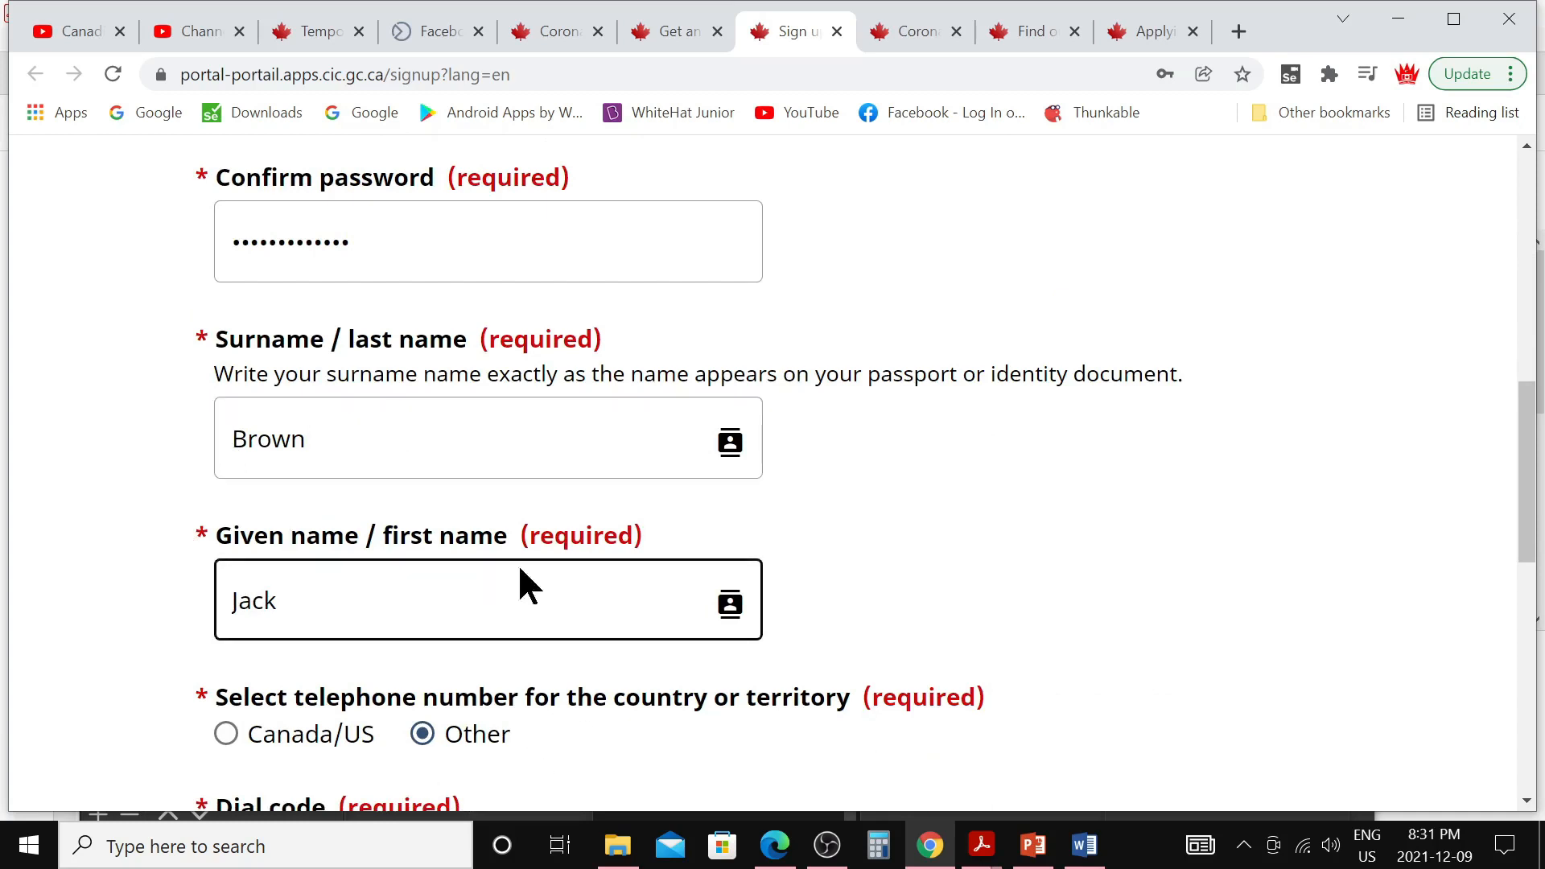
{"action": "scroll", "coordinate": [531, 682], "scroll_direction": "down", "scroll_amount": 2}
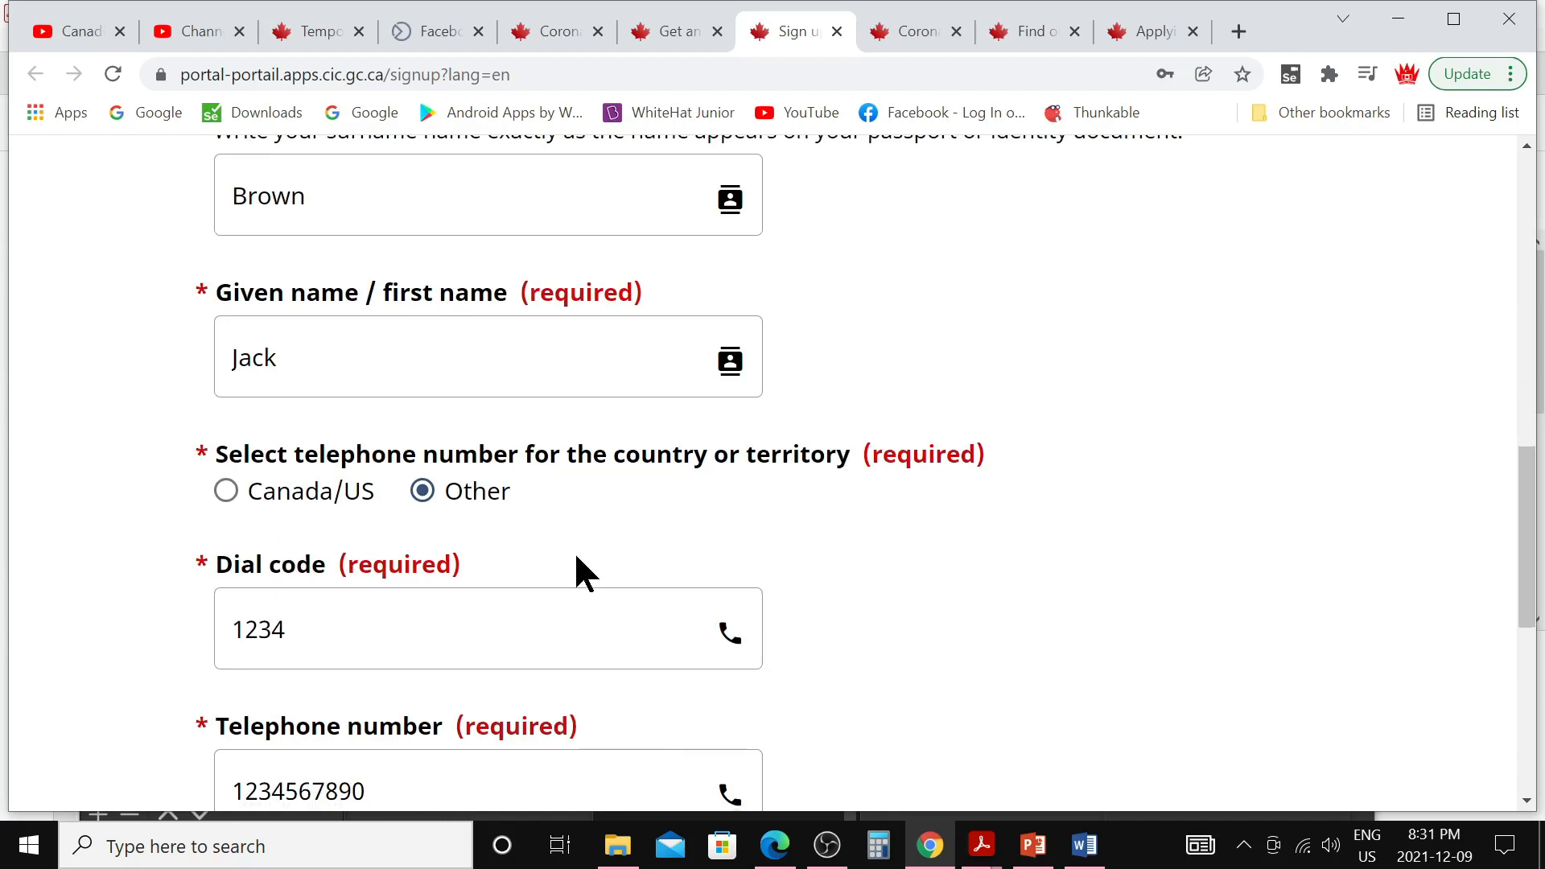
{"action": "scroll", "coordinate": [578, 570], "scroll_direction": "down", "scroll_amount": 3}
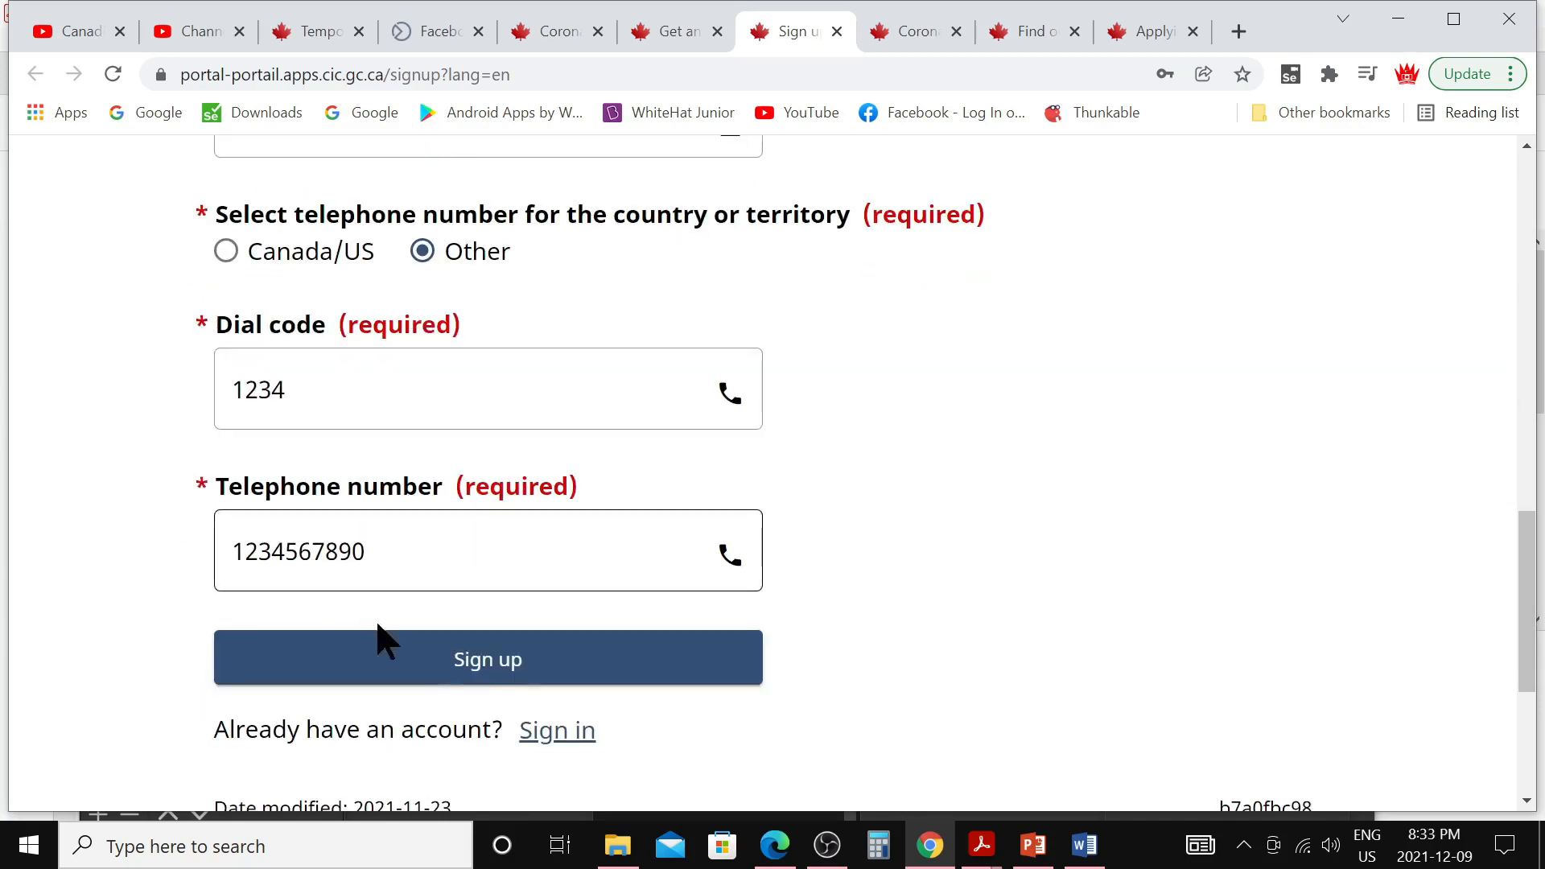
{"action": "left_click", "coordinate": [482, 668]}
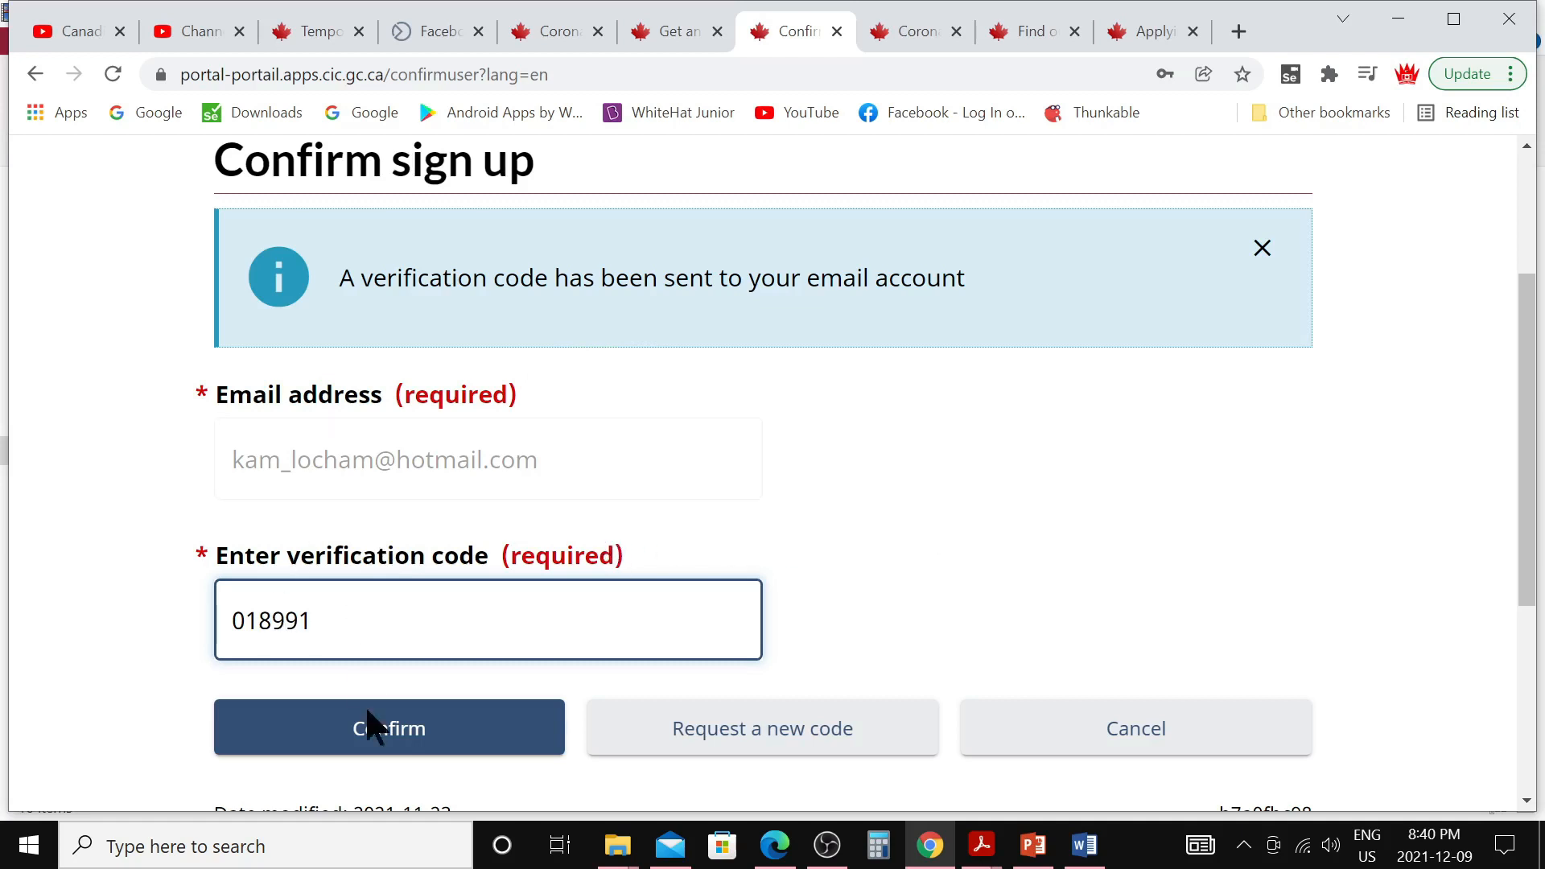
Confirm the emailed verification code and accept the portal terms and conditions
{"action": "left_click", "coordinate": [407, 749]}
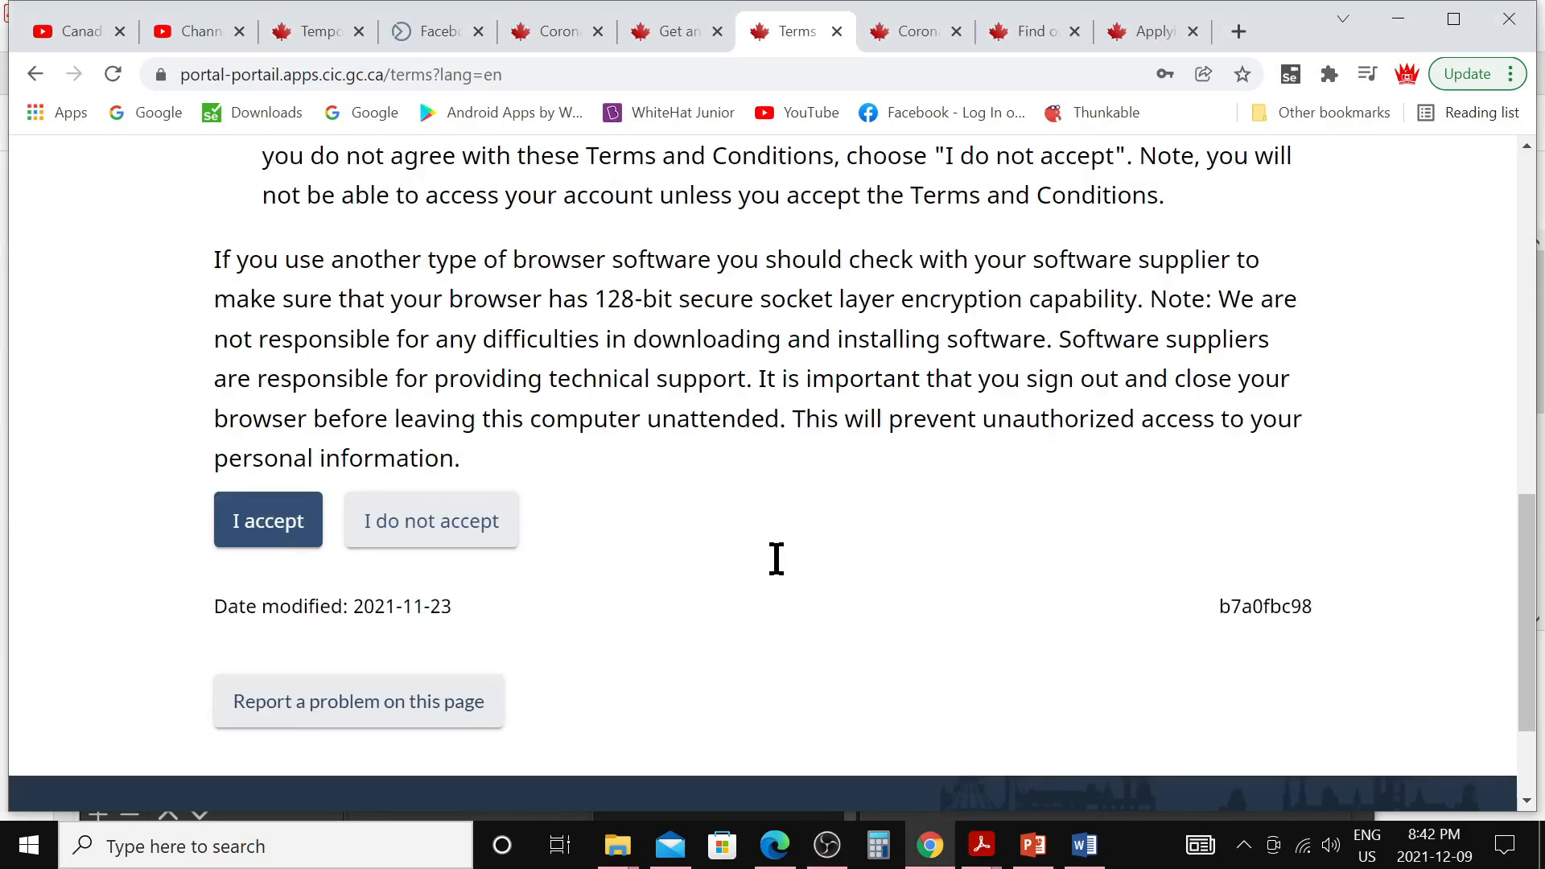
{"action": "left_click", "coordinate": [307, 527]}
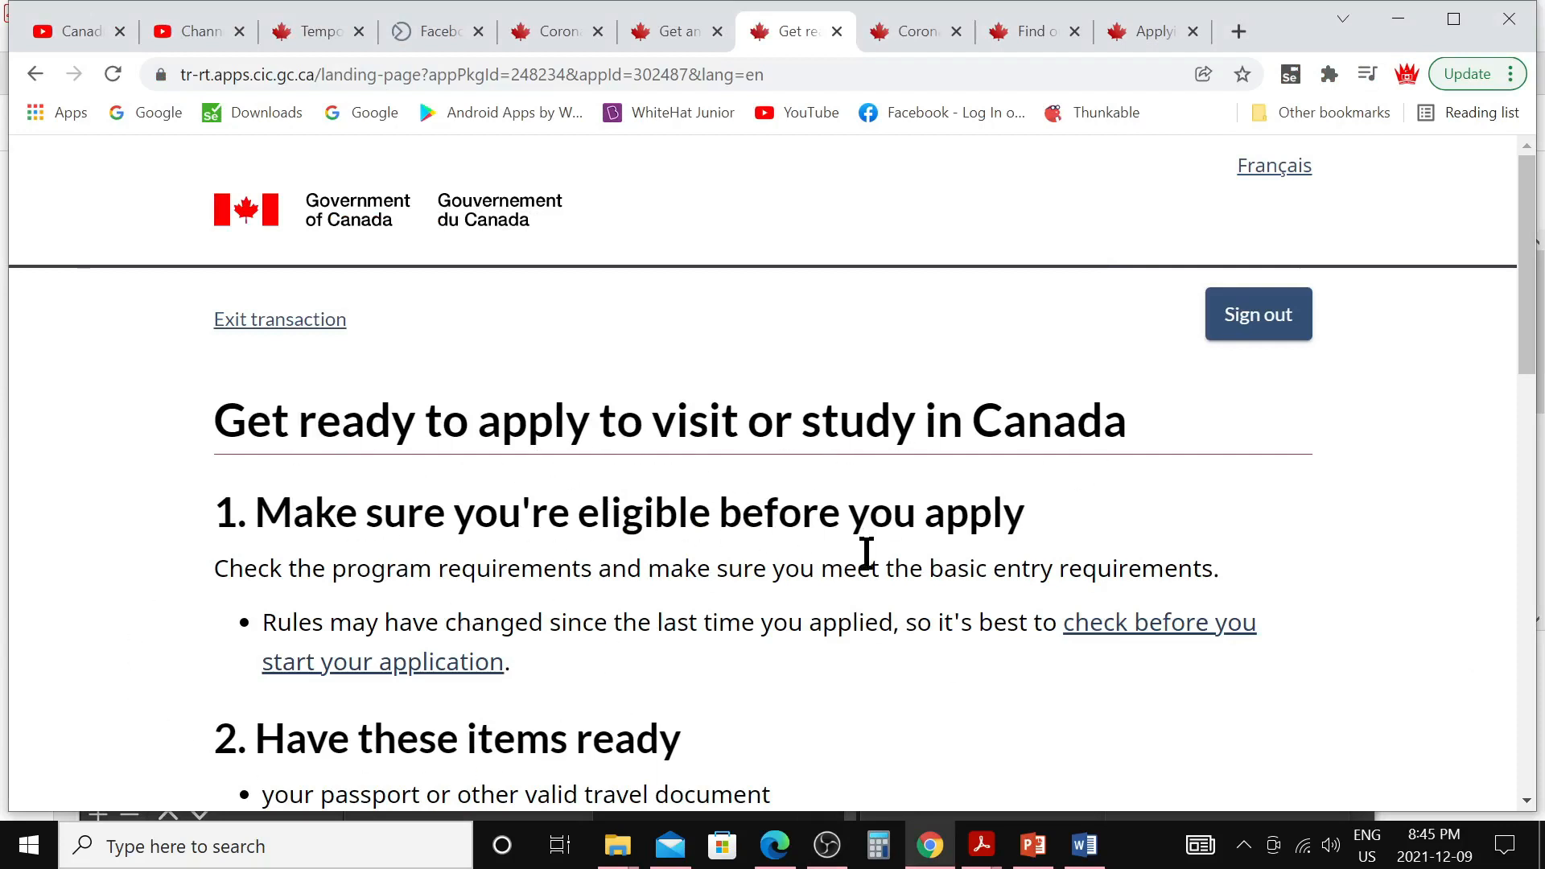
Read through the instructions, tick the acknowledgement and start the application
{"action": "scroll", "coordinate": [866, 554], "scroll_direction": "down", "scroll_amount": 4}
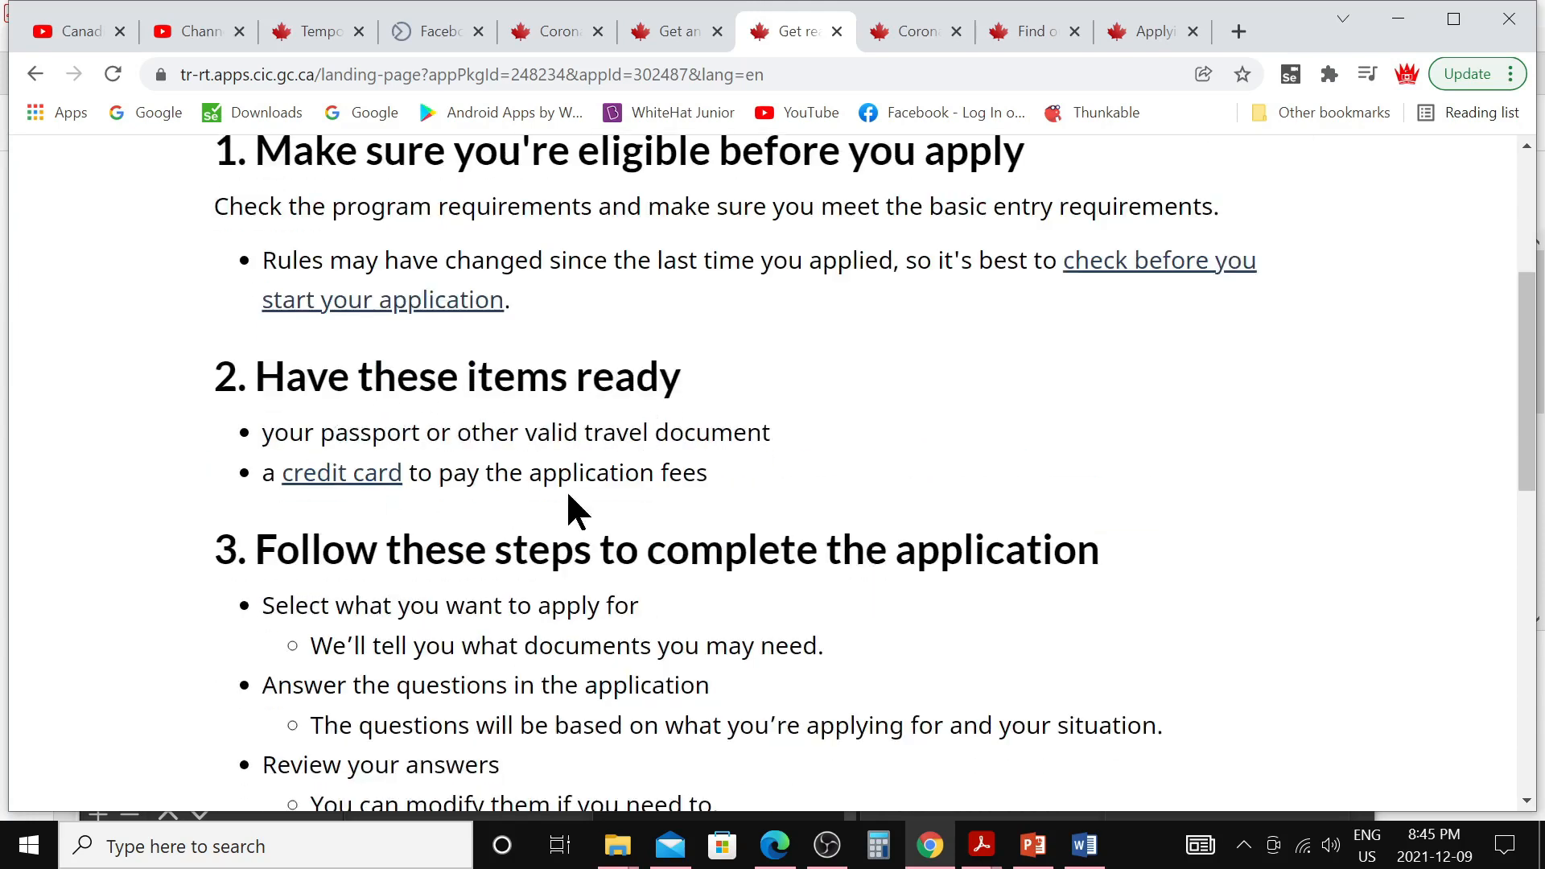
{"action": "scroll", "coordinate": [555, 483], "scroll_direction": "down", "scroll_amount": 3}
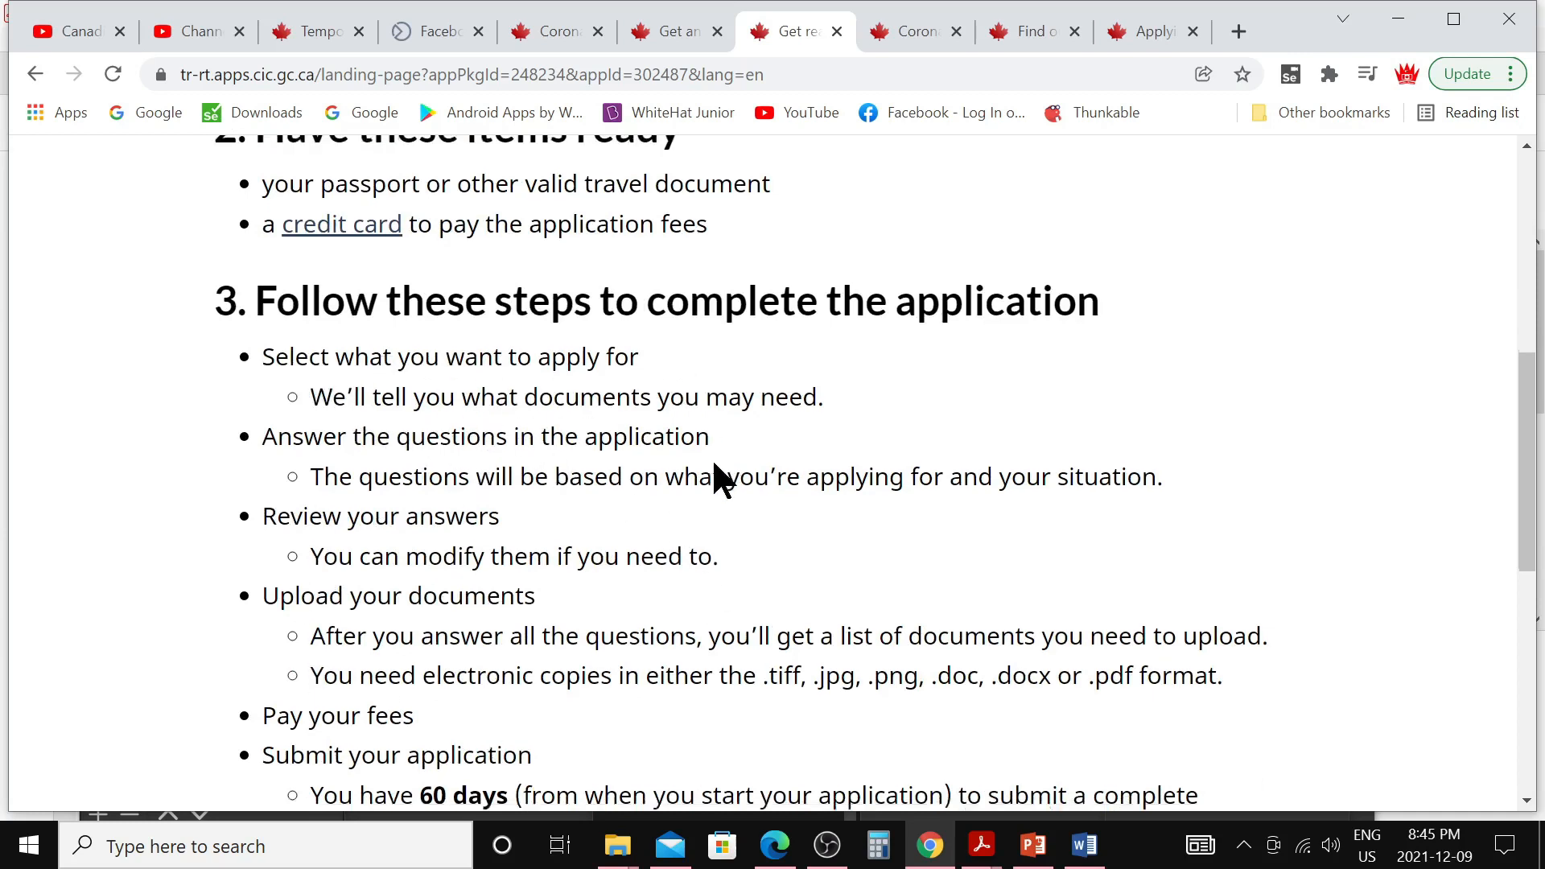
{"action": "scroll", "coordinate": [717, 476], "scroll_direction": "down", "scroll_amount": 2}
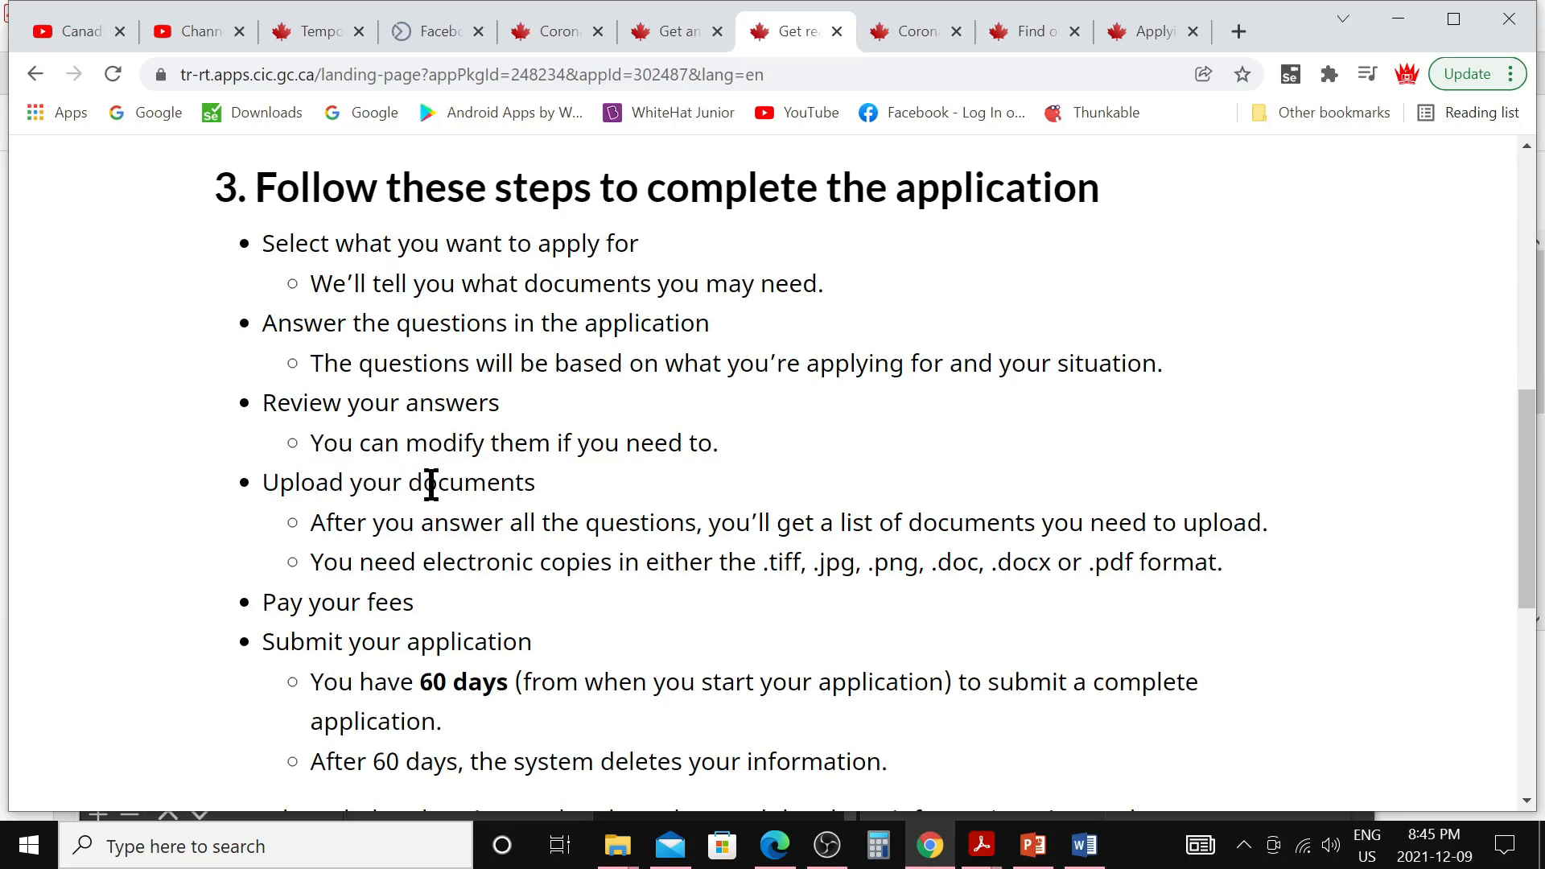
{"action": "scroll", "coordinate": [472, 611], "scroll_direction": "down", "scroll_amount": 3}
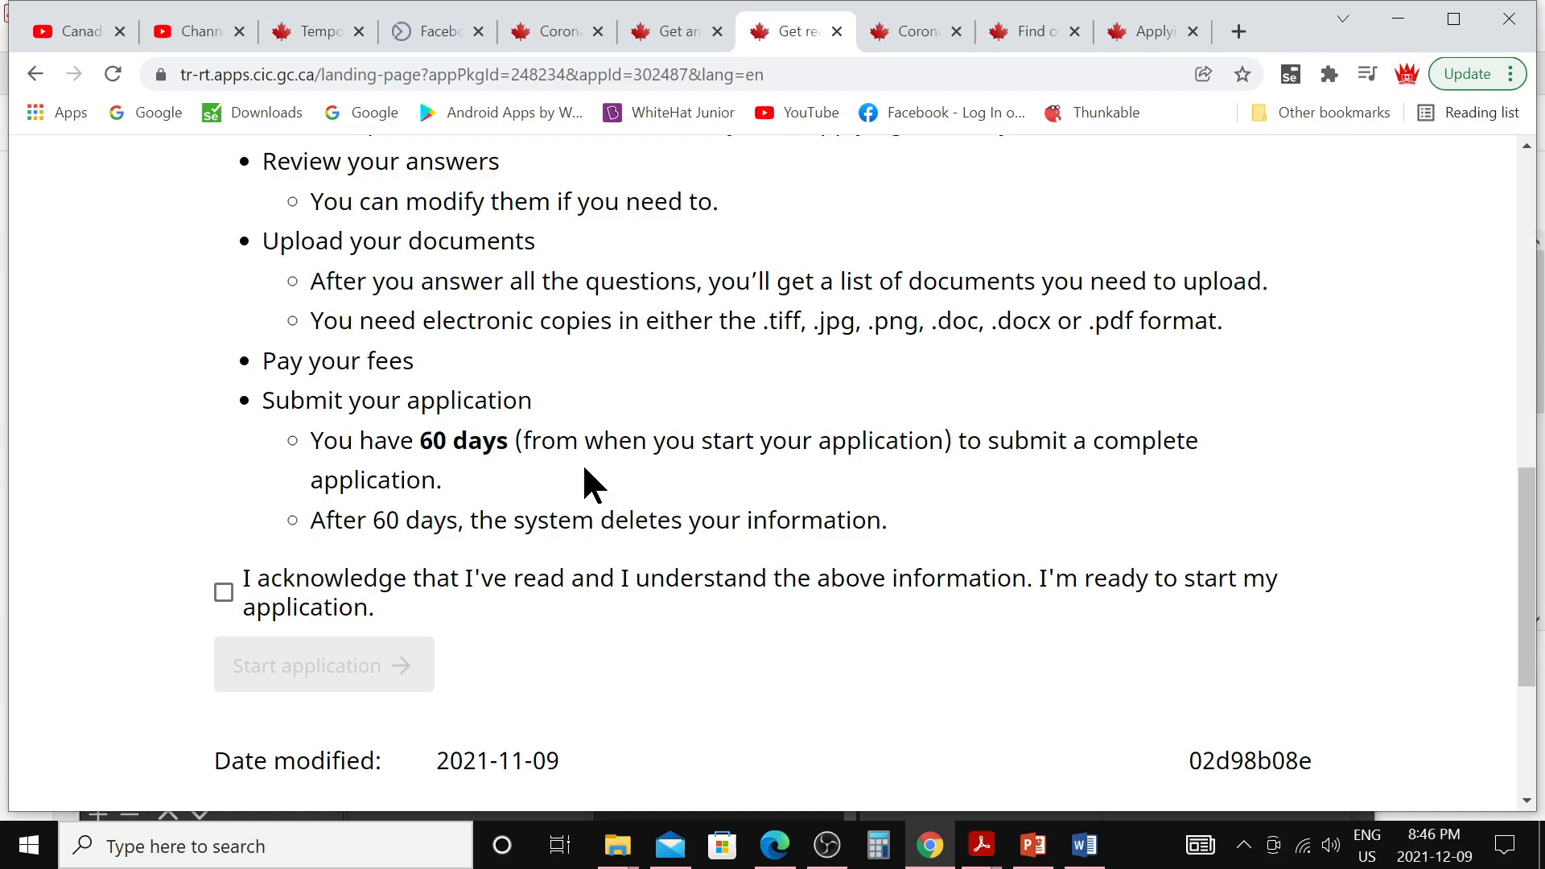
{"action": "left_click", "coordinate": [223, 593]}
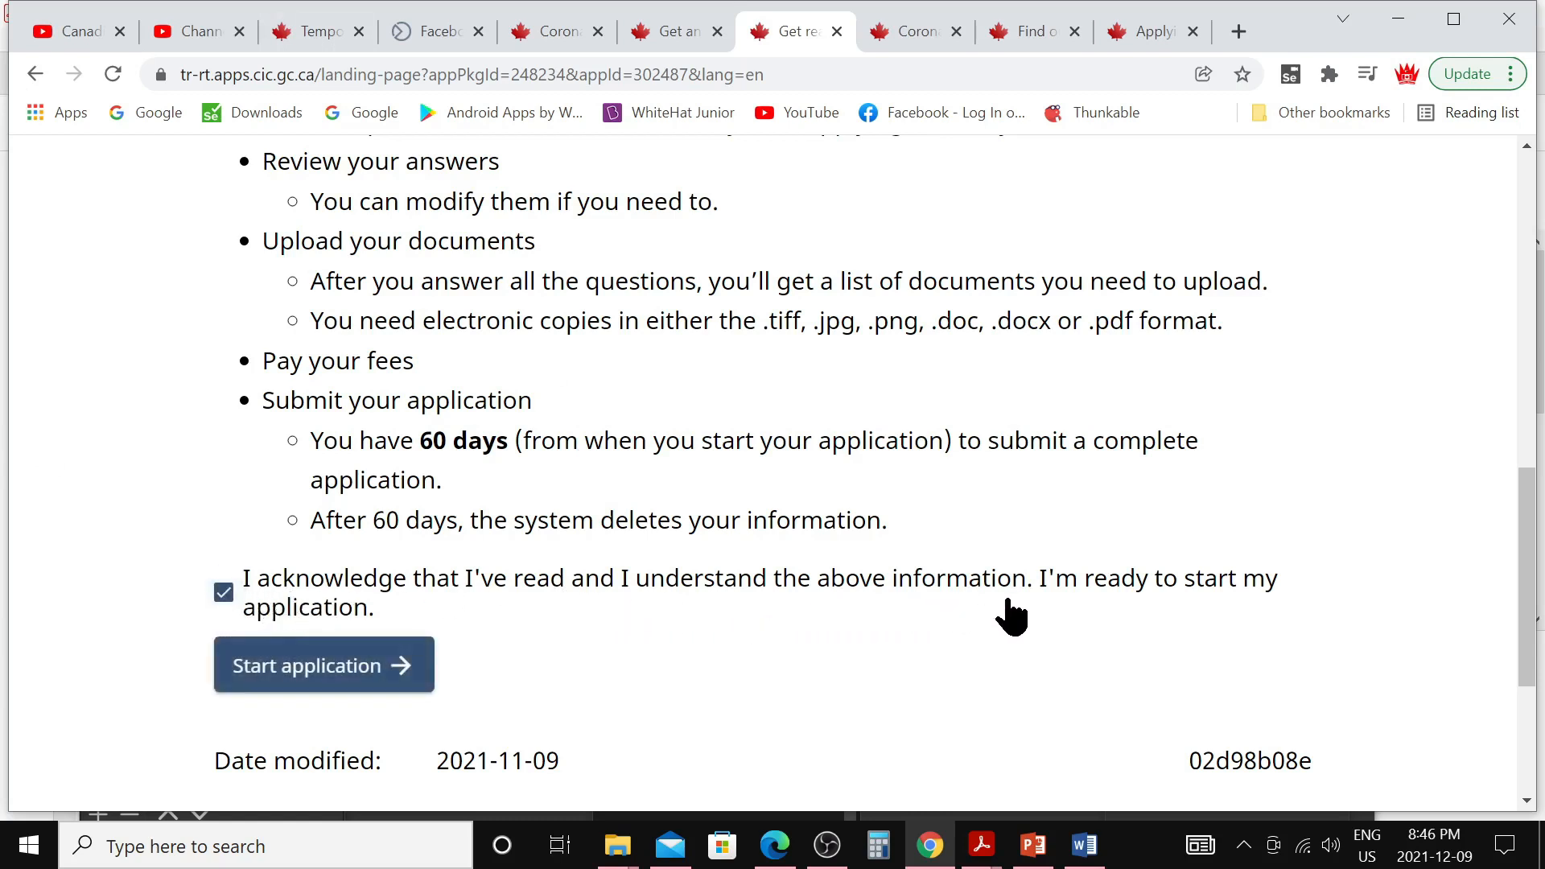
{"action": "left_click", "coordinate": [284, 672]}
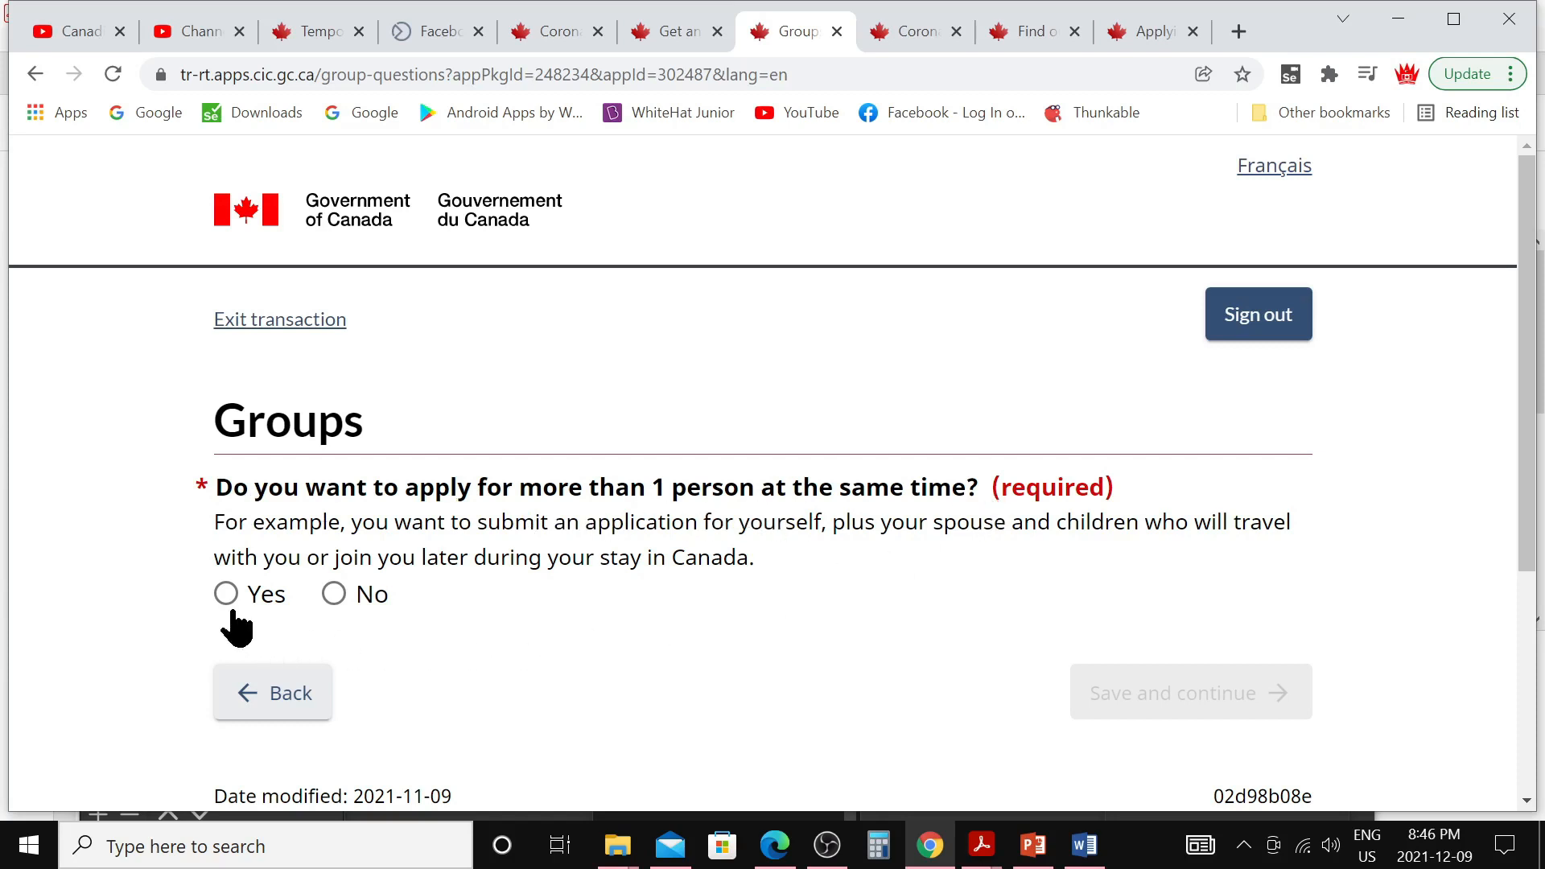
Answer No to applying for more than one person and save the answer
{"action": "left_click", "coordinate": [333, 595]}
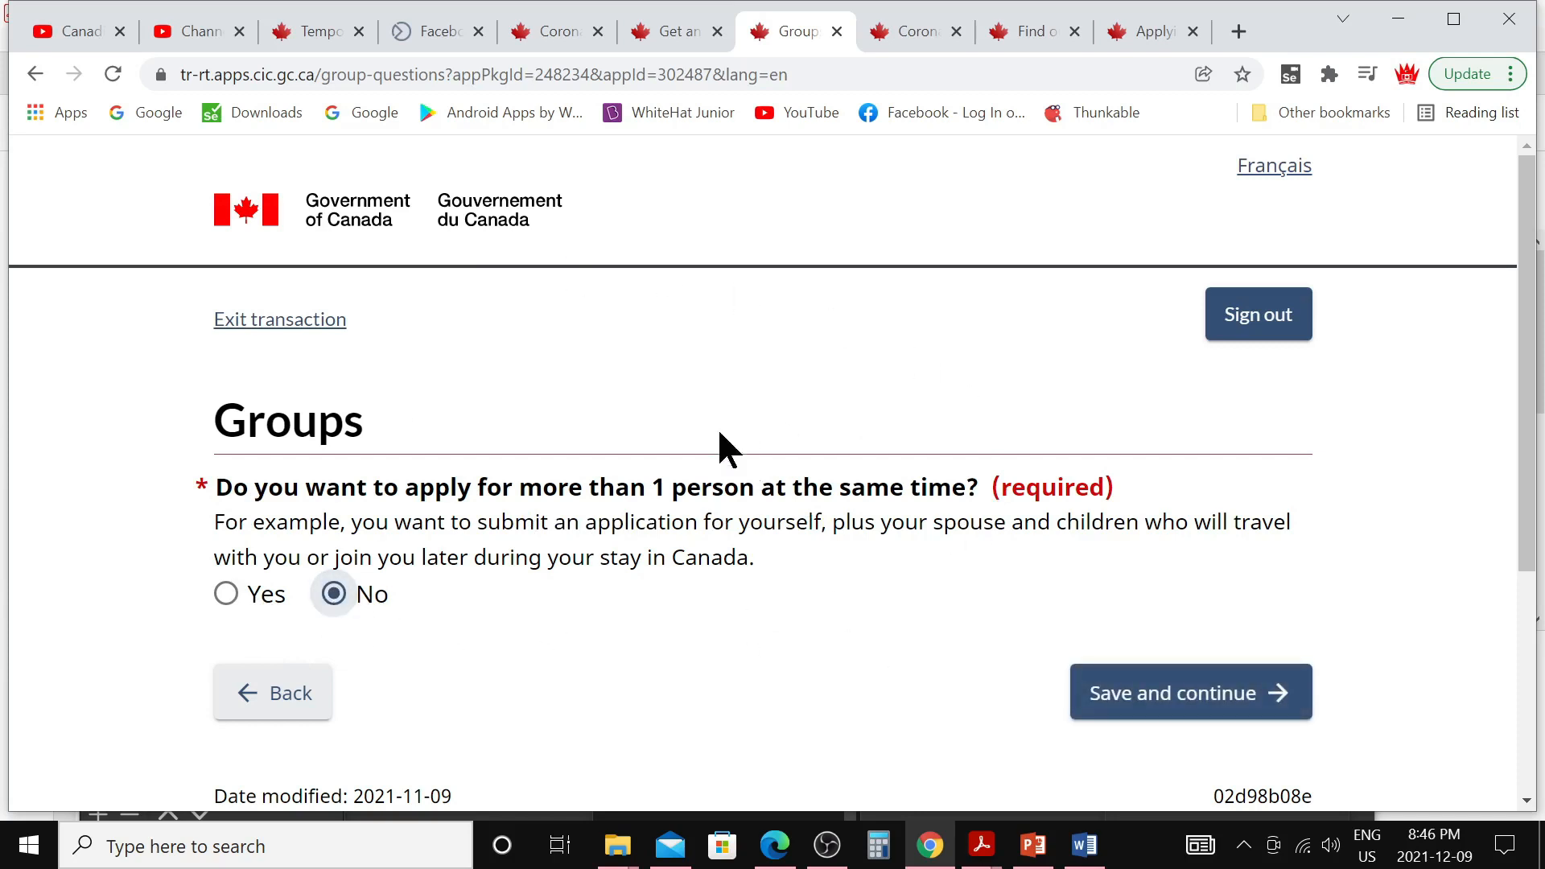
{"action": "scroll", "coordinate": [796, 640], "scroll_direction": "down", "scroll_amount": 3}
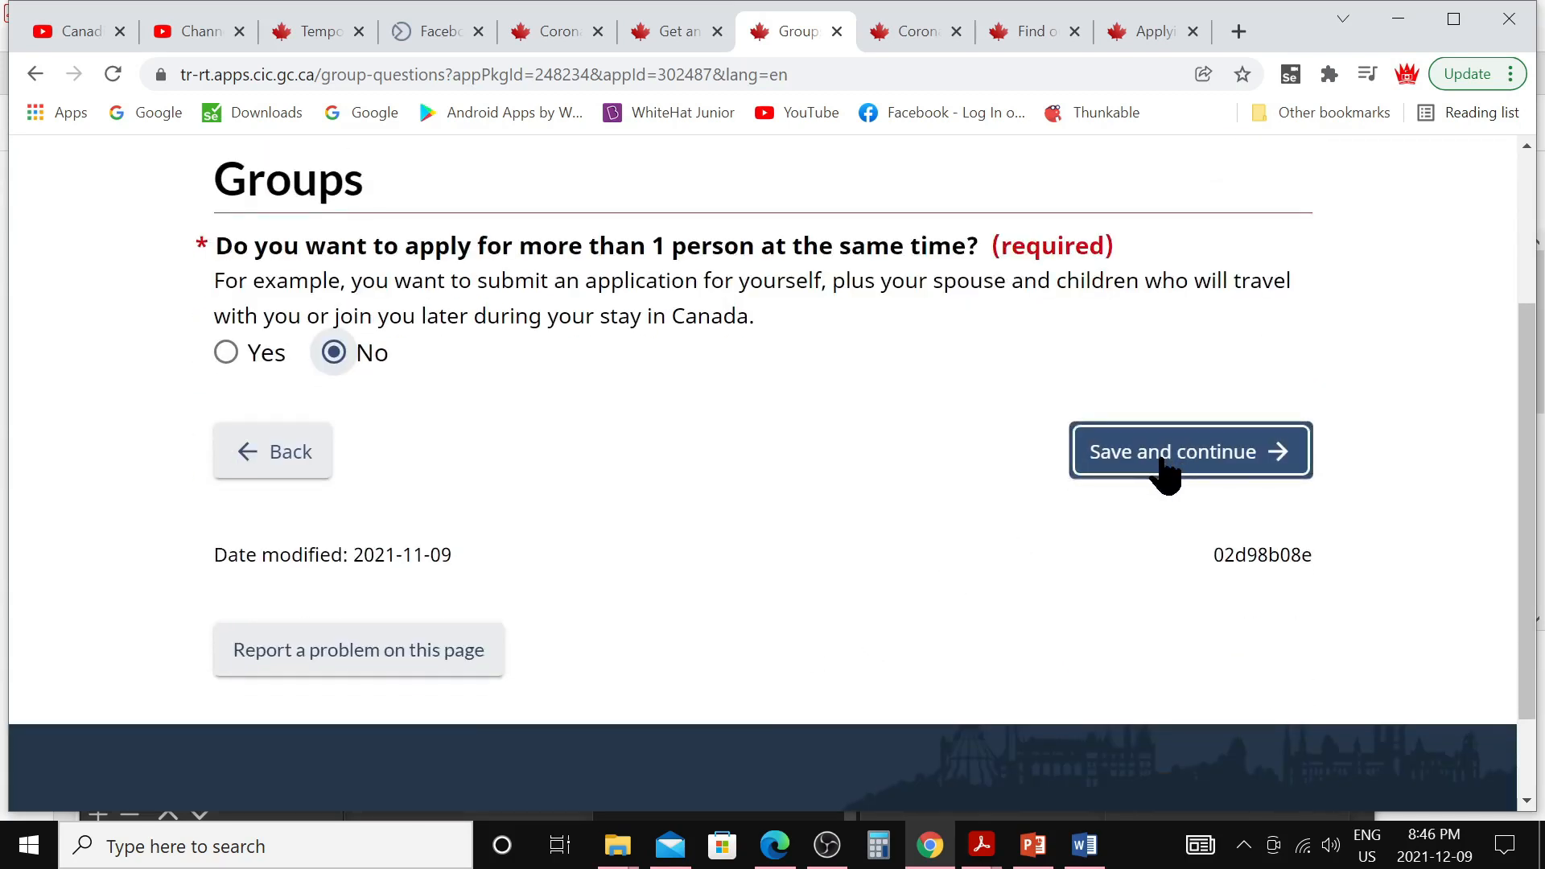
{"action": "left_click", "coordinate": [1164, 472]}
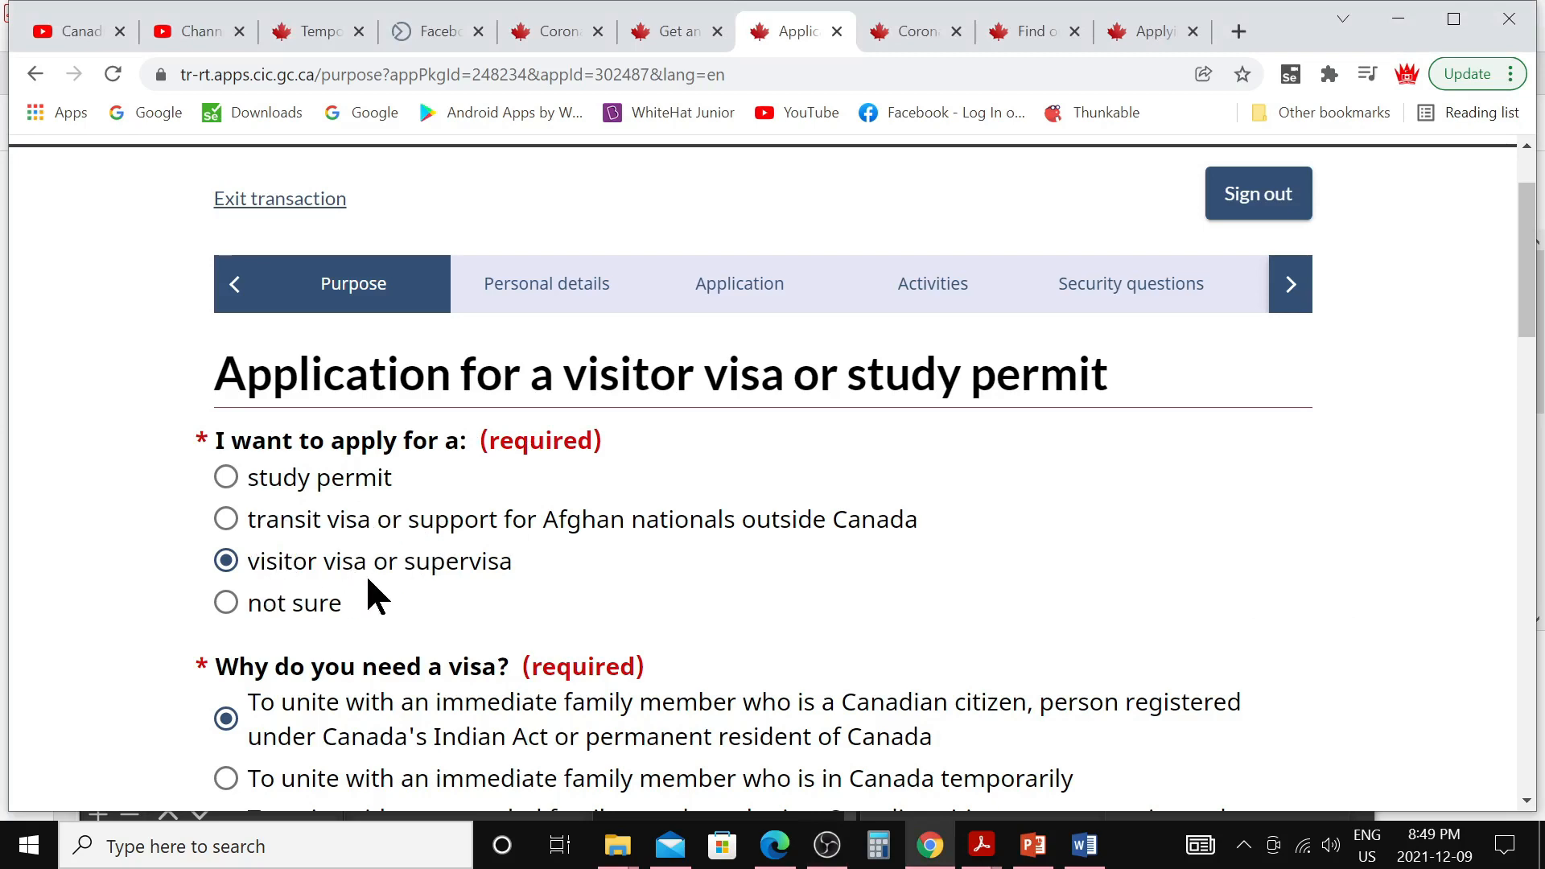
Complete the Purpose page: family-reunion reason, entry 10 January 2022, exit 4 April 2022
{"action": "scroll", "coordinate": [631, 587], "scroll_direction": "down", "scroll_amount": 3}
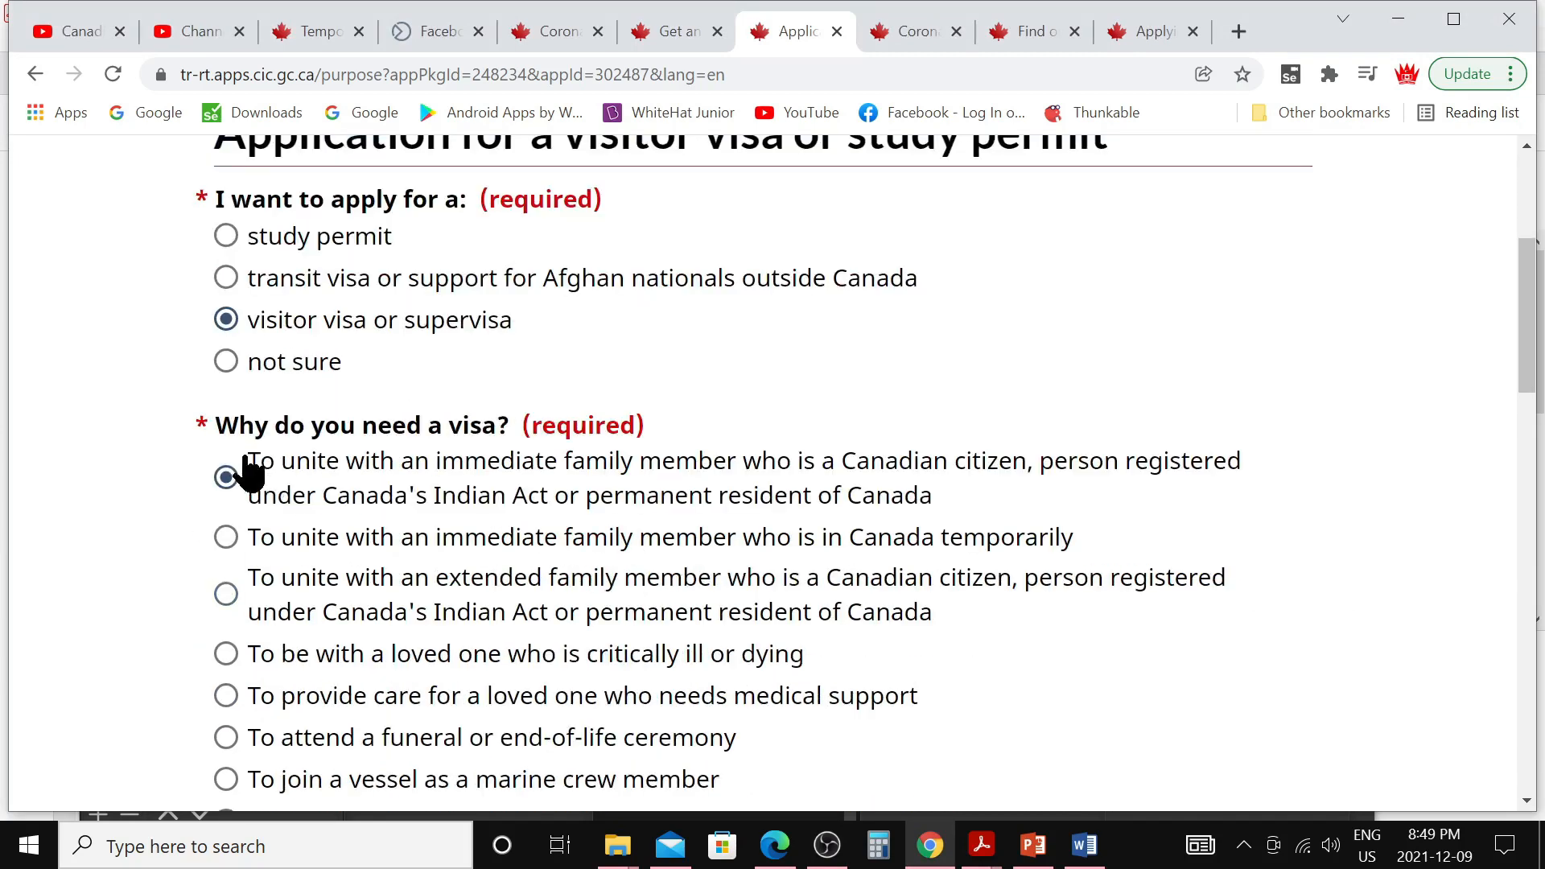
{"action": "scroll", "coordinate": [568, 461], "scroll_direction": "down", "scroll_amount": 3}
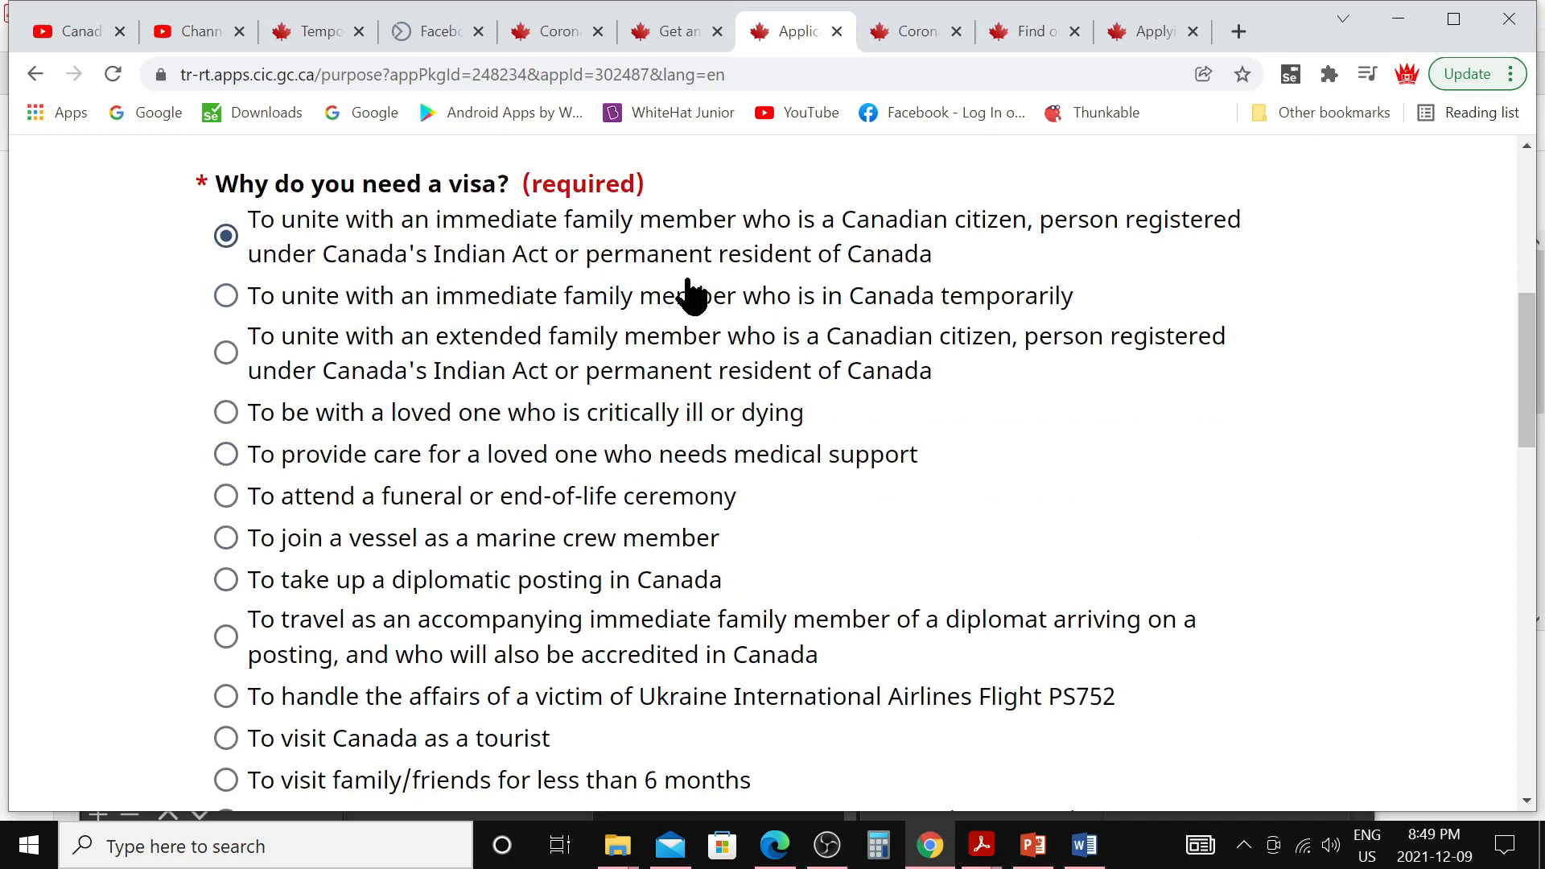
{"action": "scroll", "coordinate": [748, 278], "scroll_direction": "down", "scroll_amount": 10}
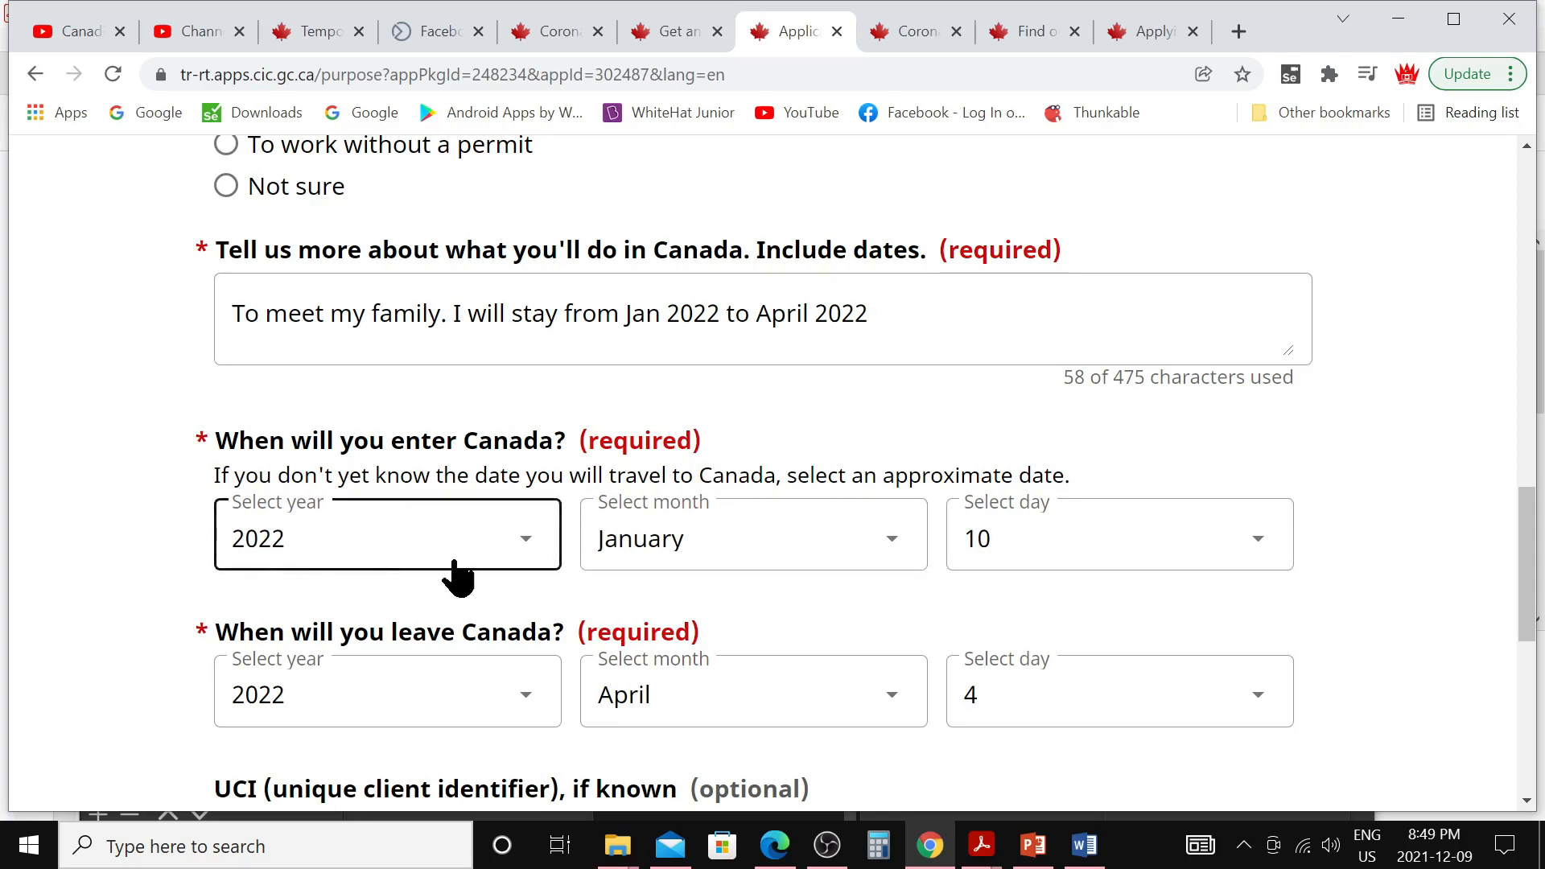
{"action": "scroll", "coordinate": [1102, 555], "scroll_direction": "down", "scroll_amount": 3}
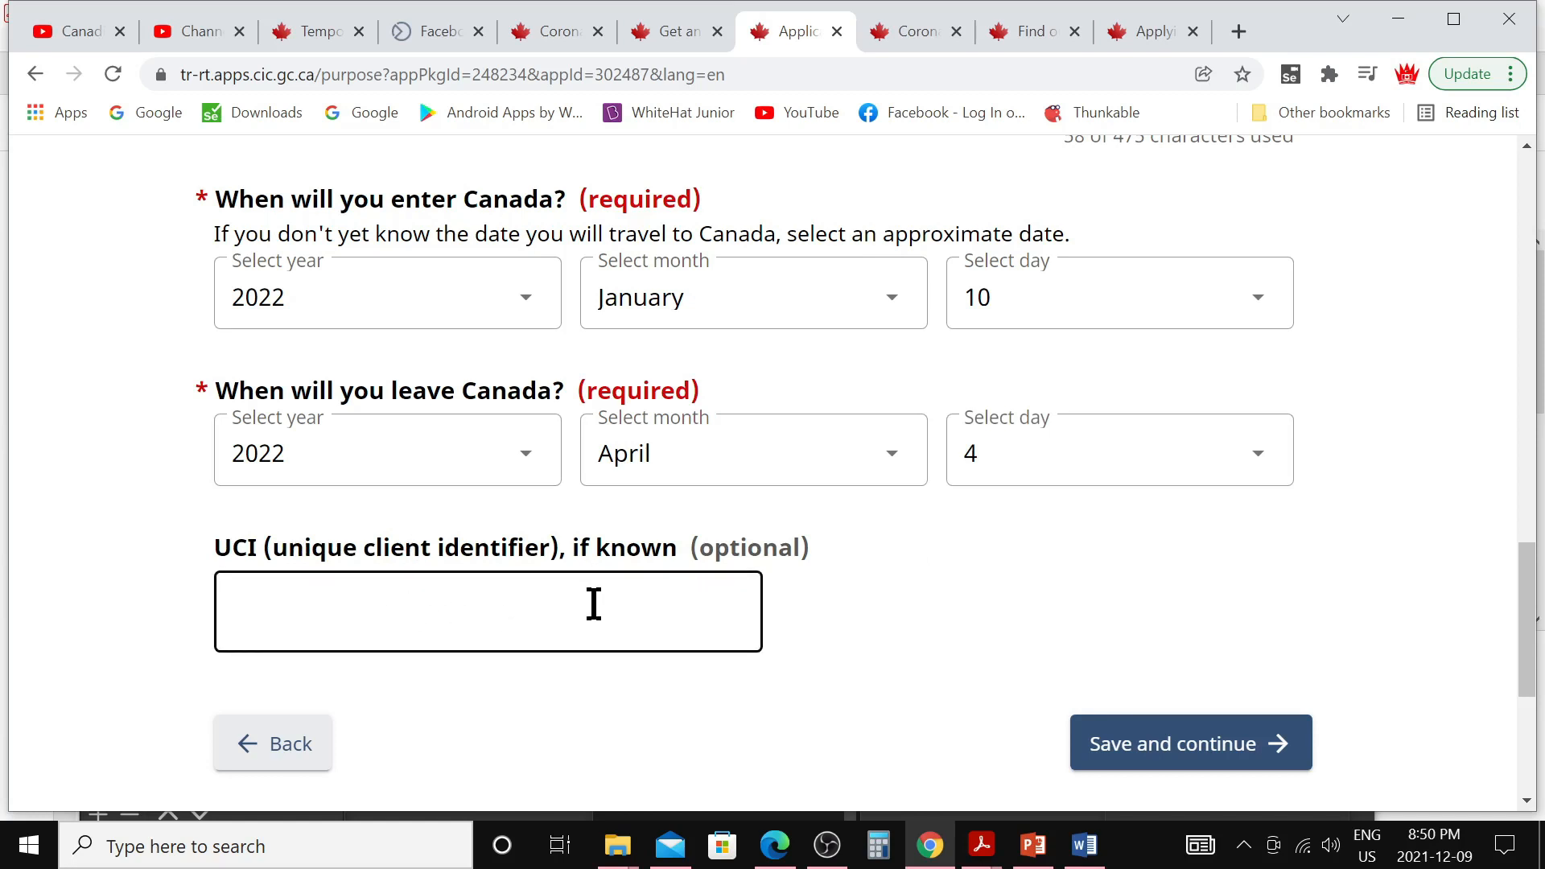
Save the purpose answers and review the family-reunion visitor visa summary
{"action": "left_click", "coordinate": [1105, 758]}
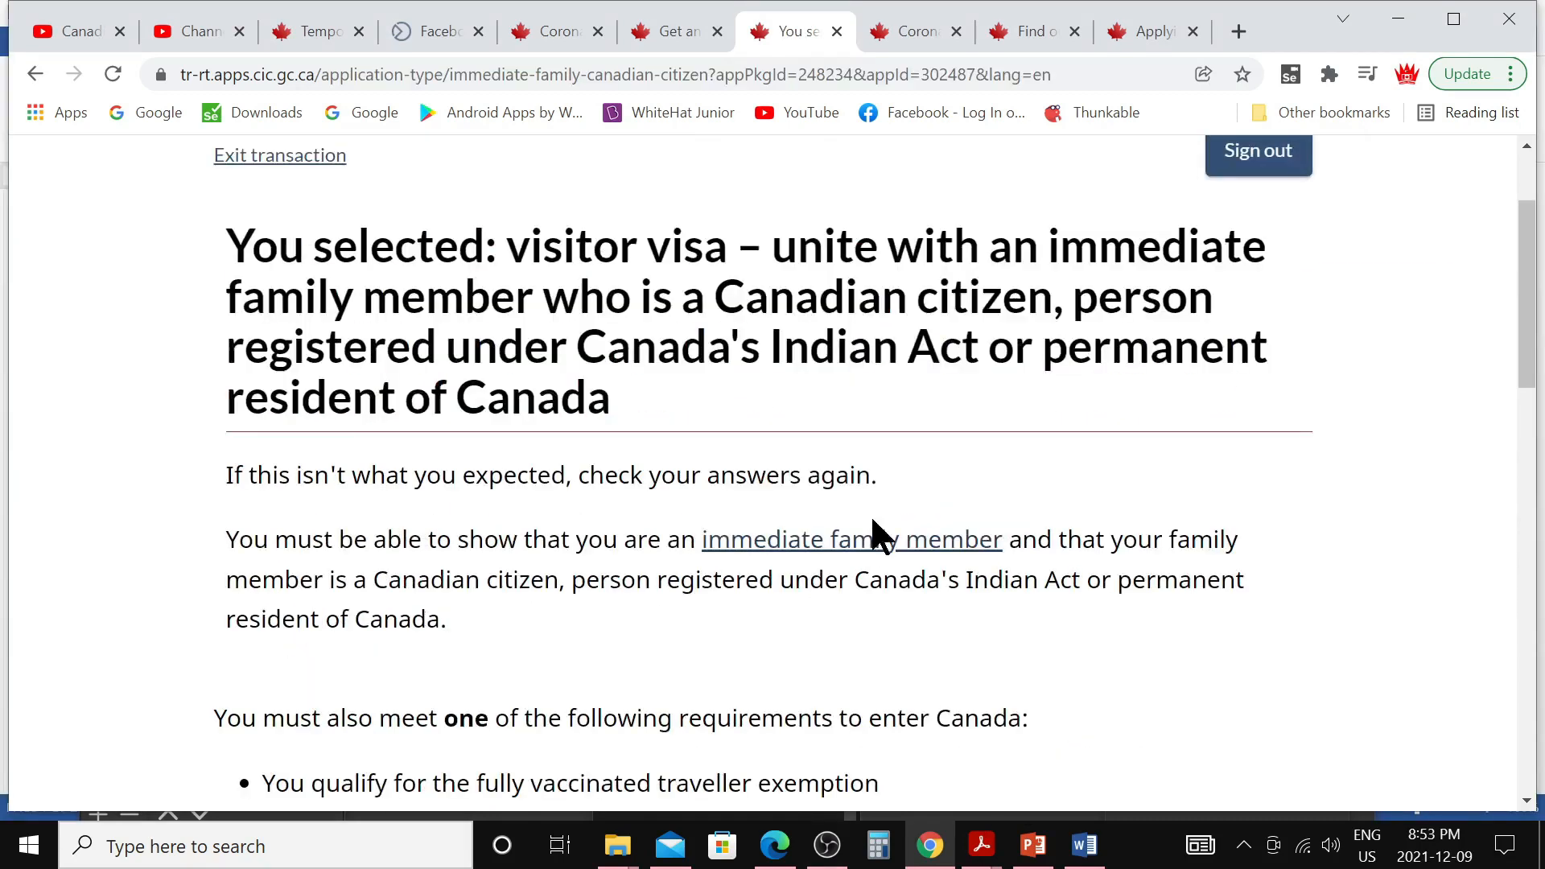
{"action": "scroll", "coordinate": [871, 514], "scroll_direction": "up", "scroll_amount": 2}
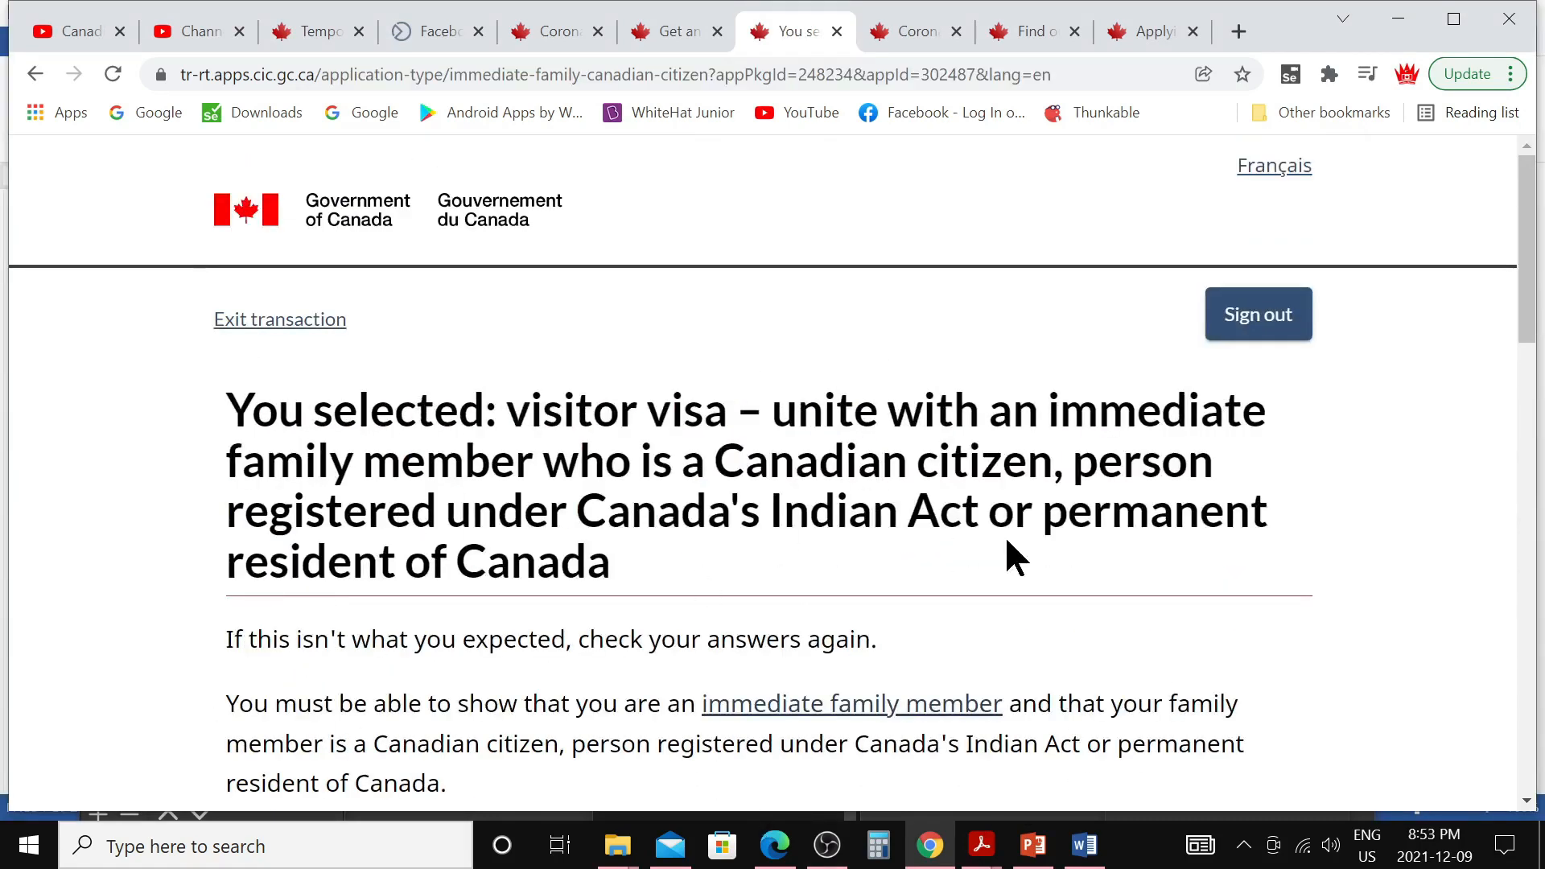
{"action": "scroll", "coordinate": [1006, 554], "scroll_direction": "down", "scroll_amount": 4}
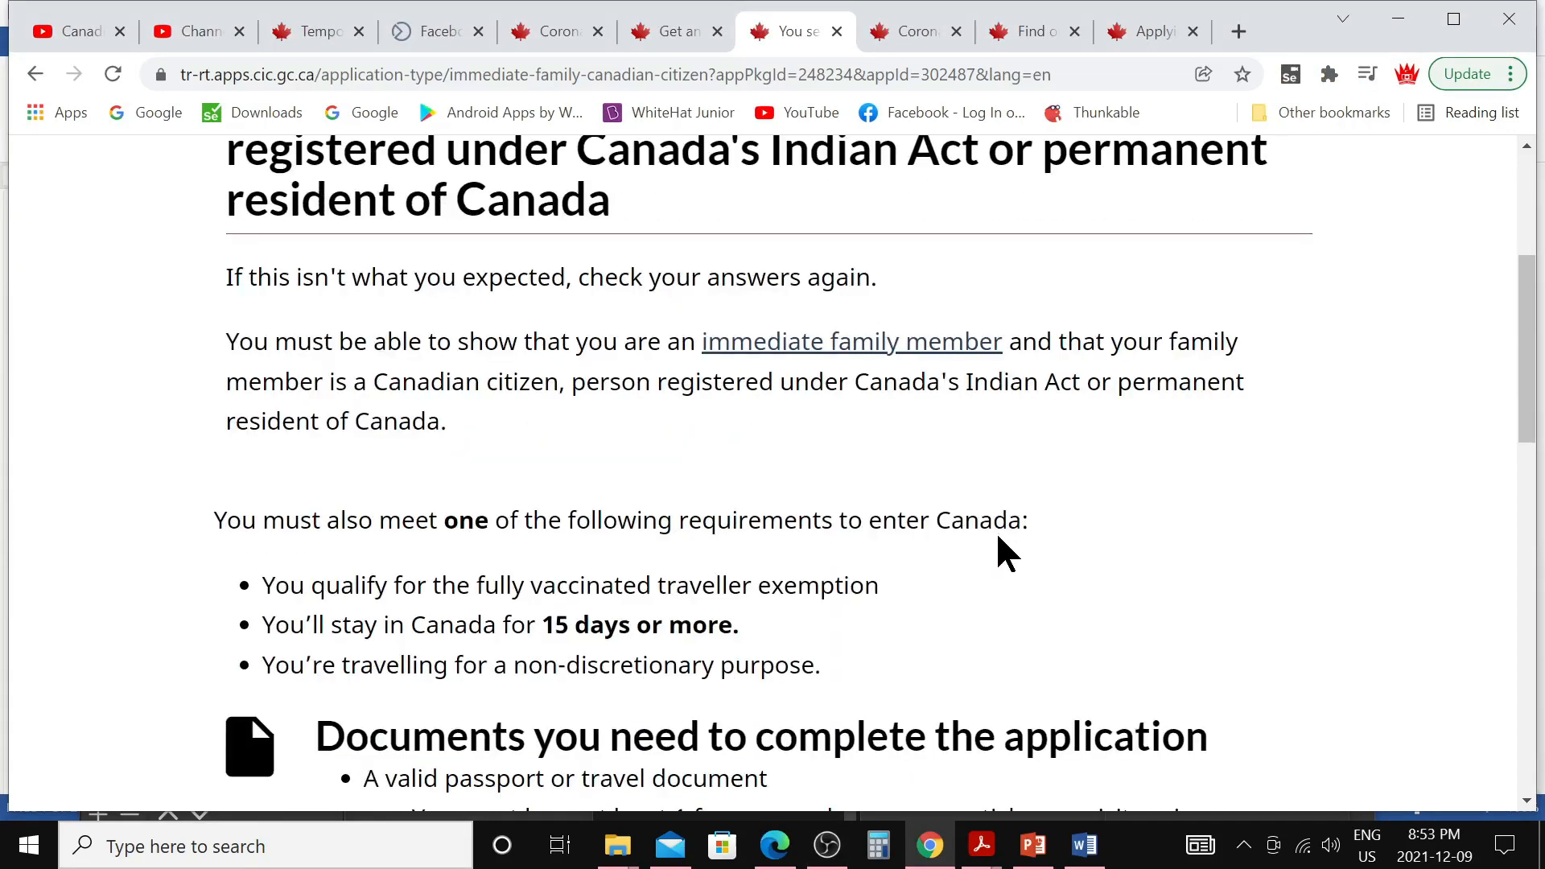
{"action": "scroll", "coordinate": [1002, 551], "scroll_direction": "down", "scroll_amount": 3}
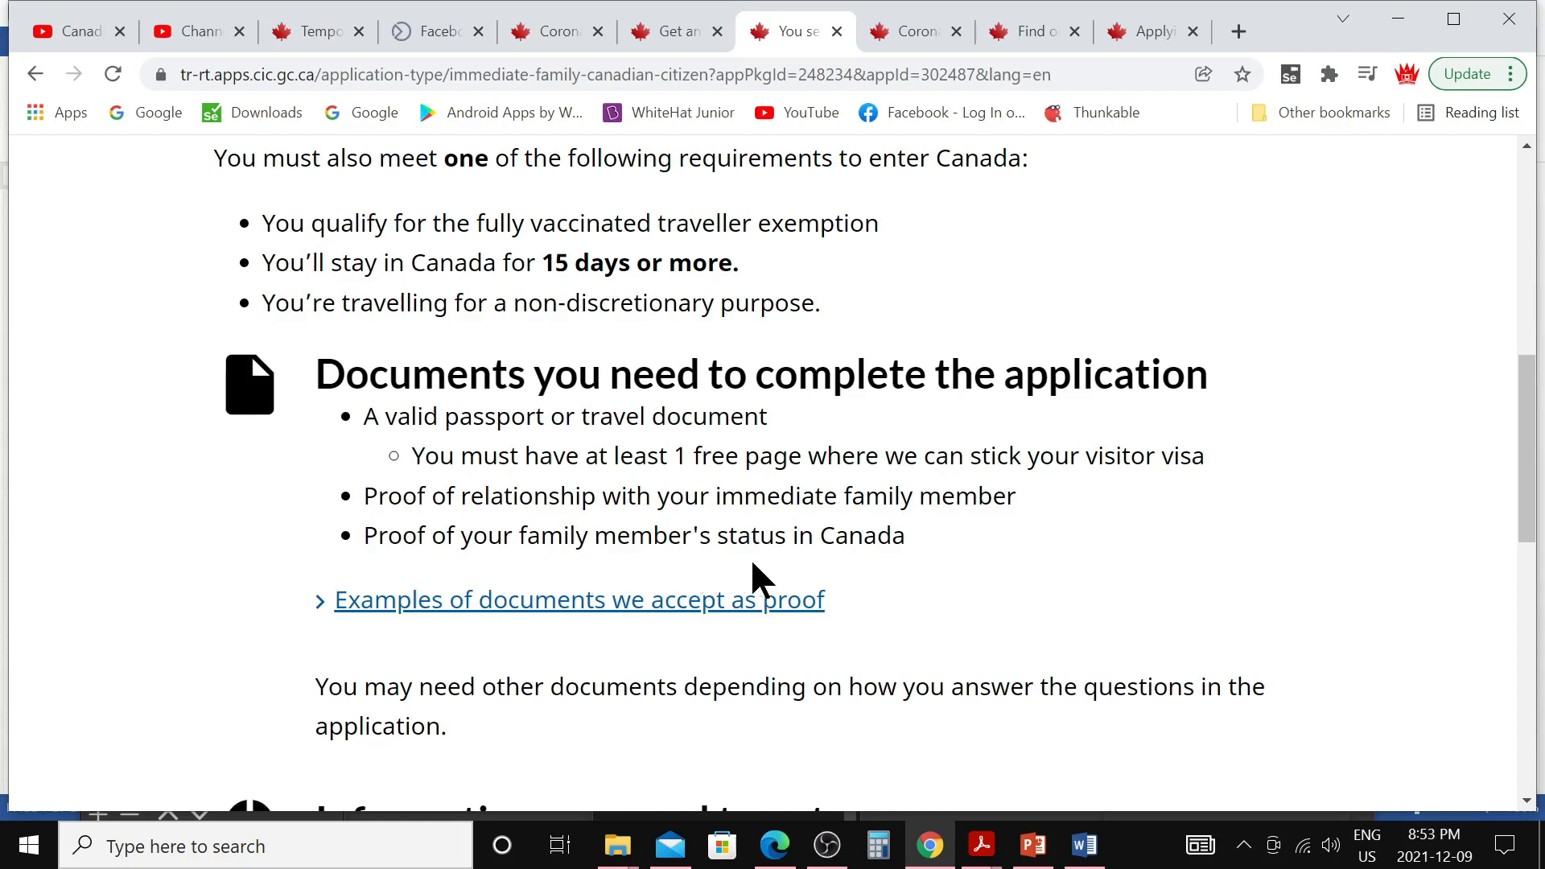
Expand the examples of accepted proof documents, then continue into the application form
{"action": "left_click", "coordinate": [931, 582]}
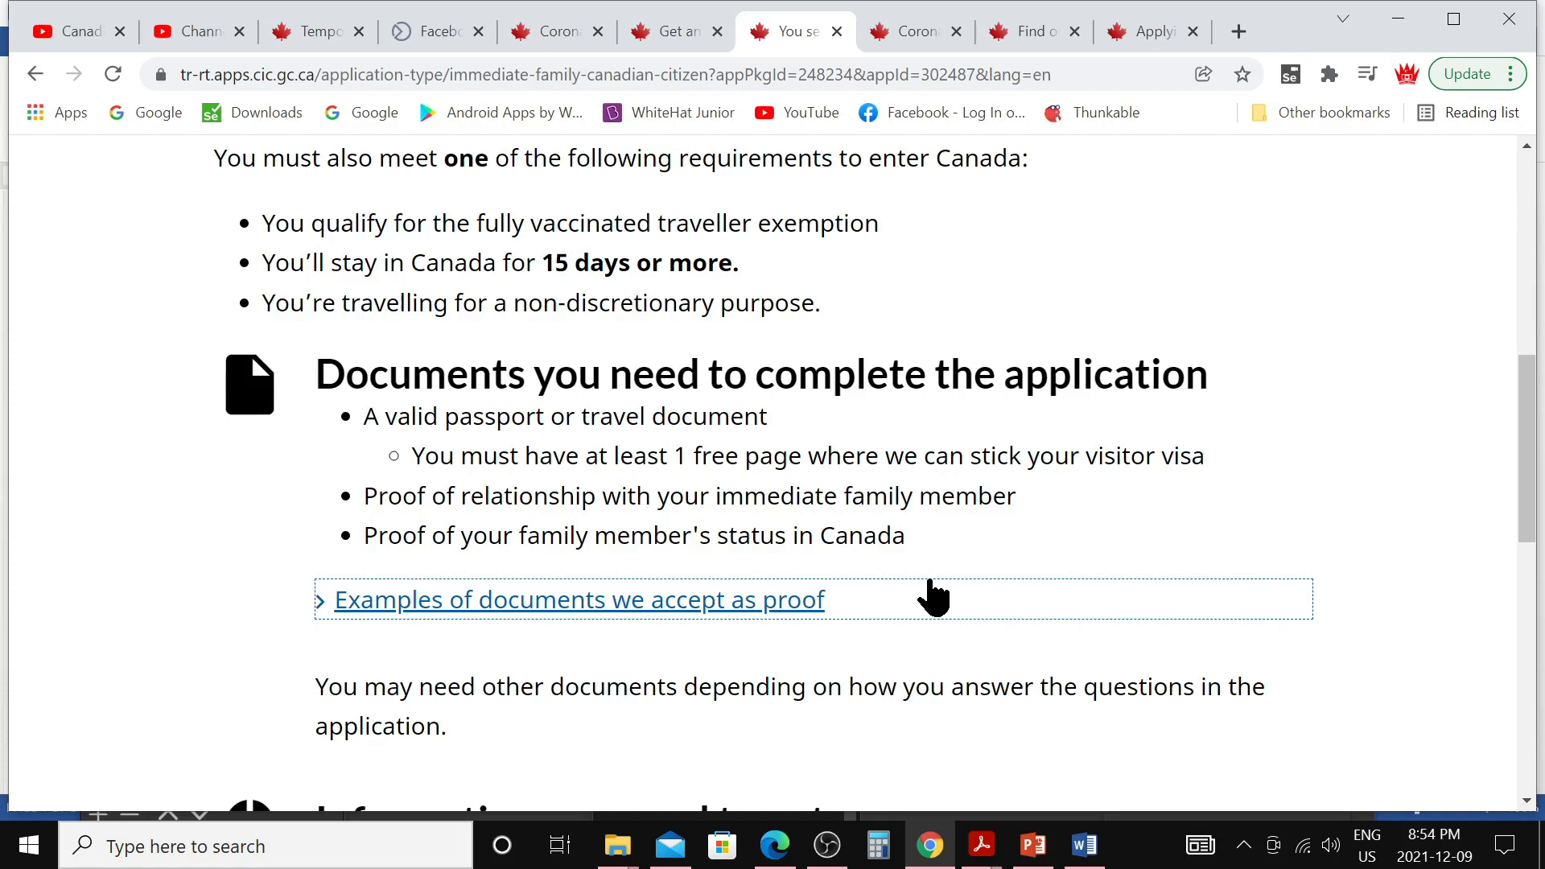
{"action": "scroll", "coordinate": [874, 594], "scroll_direction": "down", "scroll_amount": 1}
{"action": "scroll", "coordinate": [873, 594], "scroll_direction": "down", "scroll_amount": 1}
{"action": "left_click", "coordinate": [676, 501]}
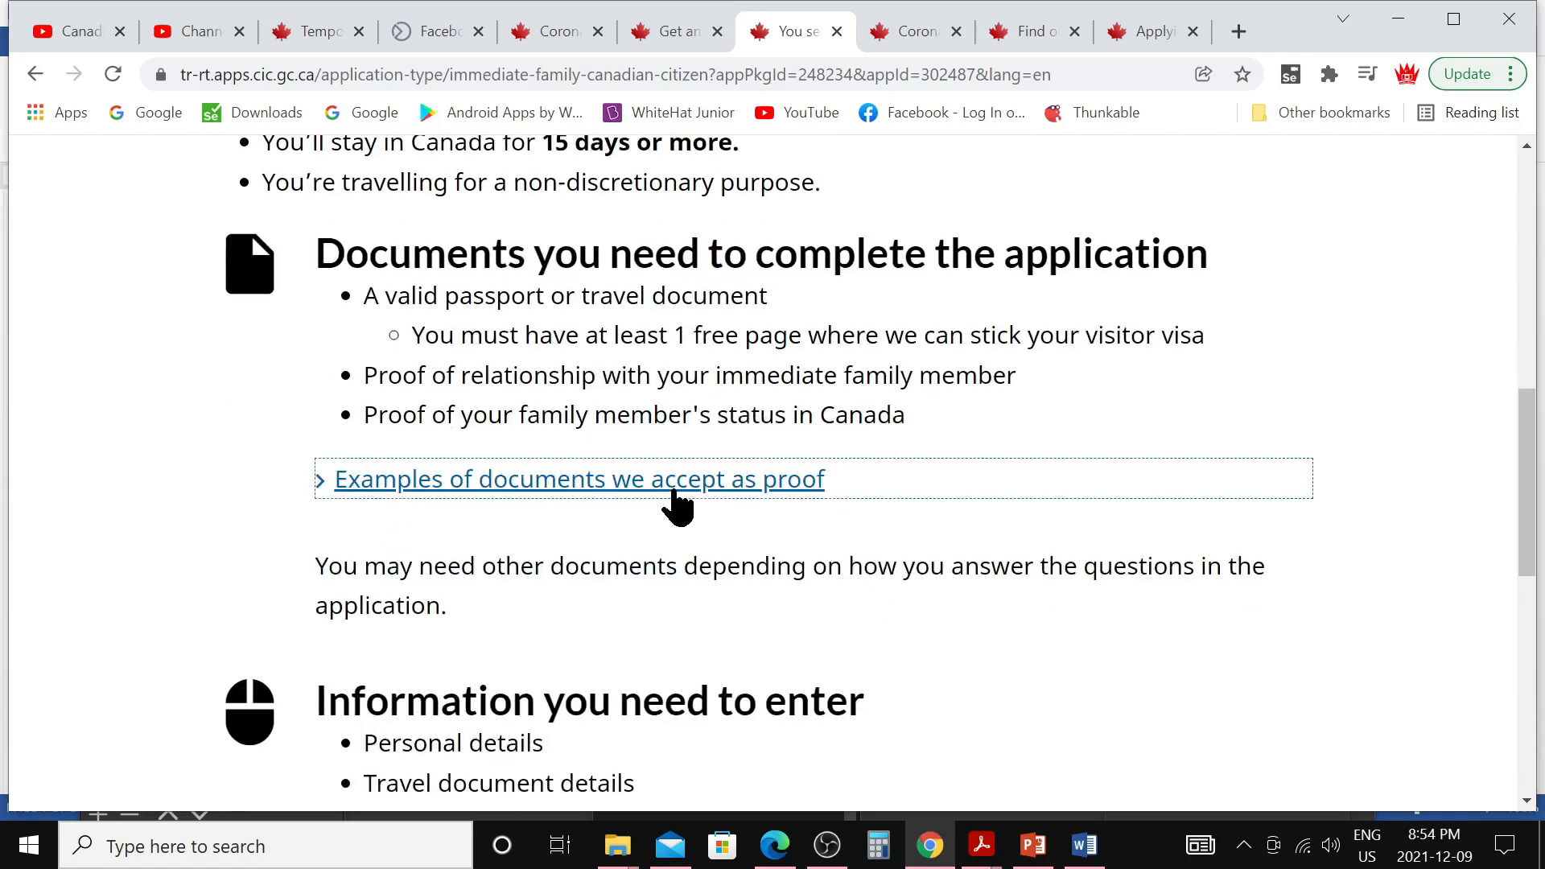
{"action": "scroll", "coordinate": [800, 593], "scroll_direction": "down", "scroll_amount": 3}
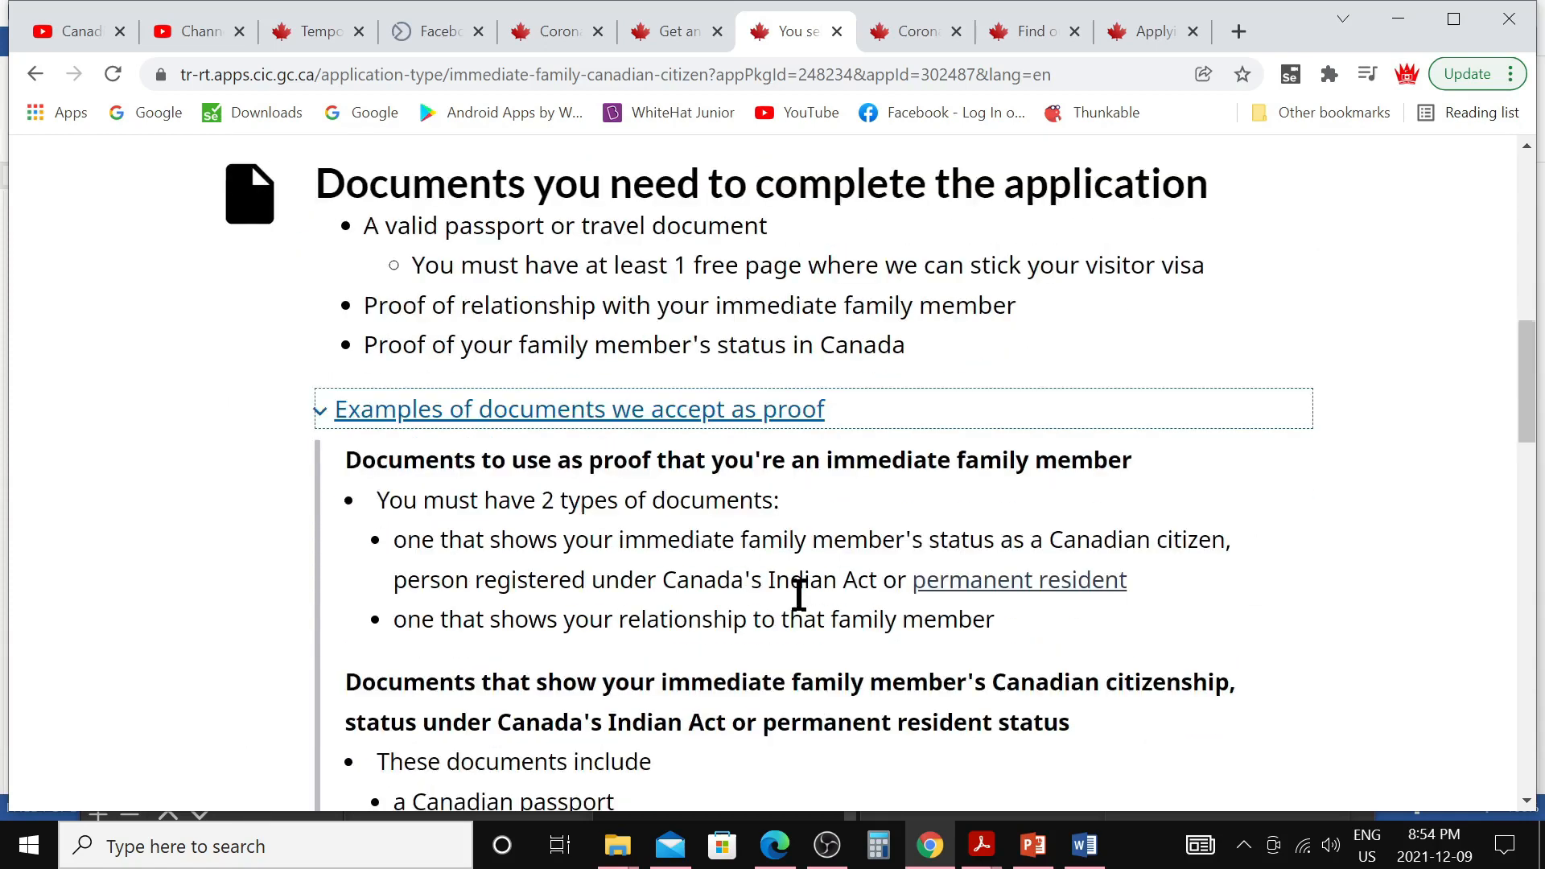
{"action": "scroll", "coordinate": [707, 604], "scroll_direction": "down", "scroll_amount": 10}
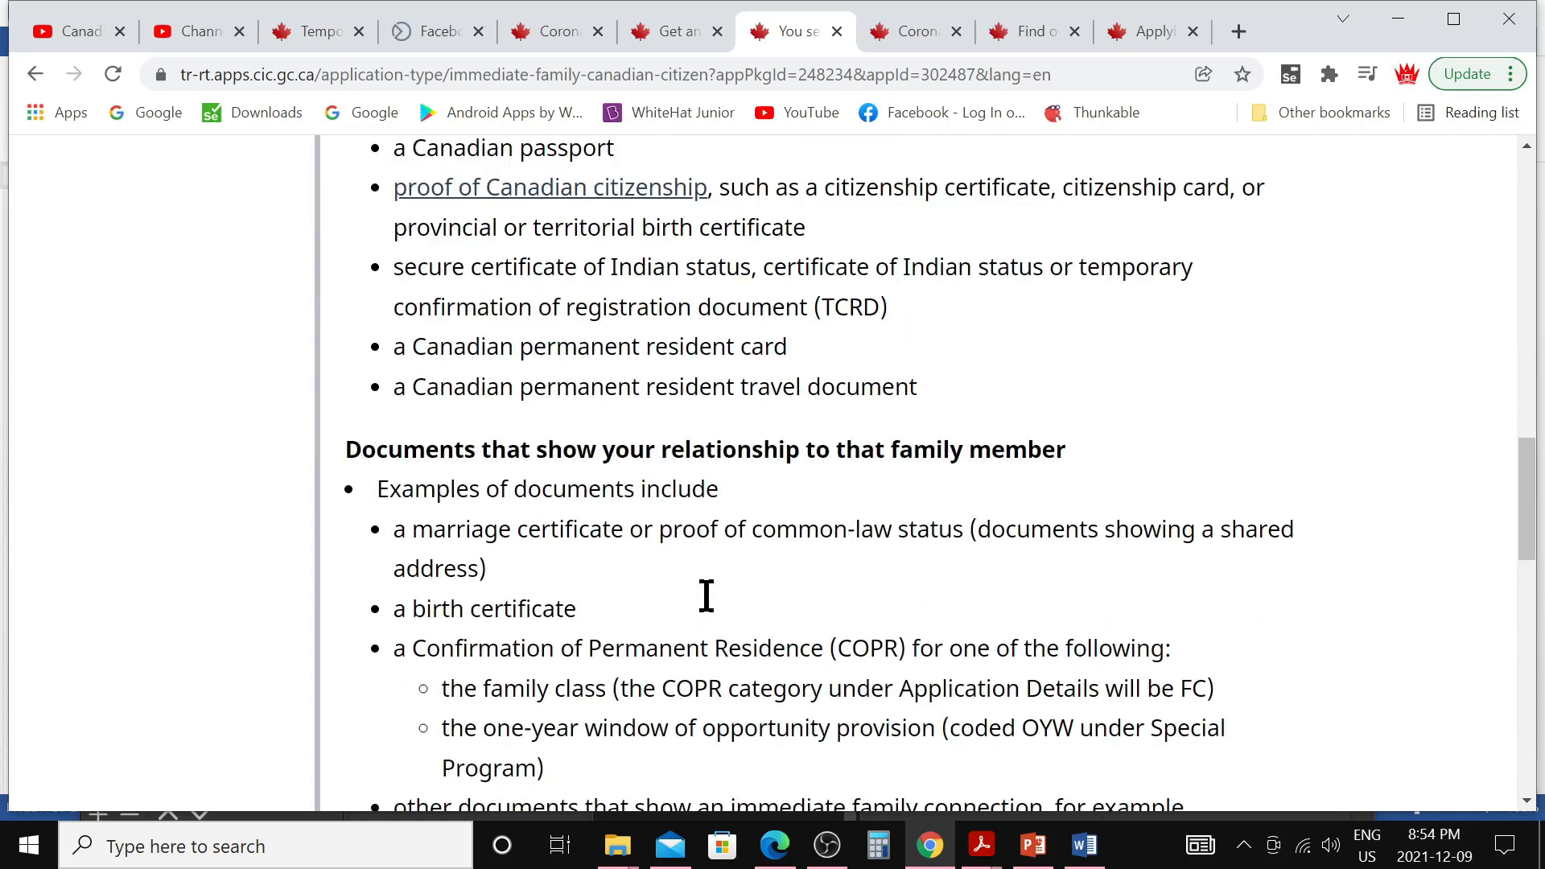
{"action": "scroll", "coordinate": [706, 595], "scroll_direction": "down", "scroll_amount": 9}
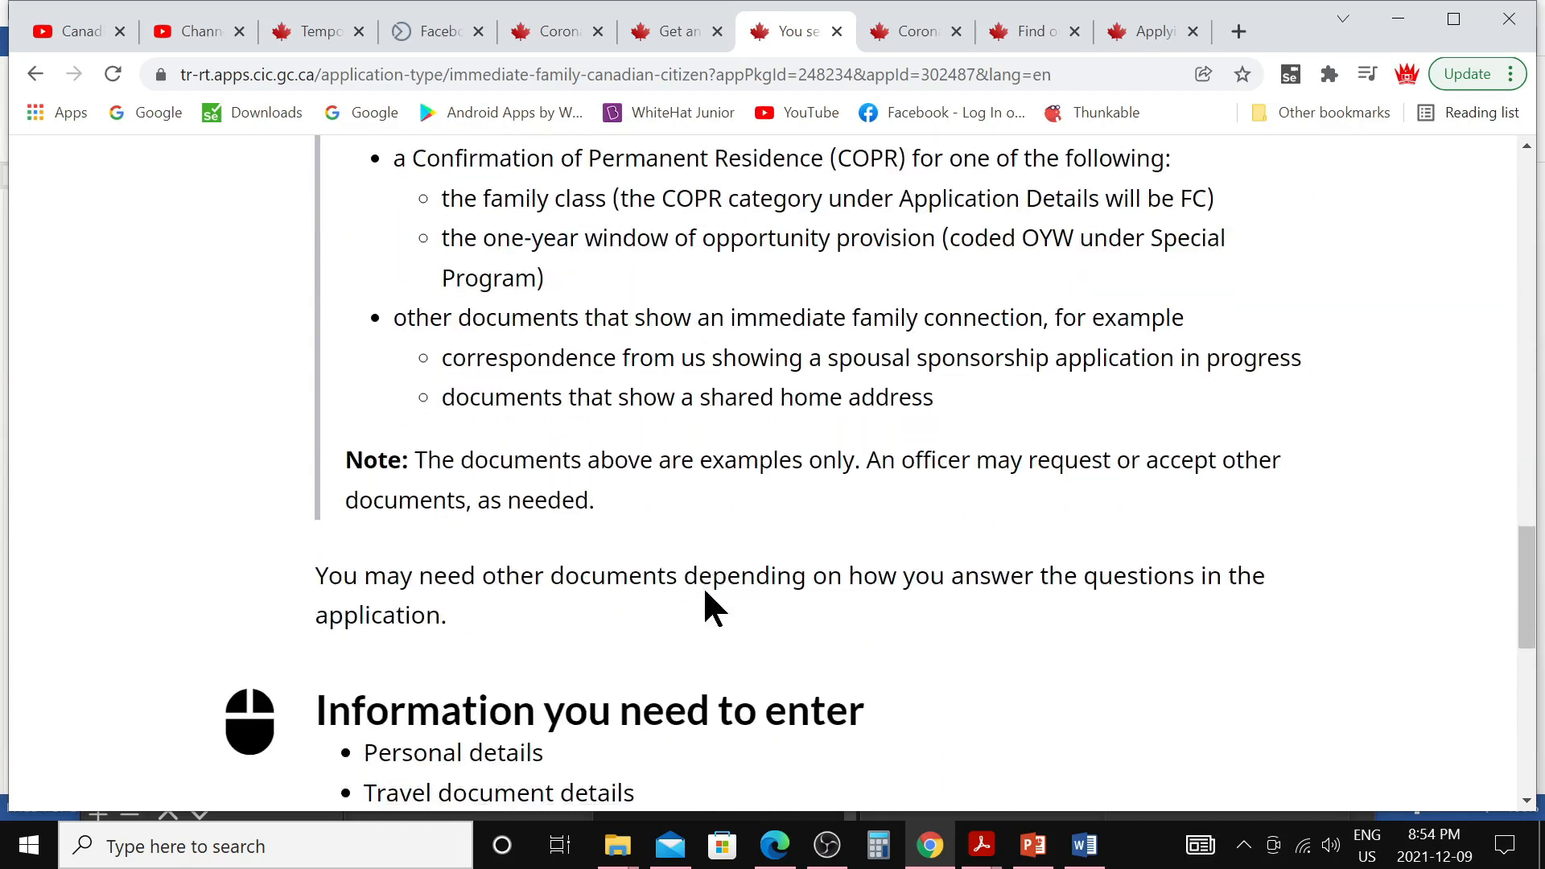
{"action": "left_click", "coordinate": [1132, 627]}
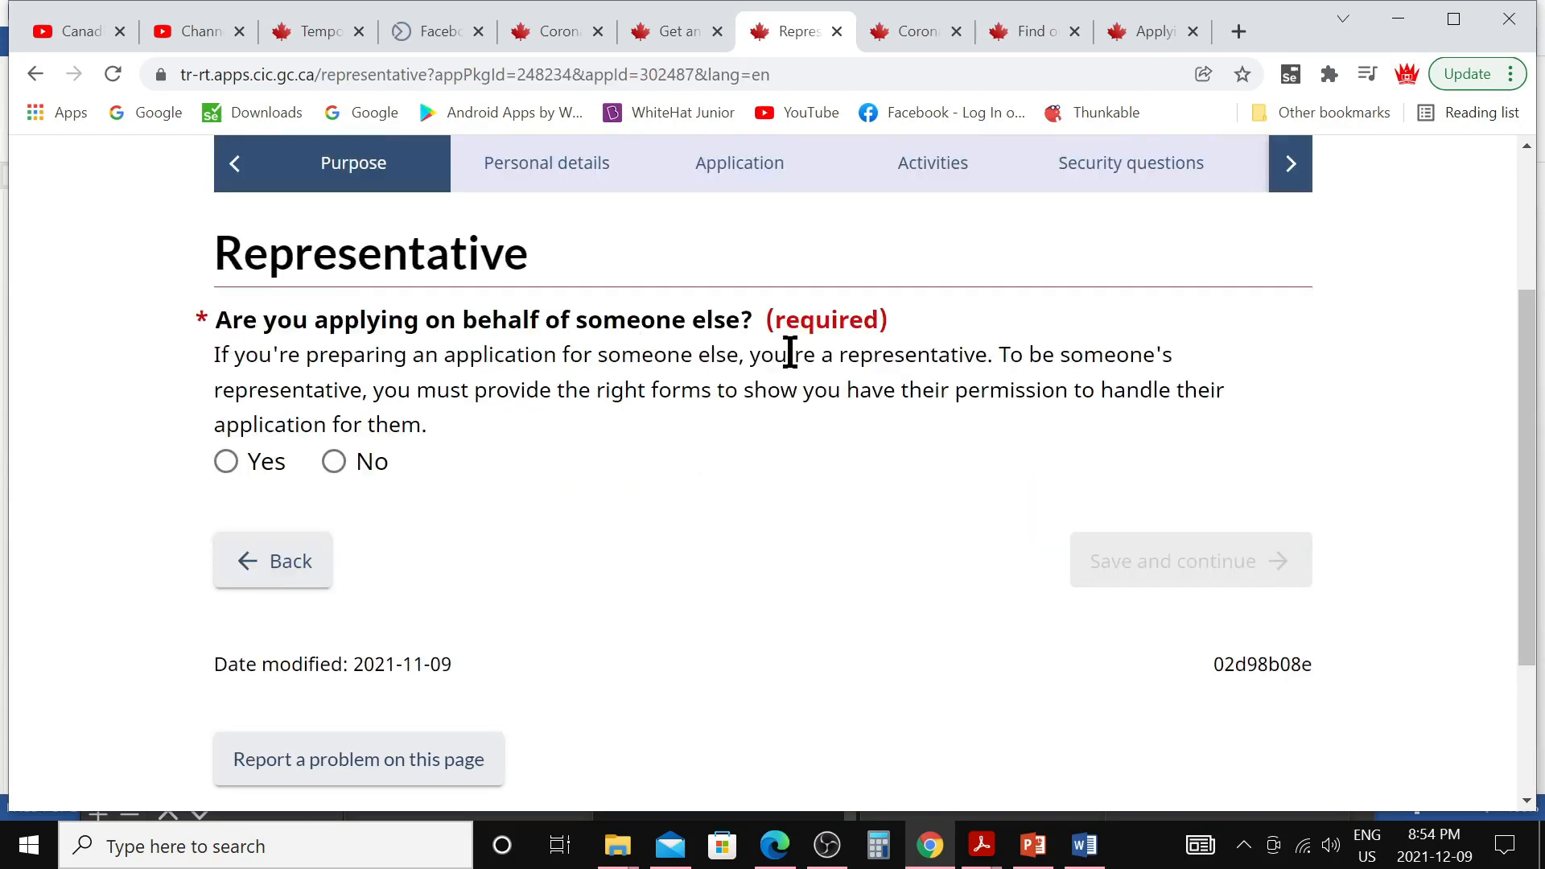
Answer No to applying on someone's behalf on the Representative page and save
{"action": "left_click", "coordinate": [334, 462]}
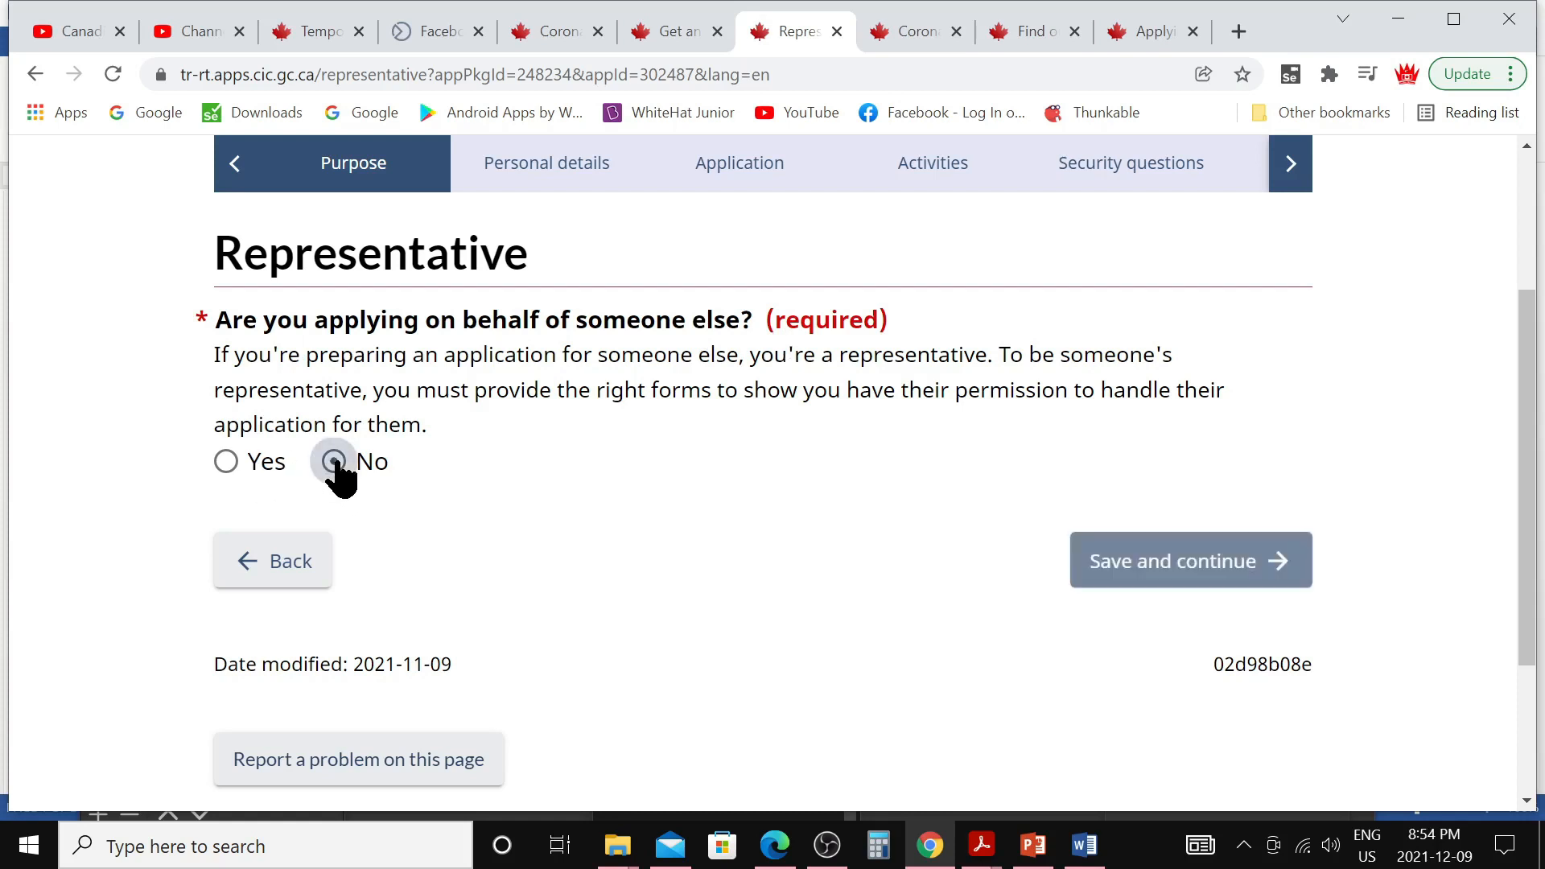
{"action": "left_click", "coordinate": [1139, 580]}
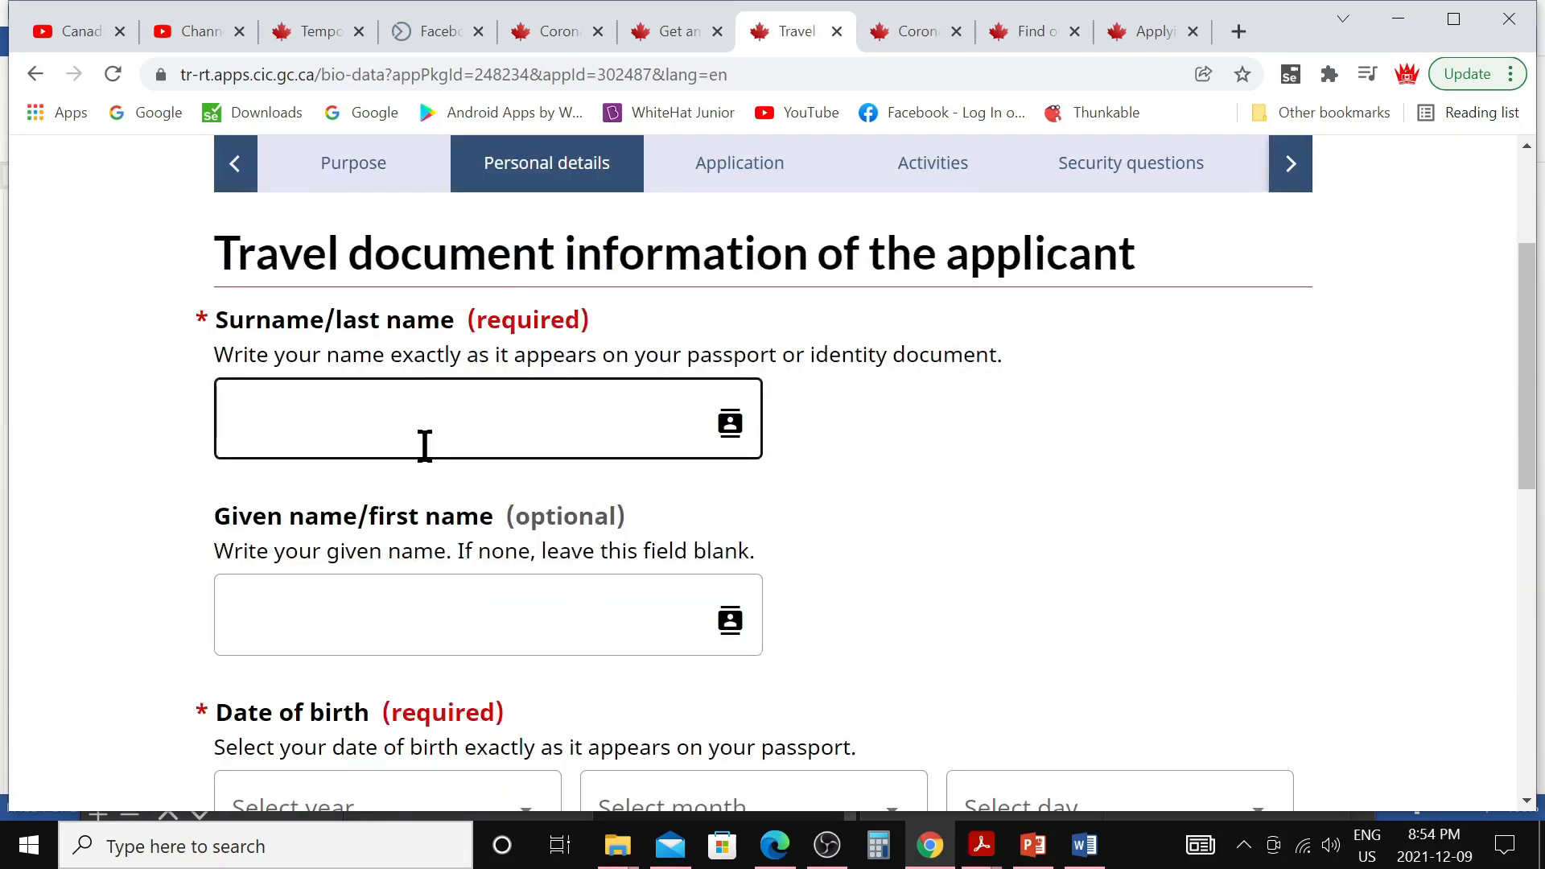
Enter the applicant's given name, birth date 1 January 1993 and gender Male, then save
{"action": "left_click", "coordinate": [483, 610]}
{"action": "scroll", "coordinate": [495, 618], "scroll_direction": "down", "scroll_amount": 1}
{"action": "scroll", "coordinate": [515, 604], "scroll_direction": "down", "scroll_amount": 2}
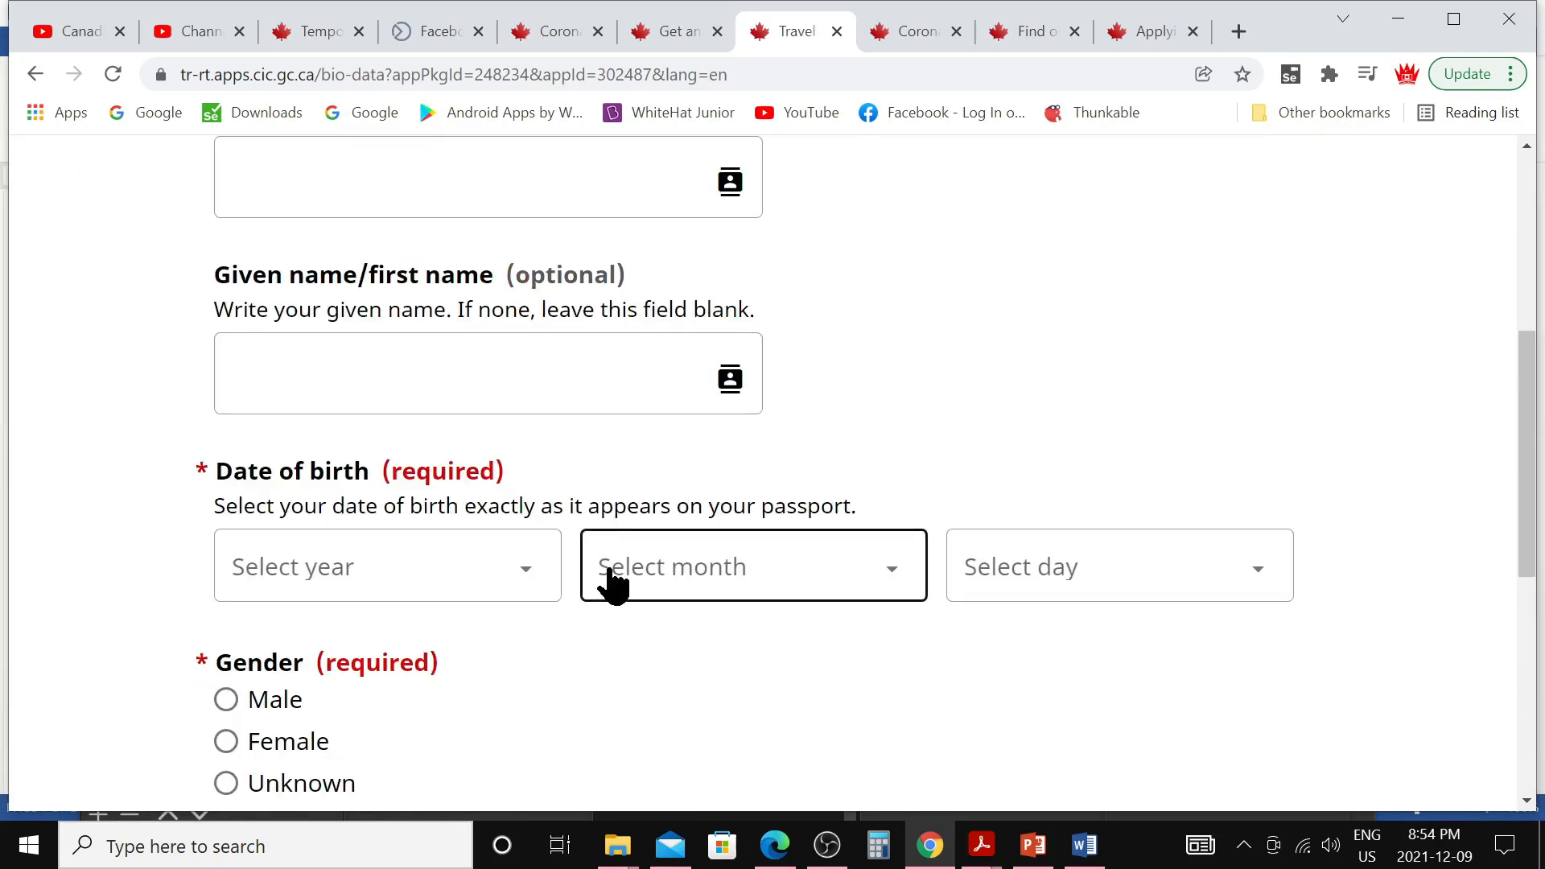
{"action": "scroll", "coordinate": [585, 475], "scroll_direction": "up", "scroll_amount": 1}
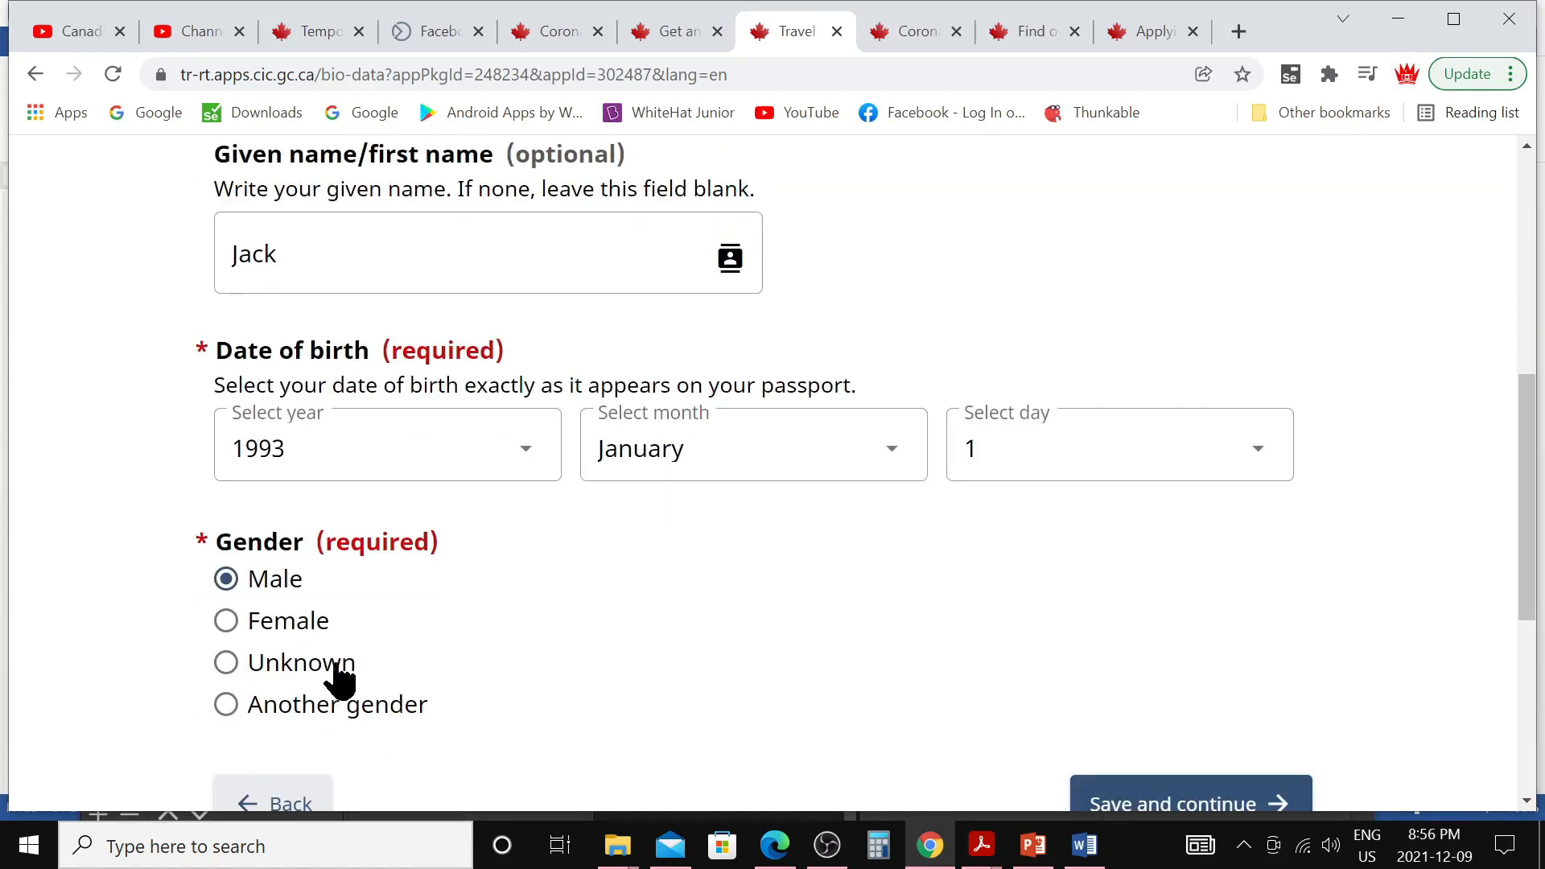
{"action": "scroll", "coordinate": [366, 496], "scroll_direction": "down", "scroll_amount": 1}
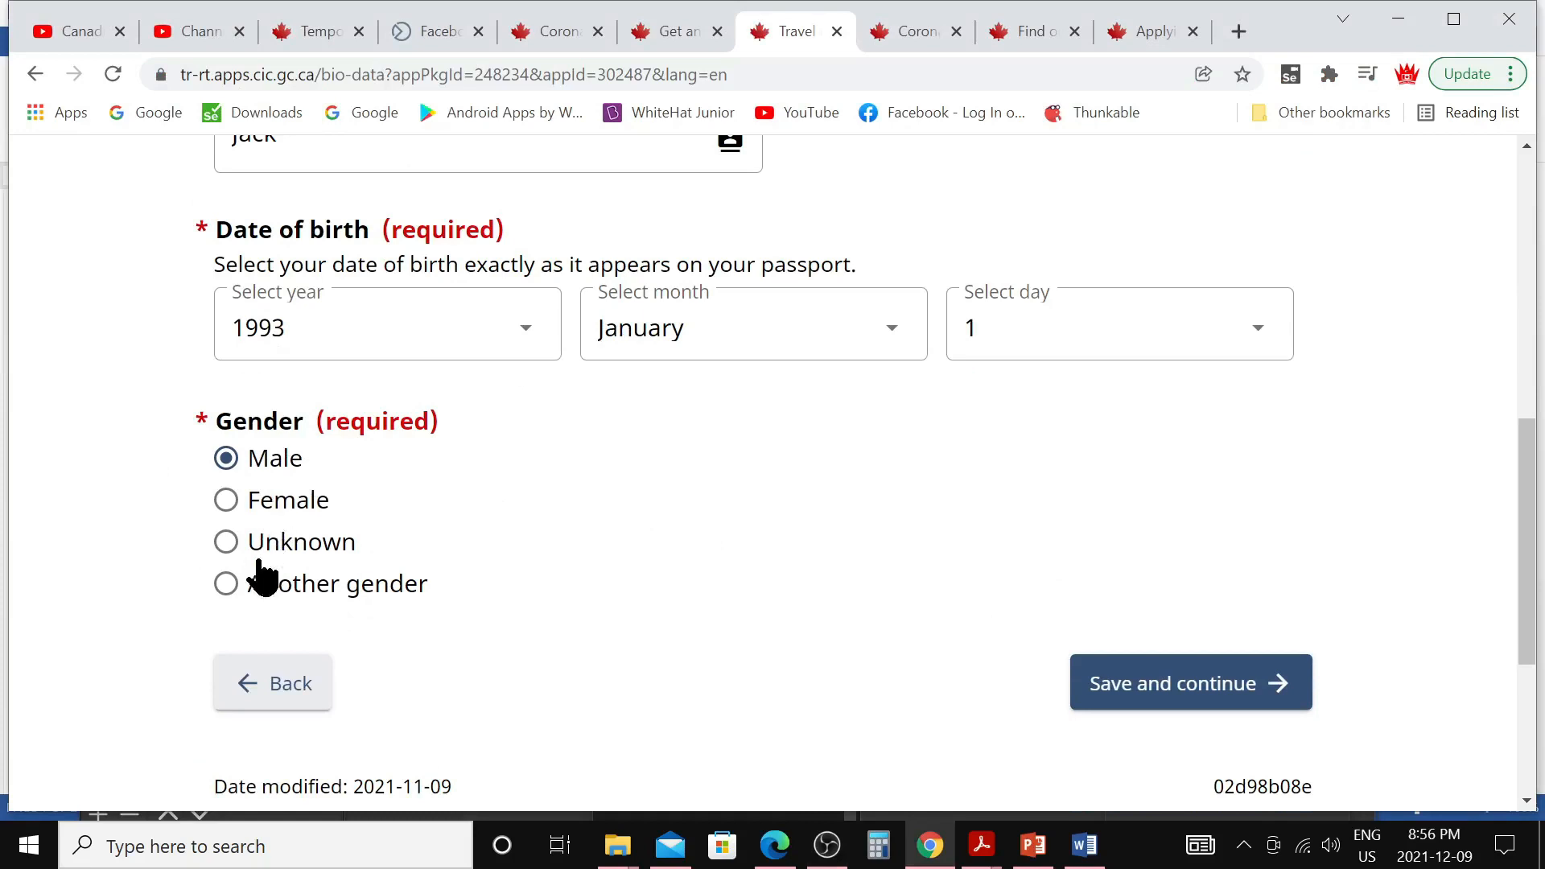
{"action": "left_click", "coordinate": [1126, 697]}
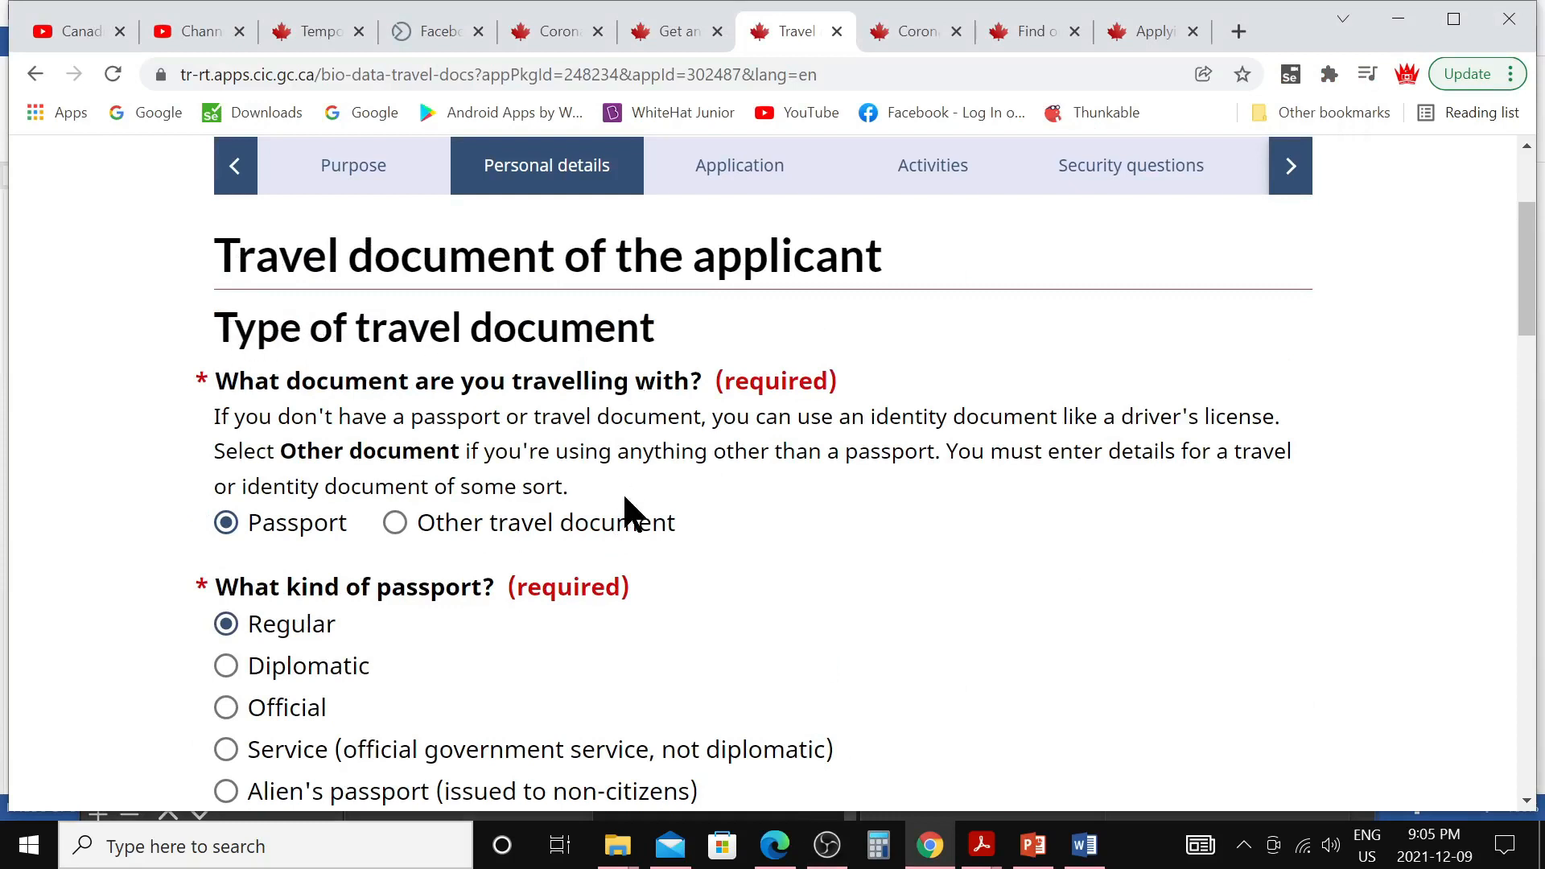
Re-enter the Indian passport number in the confirmation field
{"action": "scroll", "coordinate": [628, 511], "scroll_direction": "down", "scroll_amount": 1}
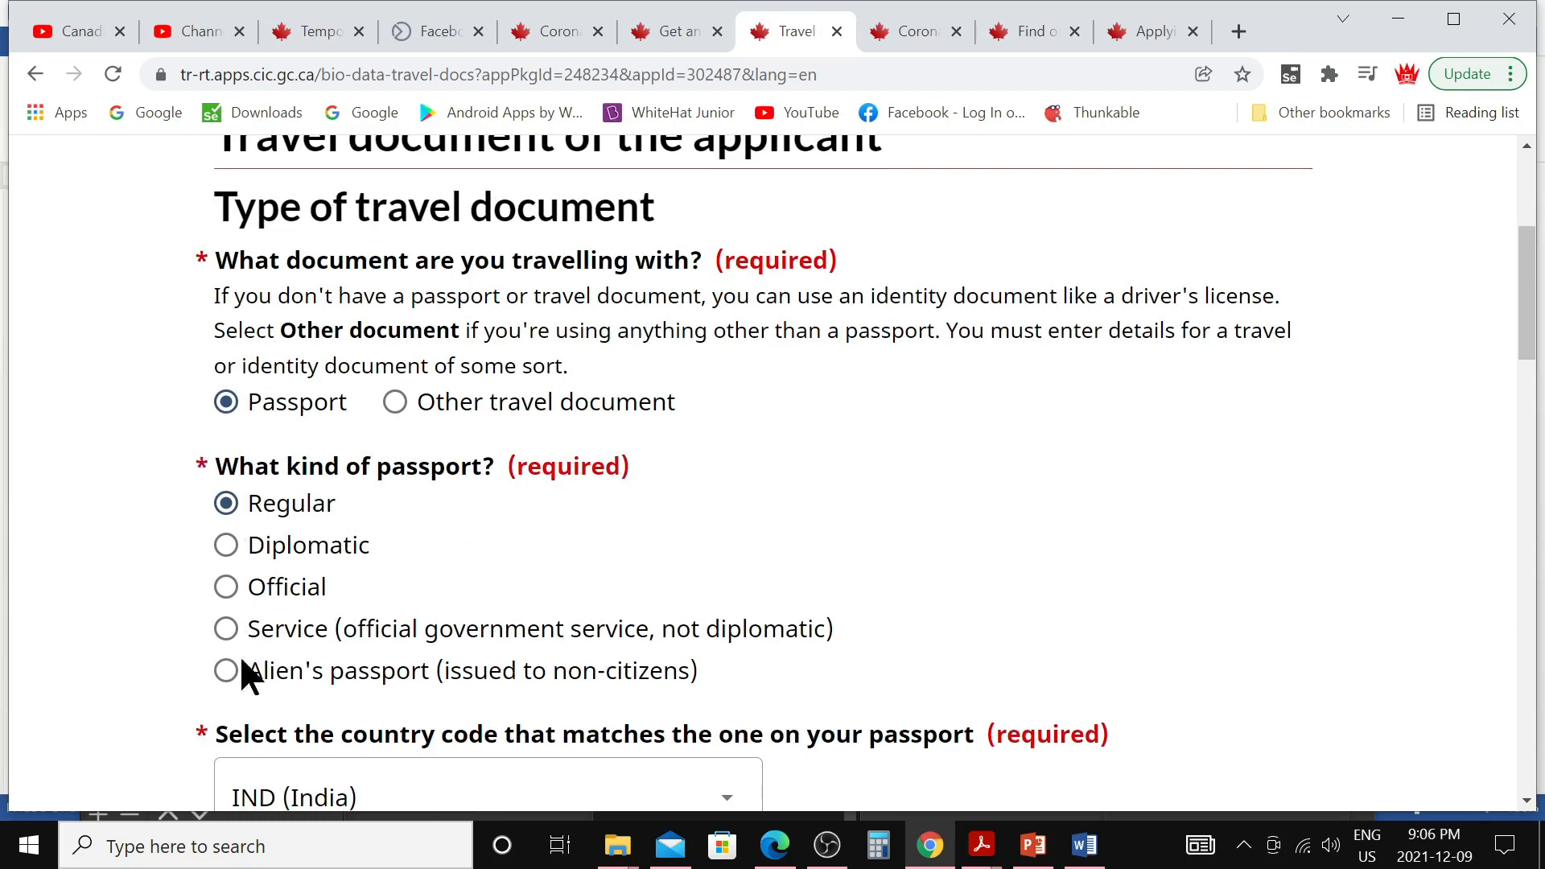
{"action": "scroll", "coordinate": [515, 608], "scroll_direction": "down", "scroll_amount": 5}
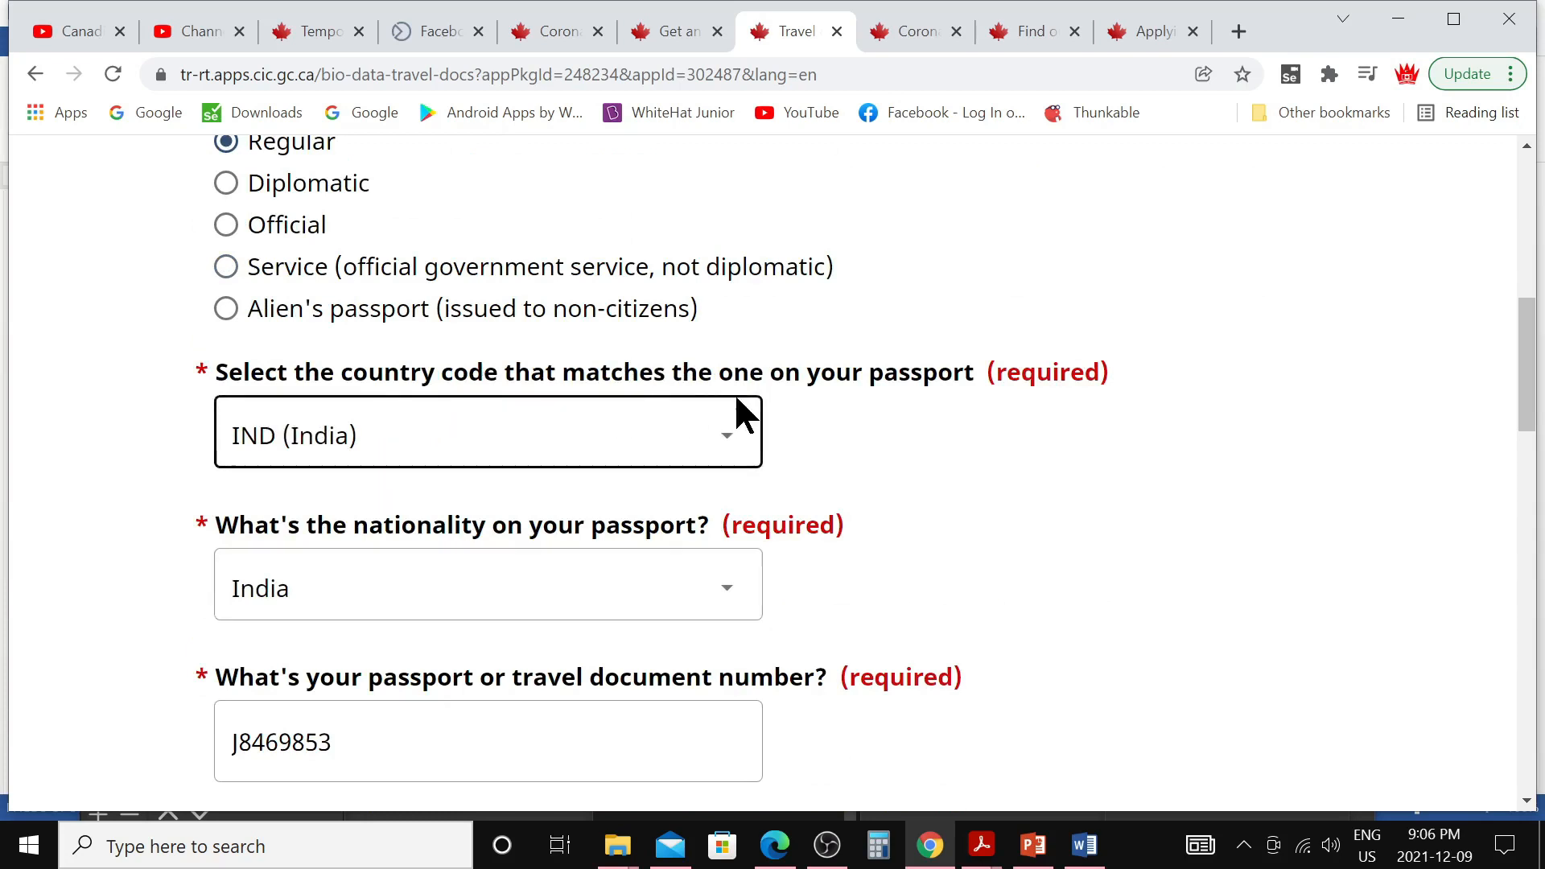
{"action": "scroll", "coordinate": [557, 454], "scroll_direction": "down", "scroll_amount": 3}
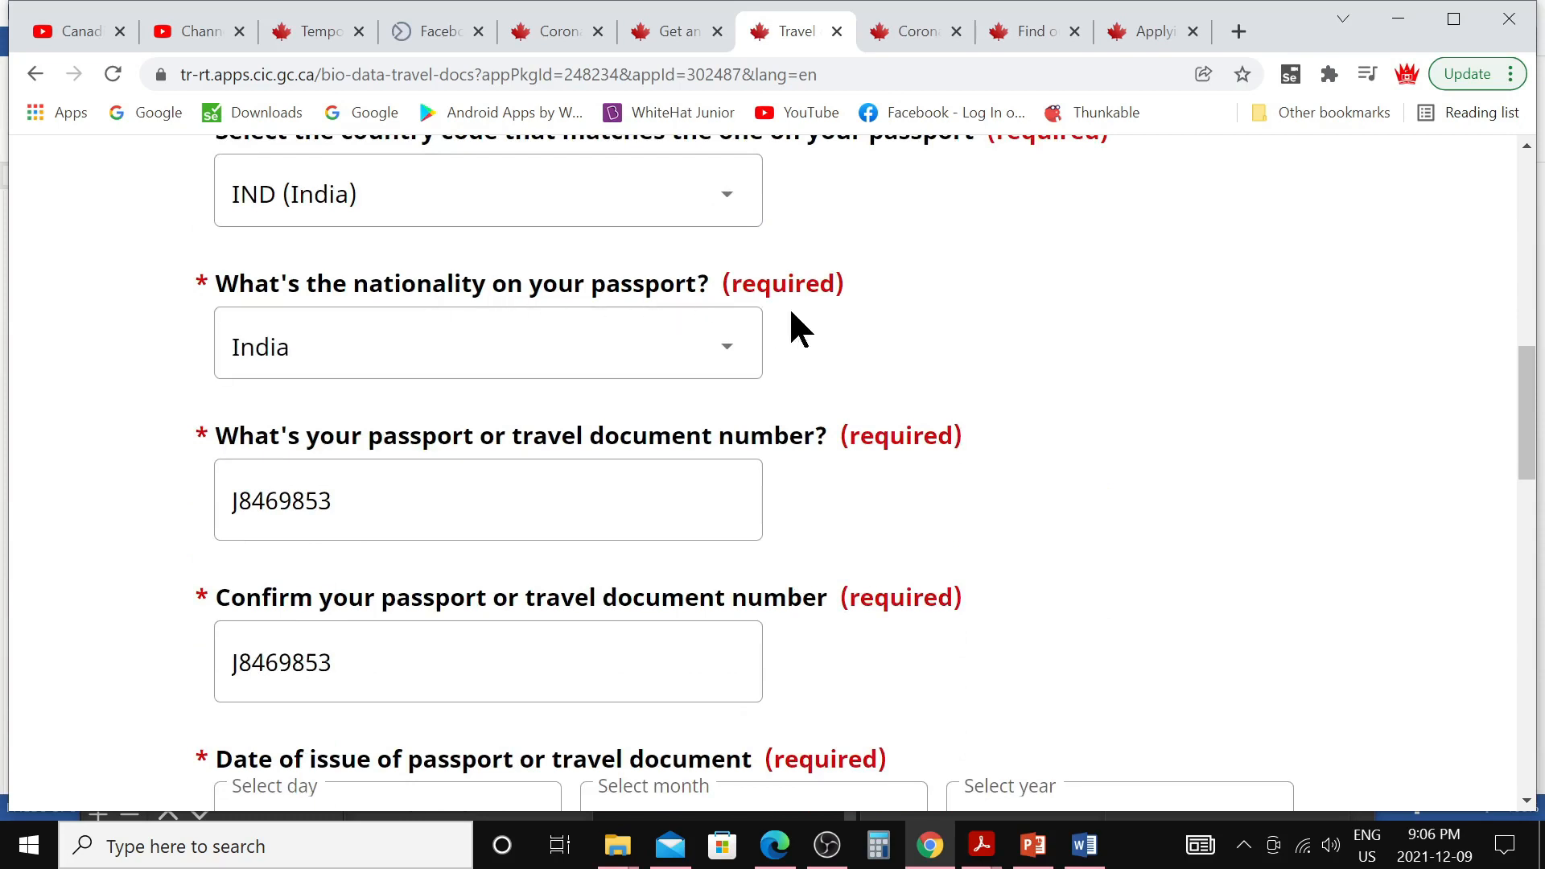
{"action": "scroll", "coordinate": [805, 370], "scroll_direction": "down", "scroll_amount": 3}
{"action": "left_click", "coordinate": [276, 263]}
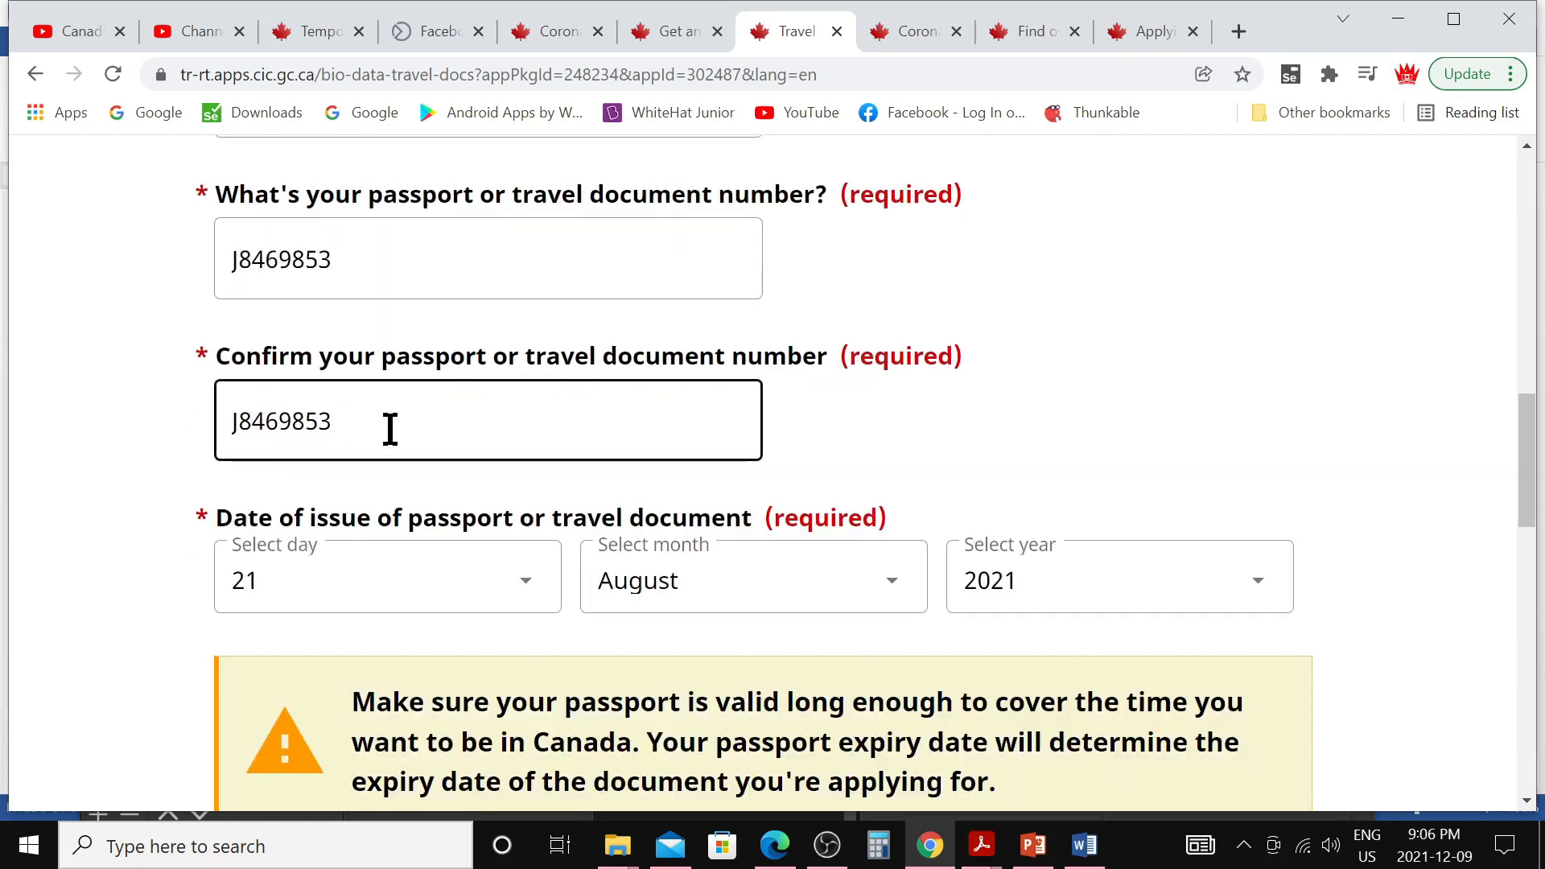
Save the travel document answers No, No, No and Yes to travelling by air
{"action": "scroll", "coordinate": [390, 428], "scroll_direction": "down", "scroll_amount": 1}
{"action": "scroll", "coordinate": [391, 429], "scroll_direction": "down", "scroll_amount": 3}
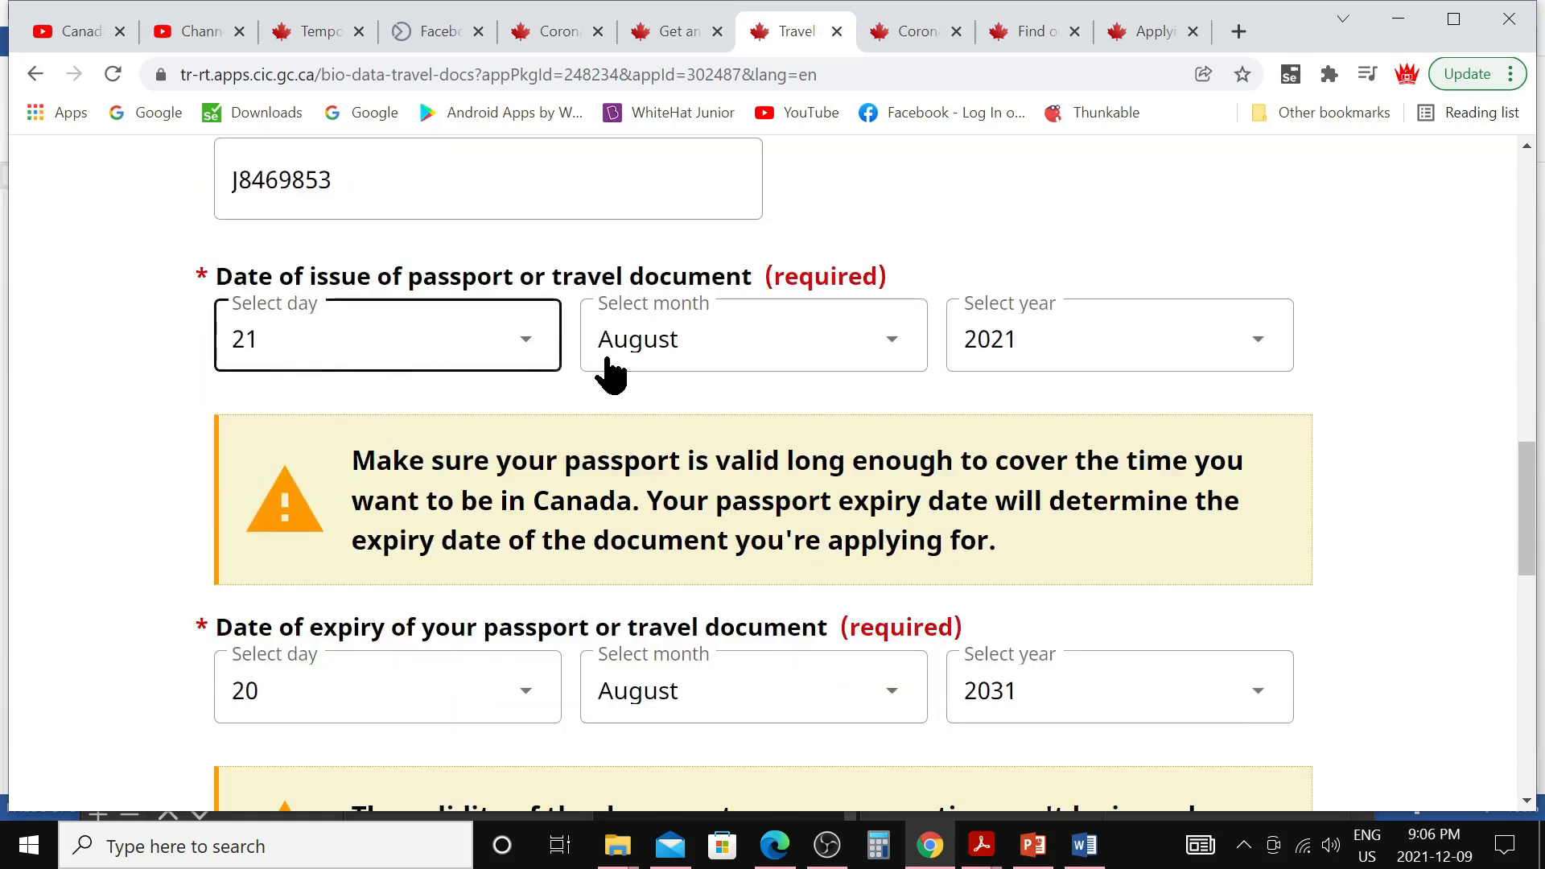
{"action": "scroll", "coordinate": [595, 410], "scroll_direction": "down", "scroll_amount": 3}
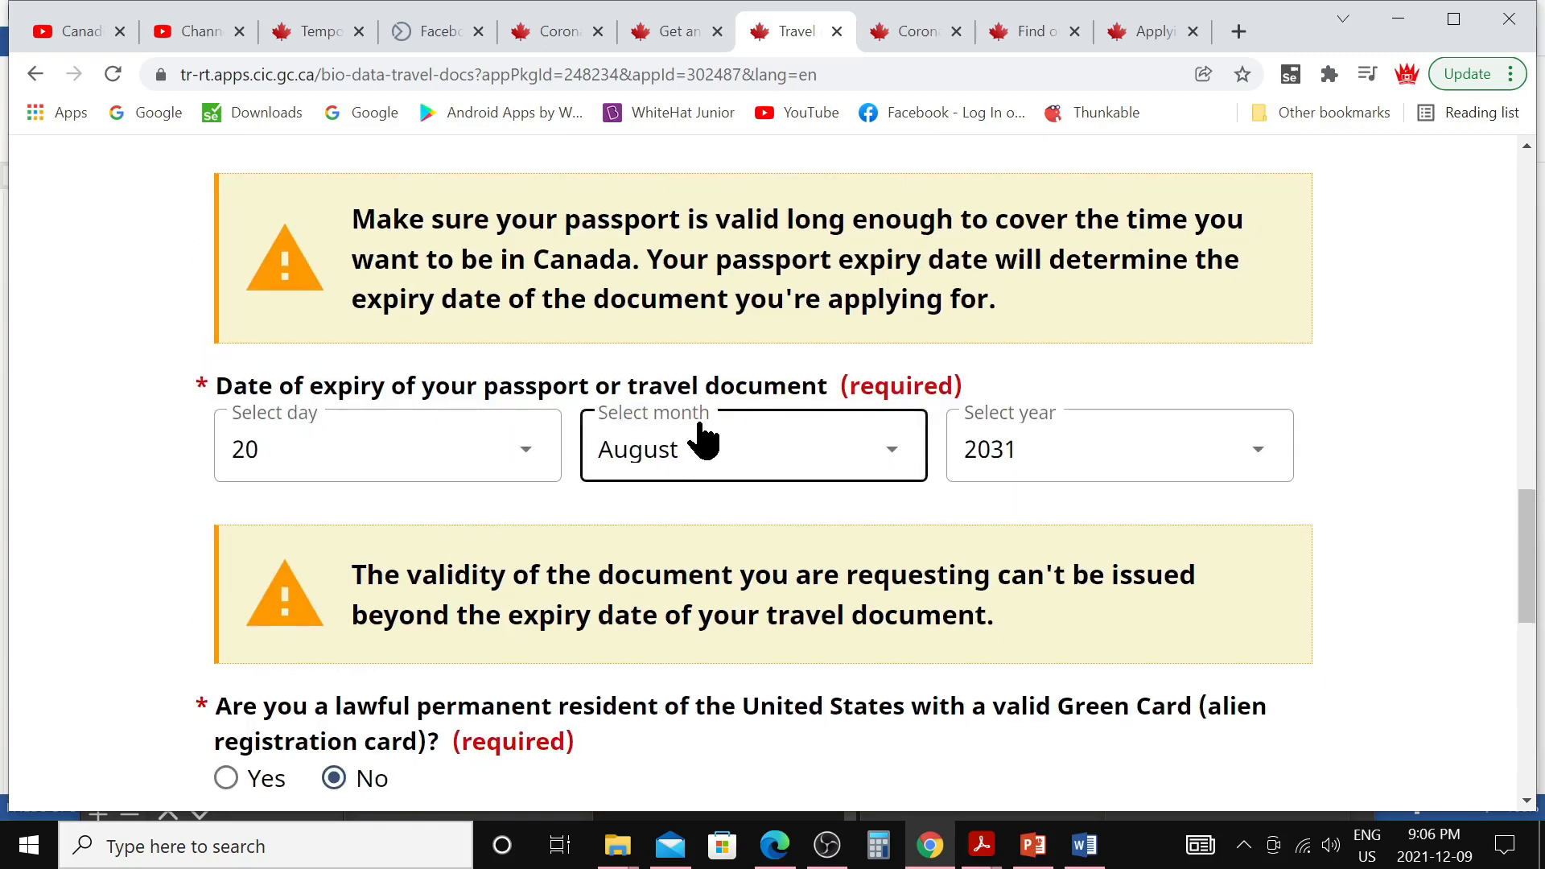
{"action": "scroll", "coordinate": [700, 435], "scroll_direction": "down", "scroll_amount": 3}
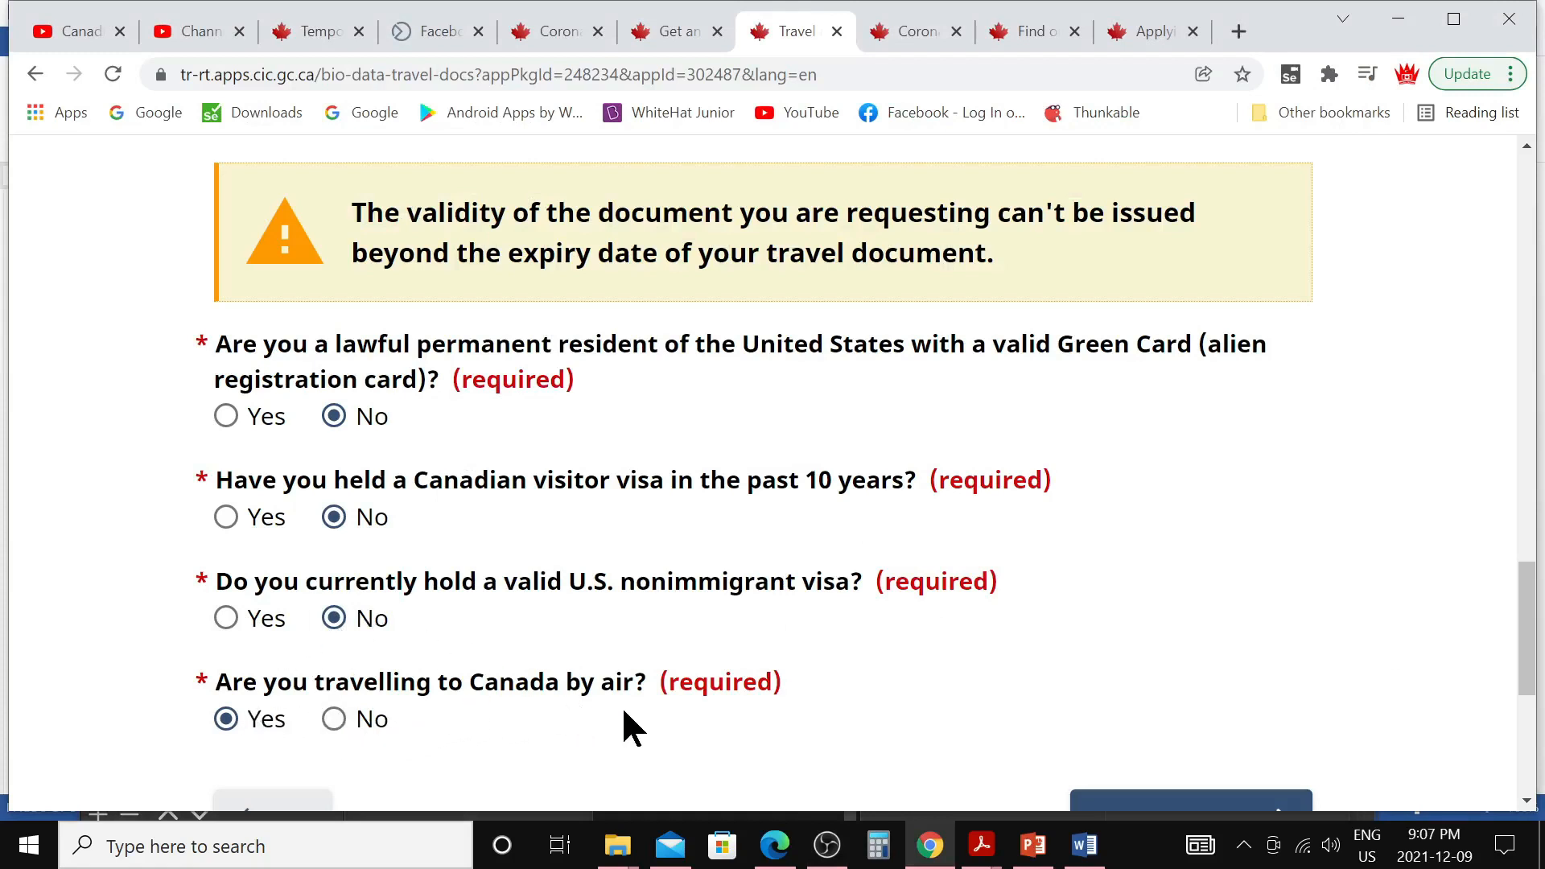
{"action": "scroll", "coordinate": [625, 713], "scroll_direction": "down", "scroll_amount": 2}
{"action": "left_click", "coordinate": [1165, 583]}
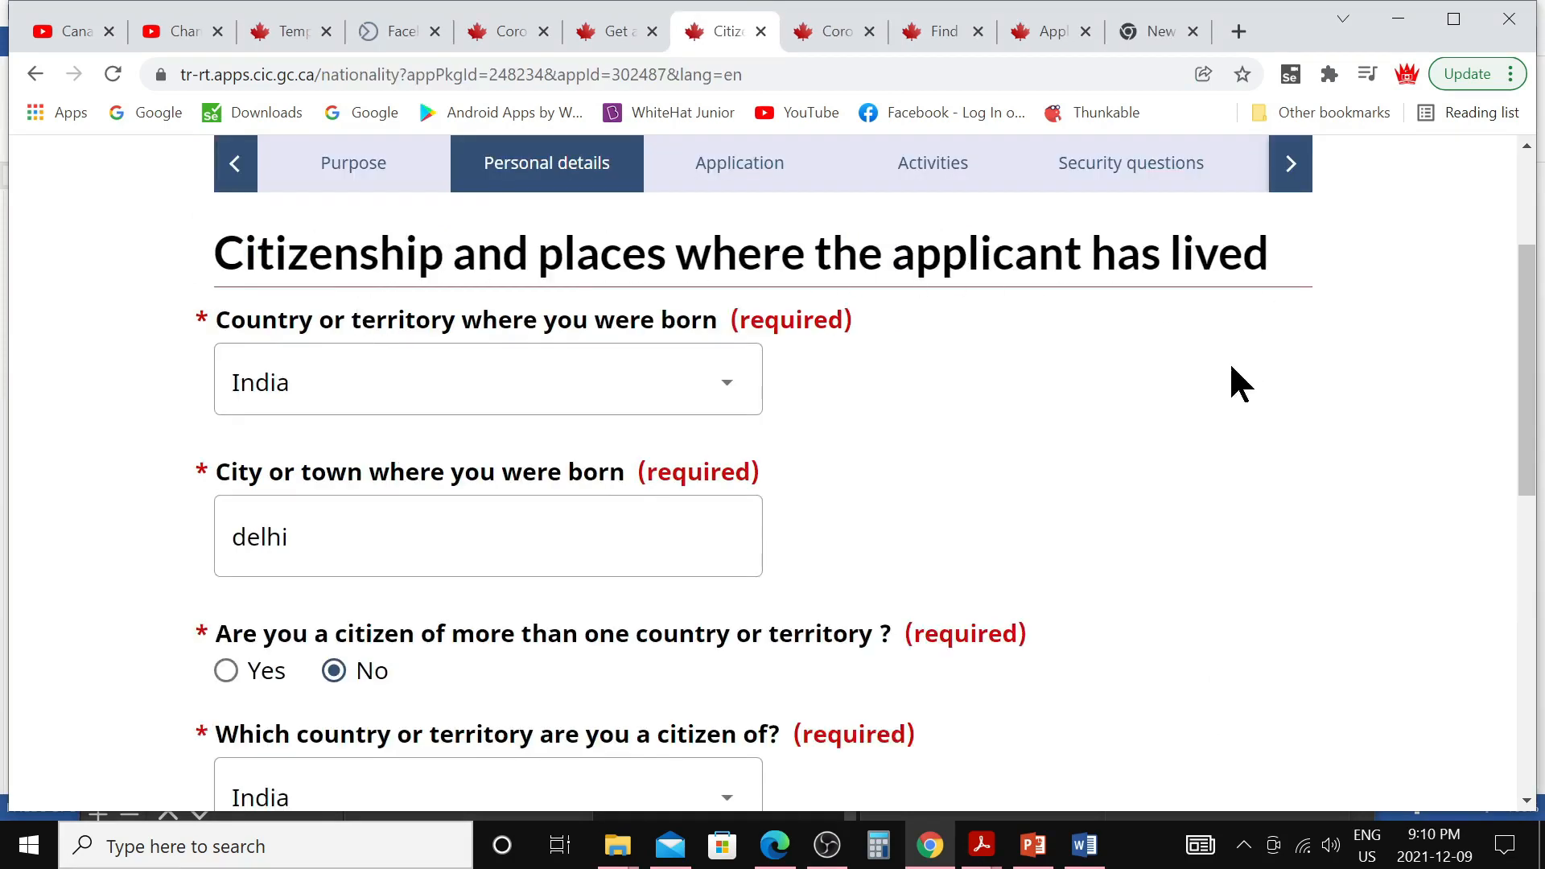
Check the applicant's city of birth field
{"action": "scroll", "coordinate": [1231, 379], "scroll_direction": "down", "scroll_amount": 3}
{"action": "scroll", "coordinate": [765, 352], "scroll_direction": "up", "scroll_amount": 3}
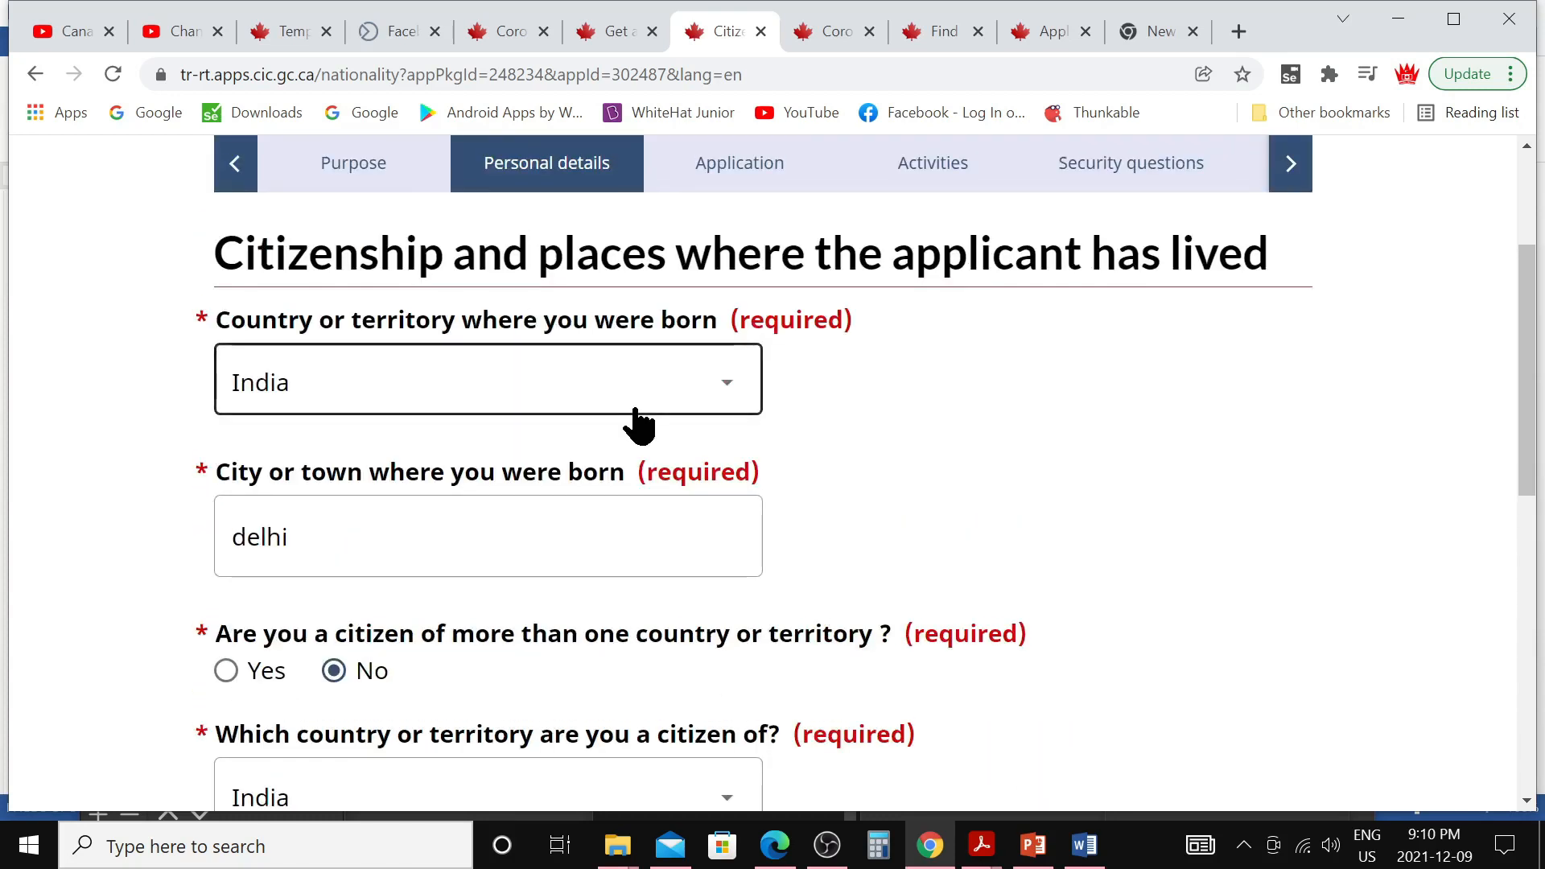
{"action": "left_click", "coordinate": [317, 533]}
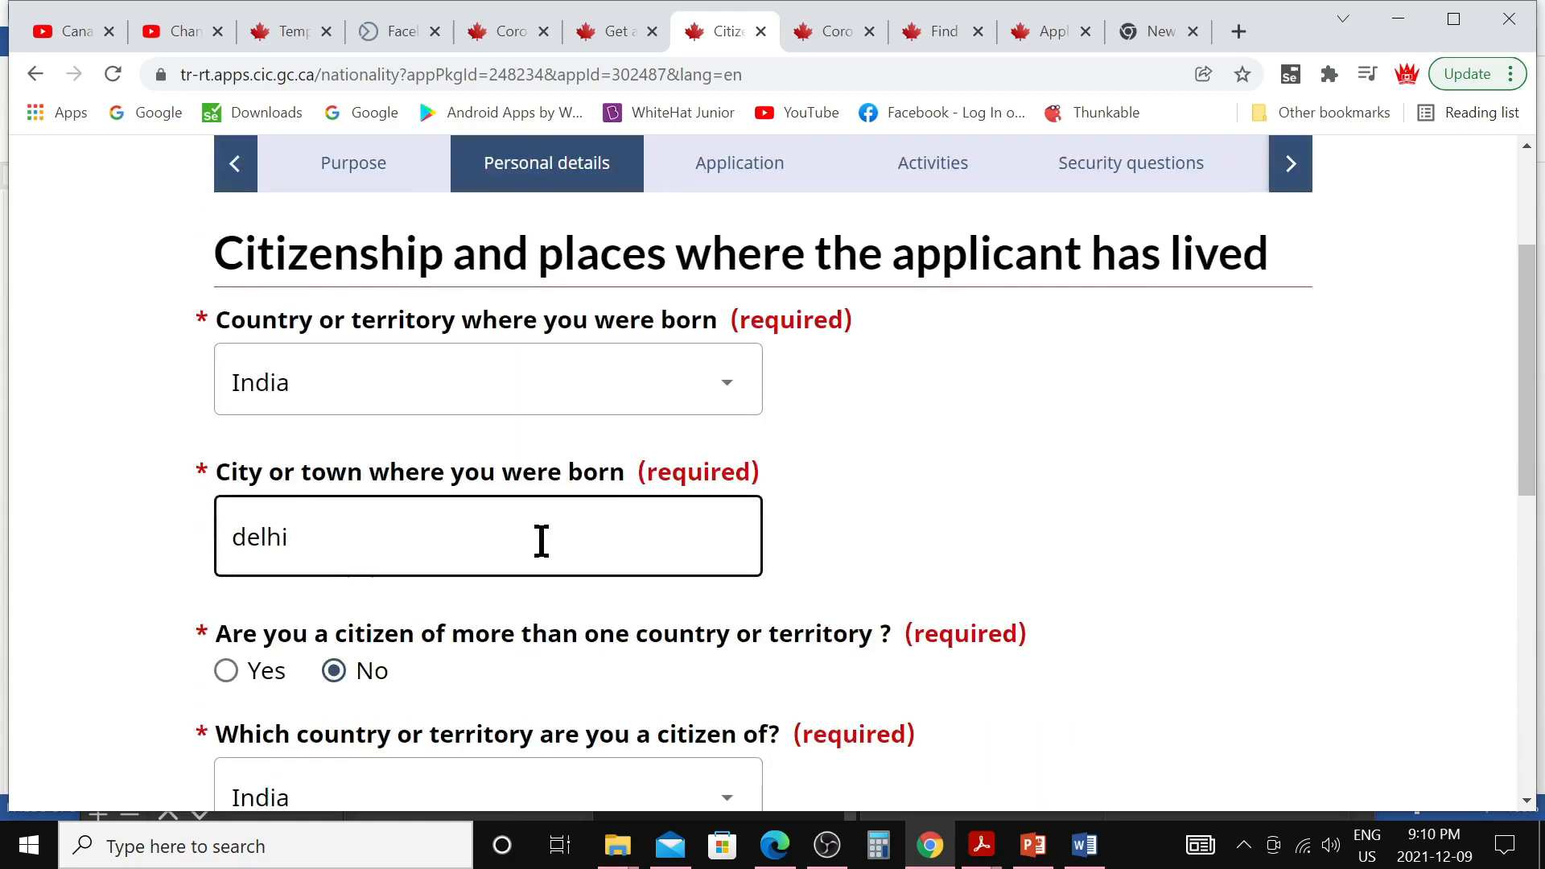
Mark Indian citizenship as held since birth, dated 1993-01-01, and save it
{"action": "scroll", "coordinate": [562, 542], "scroll_direction": "down", "scroll_amount": 3}
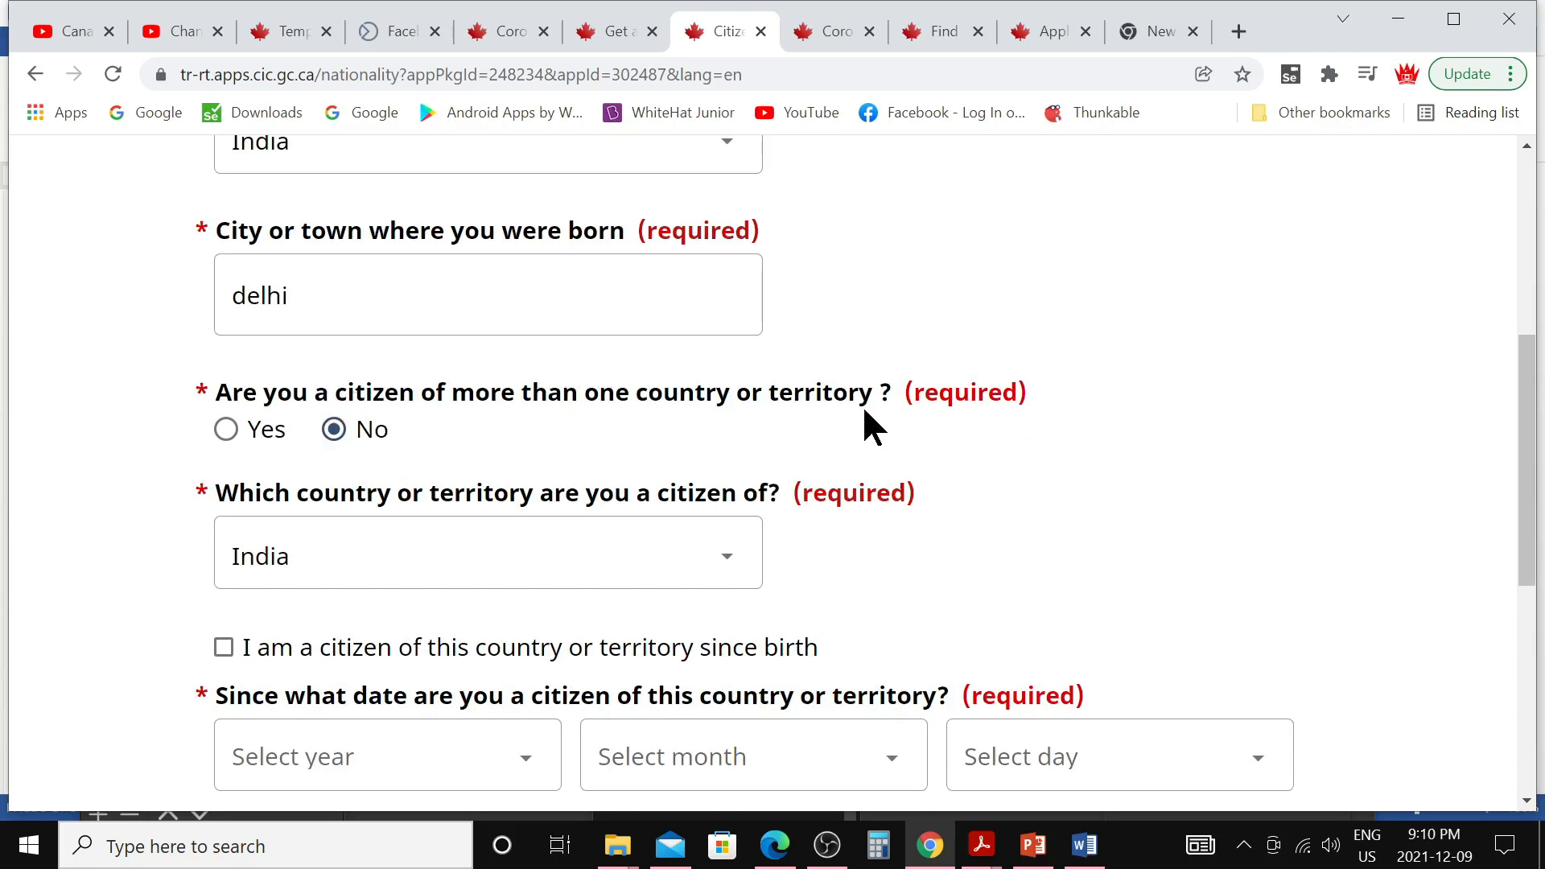
{"action": "scroll", "coordinate": [390, 460], "scroll_direction": "down", "scroll_amount": 1}
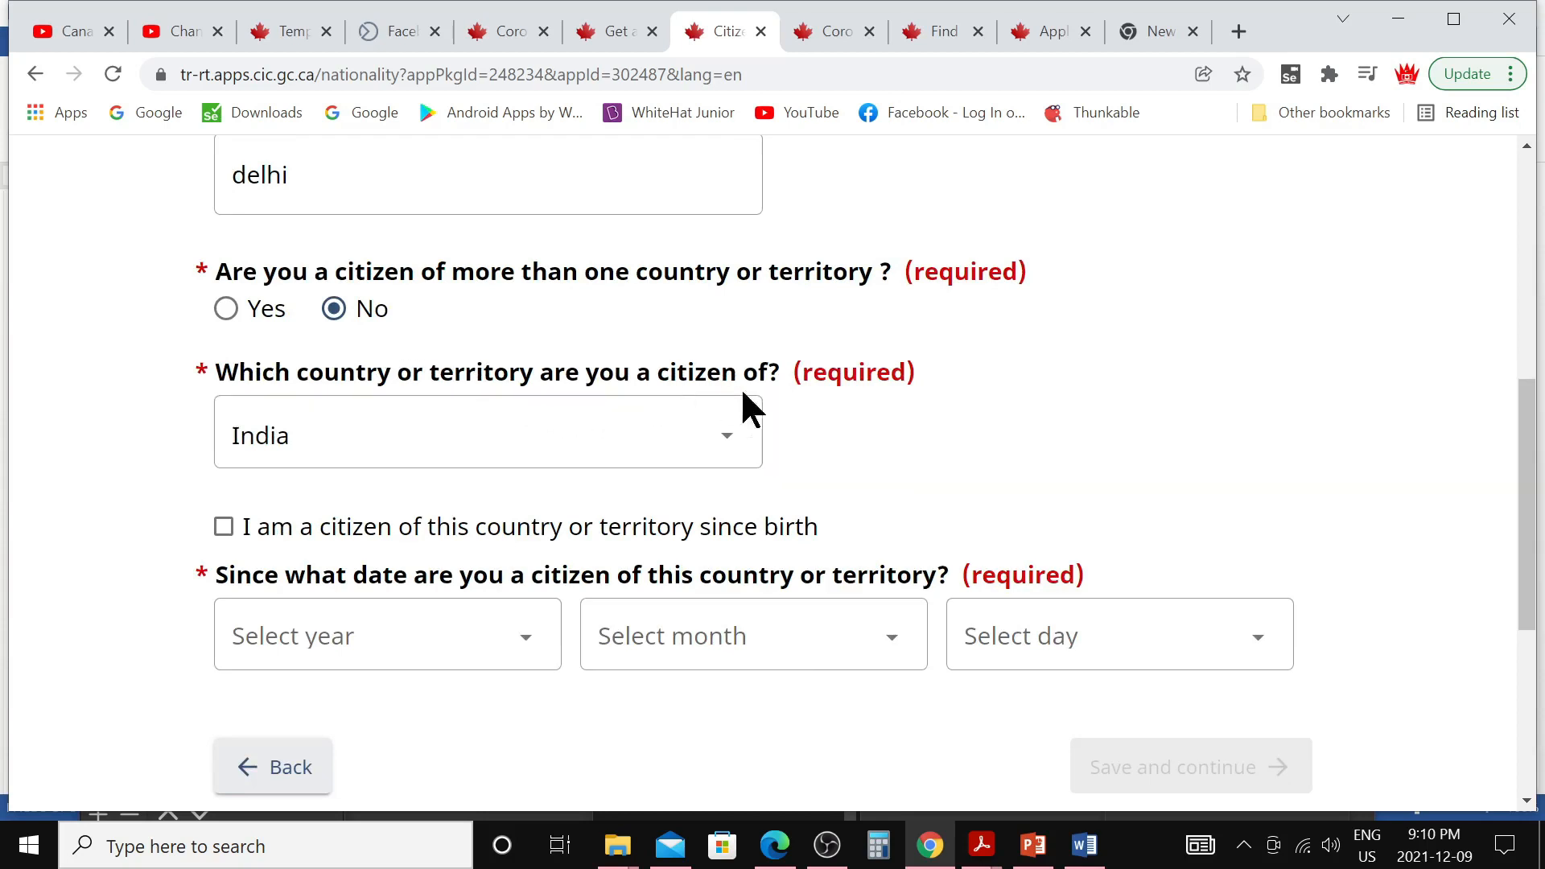
{"action": "scroll", "coordinate": [519, 447], "scroll_direction": "down", "scroll_amount": 2}
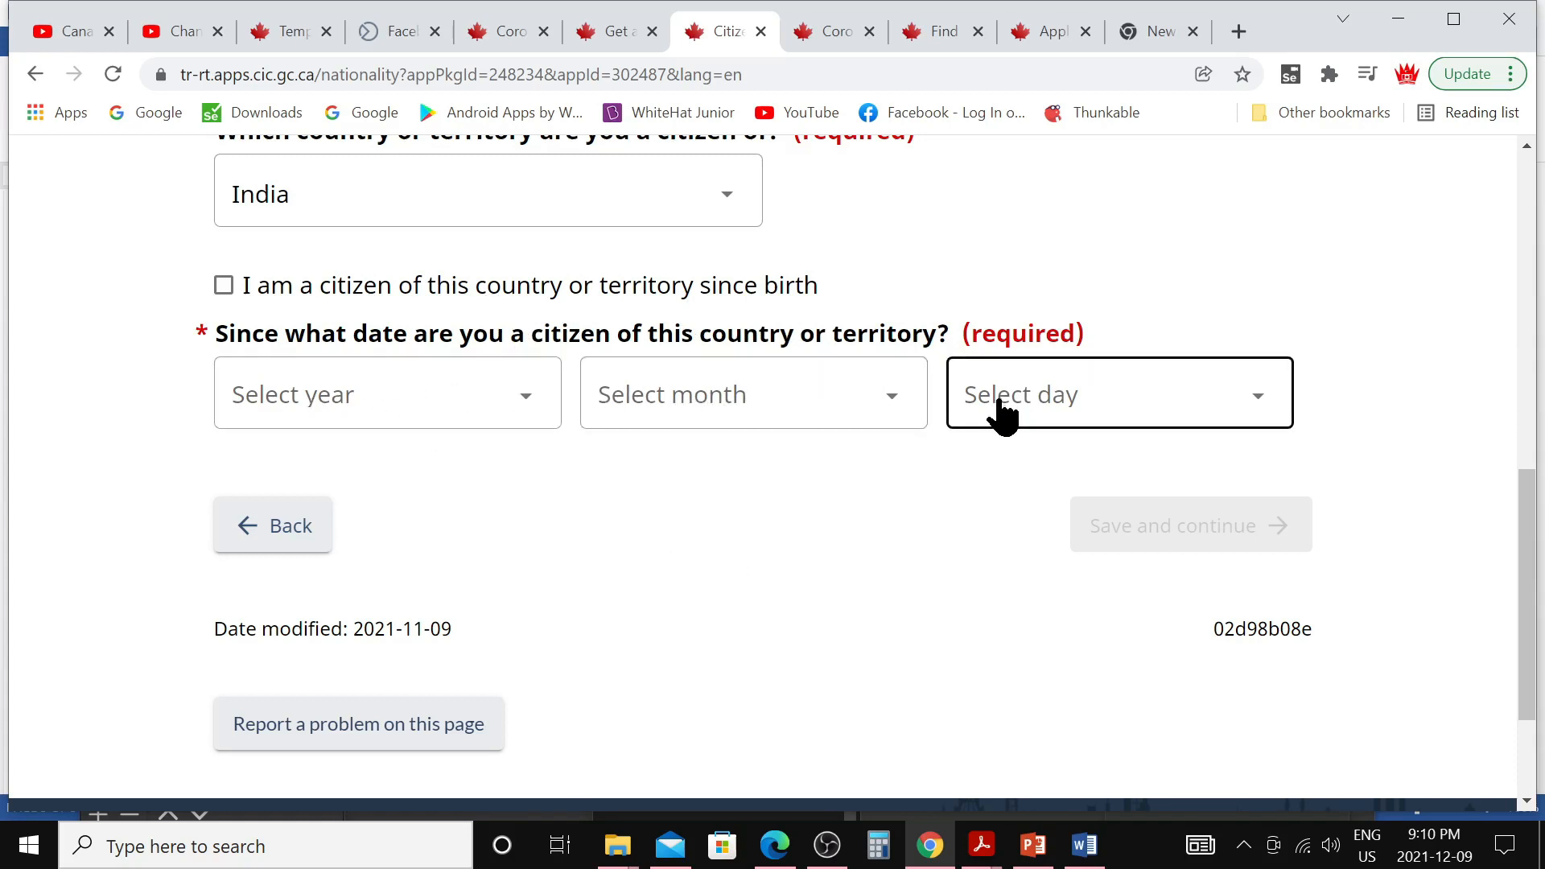
{"action": "left_click", "coordinate": [226, 285]}
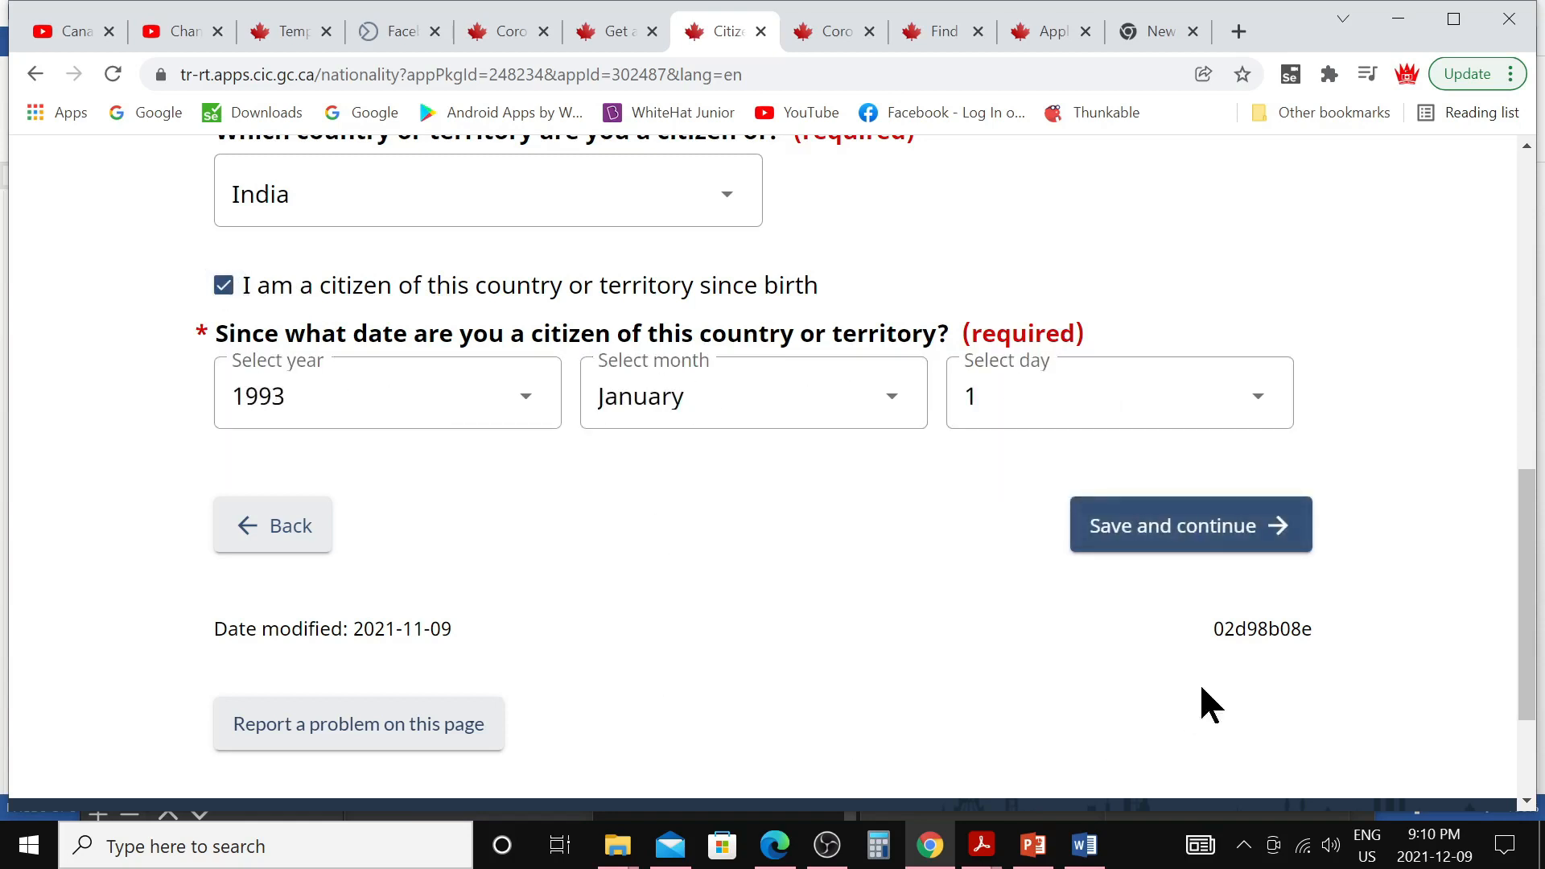
{"action": "left_click", "coordinate": [1156, 558]}
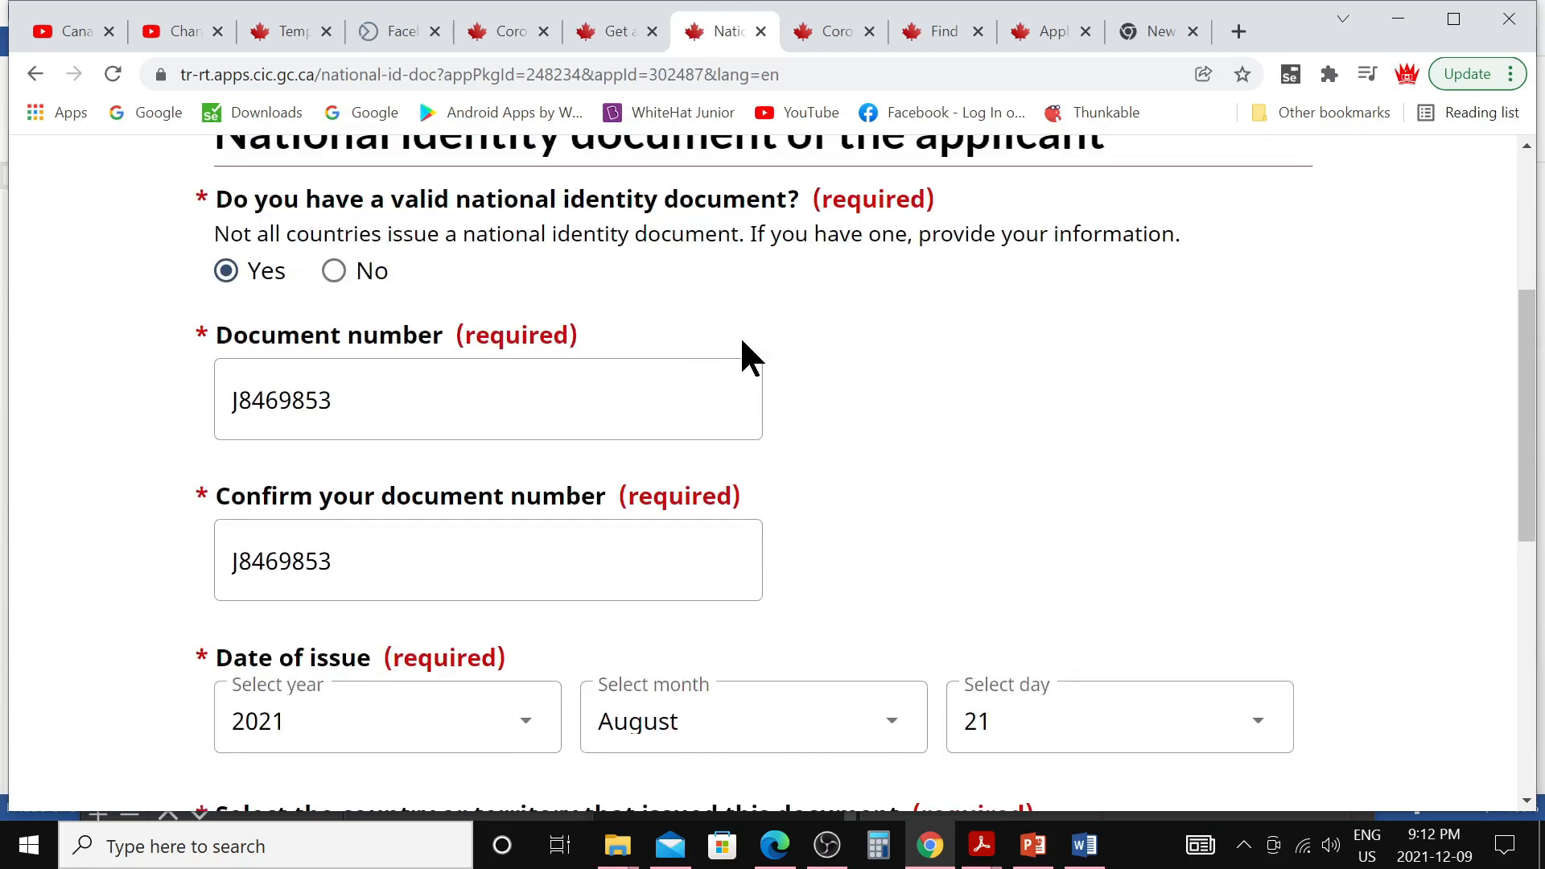
Save the national identity document issued by India on 21 August 2021
{"action": "scroll", "coordinate": [919, 432], "scroll_direction": "up", "scroll_amount": 2}
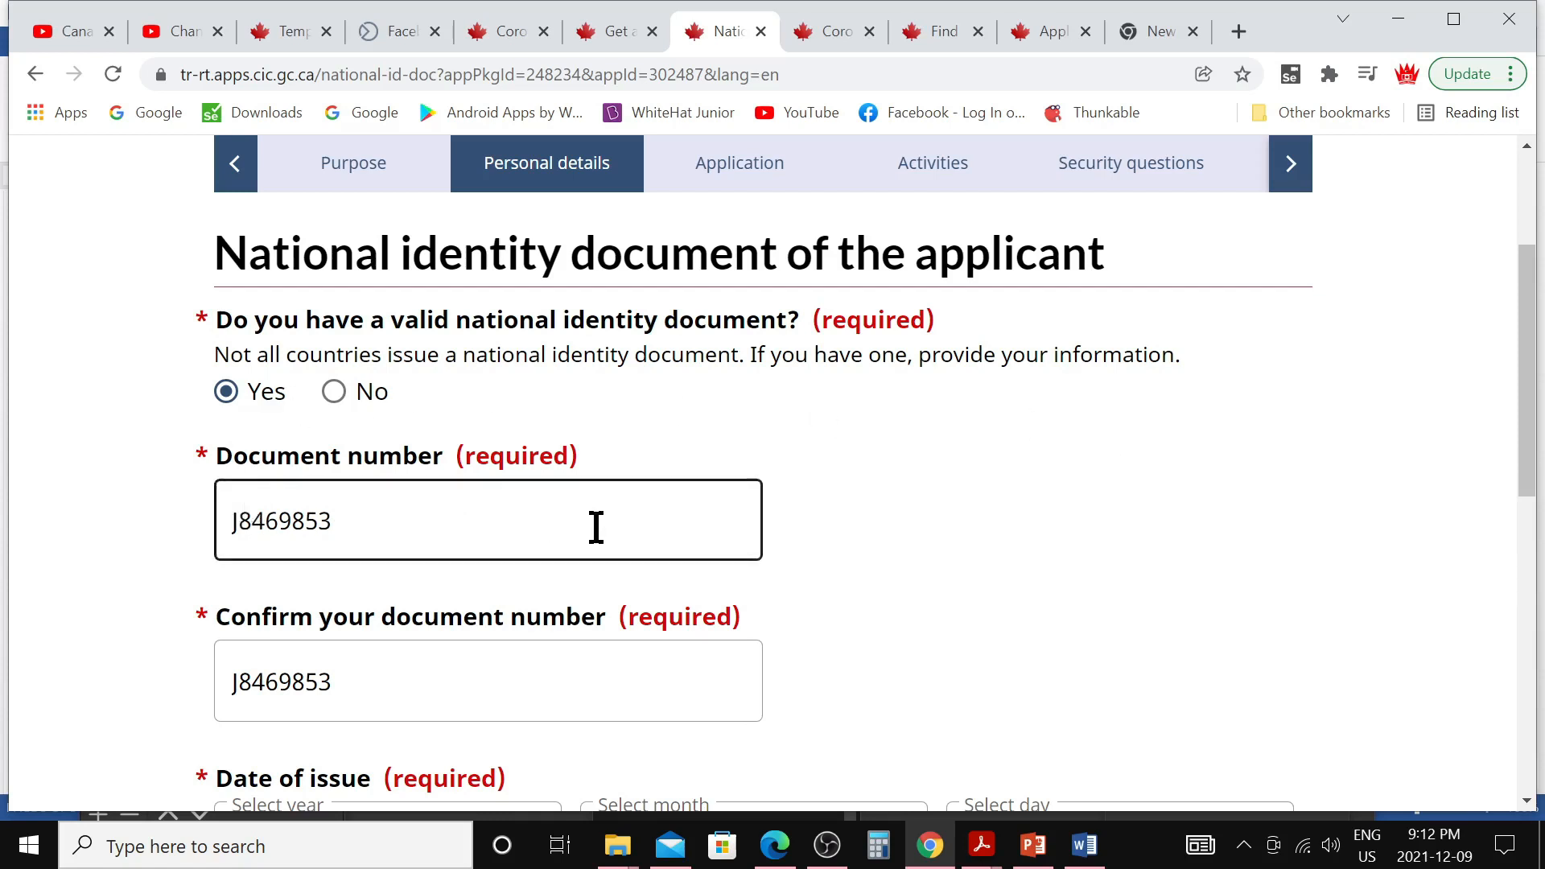
{"action": "scroll", "coordinate": [593, 527], "scroll_direction": "down", "scroll_amount": 3}
{"action": "scroll", "coordinate": [635, 482], "scroll_direction": "down", "scroll_amount": 1}
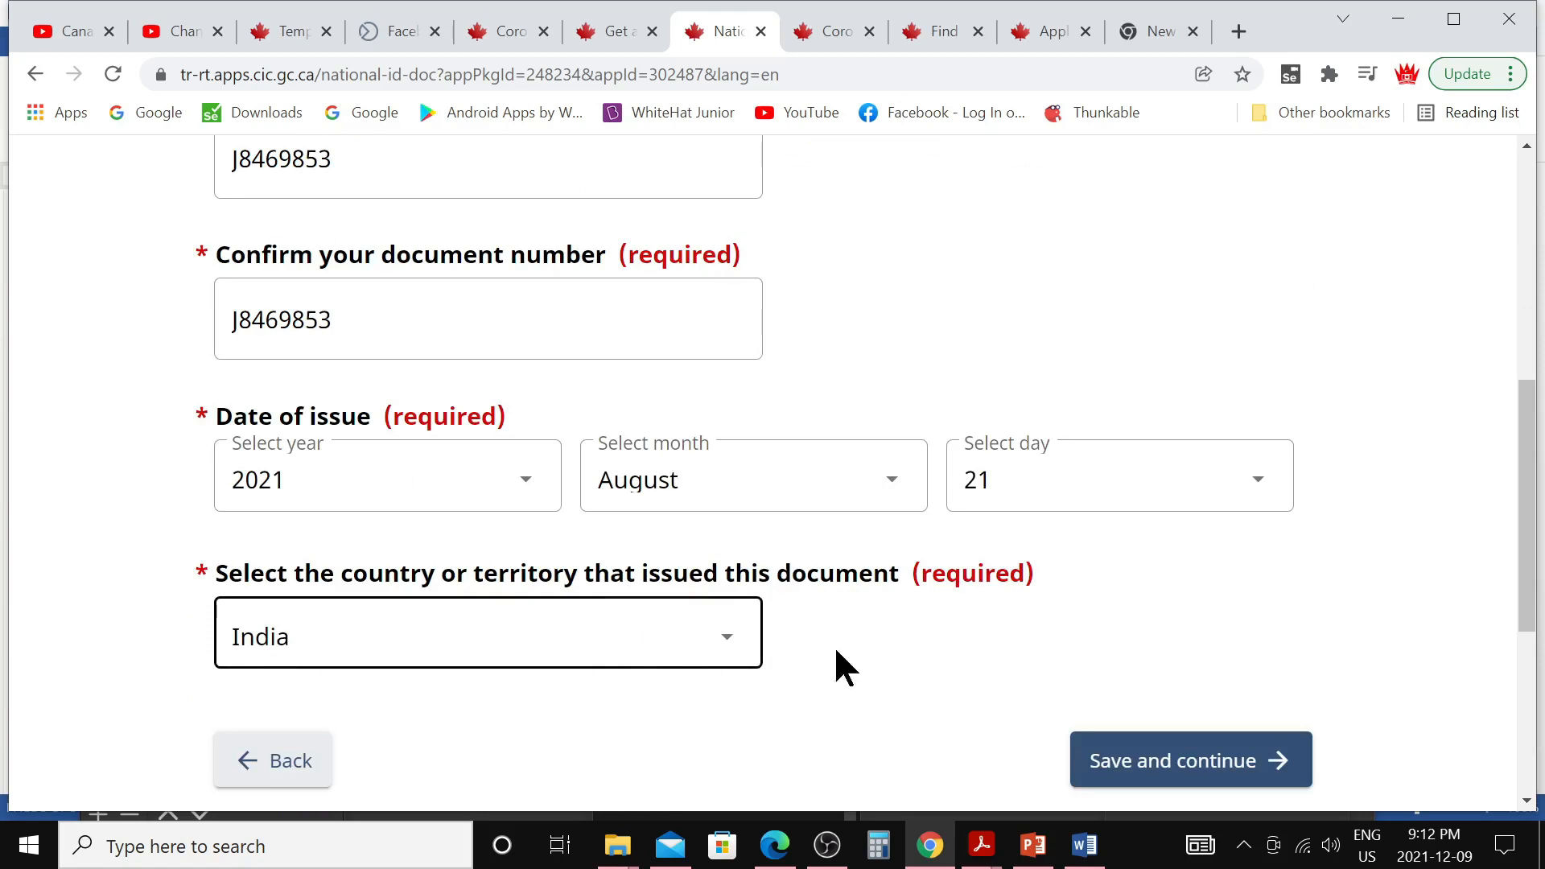
{"action": "left_click", "coordinate": [1175, 774]}
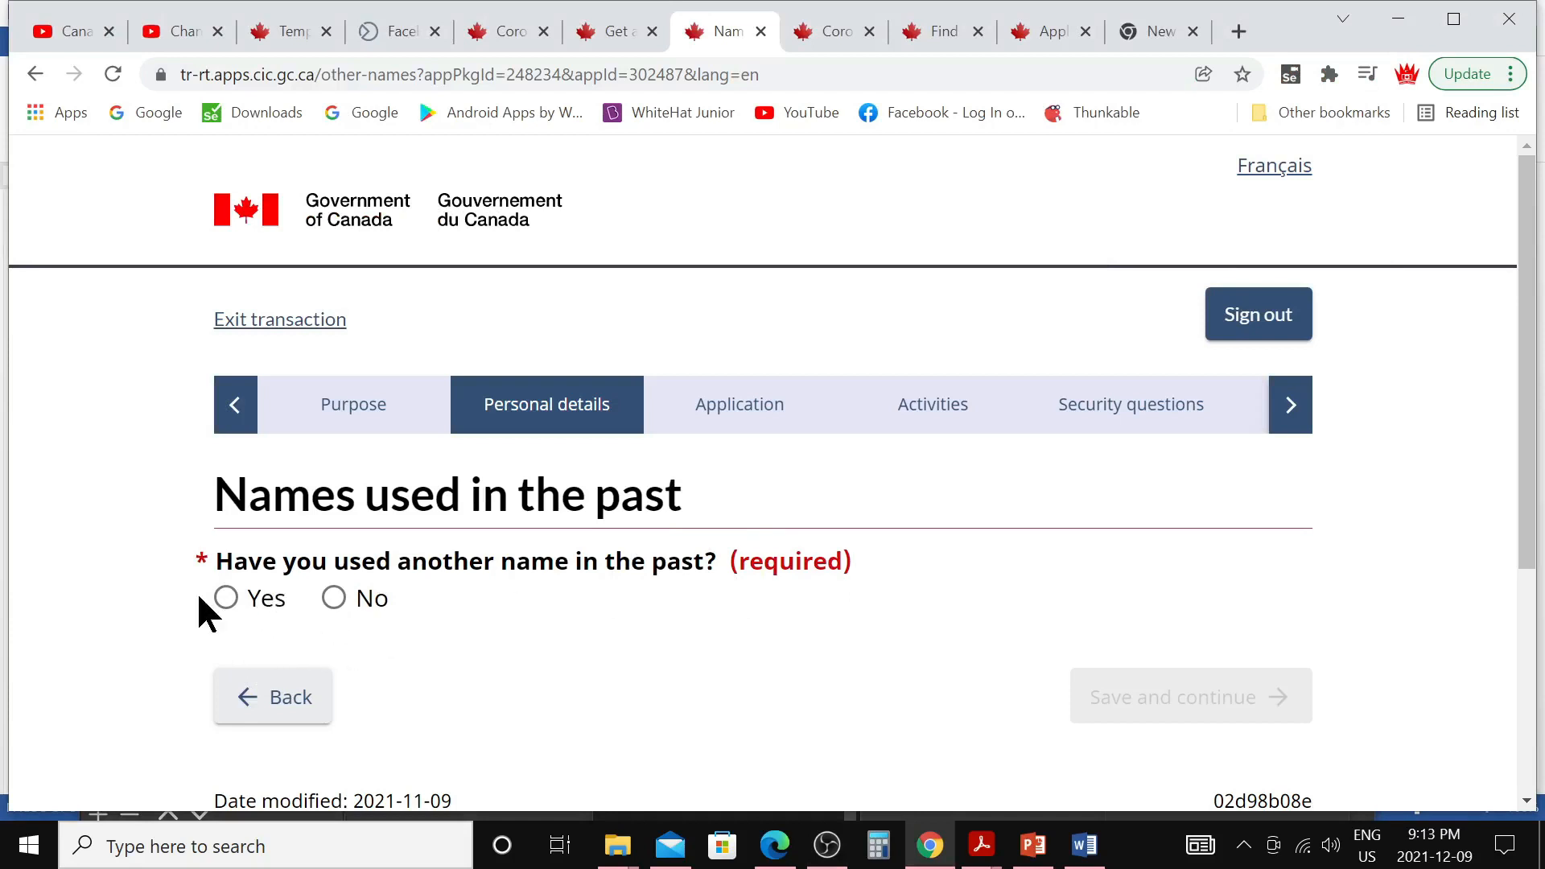
Answer No to having used other names in the past, then save
{"action": "left_click", "coordinate": [231, 602]}
{"action": "scroll", "coordinate": [640, 602], "scroll_direction": "down", "scroll_amount": 3}
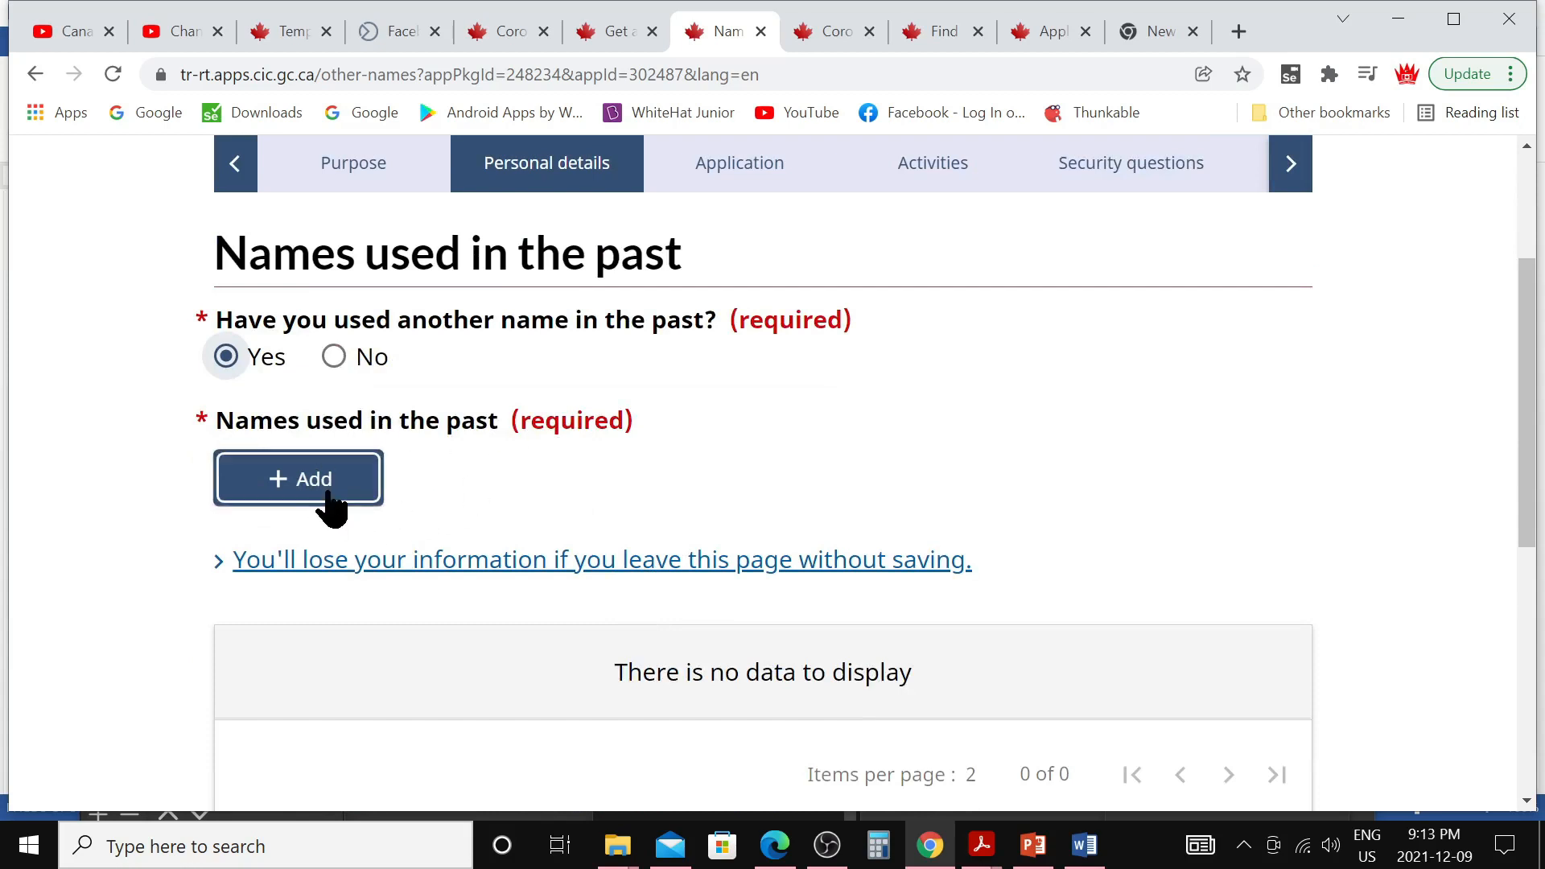
{"action": "left_click", "coordinate": [333, 360]}
{"action": "left_click", "coordinate": [1167, 474]}
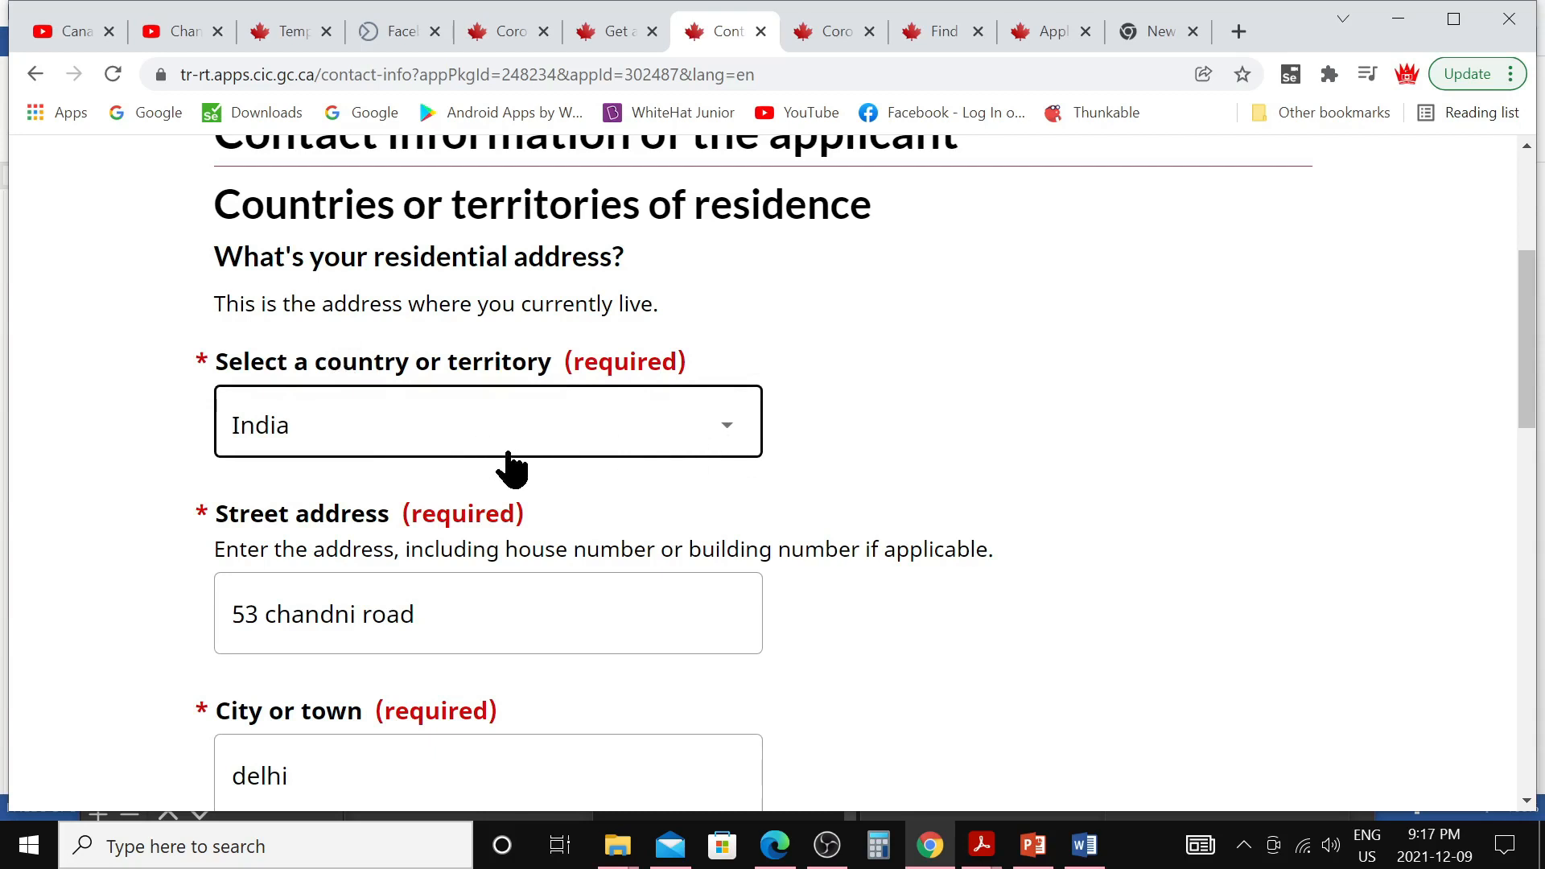
Begin a new country-of-residence entry below the mailing address answer of Yes
{"action": "scroll", "coordinate": [506, 465], "scroll_direction": "down", "scroll_amount": 3}
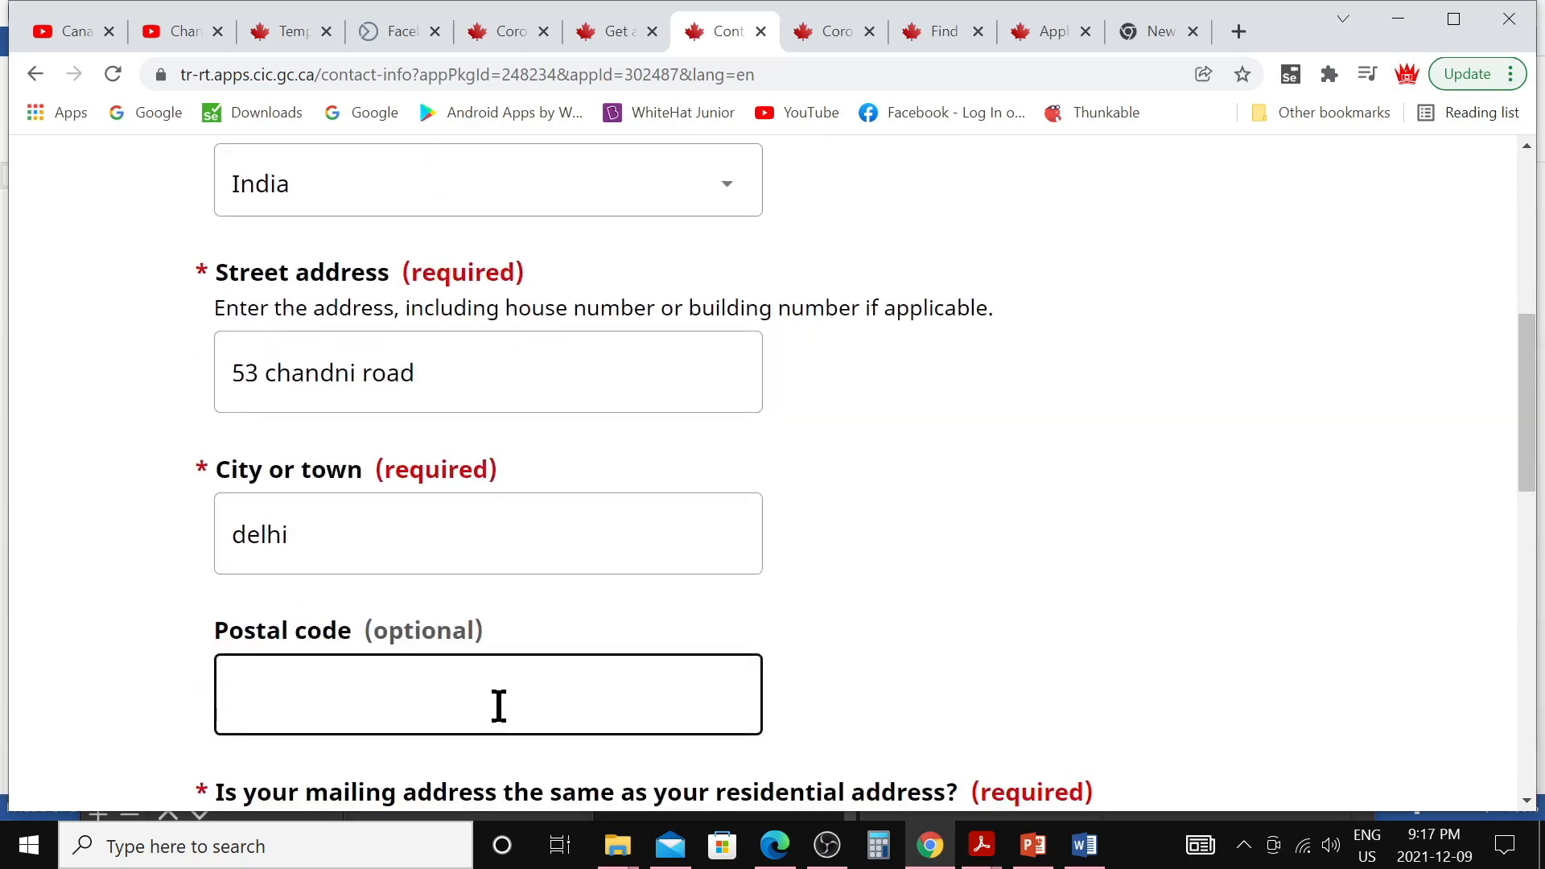
{"action": "scroll", "coordinate": [499, 705], "scroll_direction": "down", "scroll_amount": 1}
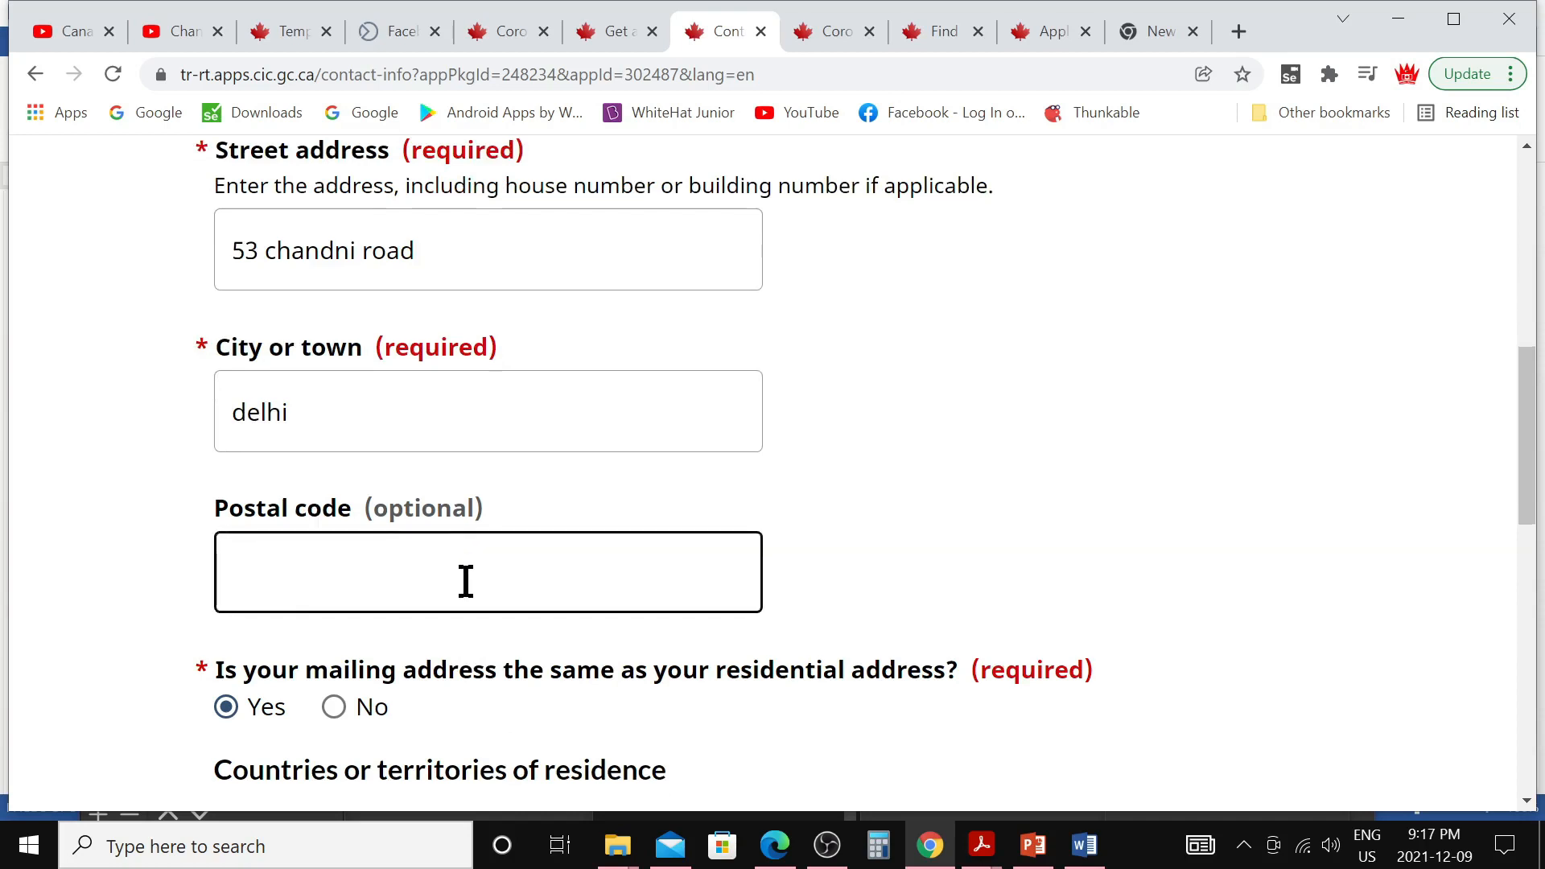
{"action": "scroll", "coordinate": [466, 581], "scroll_direction": "down", "scroll_amount": 2}
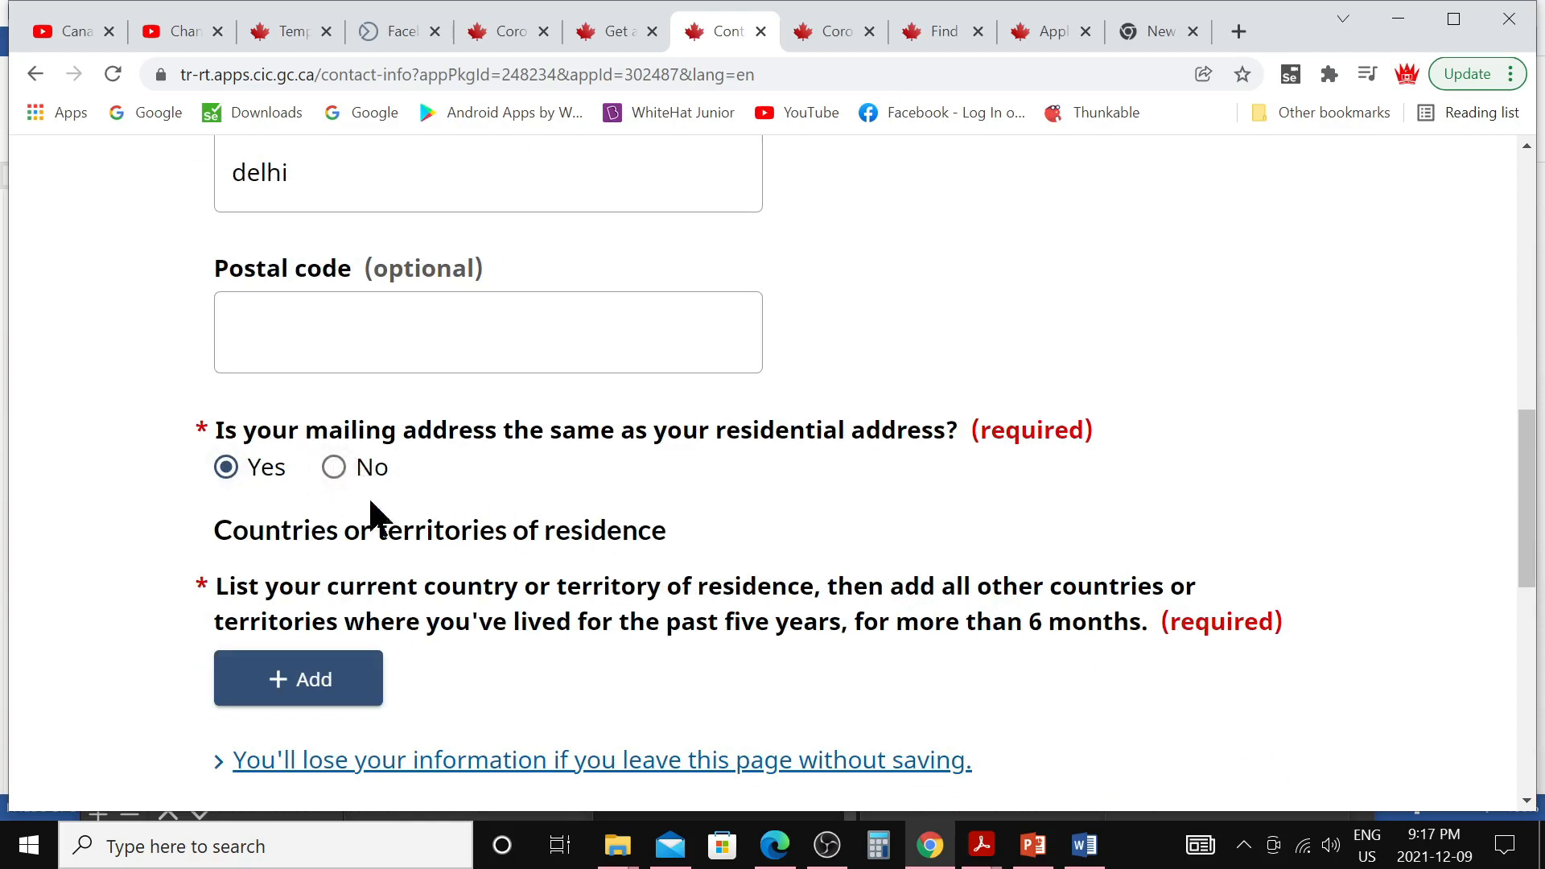
{"action": "scroll", "coordinate": [500, 531], "scroll_direction": "down", "scroll_amount": 2}
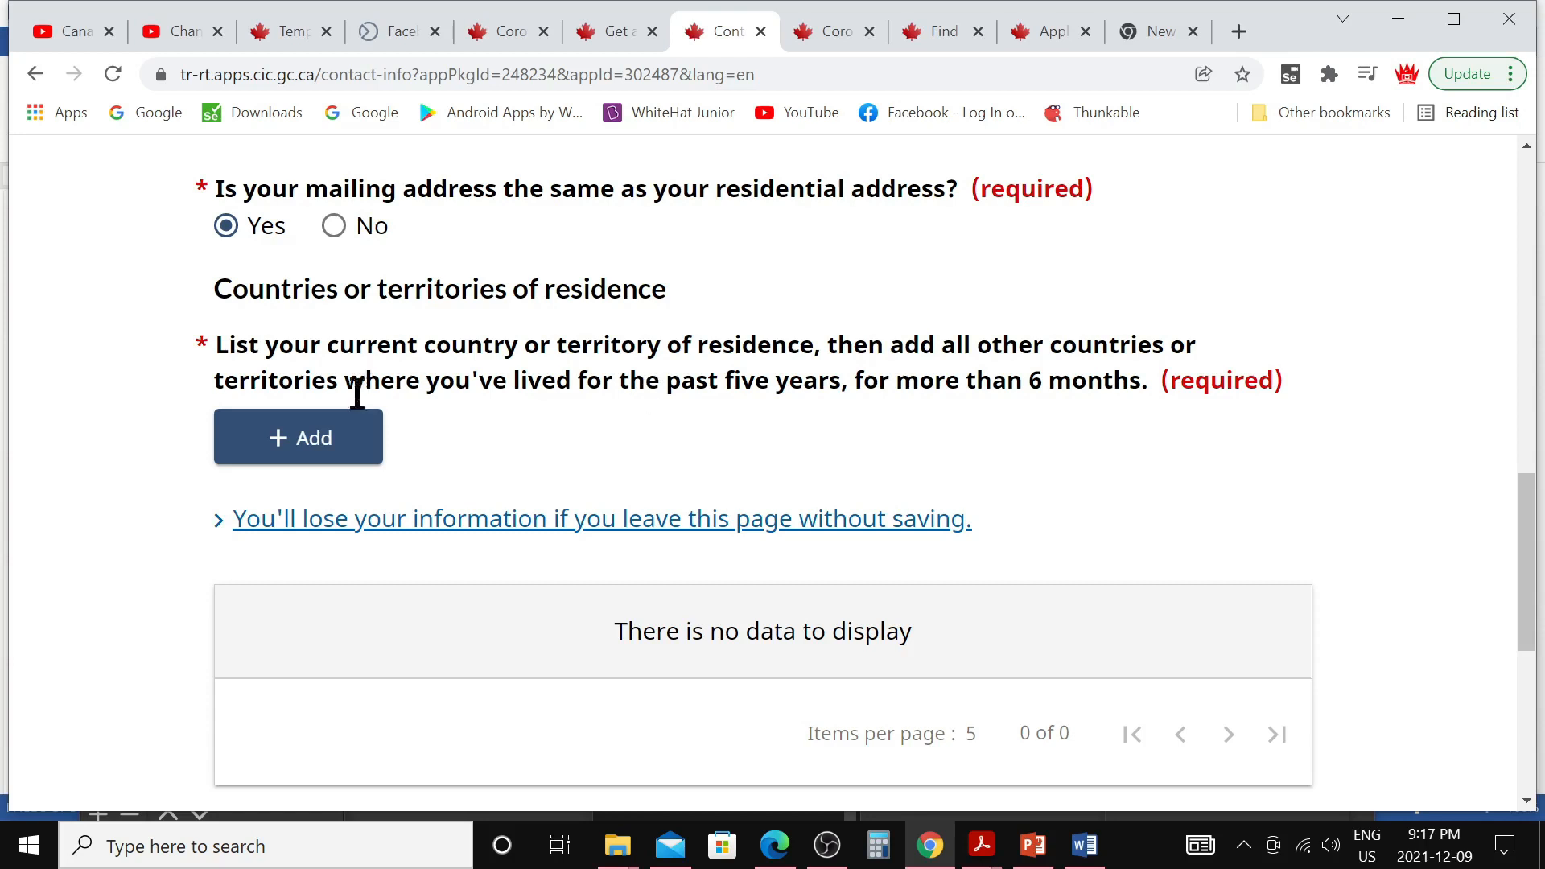
{"action": "left_click", "coordinate": [326, 459]}
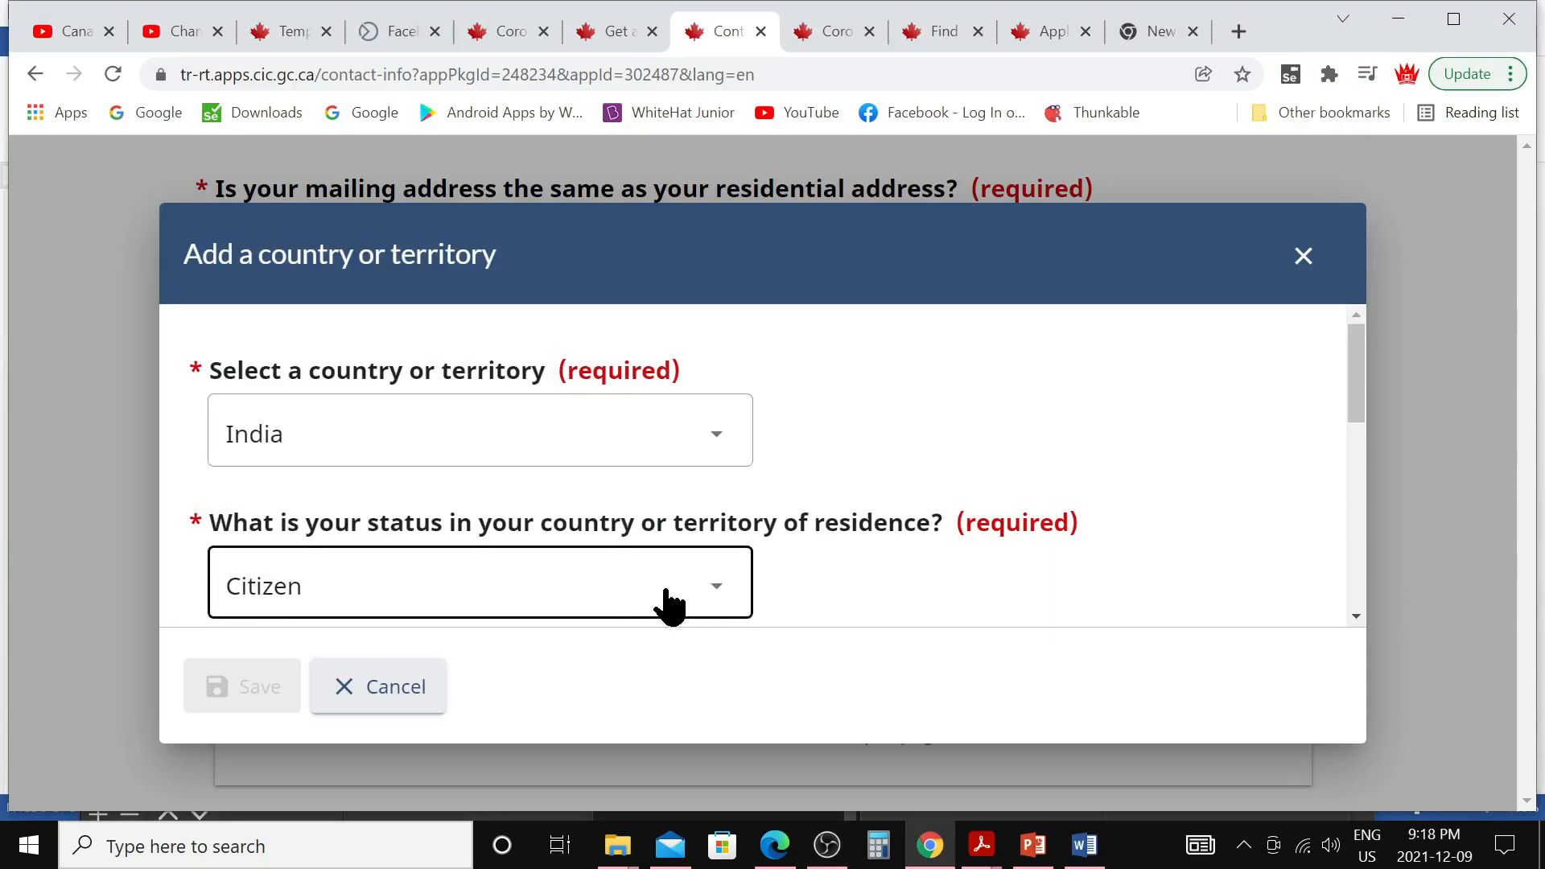
Save India, Citizen since 1993-01-01, as the applicant's current place of residence
{"action": "scroll", "coordinate": [640, 602], "scroll_direction": "down", "scroll_amount": 3}
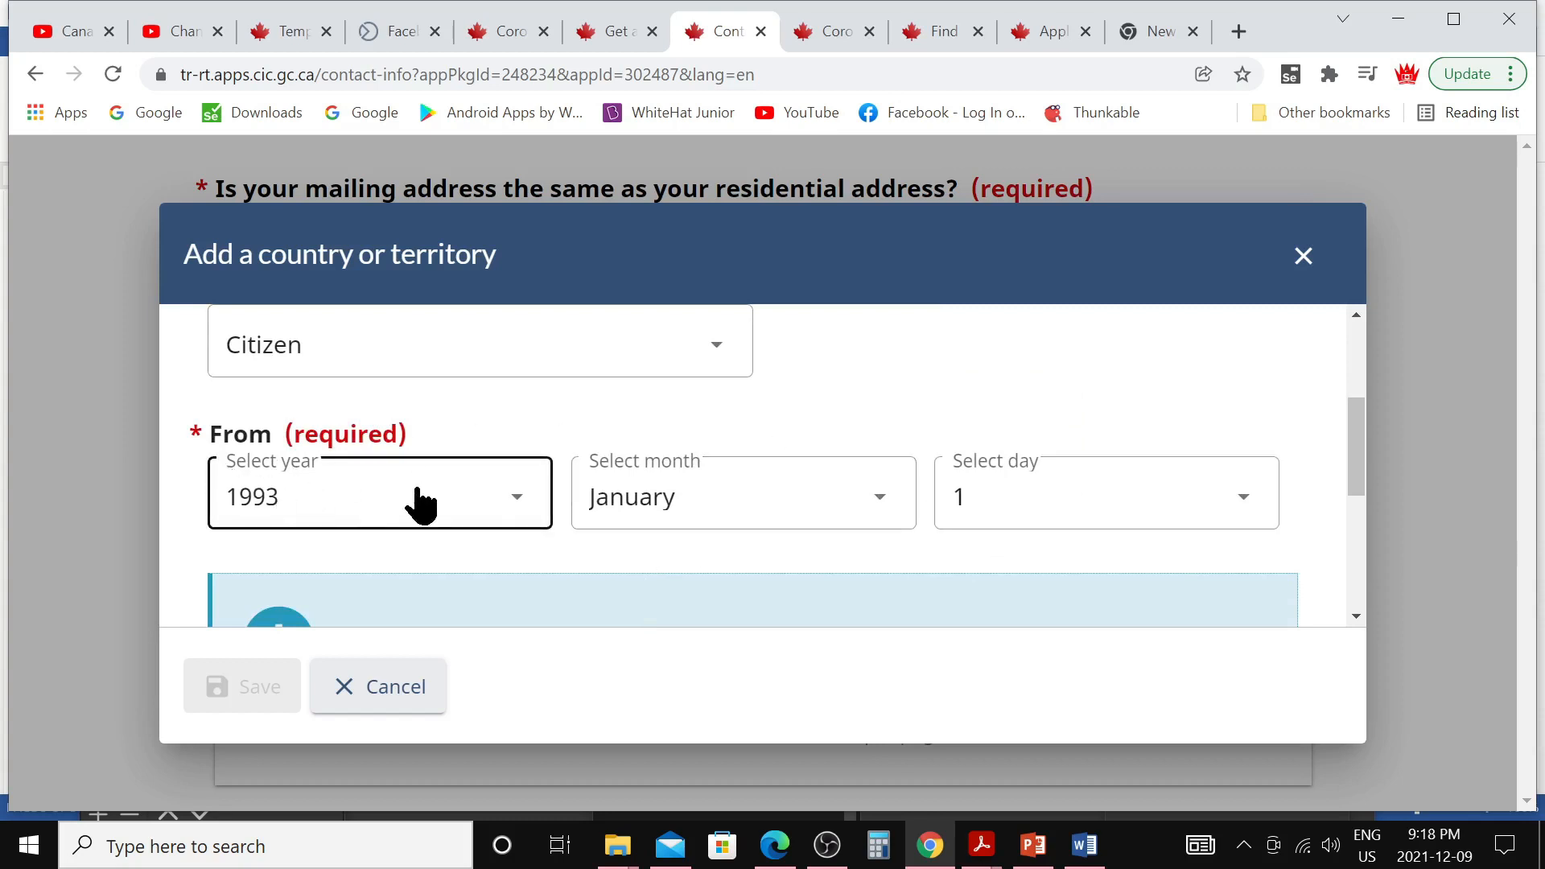
{"action": "scroll", "coordinate": [428, 483], "scroll_direction": "down", "scroll_amount": 6}
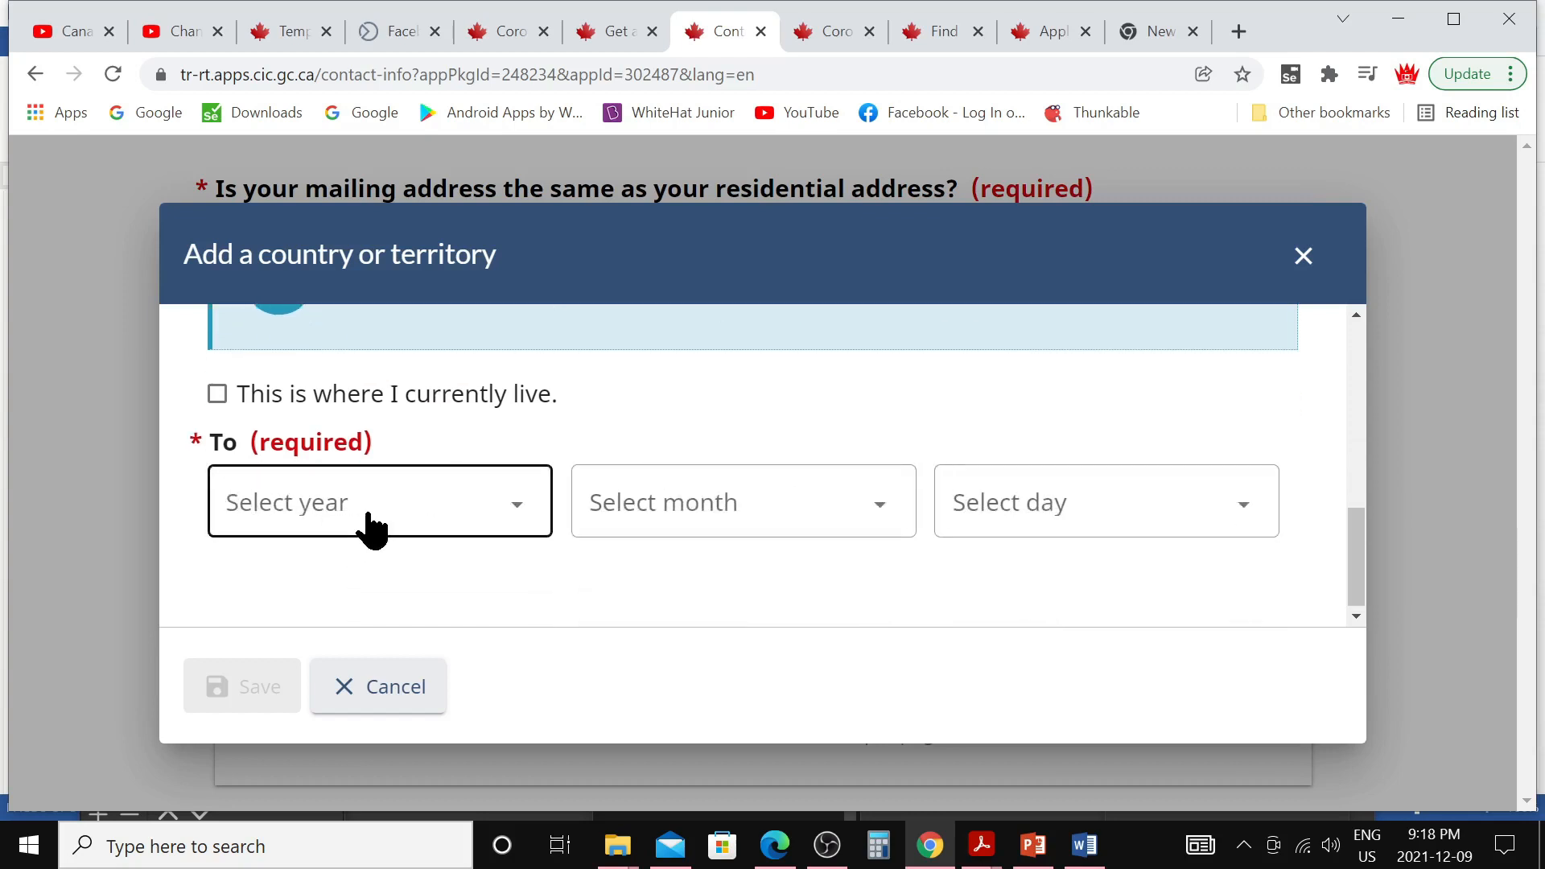
{"action": "left_click", "coordinate": [217, 395]}
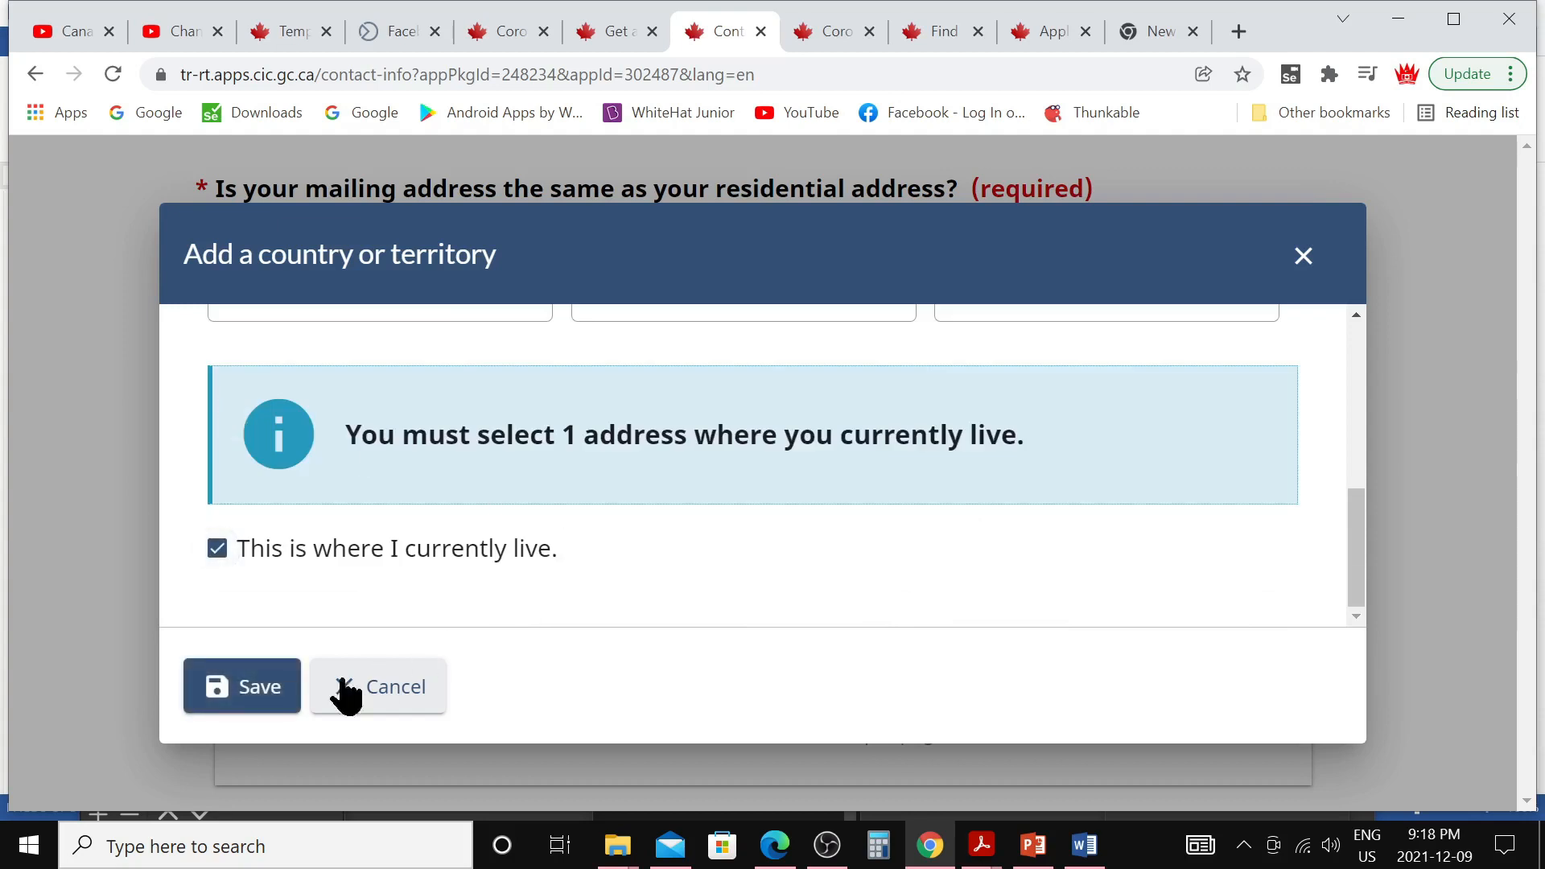
{"action": "left_click", "coordinate": [259, 698]}
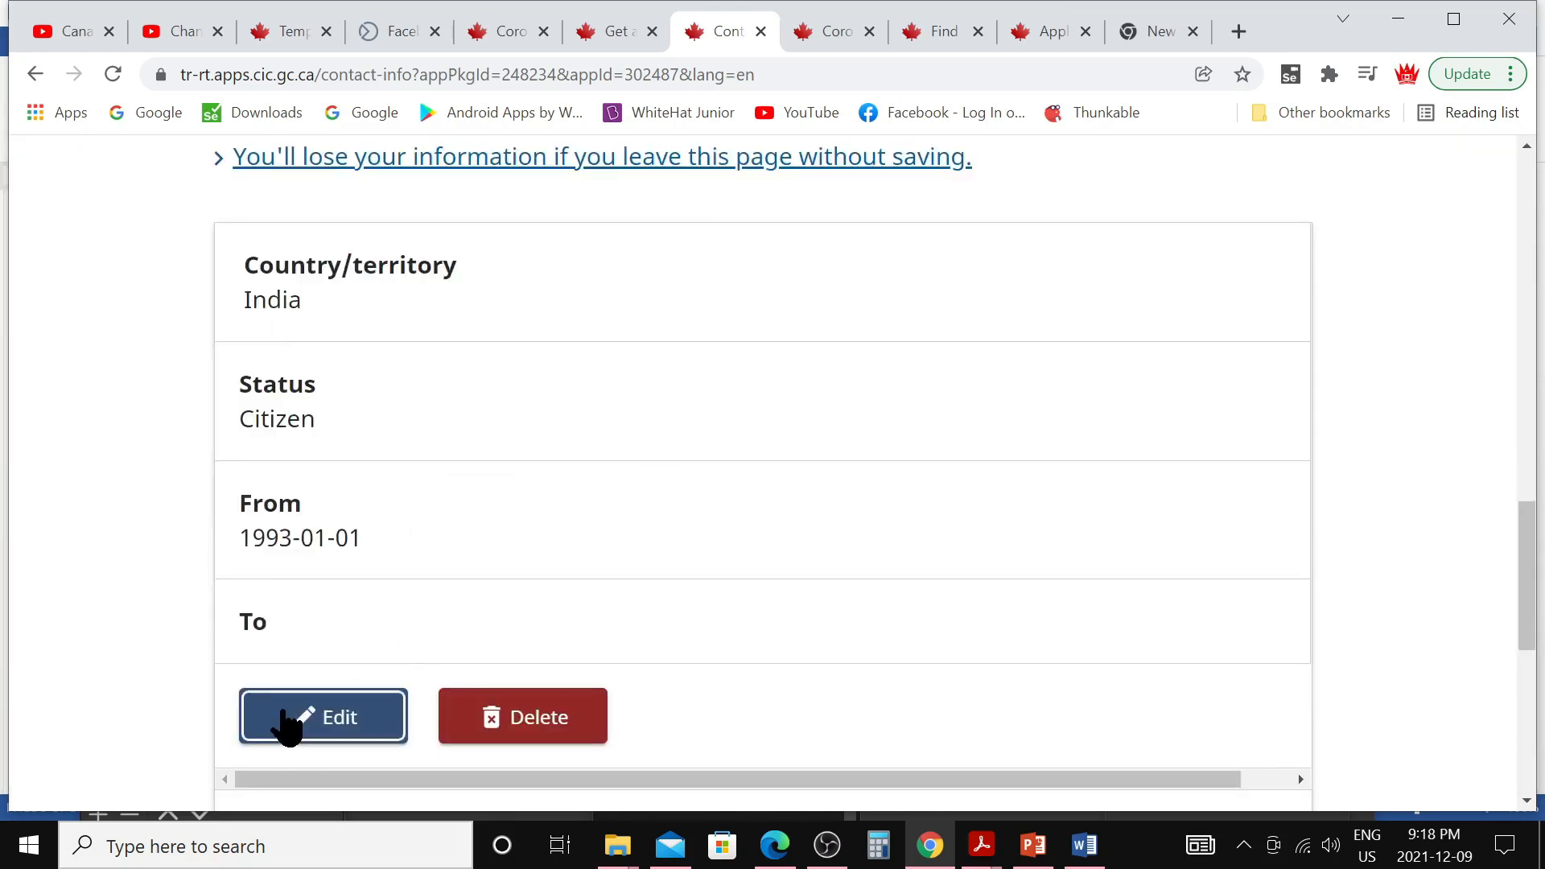
Save the completed contact information with India as residence
{"action": "scroll", "coordinate": [655, 577], "scroll_direction": "down", "scroll_amount": 1}
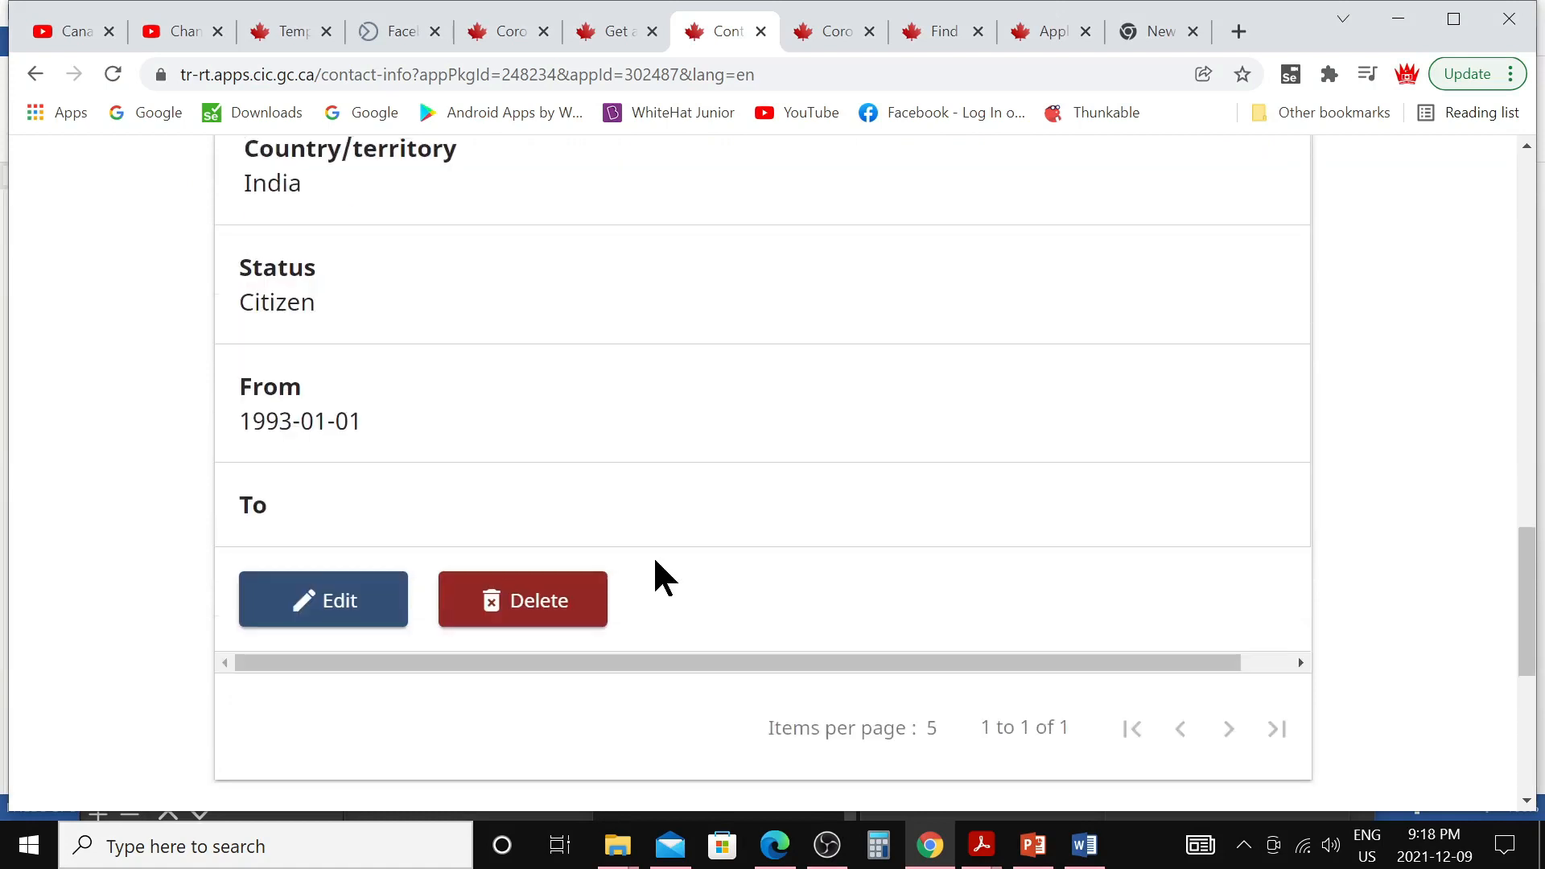
{"action": "scroll", "coordinate": [653, 573], "scroll_direction": "up", "scroll_amount": 2}
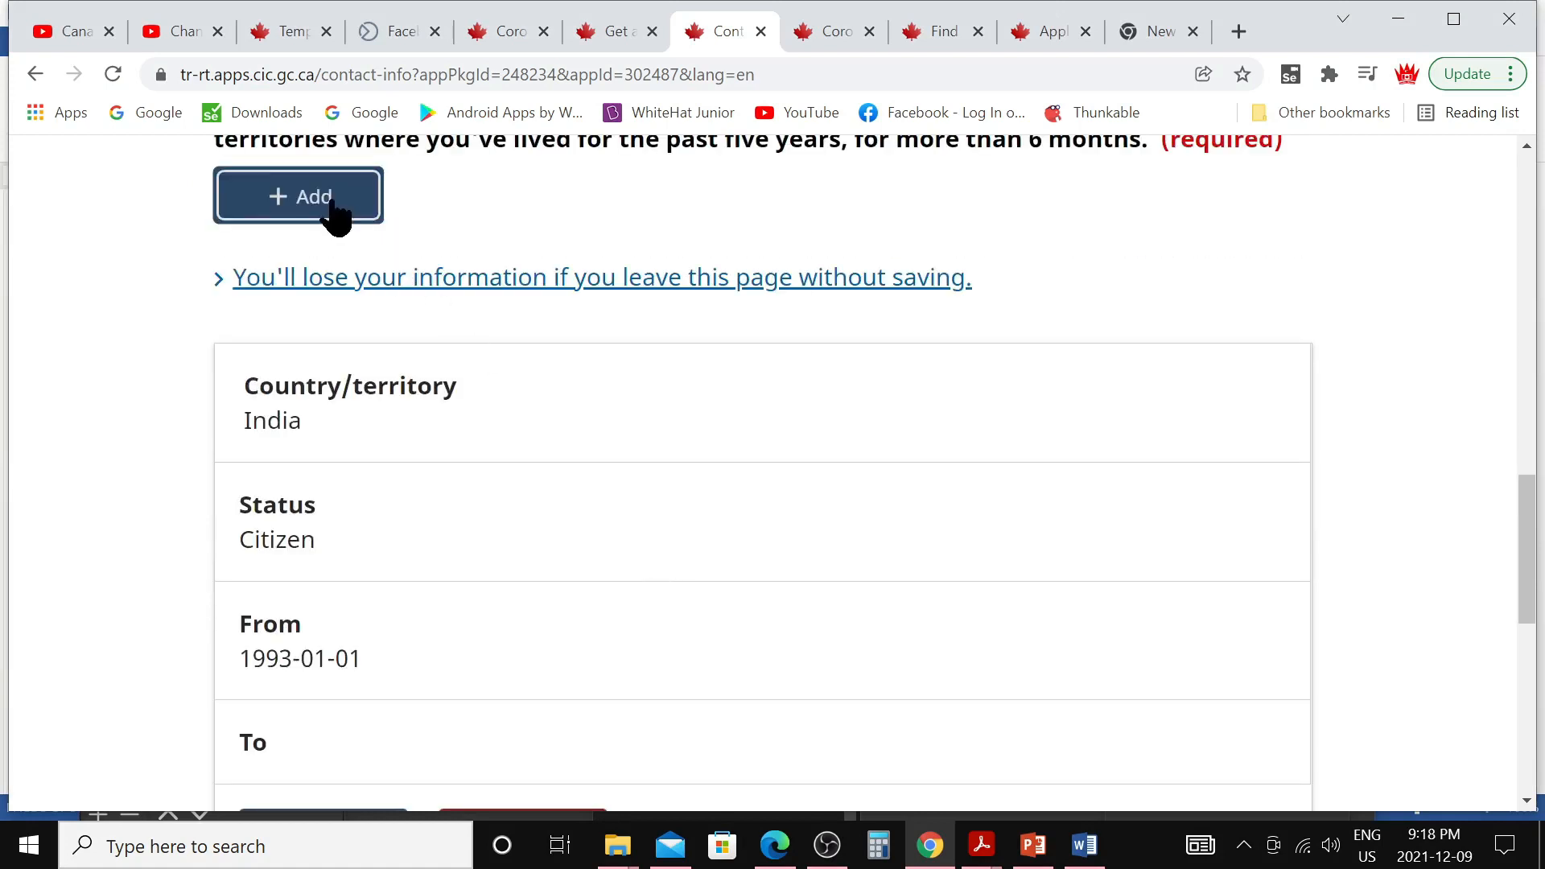
{"action": "scroll", "coordinate": [718, 551], "scroll_direction": "down", "scroll_amount": 5}
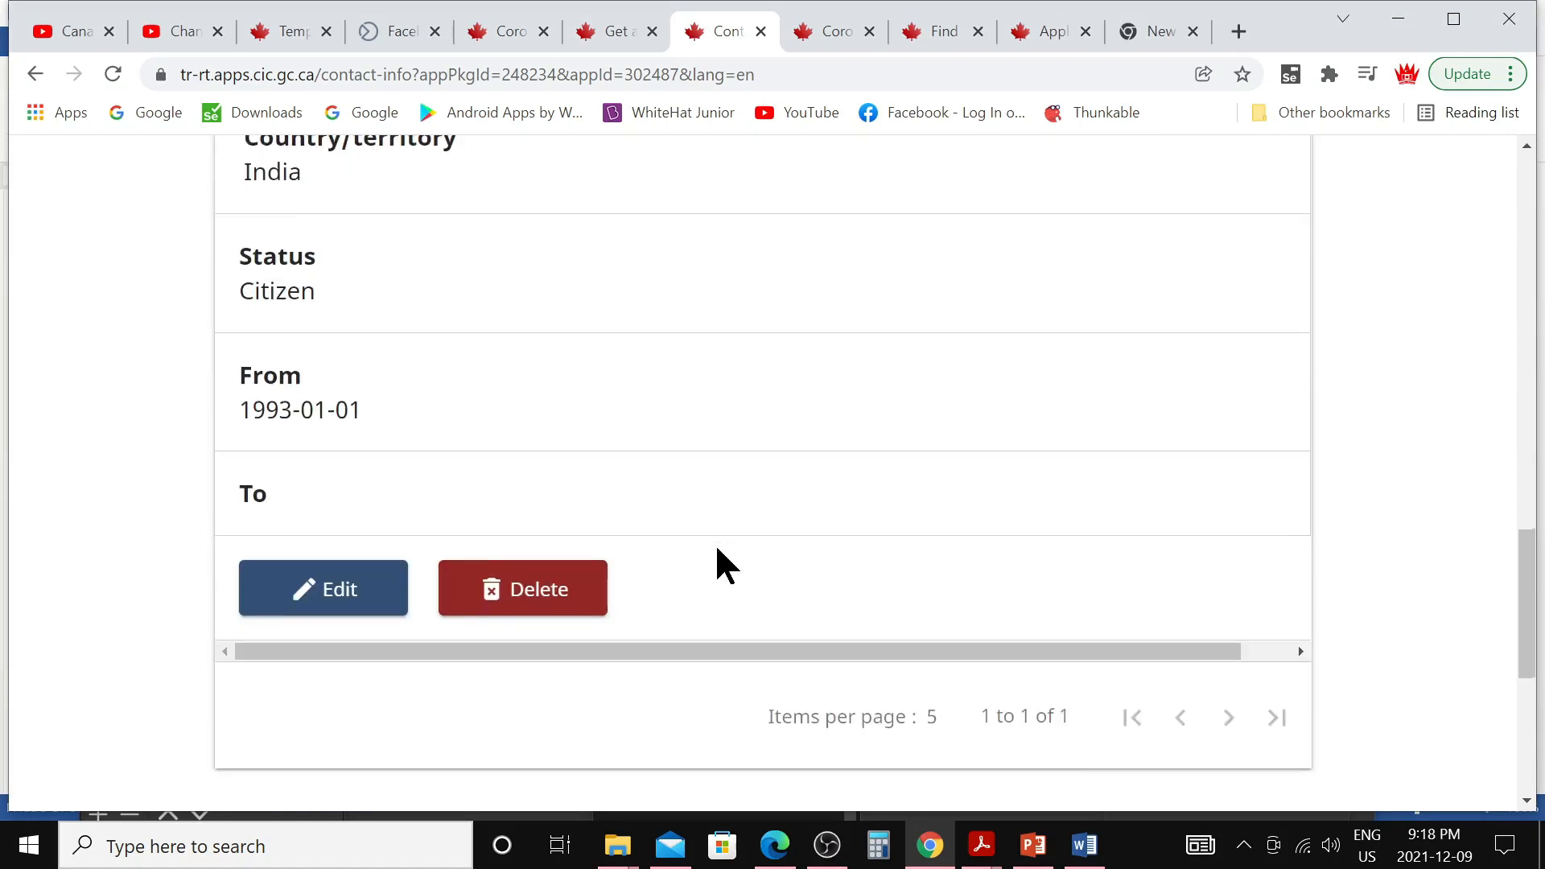
{"action": "left_click", "coordinate": [1106, 514]}
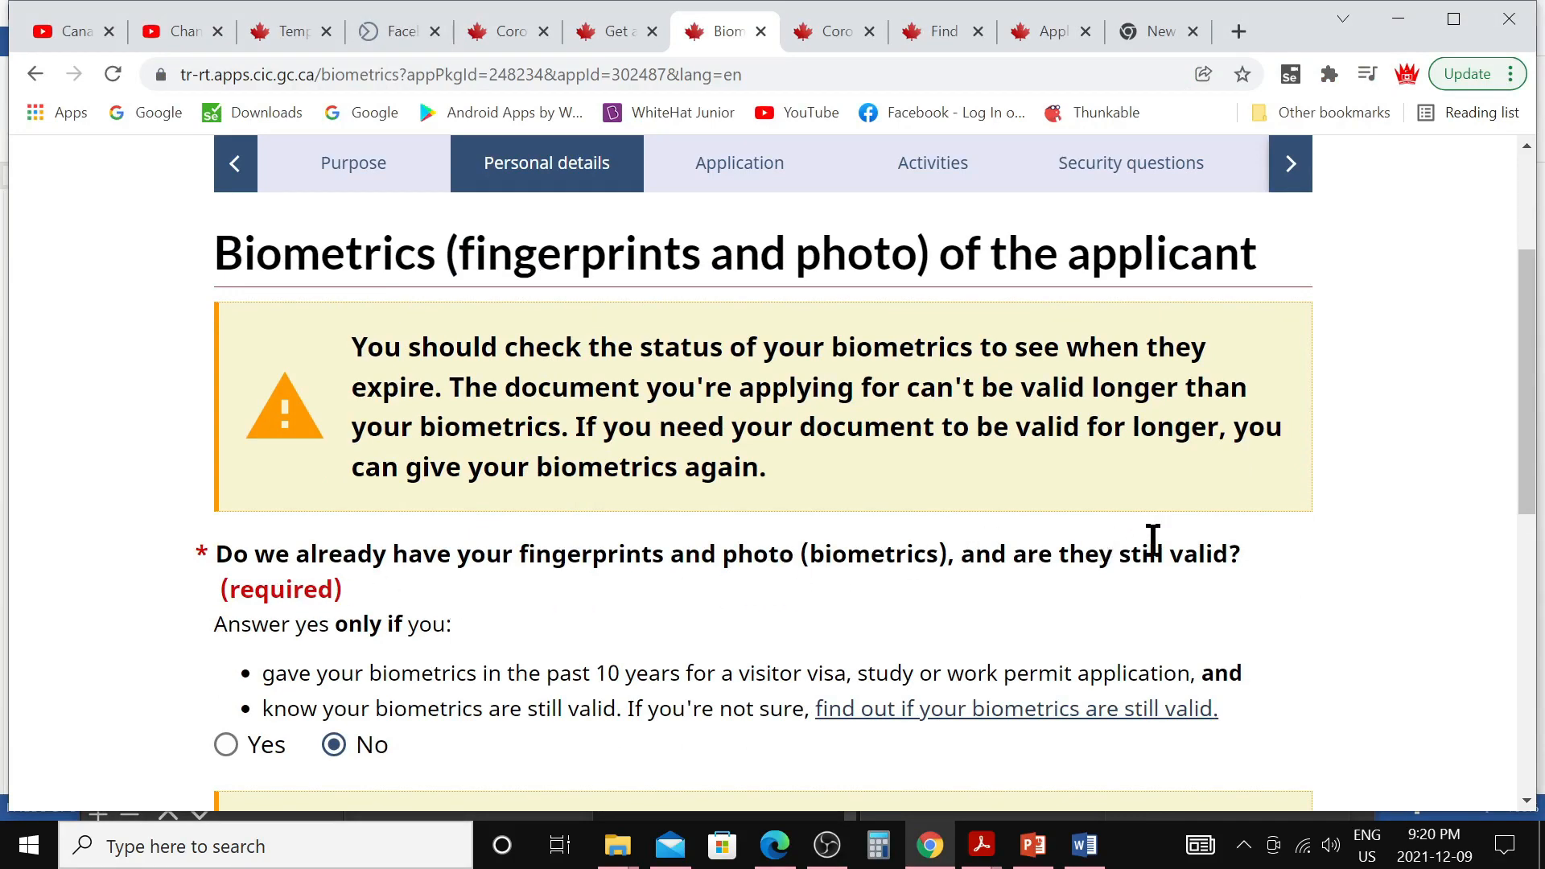
Keep No for already having valid biometrics and save the page
{"action": "scroll", "coordinate": [753, 592], "scroll_direction": "down", "scroll_amount": 3}
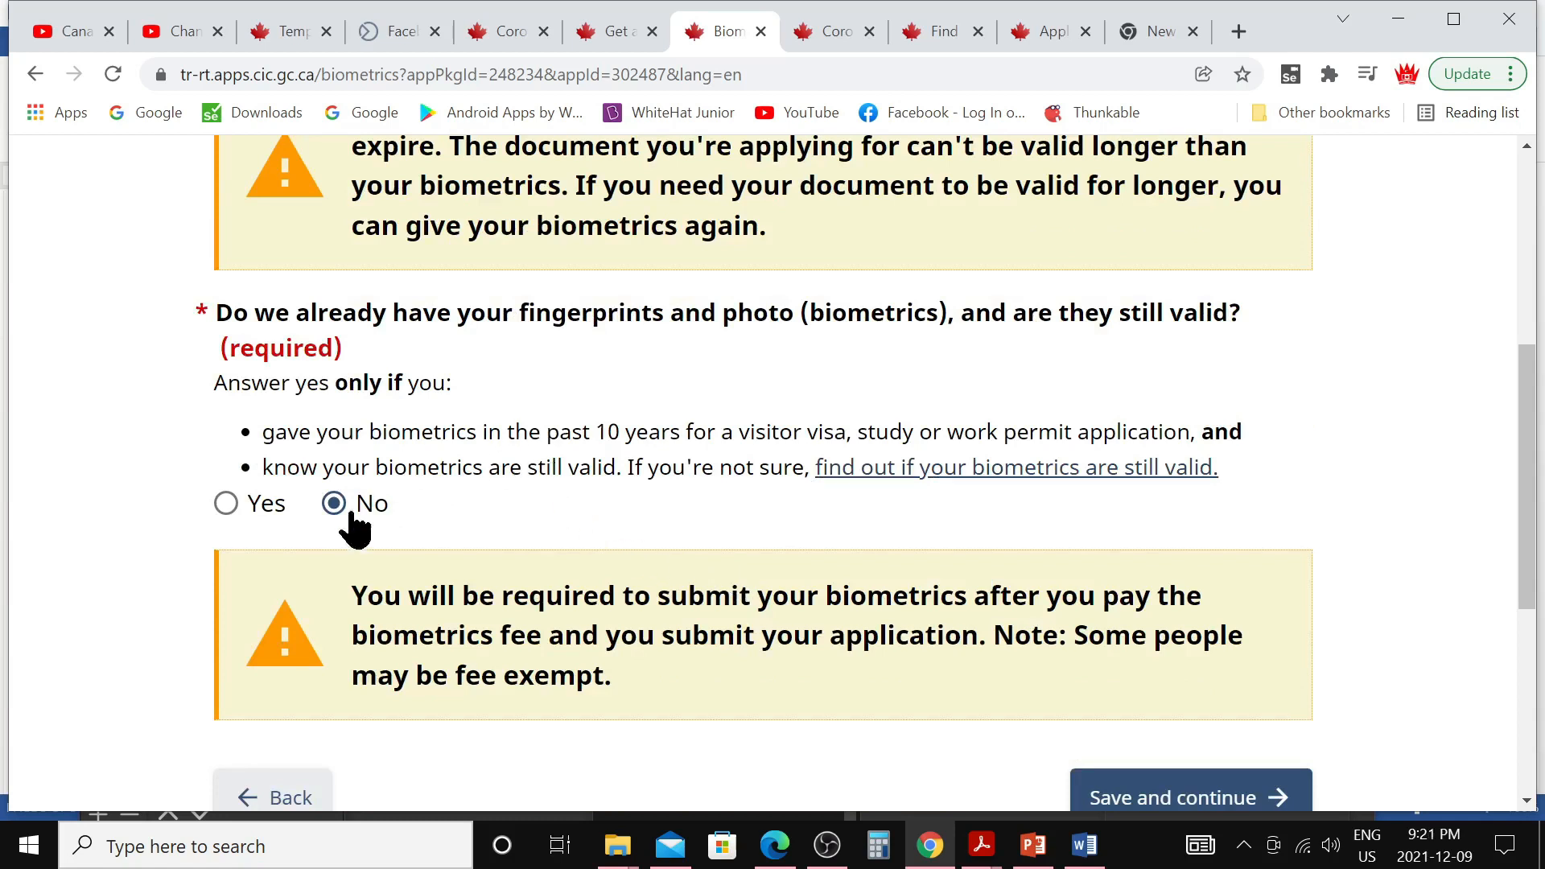
{"action": "scroll", "coordinate": [560, 563], "scroll_direction": "down", "scroll_amount": 2}
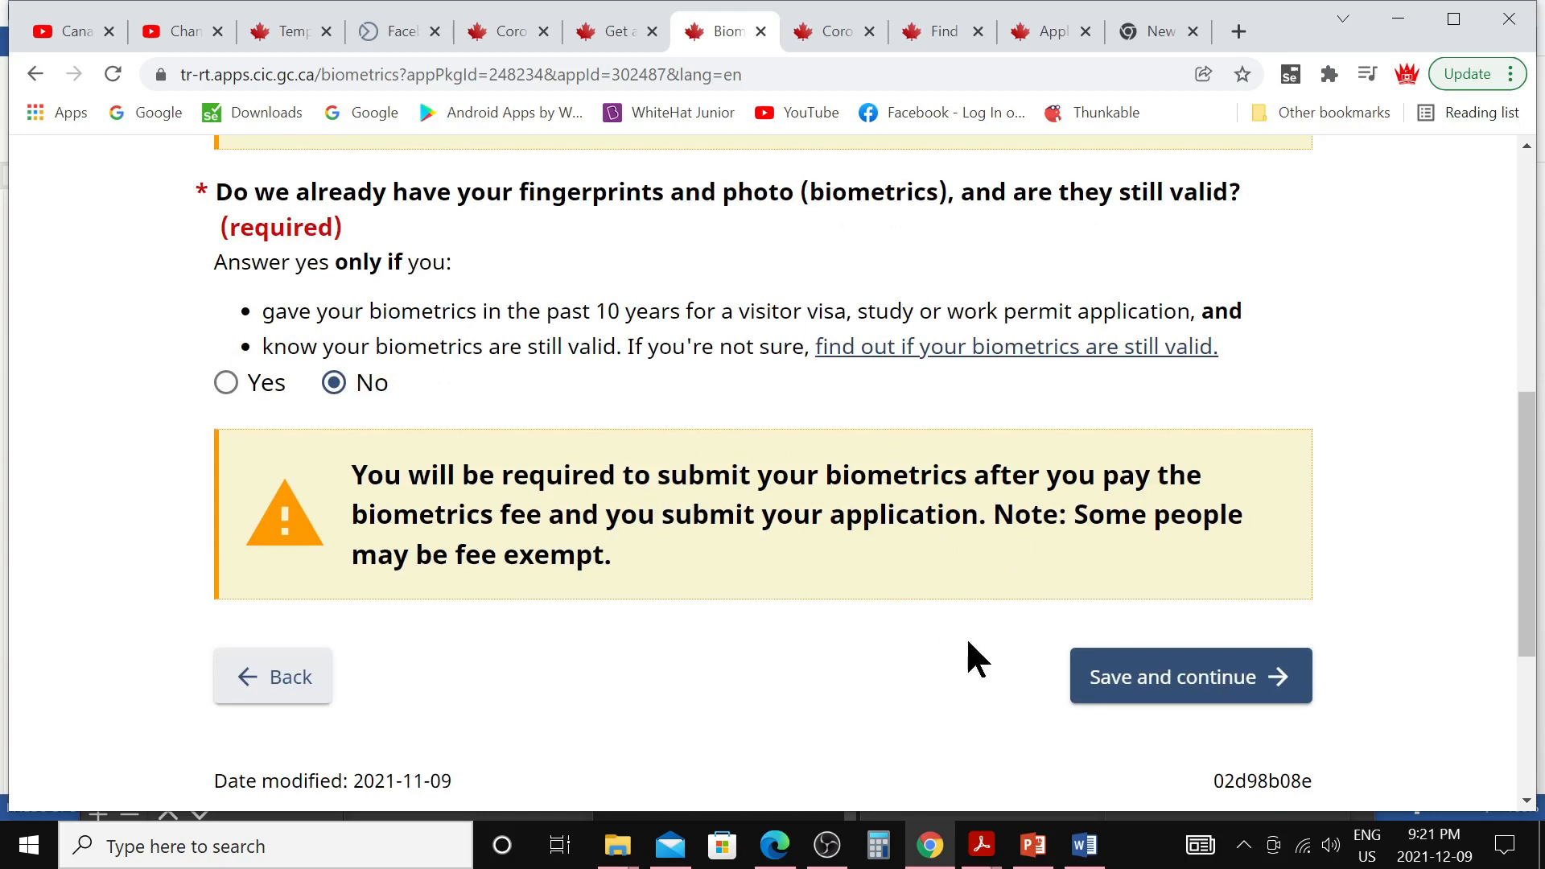
{"action": "left_click", "coordinate": [1120, 697]}
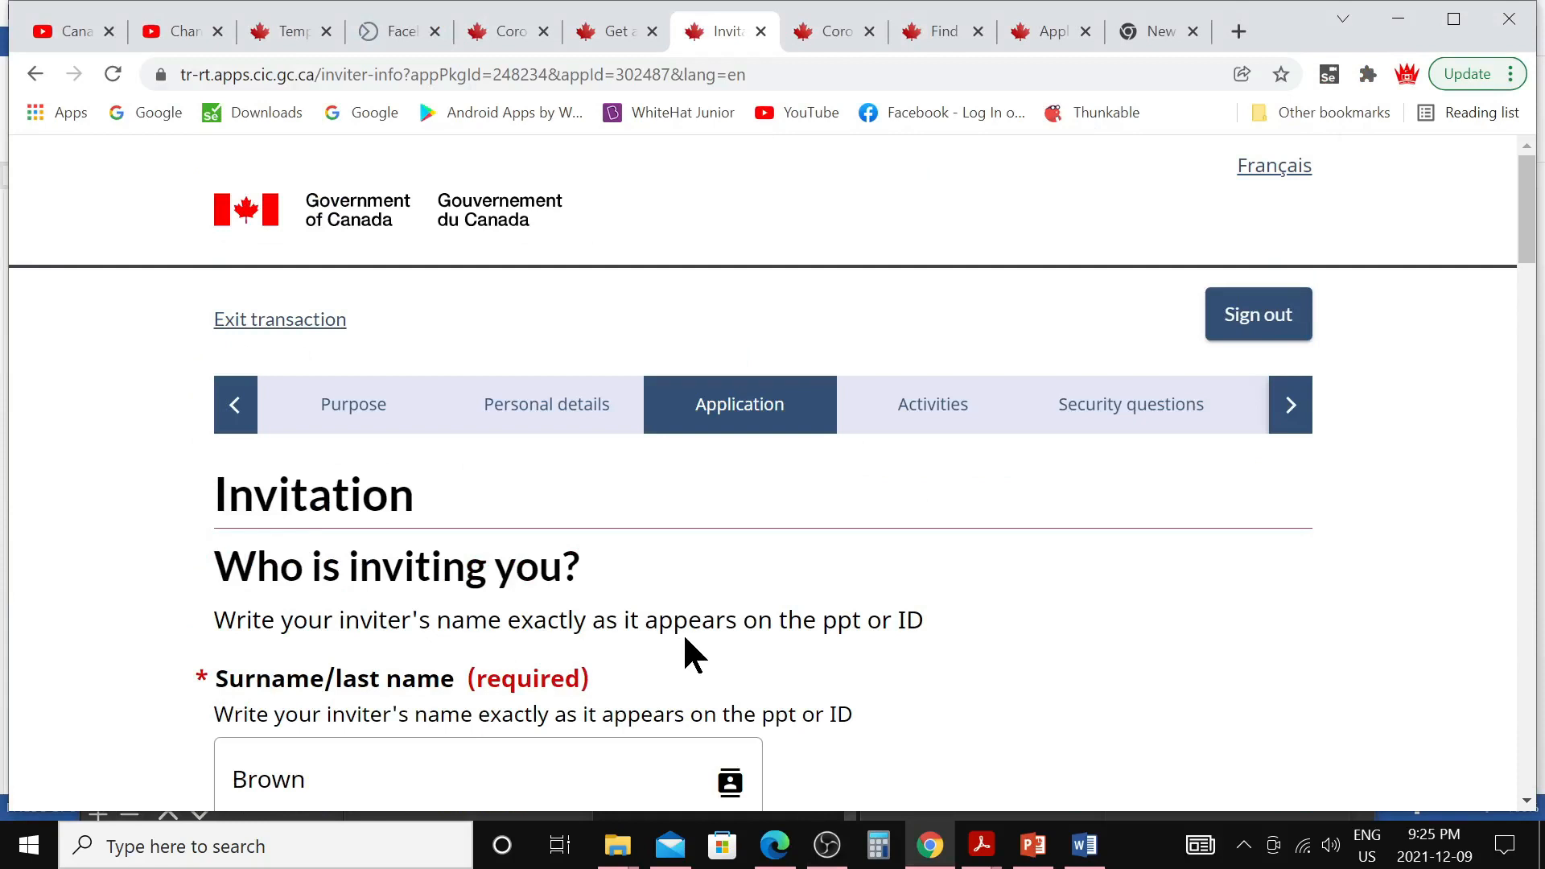
Review the inviter's surname and given name, keeping A Family member as relationship
{"action": "scroll", "coordinate": [680, 659], "scroll_direction": "down", "scroll_amount": 3}
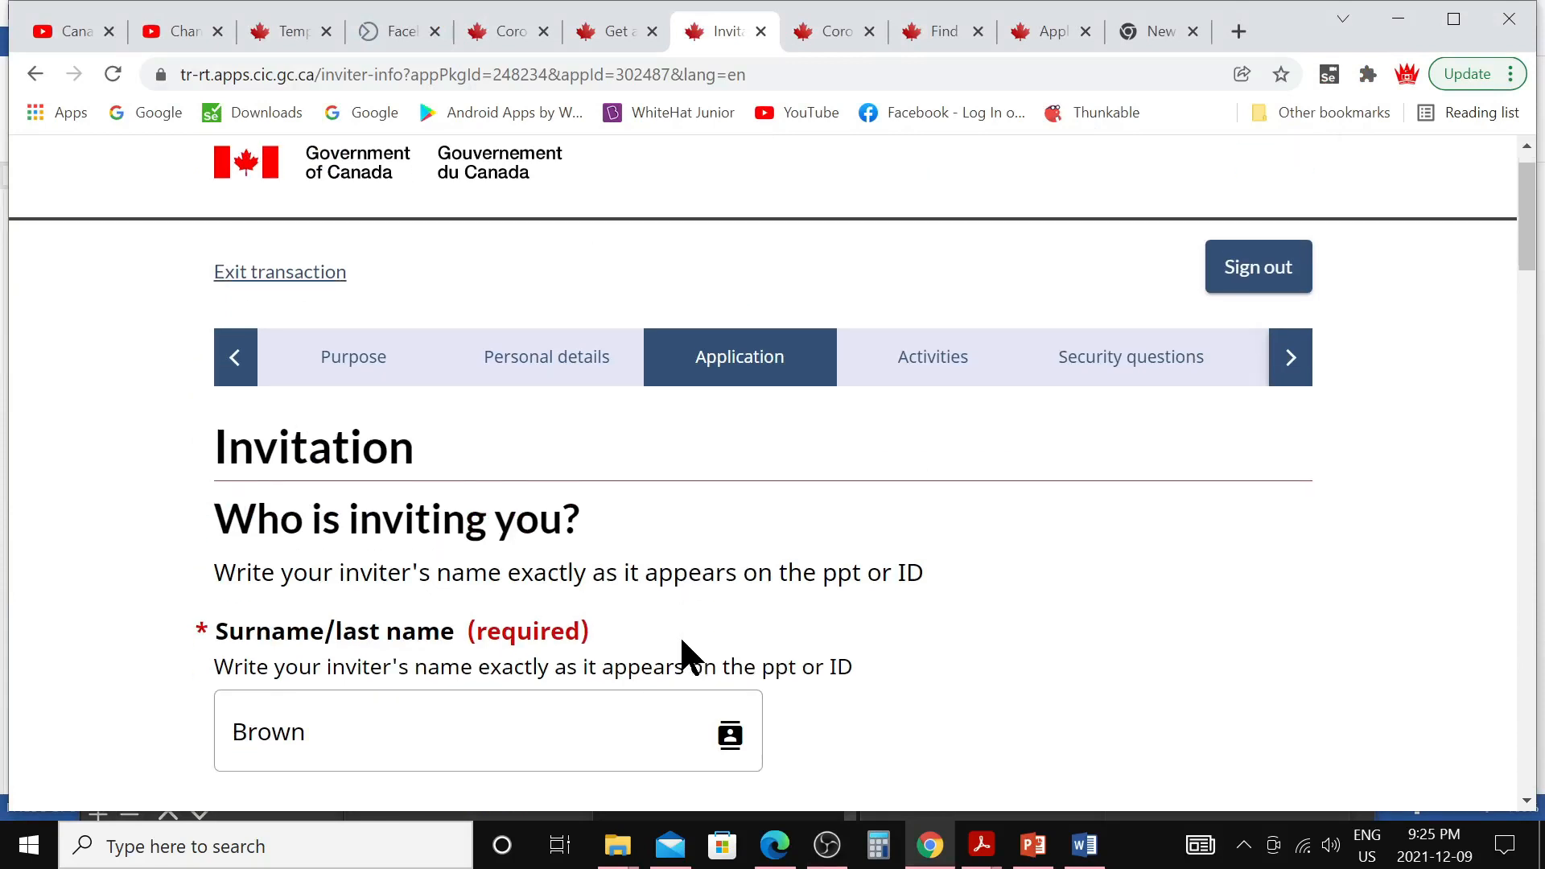
{"action": "left_click", "coordinate": [273, 534]}
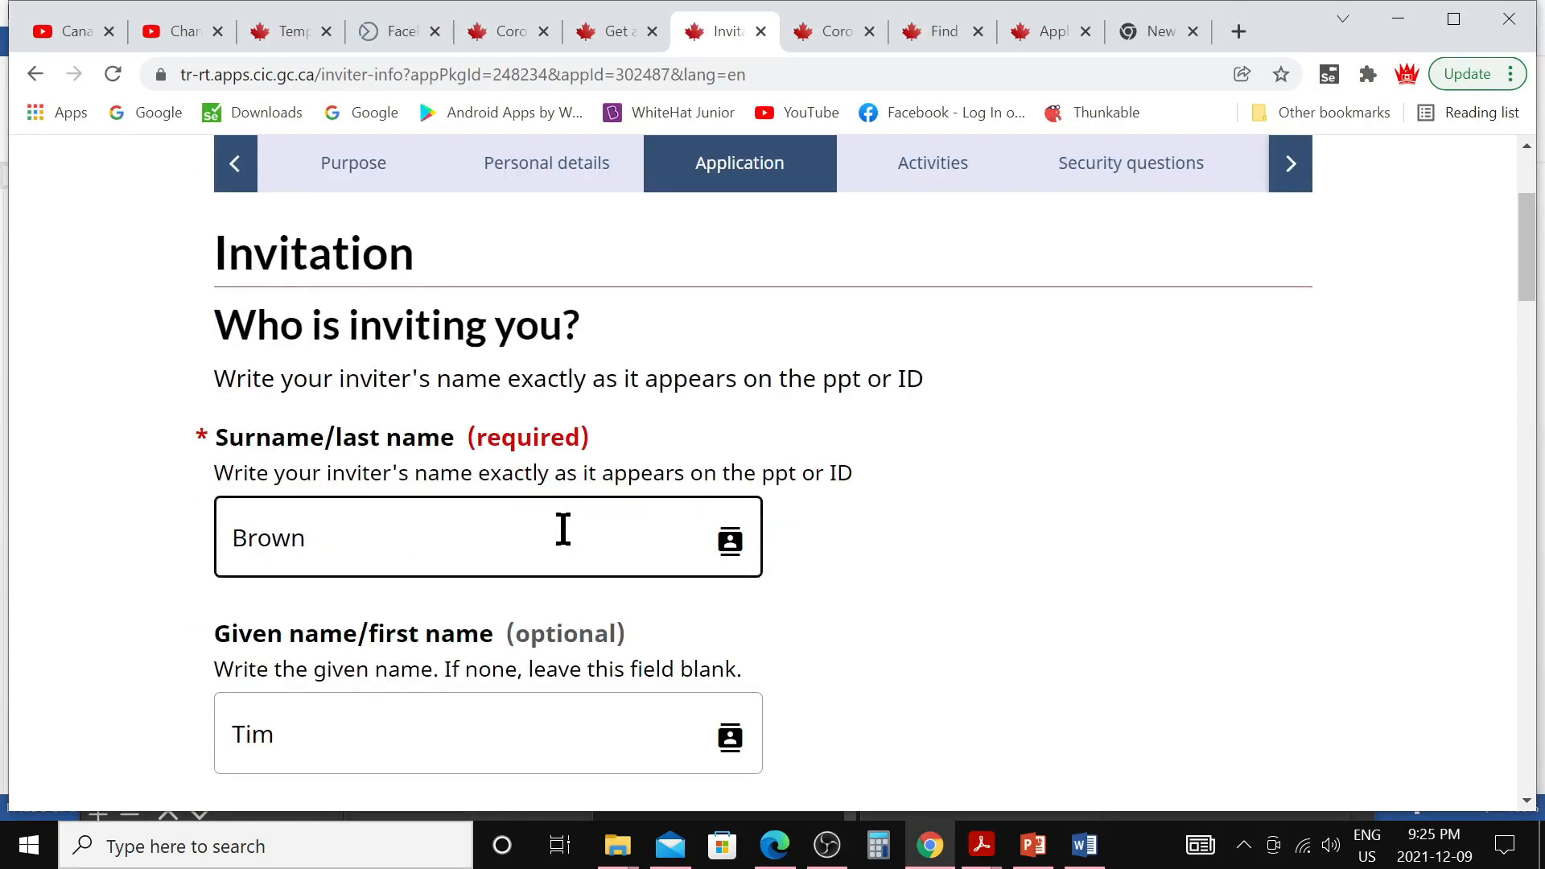
{"action": "scroll", "coordinate": [560, 531], "scroll_direction": "down", "scroll_amount": 3}
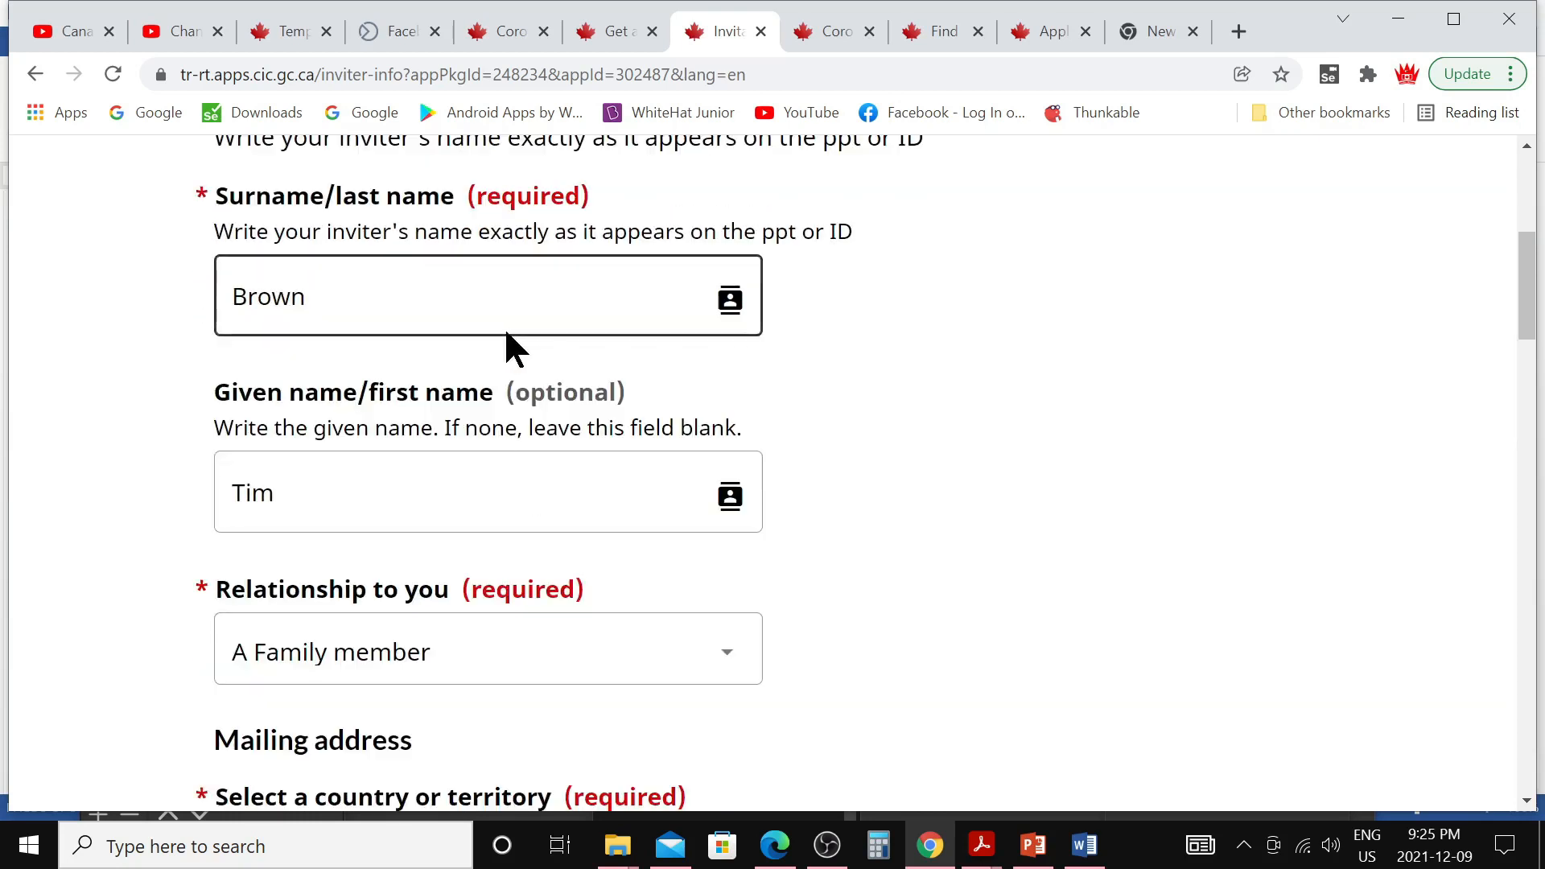
{"action": "left_click", "coordinate": [510, 492]}
{"action": "scroll", "coordinate": [494, 535], "scroll_direction": "down", "scroll_amount": 2}
{"action": "left_click", "coordinate": [569, 548]}
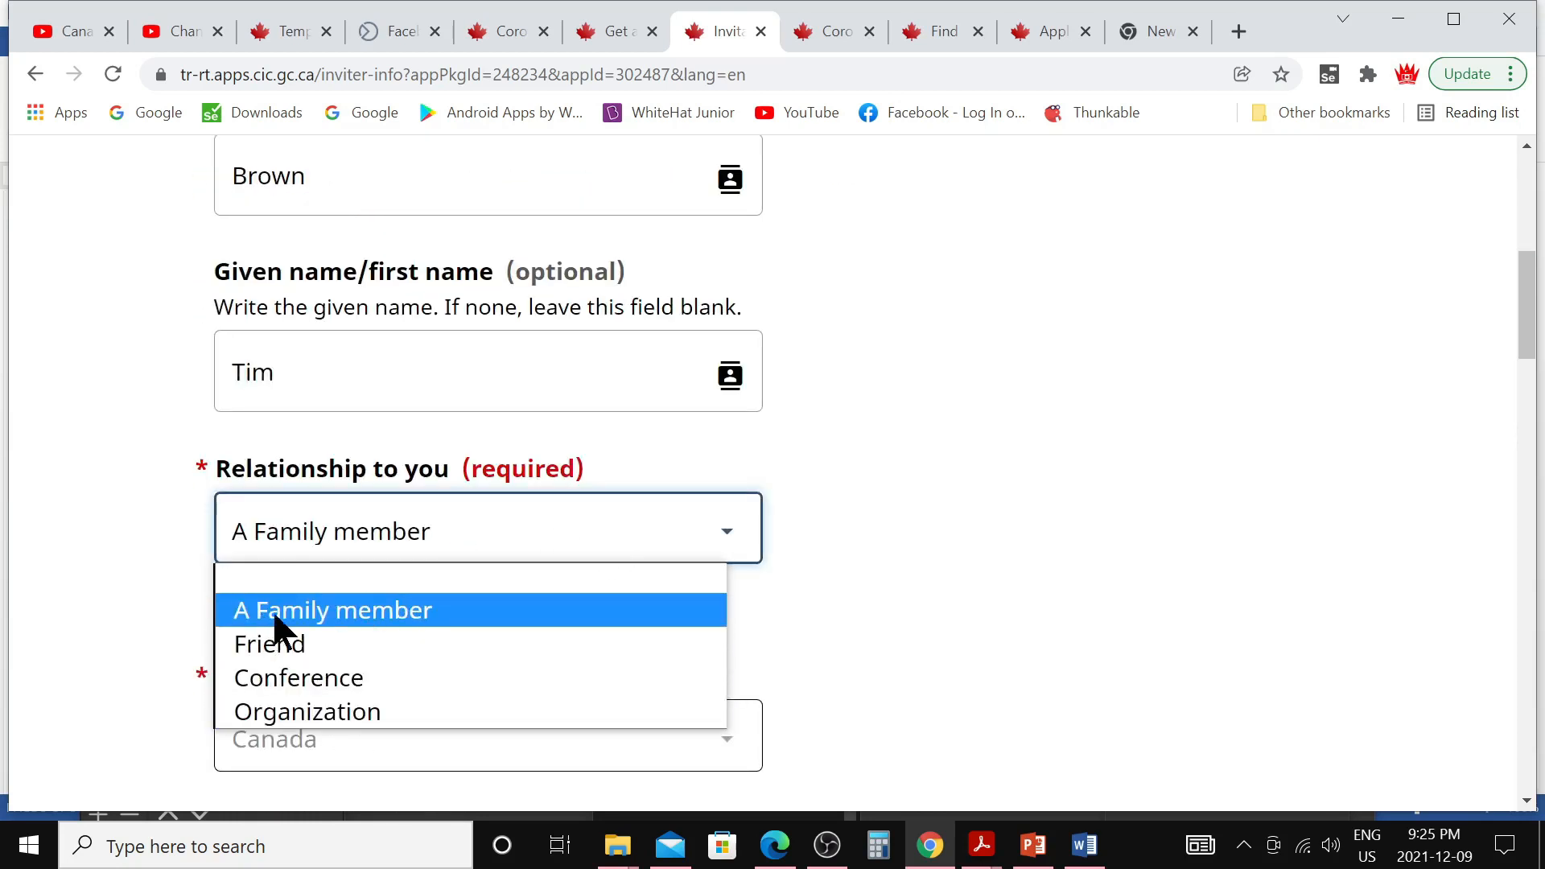
{"action": "left_click", "coordinate": [628, 551]}
Toggle manual entry of the inviter's address on and back off
{"action": "scroll", "coordinate": [559, 599], "scroll_direction": "down", "scroll_amount": 3}
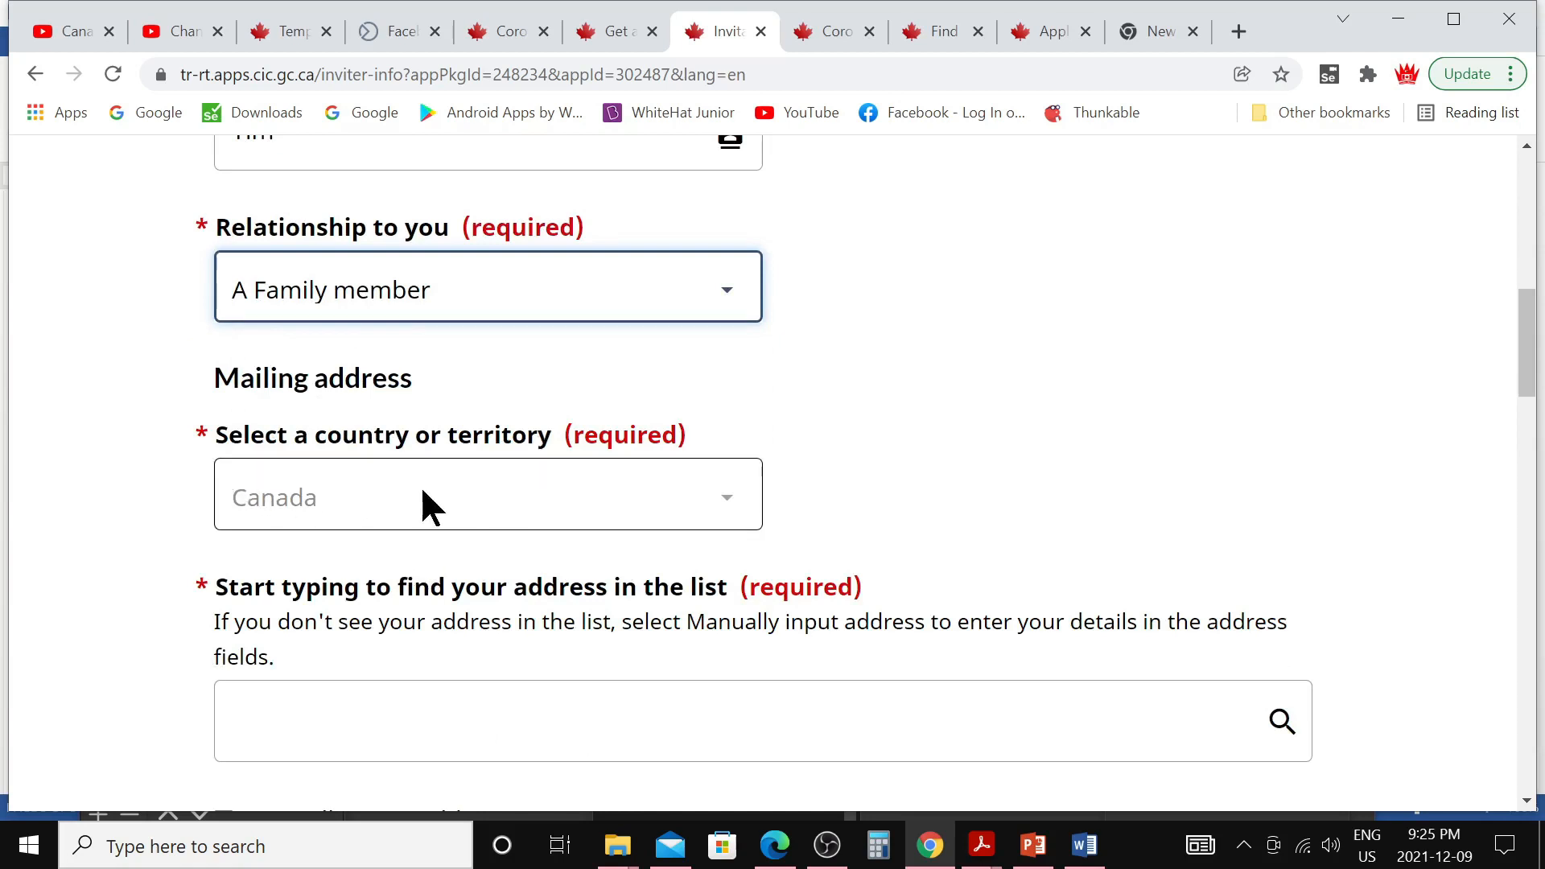
{"action": "scroll", "coordinate": [528, 495], "scroll_direction": "down", "scroll_amount": 3}
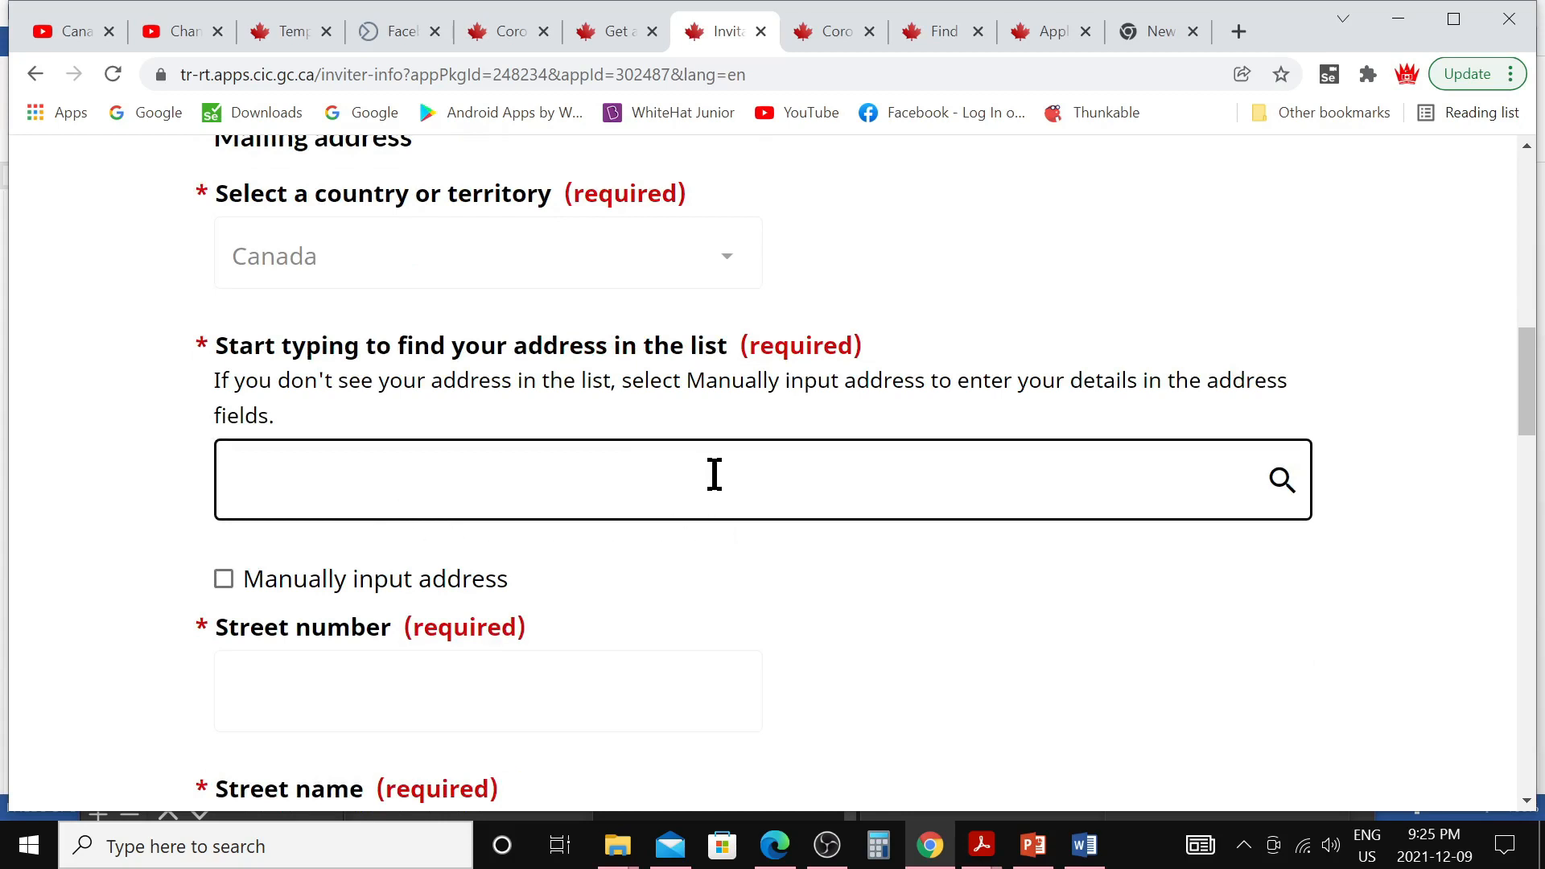
{"action": "left_click", "coordinate": [225, 581]}
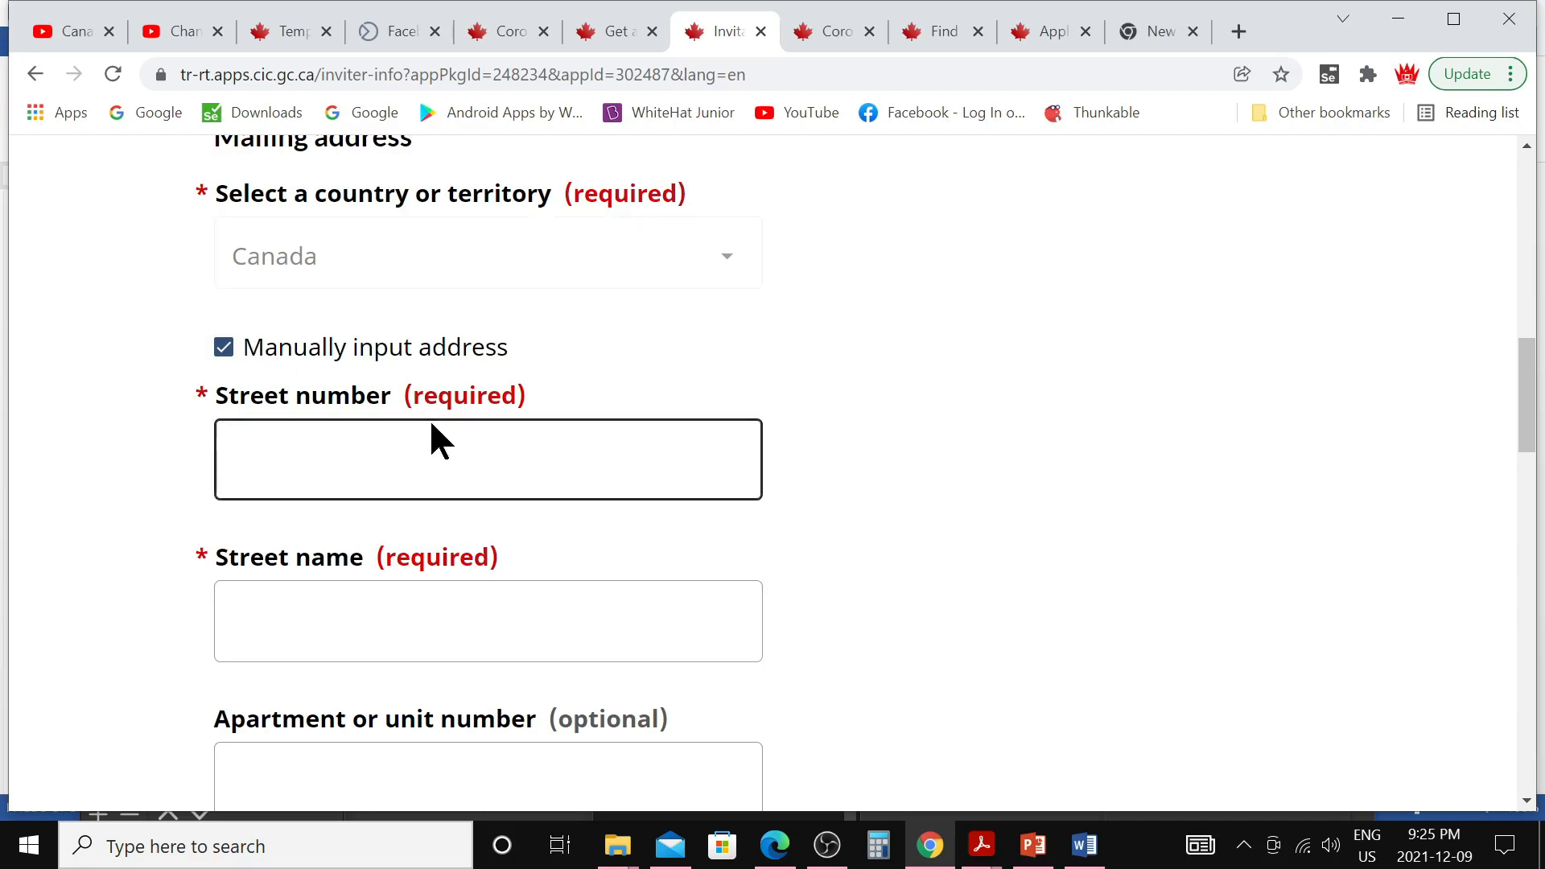
{"action": "left_click", "coordinate": [224, 350]}
Confirm the inviter's e-mail address and save with No to other inviters
{"action": "scroll", "coordinate": [542, 547], "scroll_direction": "down", "scroll_amount": 7}
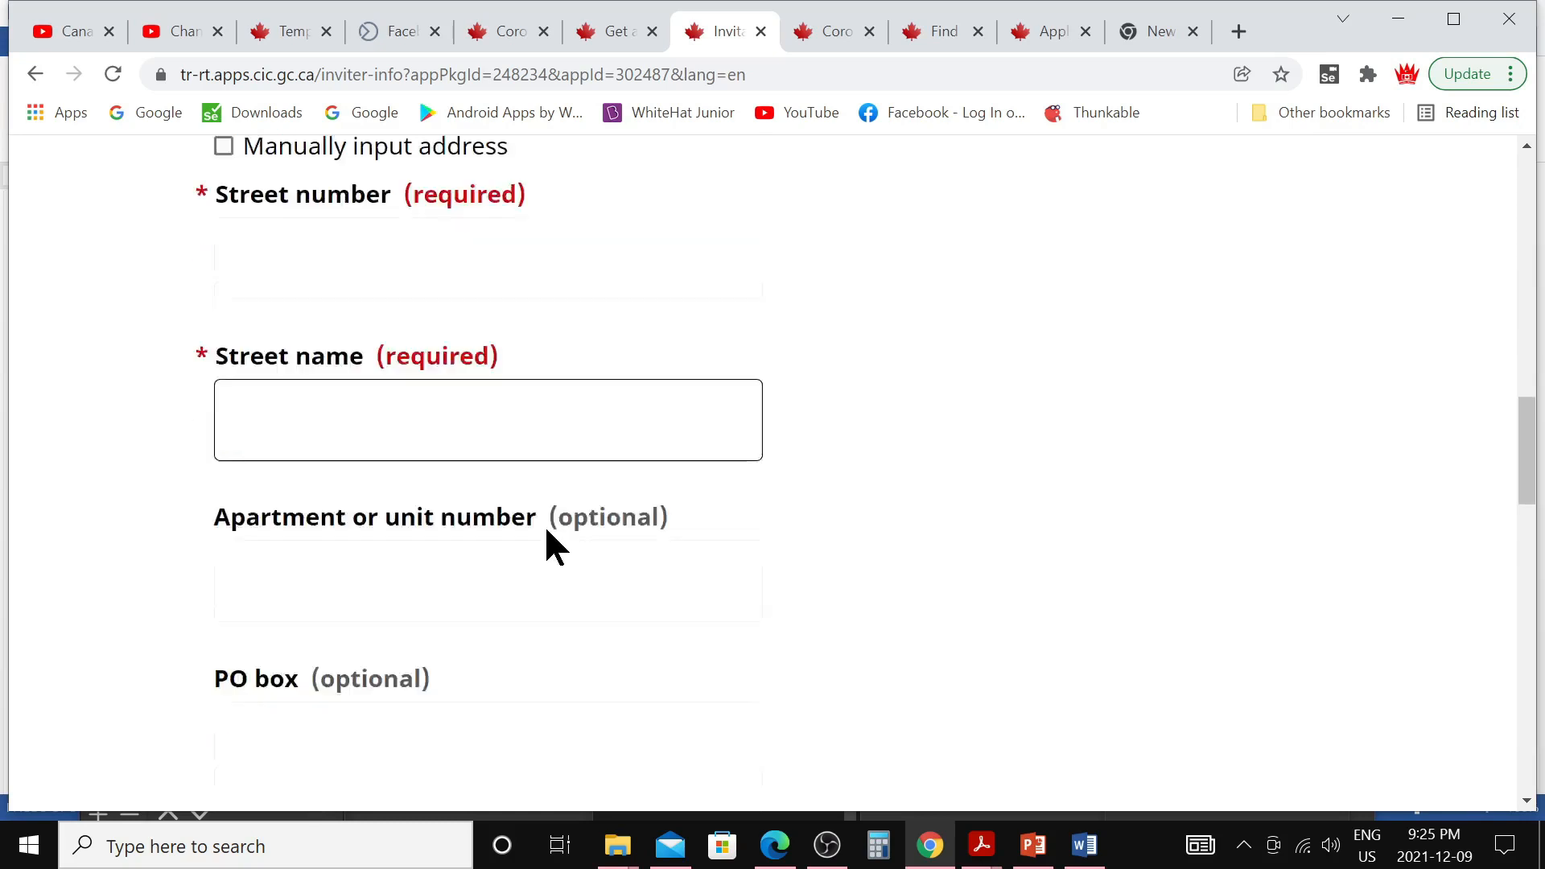
{"action": "scroll", "coordinate": [419, 604], "scroll_direction": "down", "scroll_amount": 7}
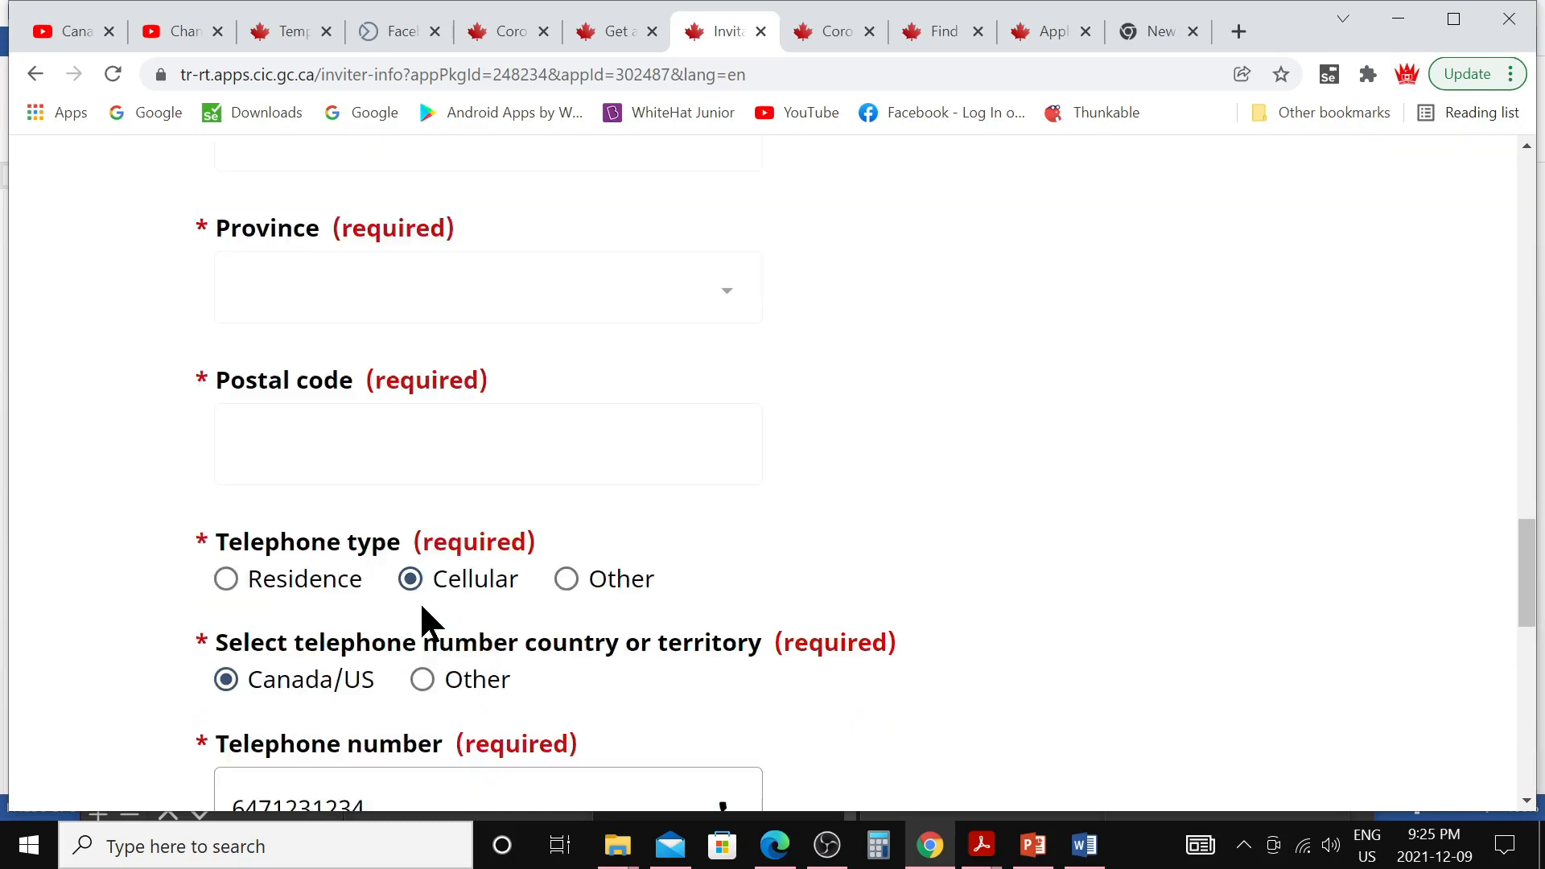
{"action": "scroll", "coordinate": [414, 617], "scroll_direction": "down", "scroll_amount": 2}
{"action": "scroll", "coordinate": [417, 697], "scroll_direction": "down", "scroll_amount": 4}
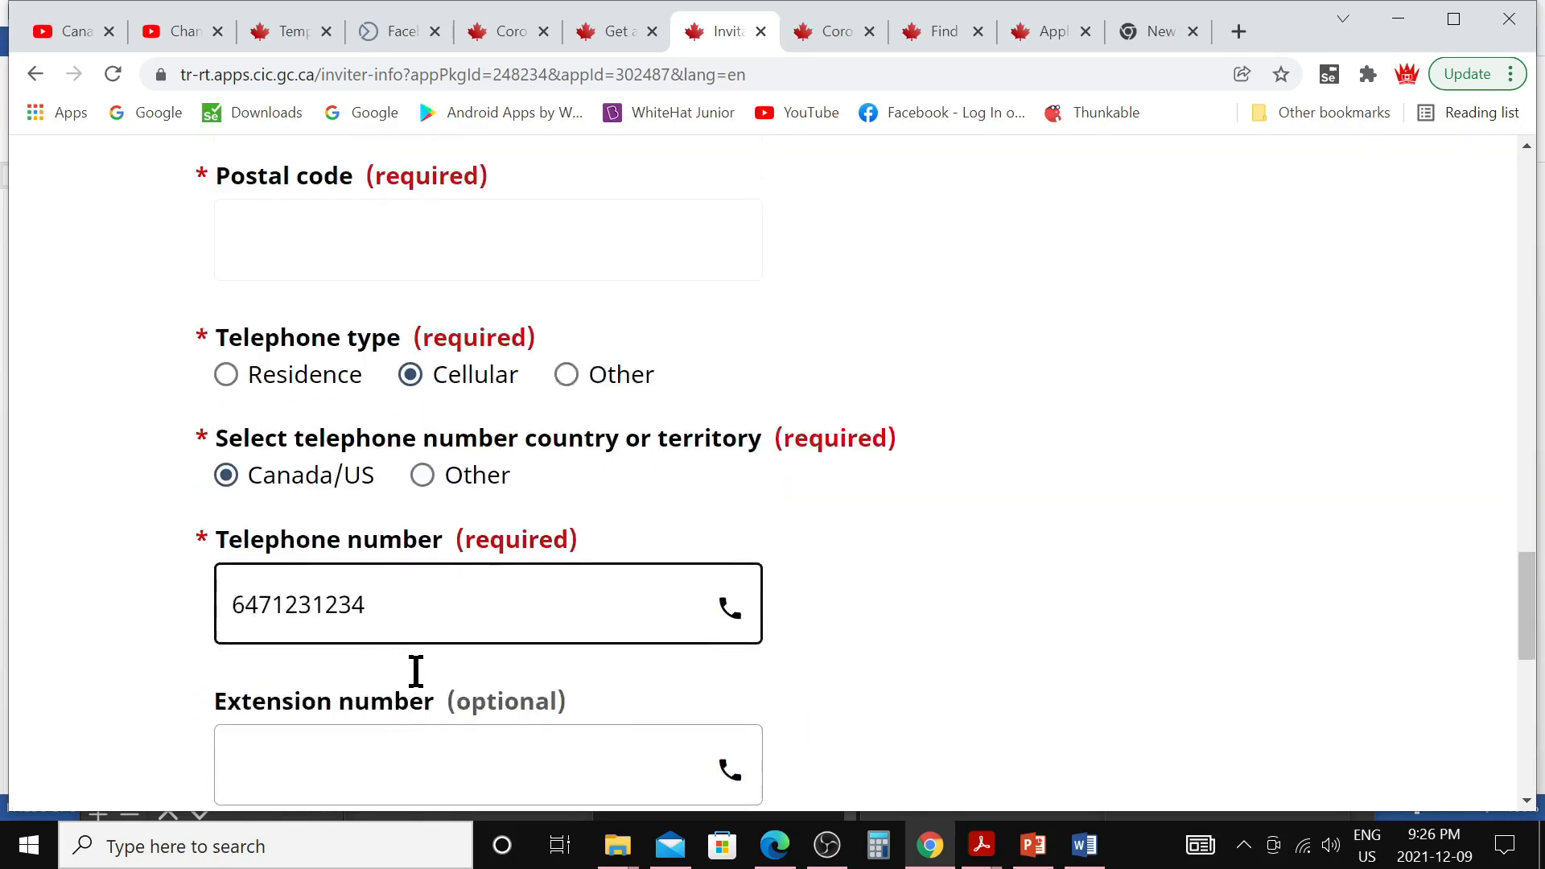
{"action": "scroll", "coordinate": [412, 654], "scroll_direction": "down", "scroll_amount": 1}
{"action": "left_click", "coordinate": [410, 649]}
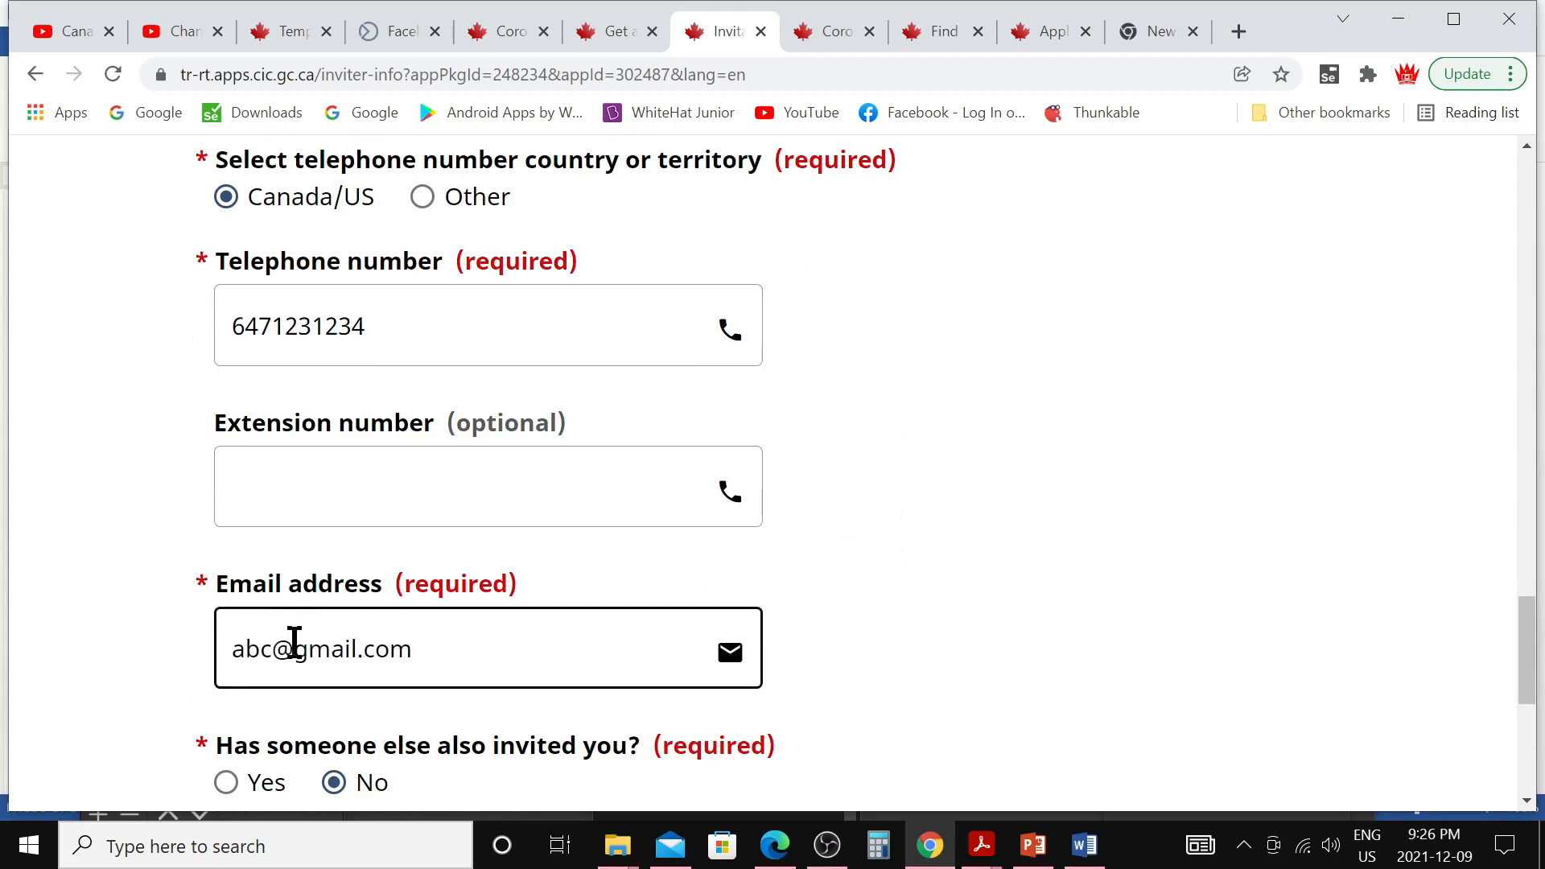
{"action": "scroll", "coordinate": [526, 648], "scroll_direction": "down", "scroll_amount": 3}
{"action": "left_click", "coordinate": [523, 647]}
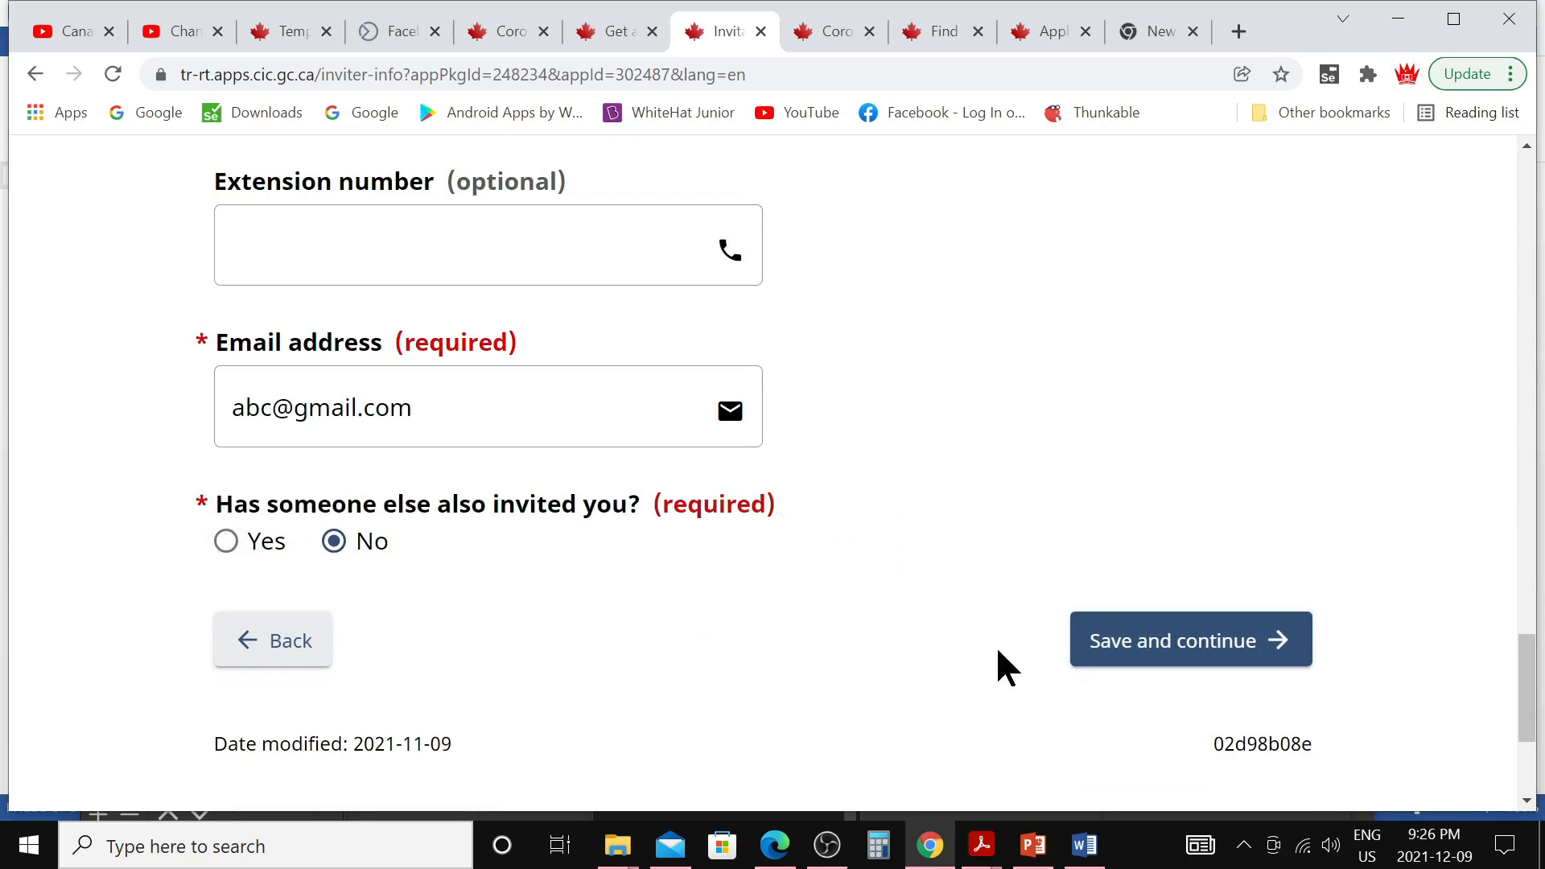
{"action": "left_click", "coordinate": [1126, 642]}
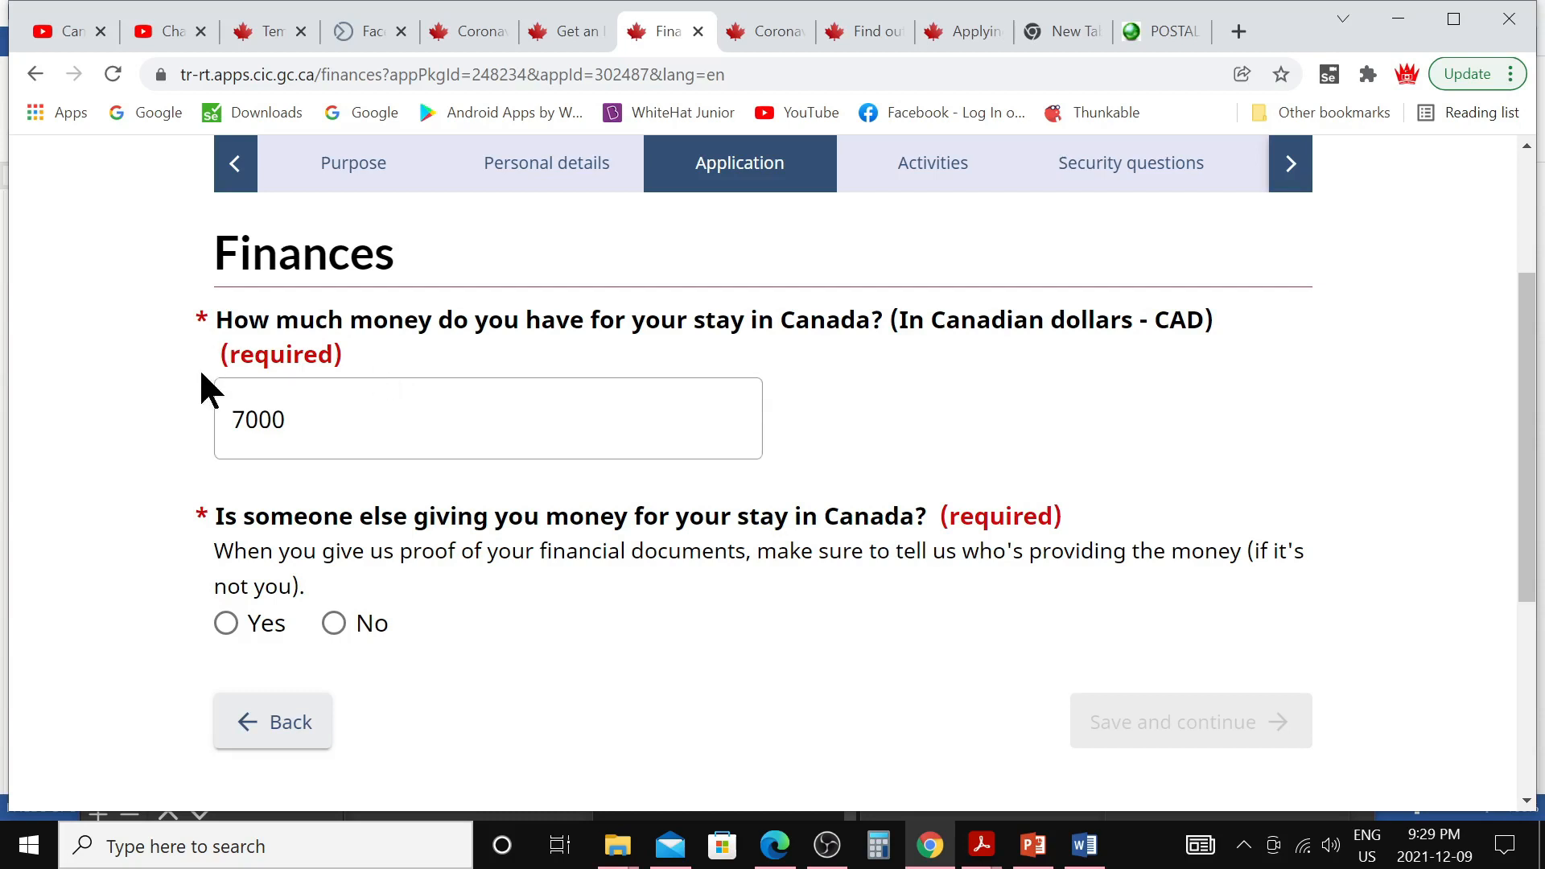
Confirm 7000 CAD for the stay, answer No to outside funding, and save
{"action": "left_click", "coordinate": [407, 413]}
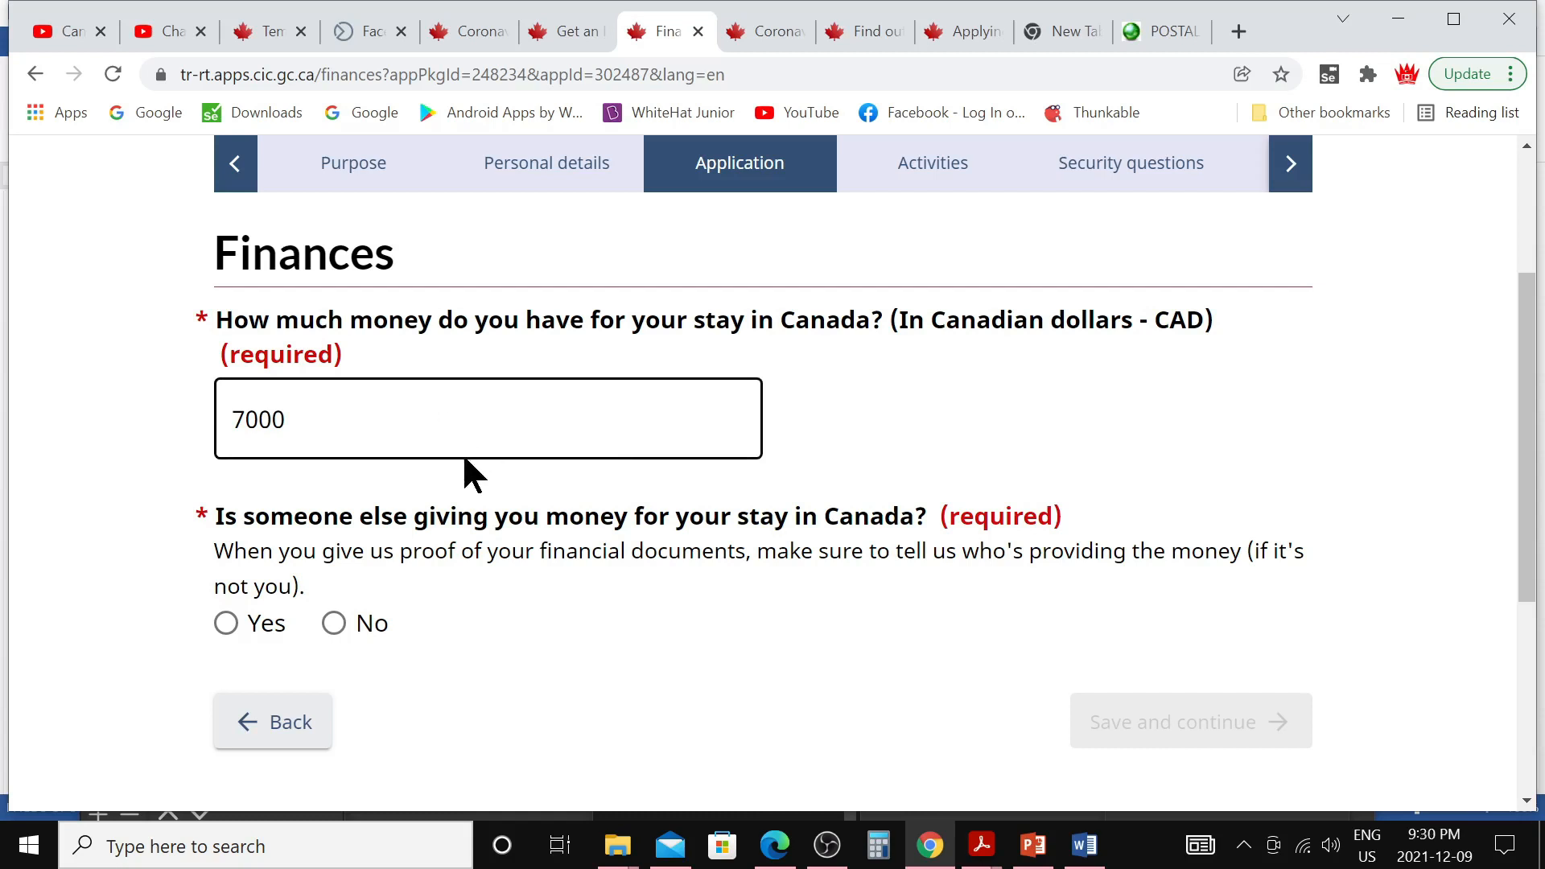
{"action": "left_click", "coordinate": [409, 531]}
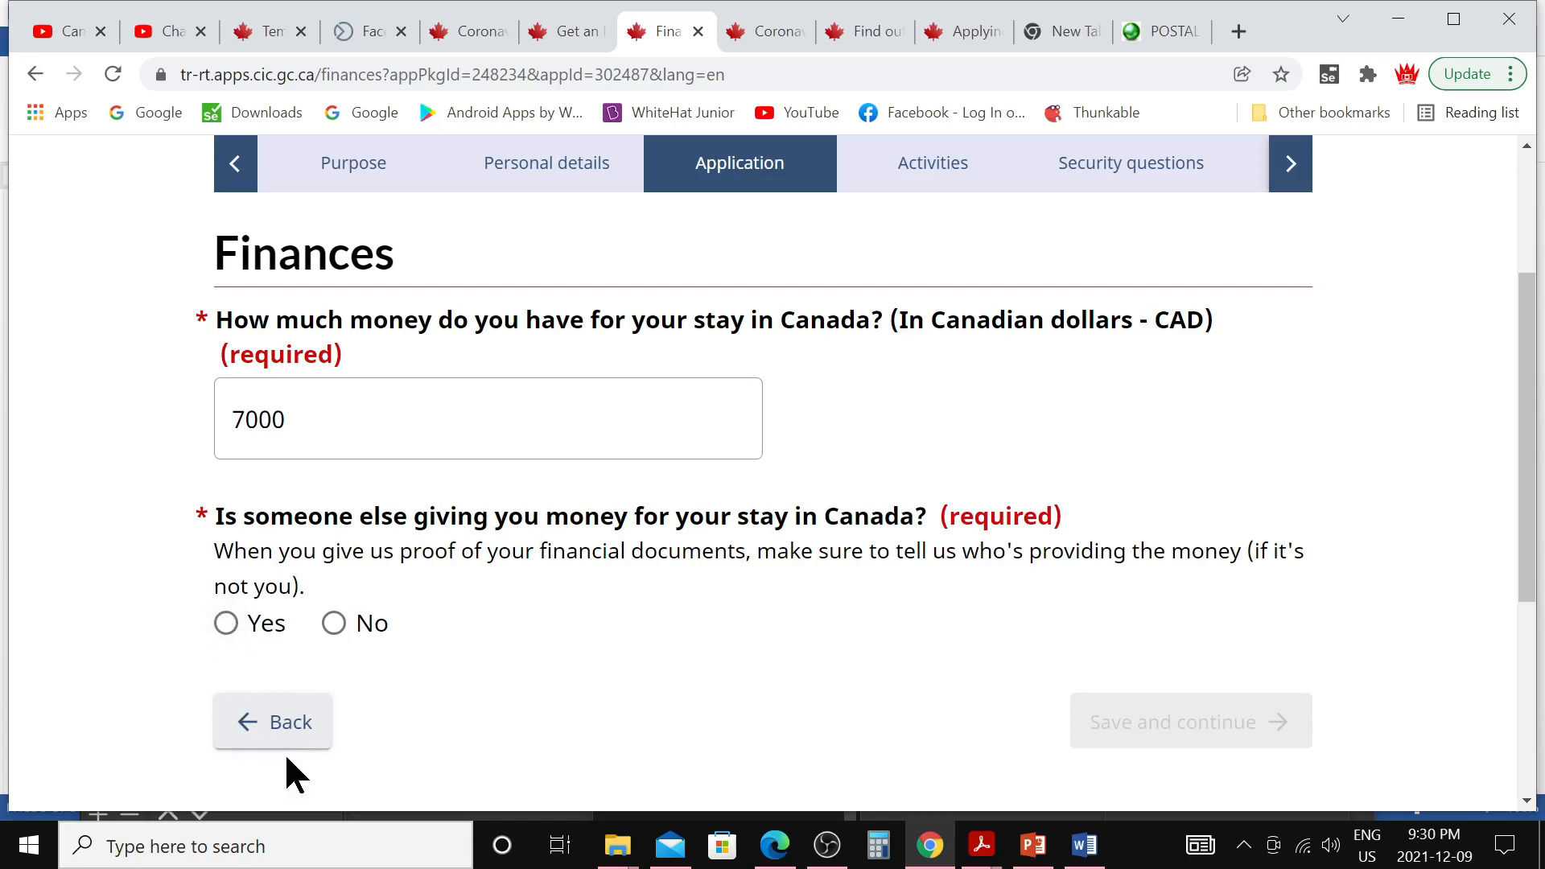
{"action": "left_click", "coordinate": [333, 624]}
{"action": "left_click", "coordinate": [1128, 722]}
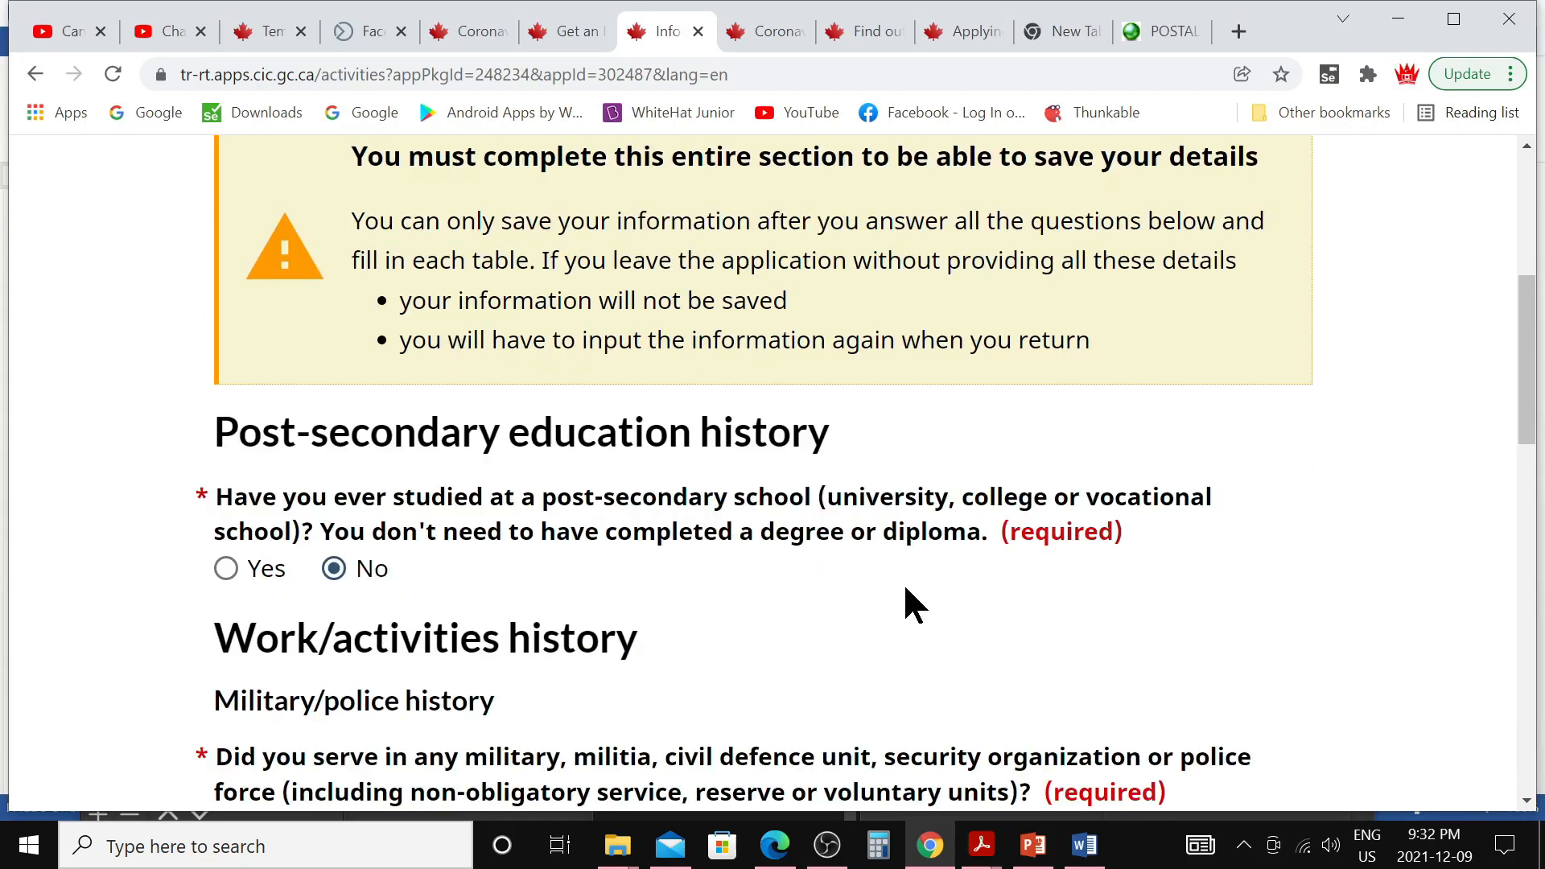
Answer Yes to post-secondary studies to preview the Add education form
{"action": "scroll", "coordinate": [903, 582], "scroll_direction": "up", "scroll_amount": 3}
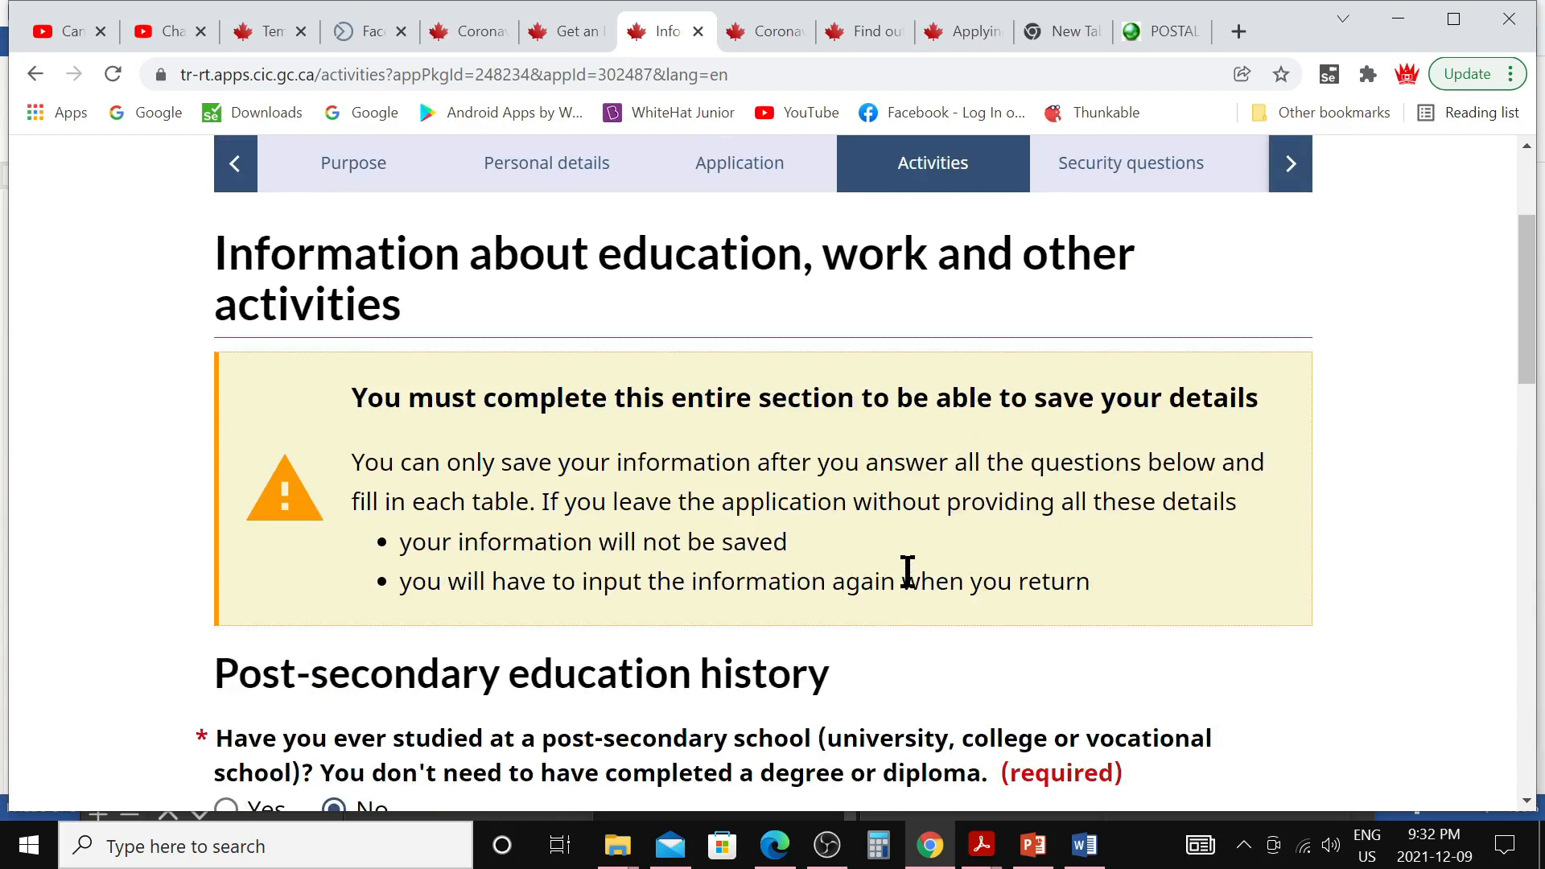
{"action": "scroll", "coordinate": [908, 572], "scroll_direction": "down", "scroll_amount": 5}
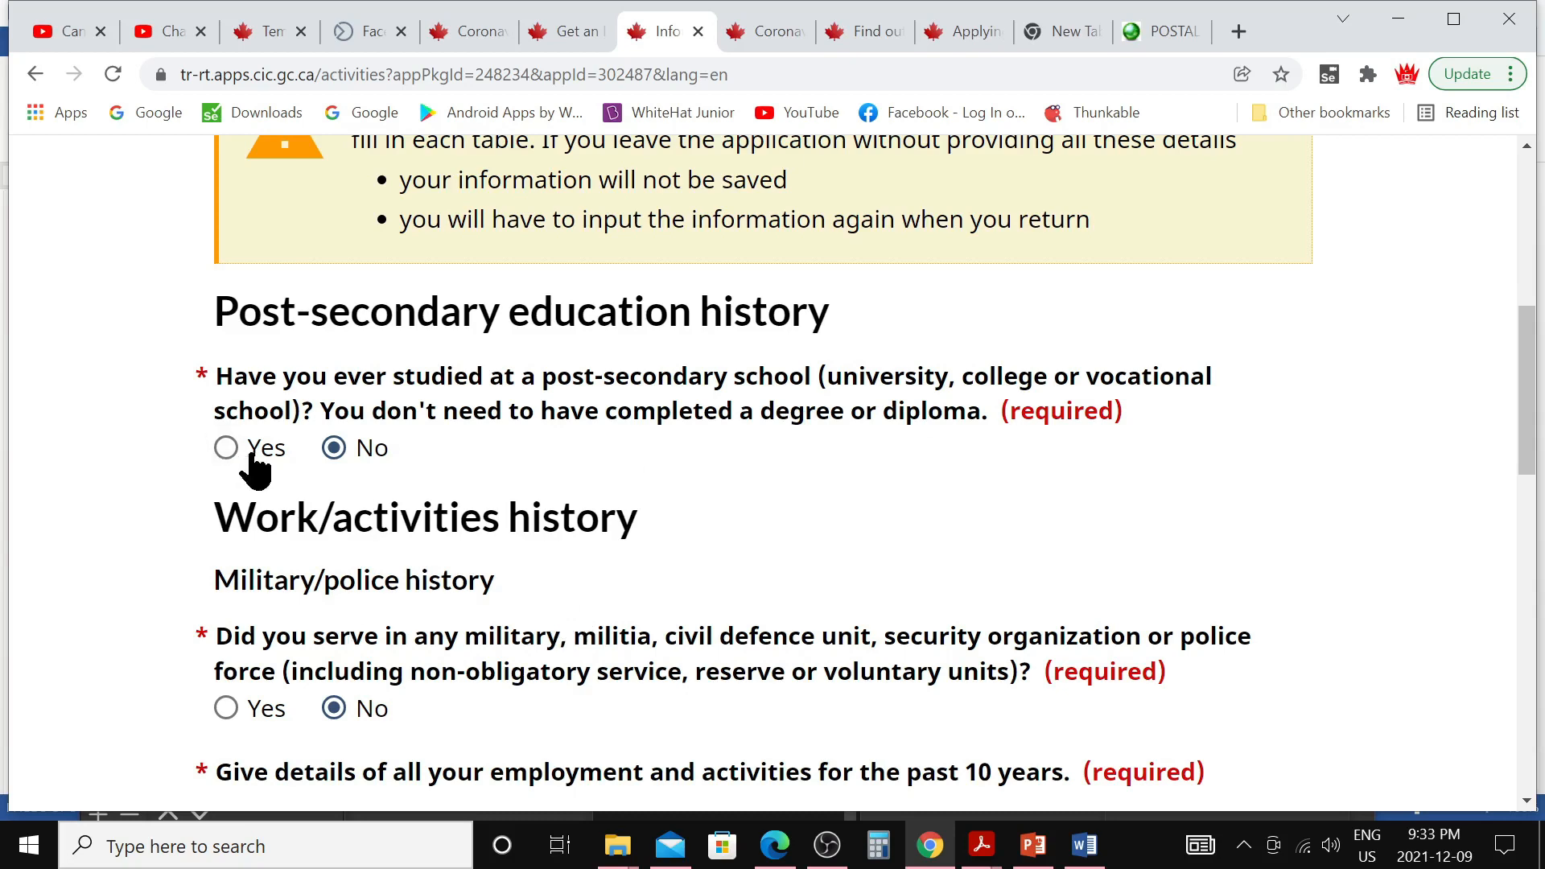
{"action": "left_click", "coordinate": [226, 449]}
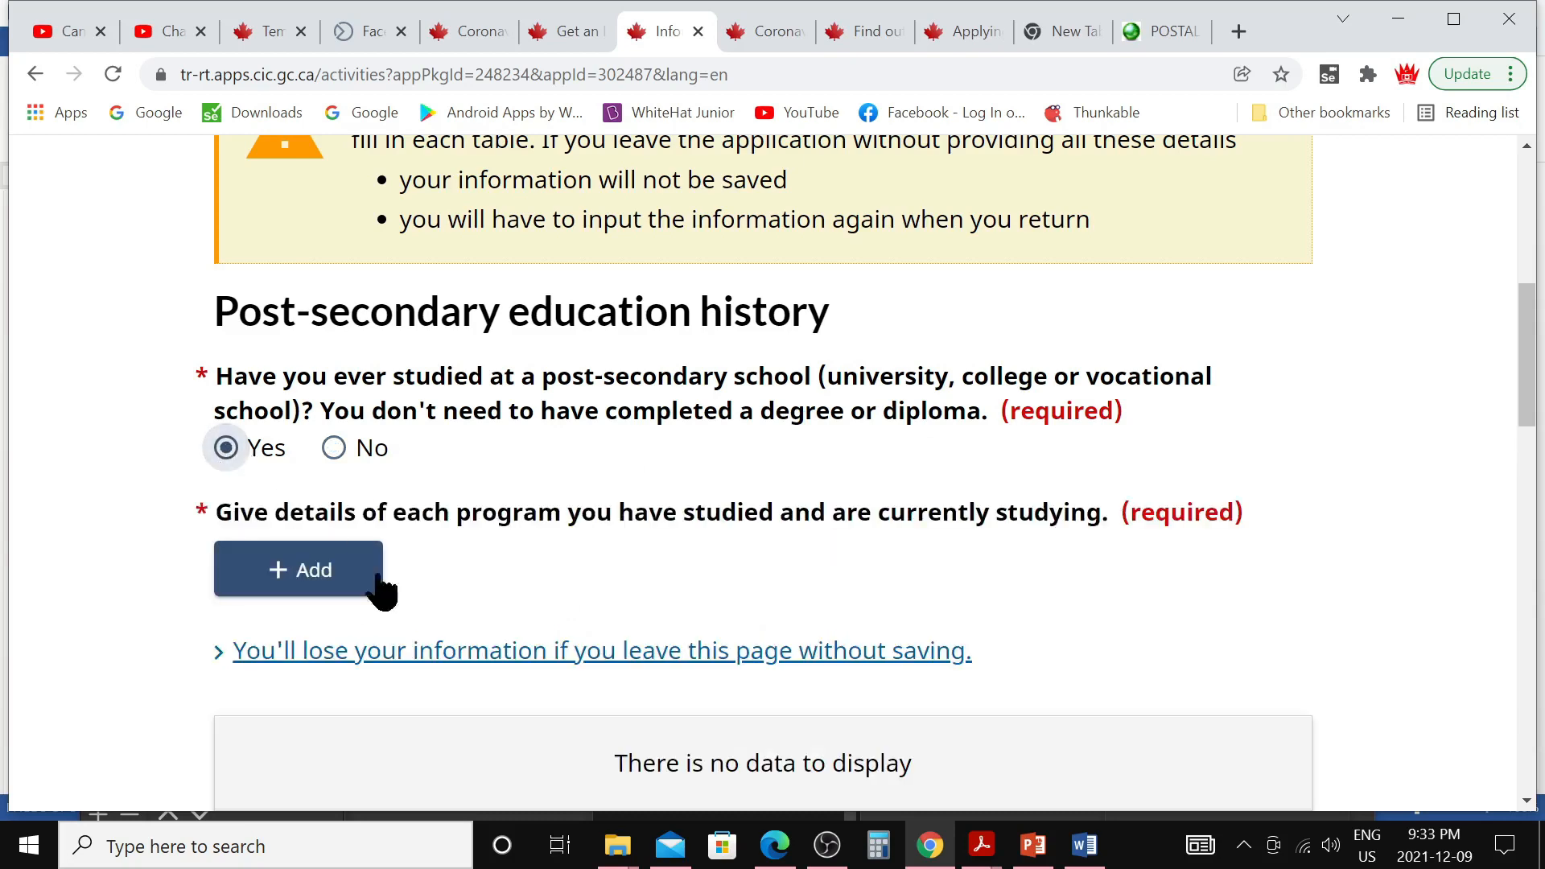
{"action": "left_click", "coordinate": [312, 571]}
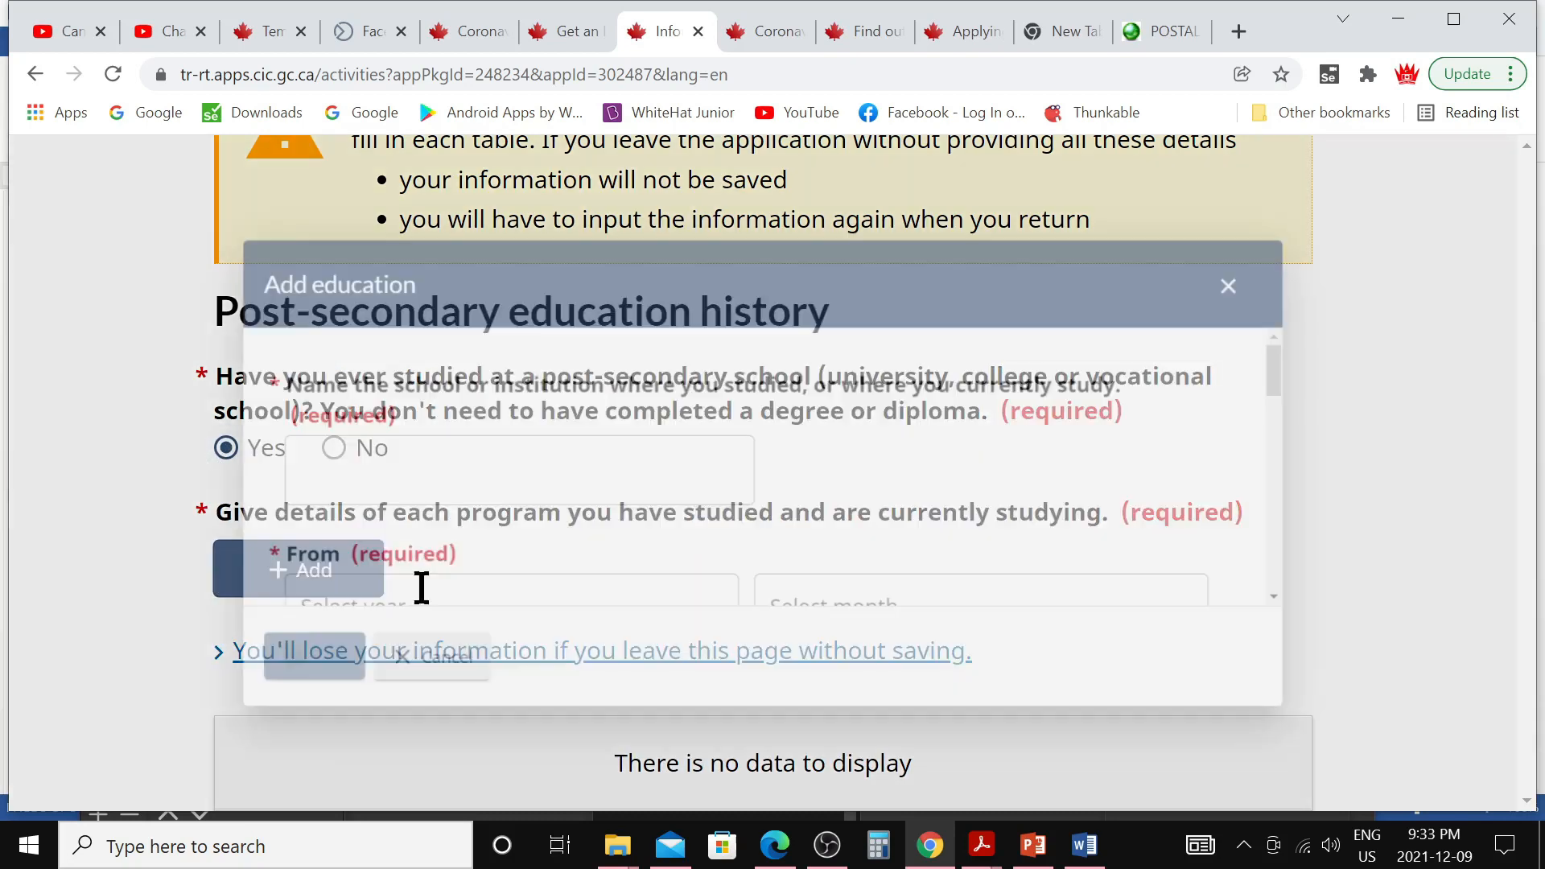
Cancel the education entry and set post-secondary studies back to No
{"action": "scroll", "coordinate": [435, 454], "scroll_direction": "down", "scroll_amount": 3}
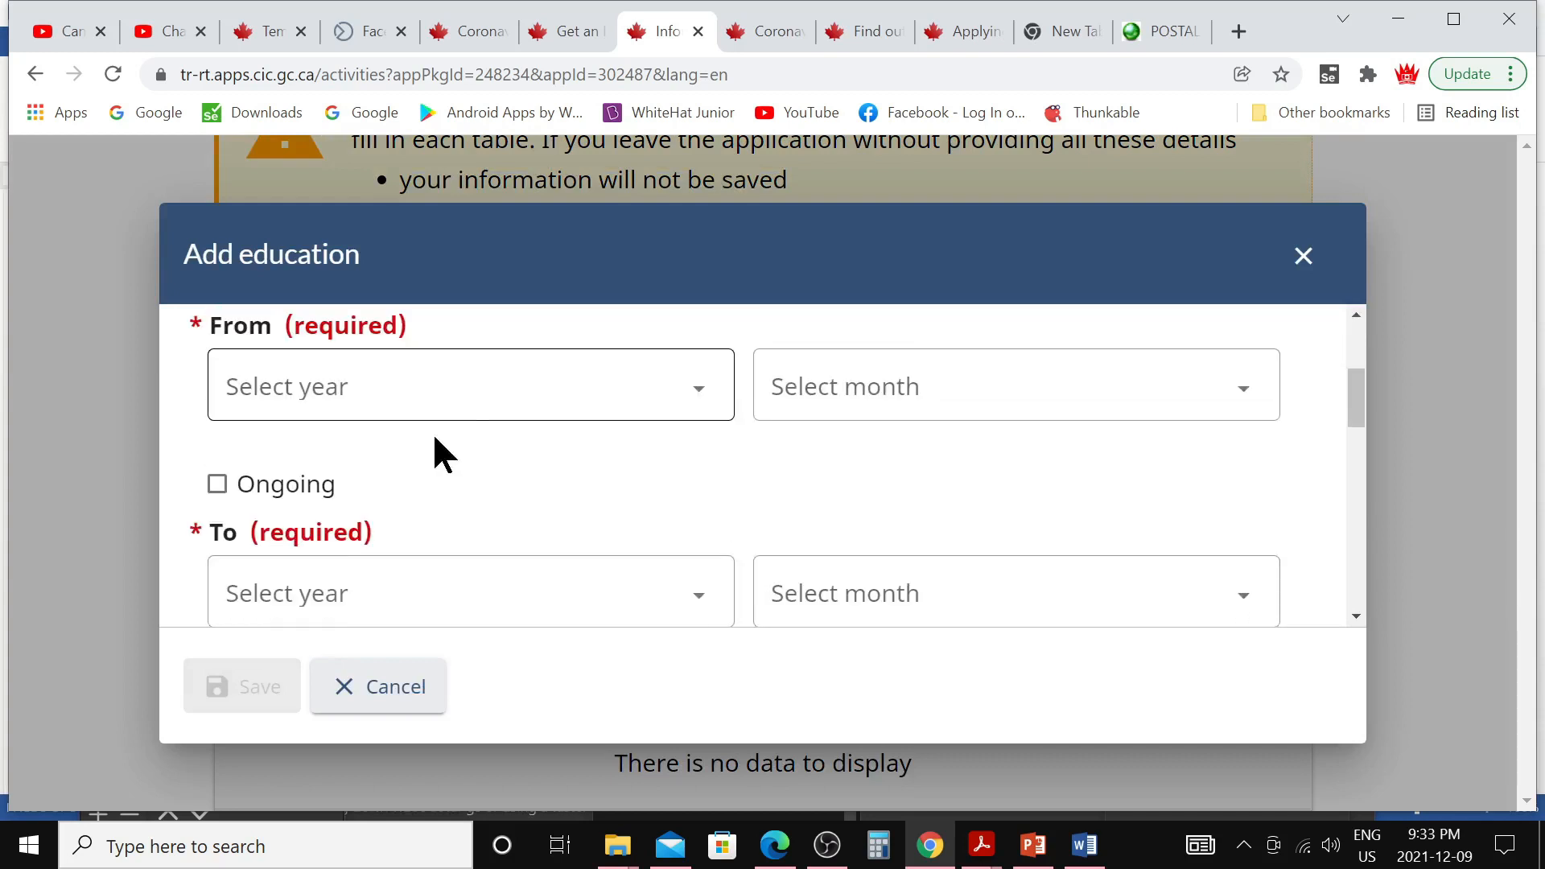
{"action": "scroll", "coordinate": [577, 507], "scroll_direction": "down", "scroll_amount": 2}
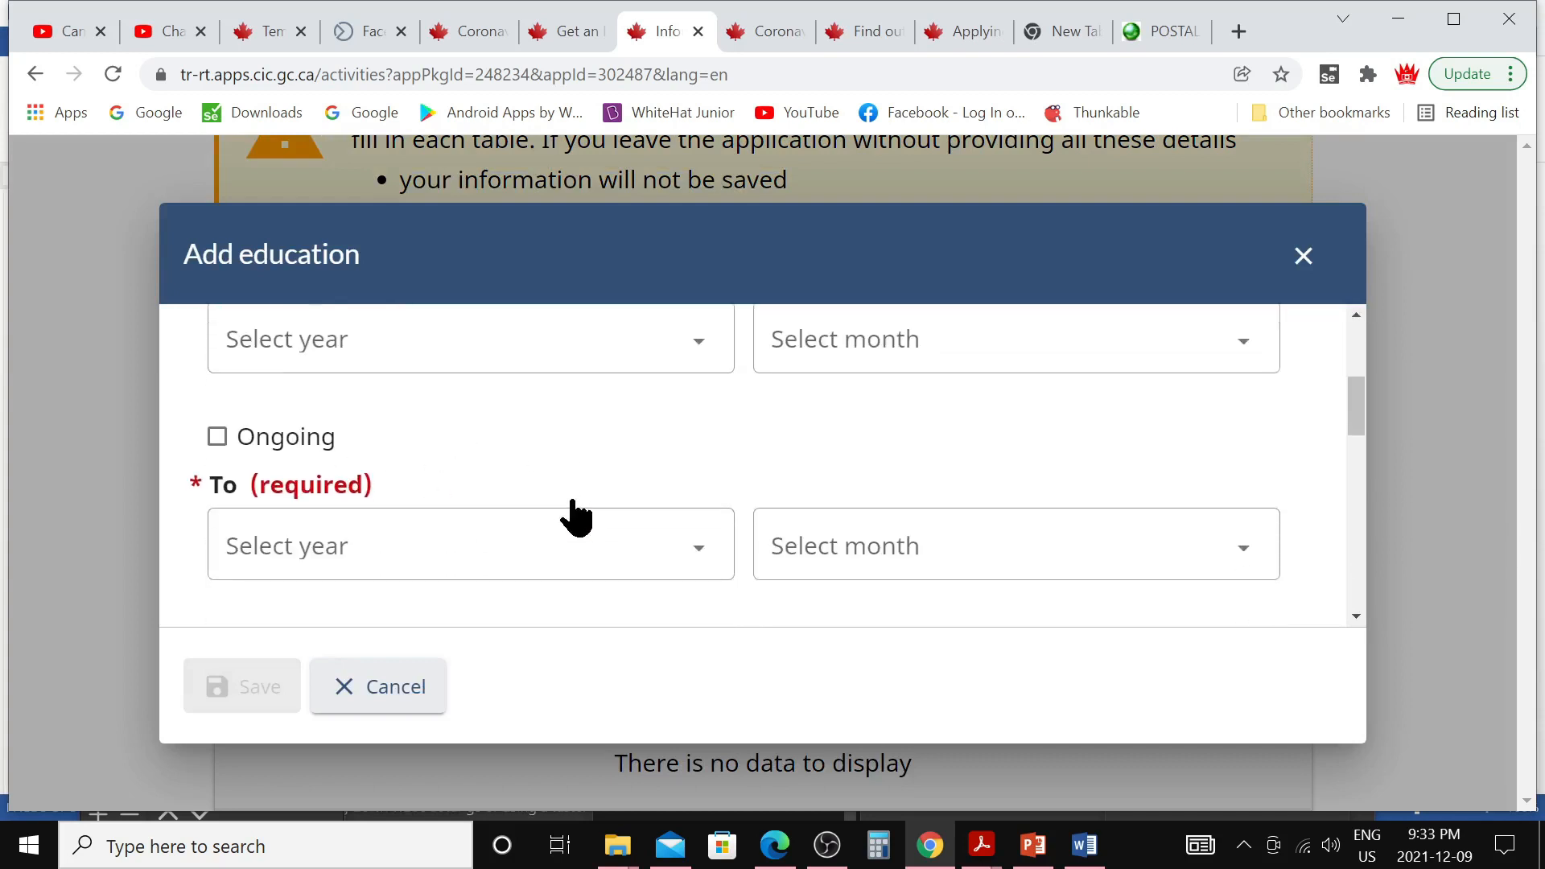
{"action": "scroll", "coordinate": [577, 507], "scroll_direction": "down", "scroll_amount": 3}
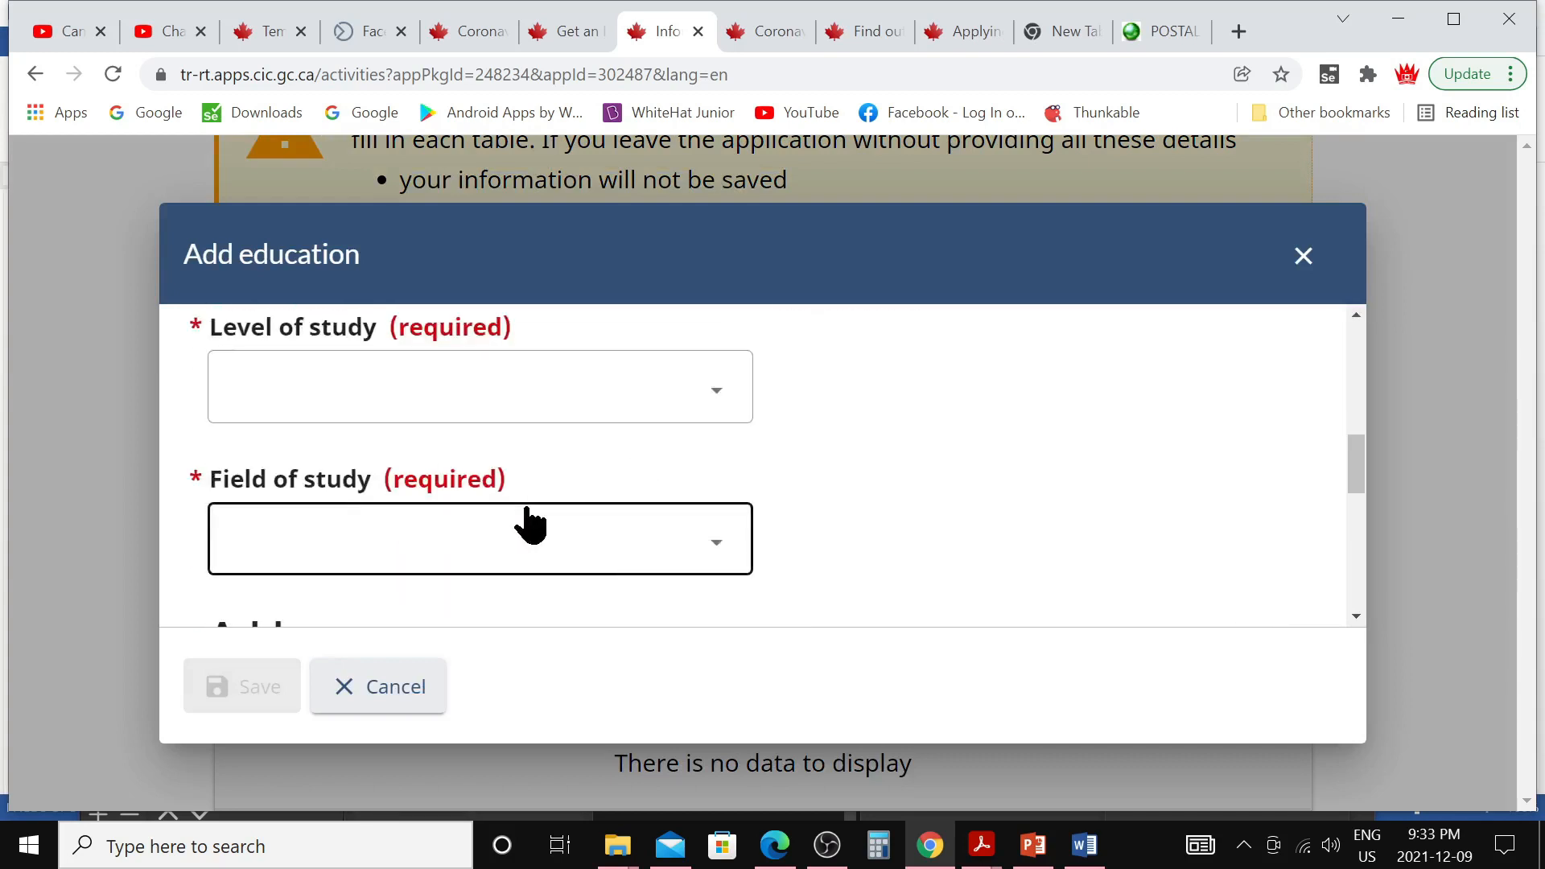
{"action": "scroll", "coordinate": [523, 515], "scroll_direction": "down", "scroll_amount": 3}
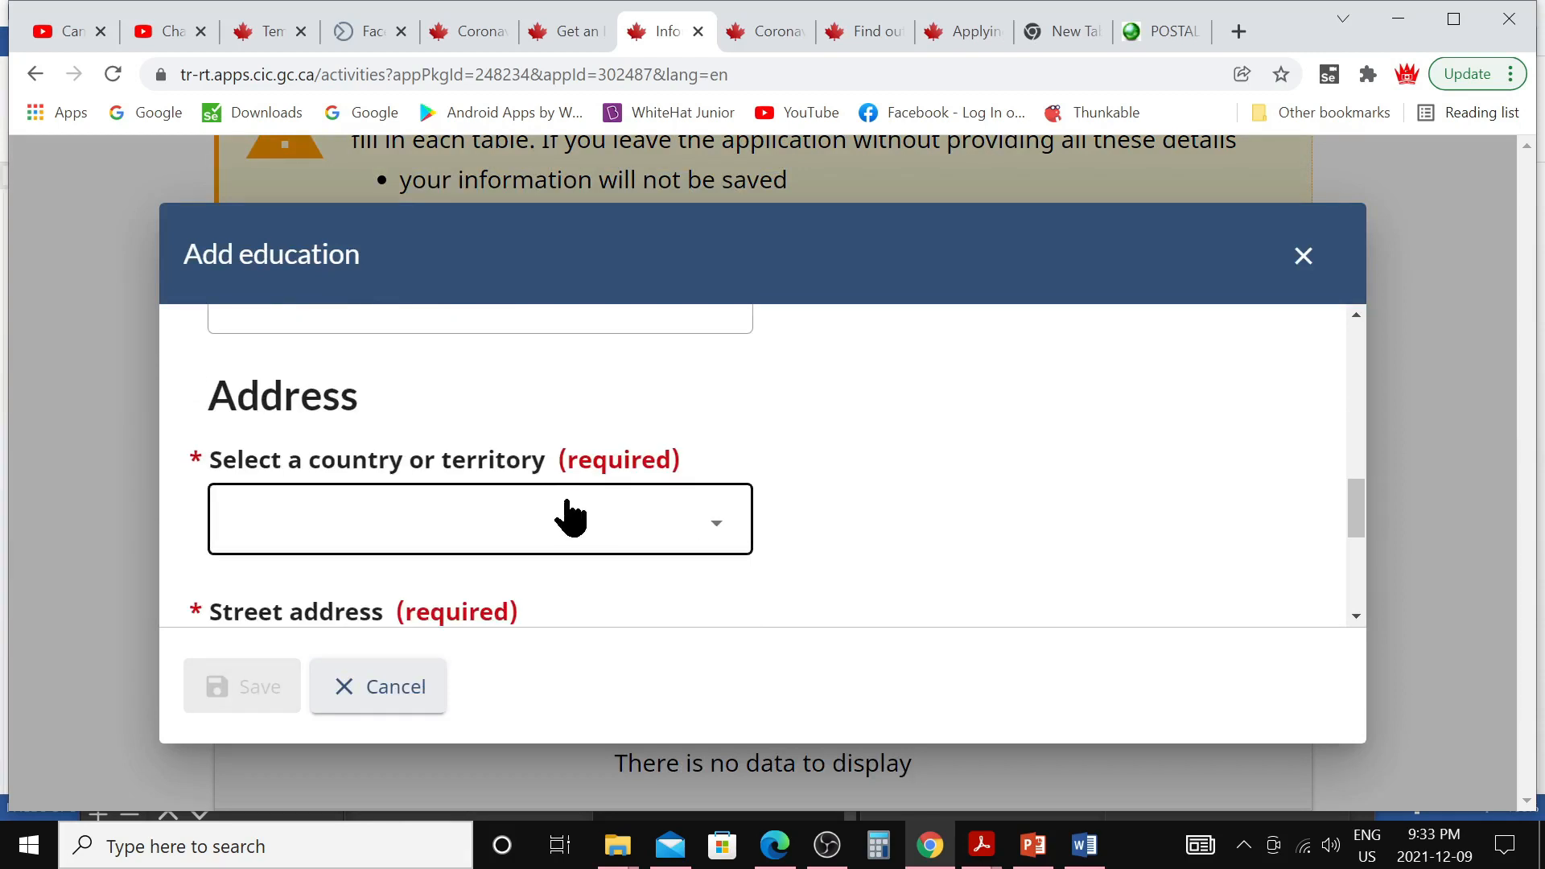
{"action": "scroll", "coordinate": [571, 515], "scroll_direction": "down", "scroll_amount": 3}
{"action": "scroll", "coordinate": [563, 491], "scroll_direction": "down", "scroll_amount": 2}
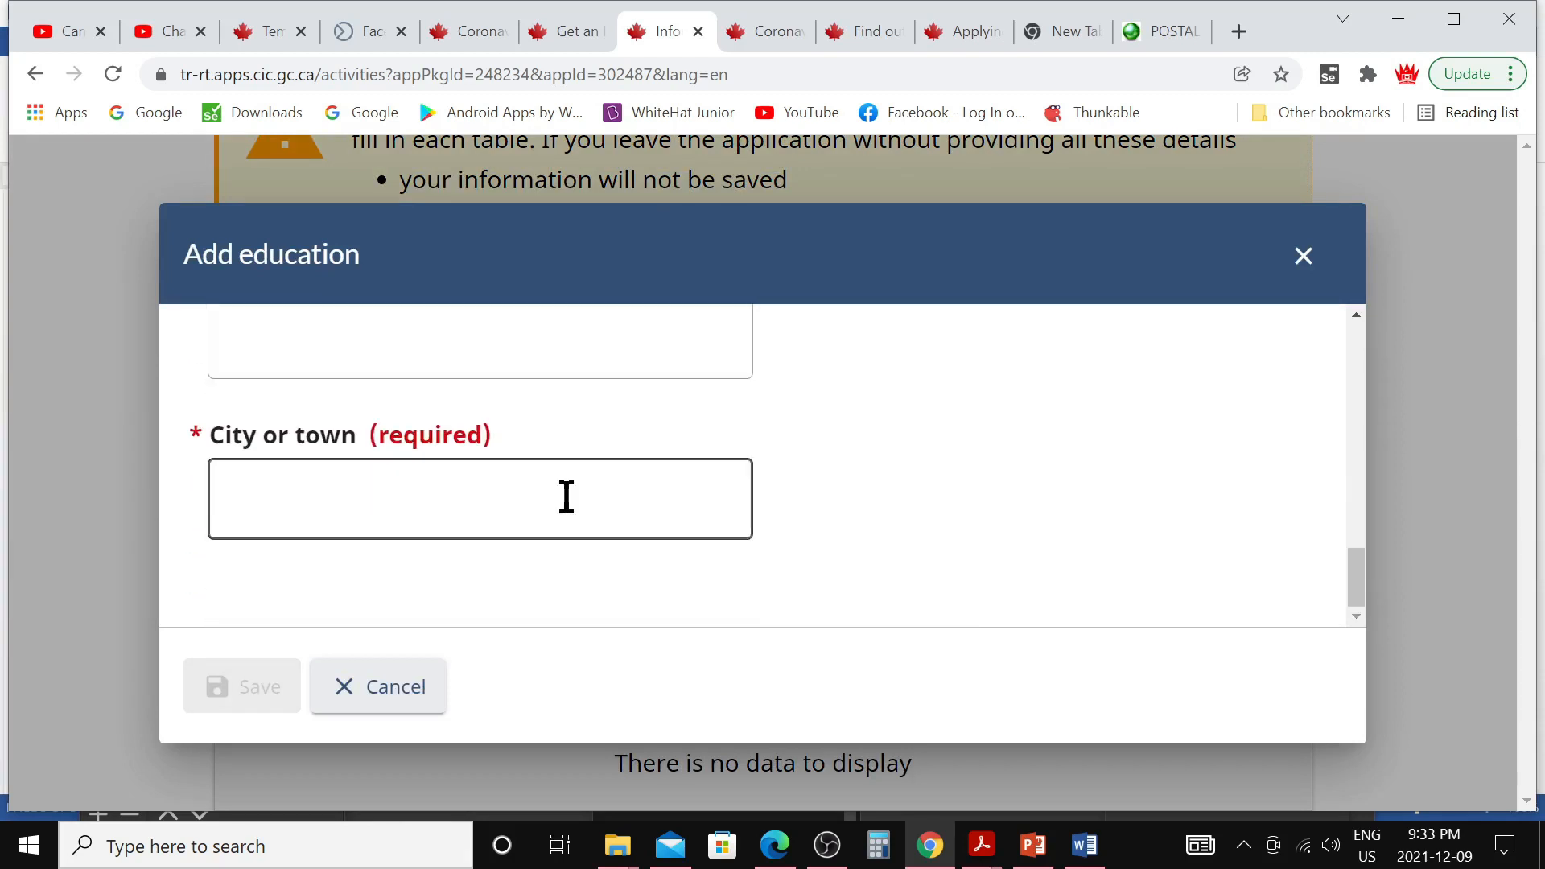
{"action": "left_click", "coordinate": [411, 695]}
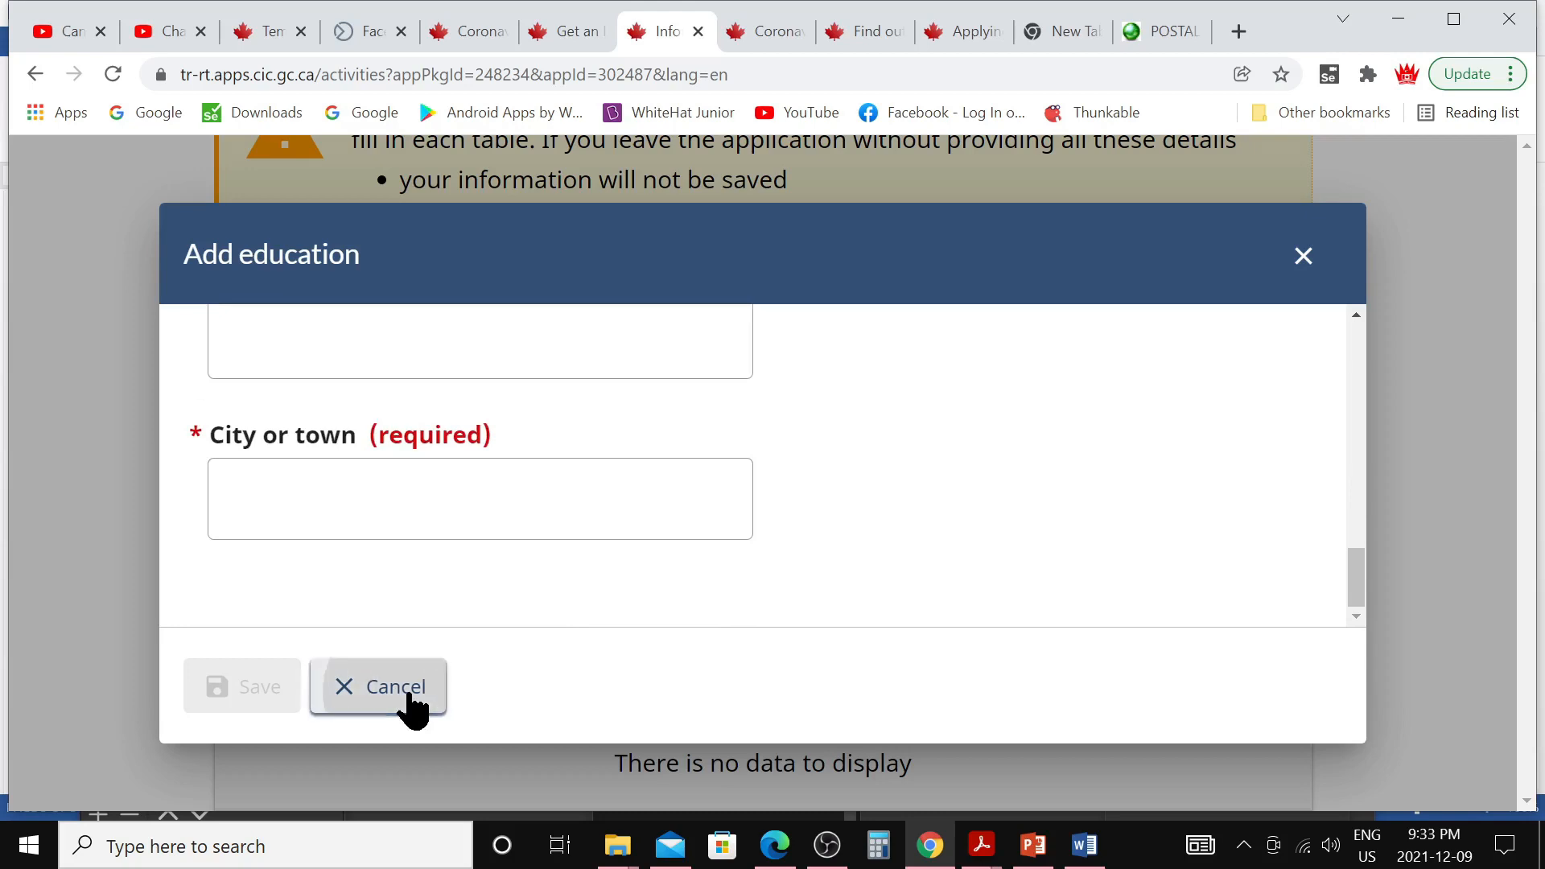
{"action": "left_click", "coordinate": [333, 451]}
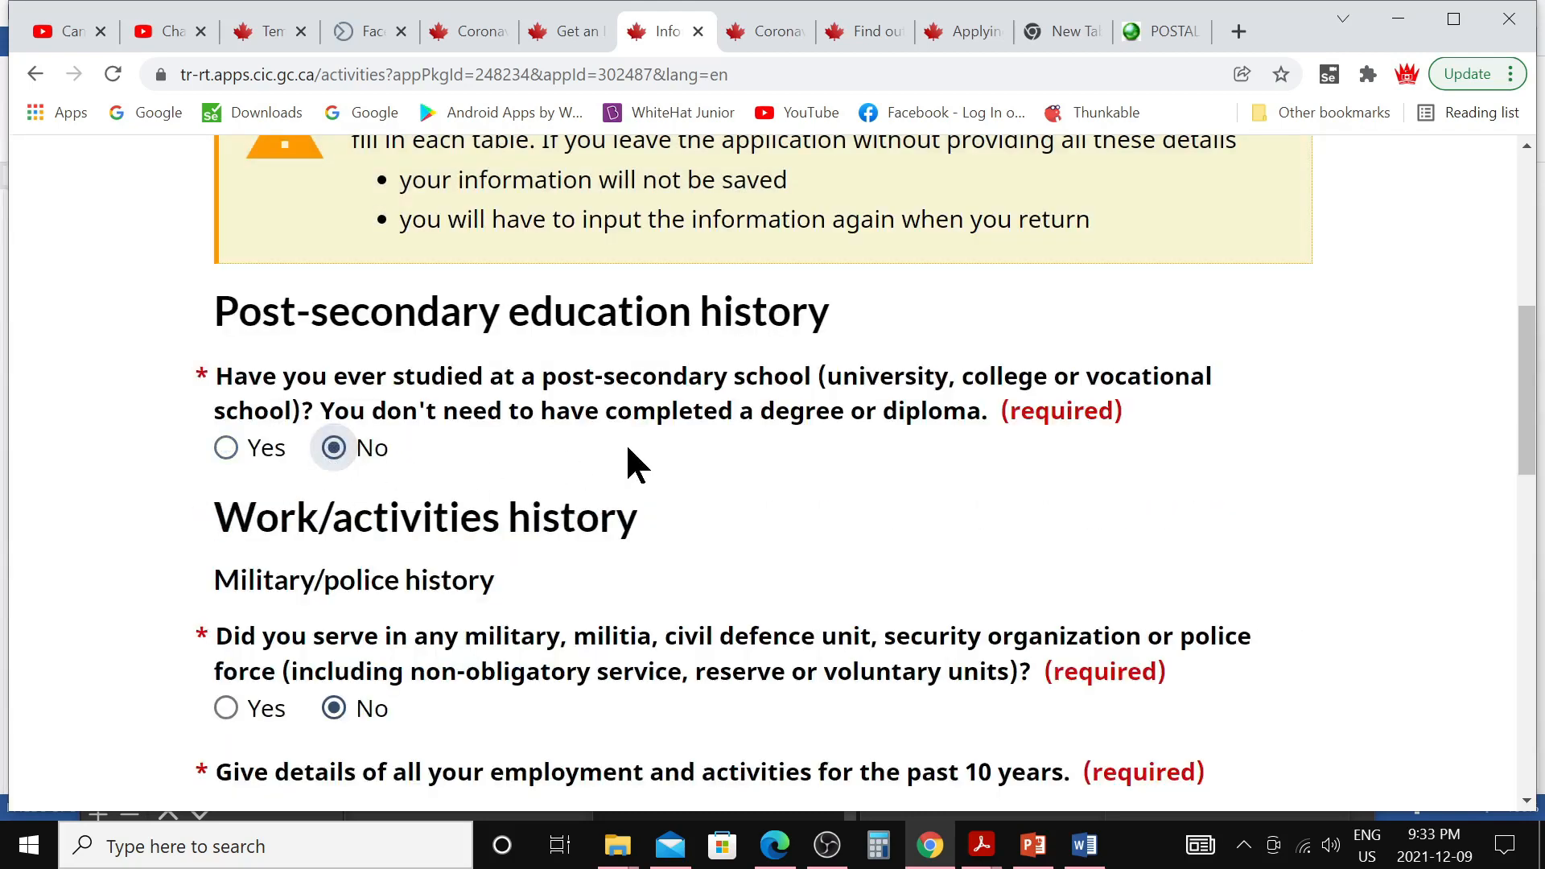
{"action": "scroll", "coordinate": [638, 525], "scroll_direction": "down", "scroll_amount": 3}
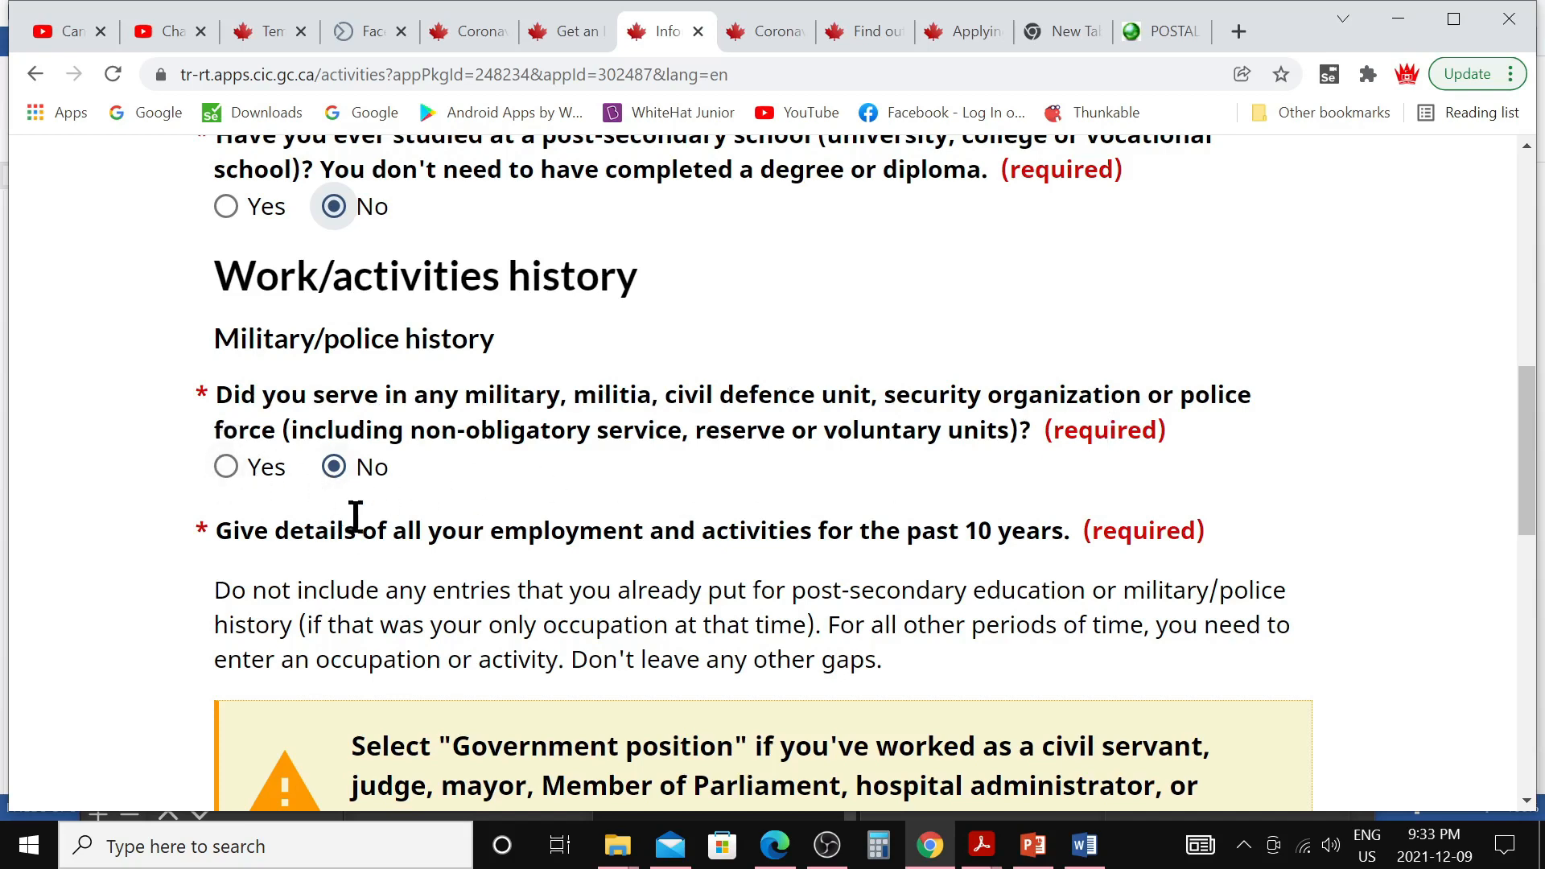
{"action": "scroll", "coordinate": [355, 518], "scroll_direction": "down", "scroll_amount": 3}
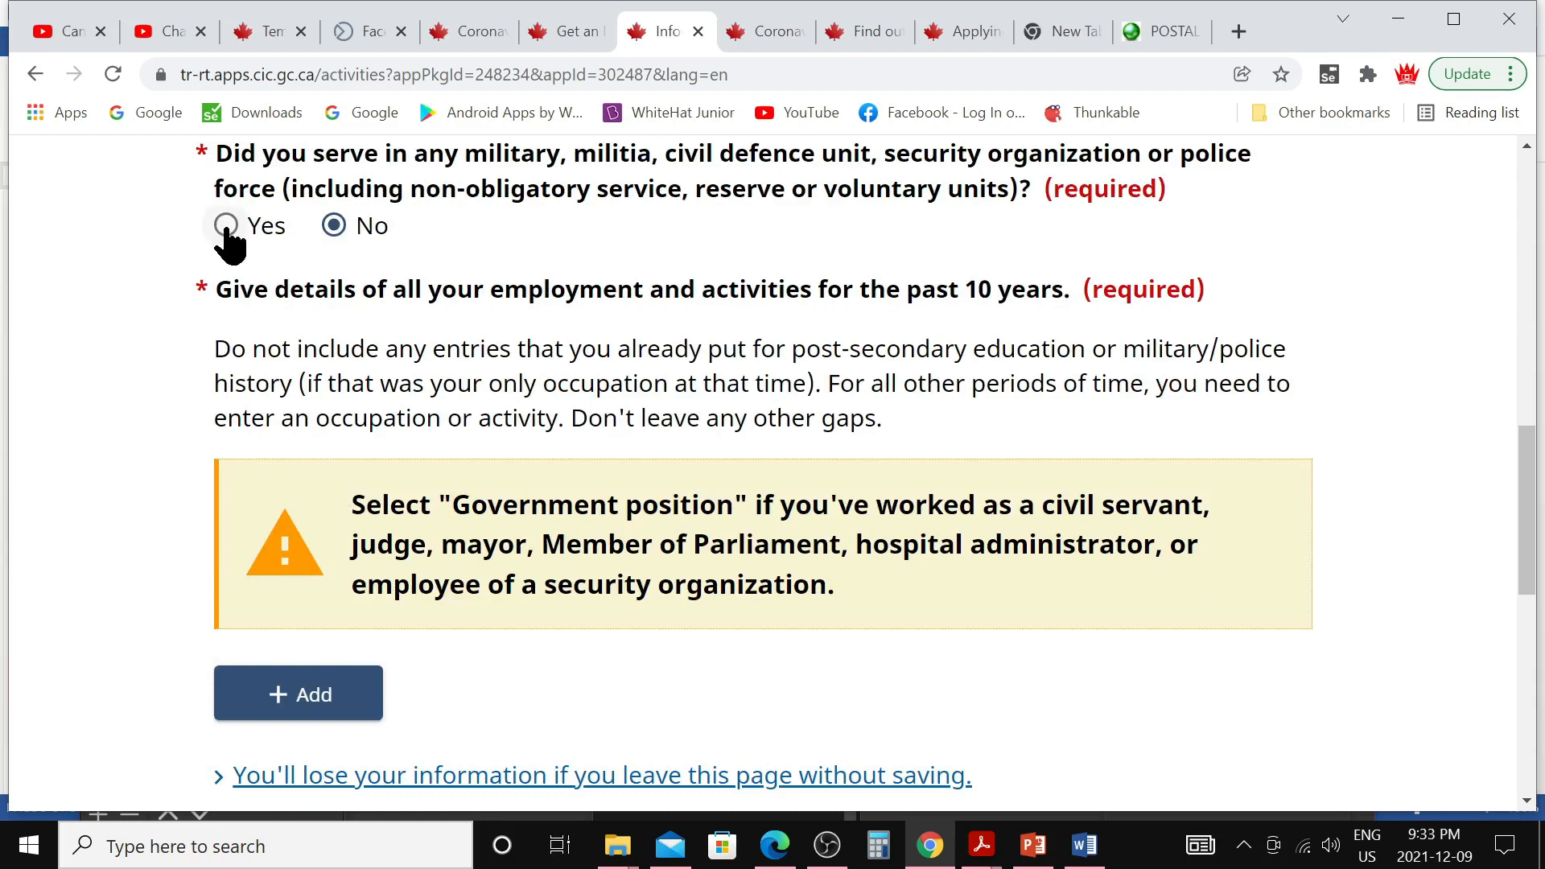
{"action": "left_click", "coordinate": [226, 227]}
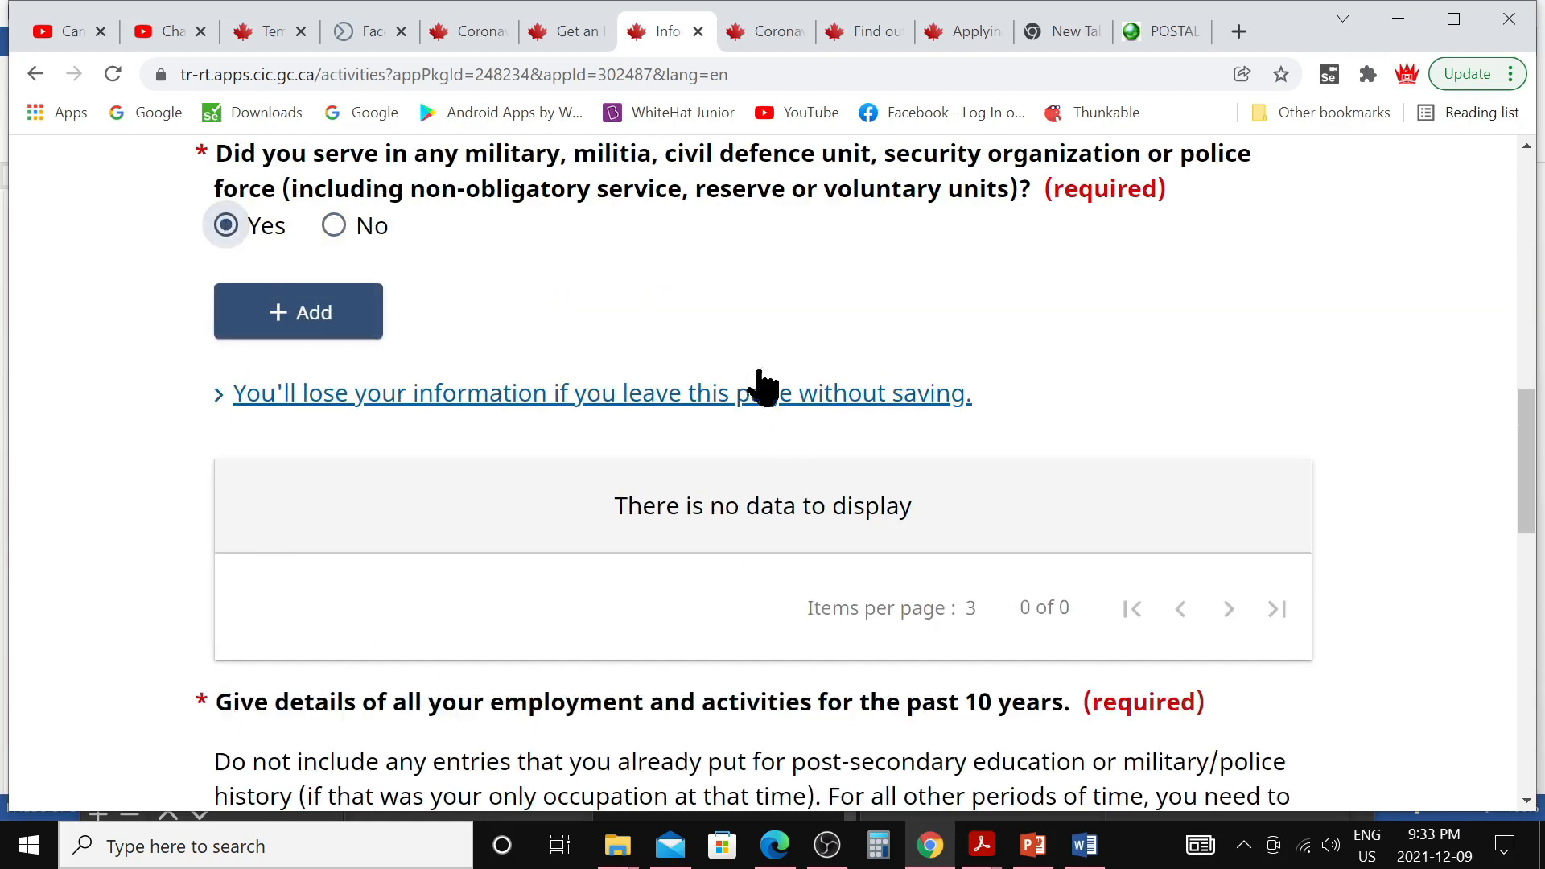
{"action": "left_click", "coordinate": [333, 226]}
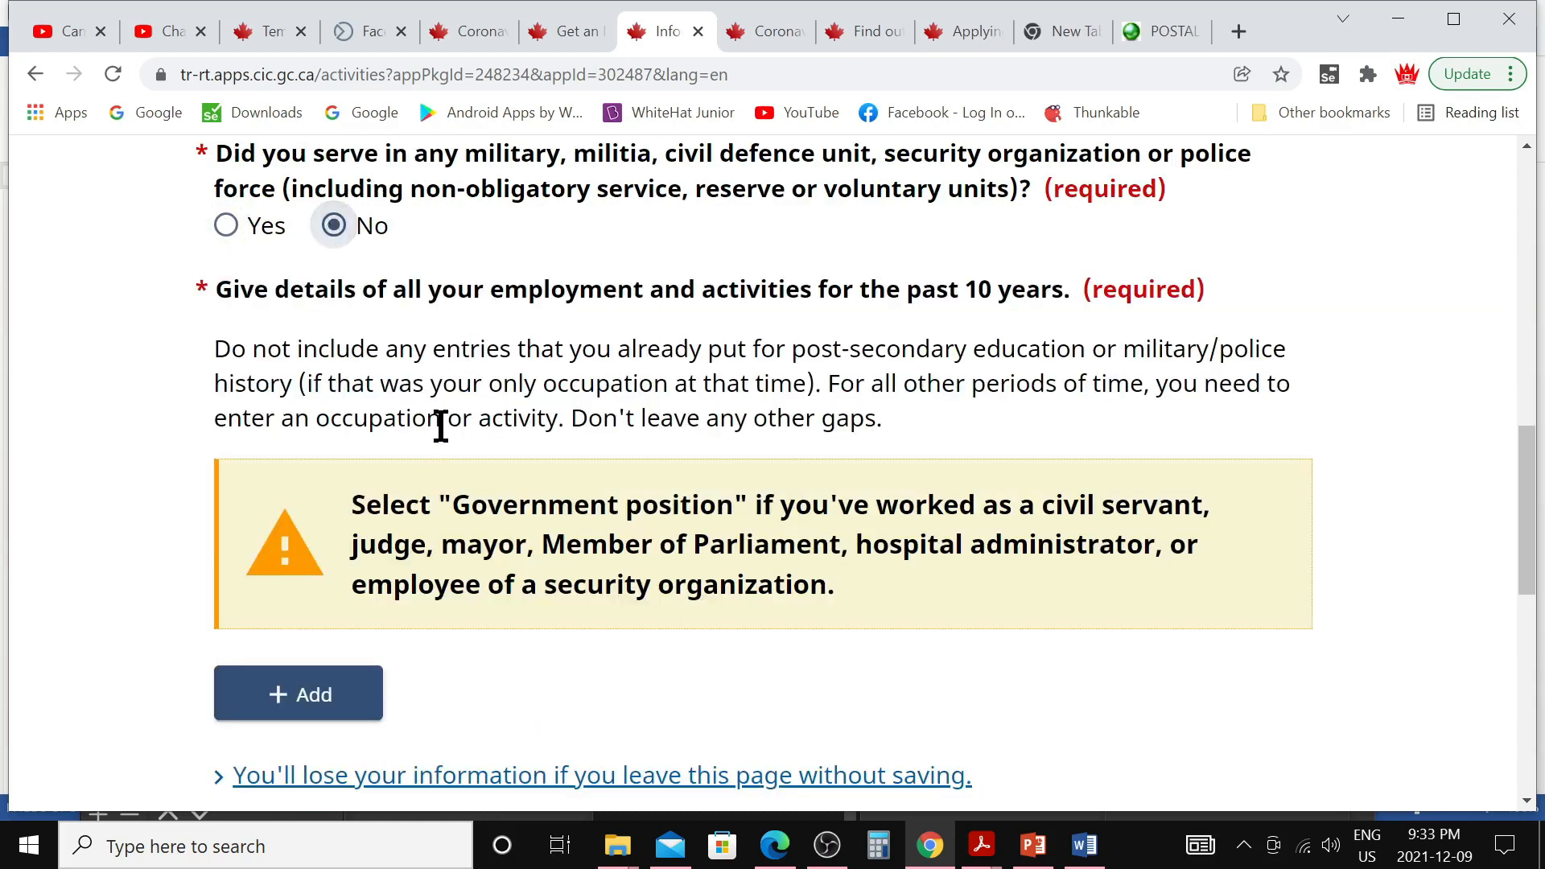
{"action": "scroll", "coordinate": [439, 422], "scroll_direction": "down", "scroll_amount": 1}
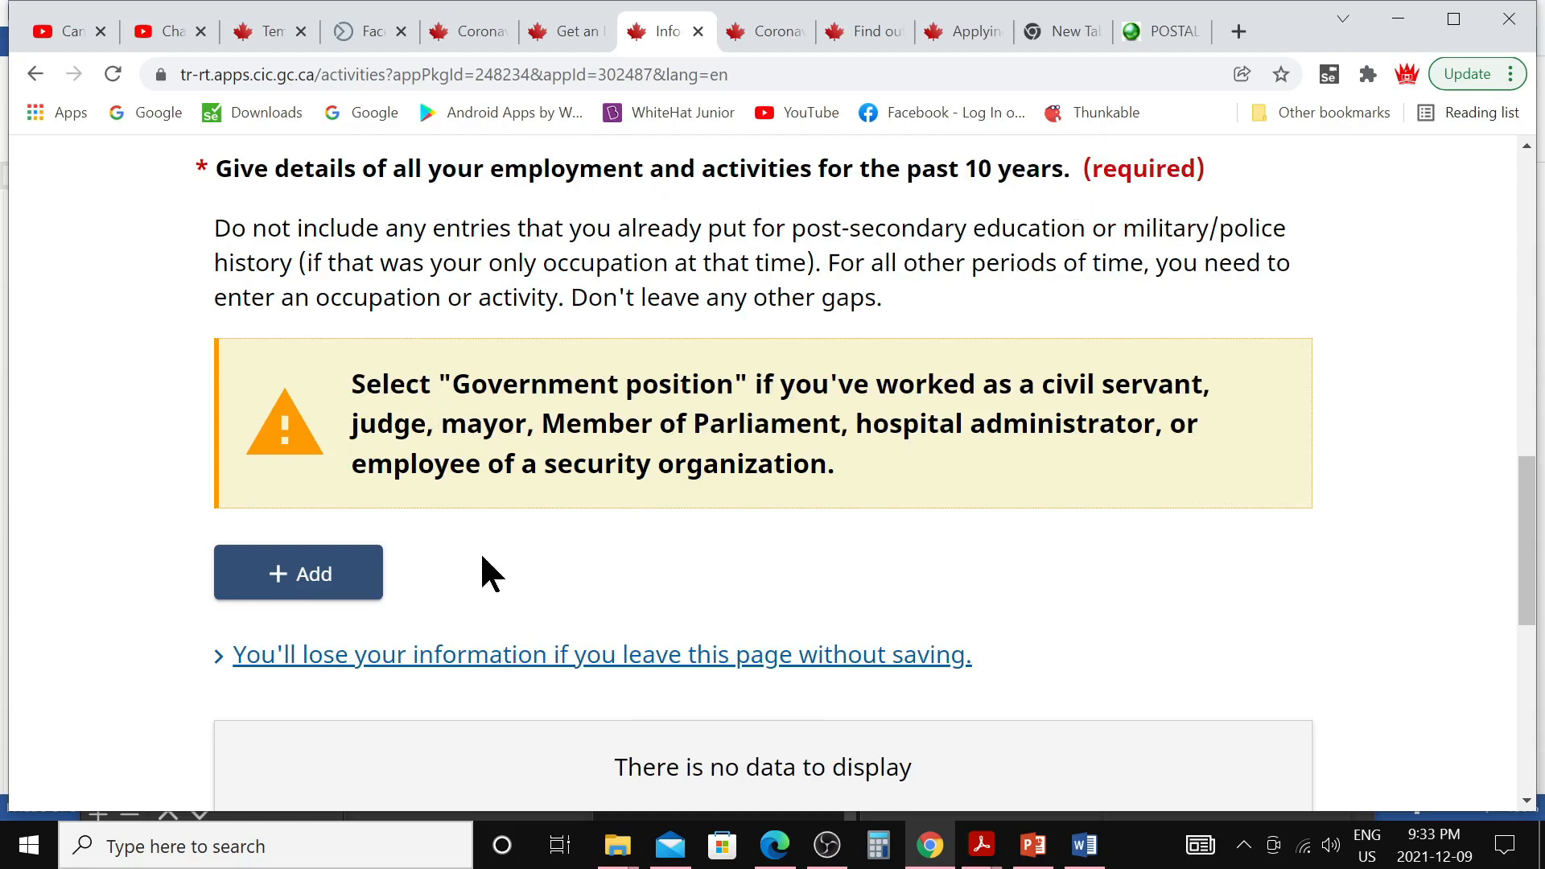
Keep the 2010 Homemaker work entry marked Ongoing and save it
{"action": "left_click", "coordinate": [354, 575]}
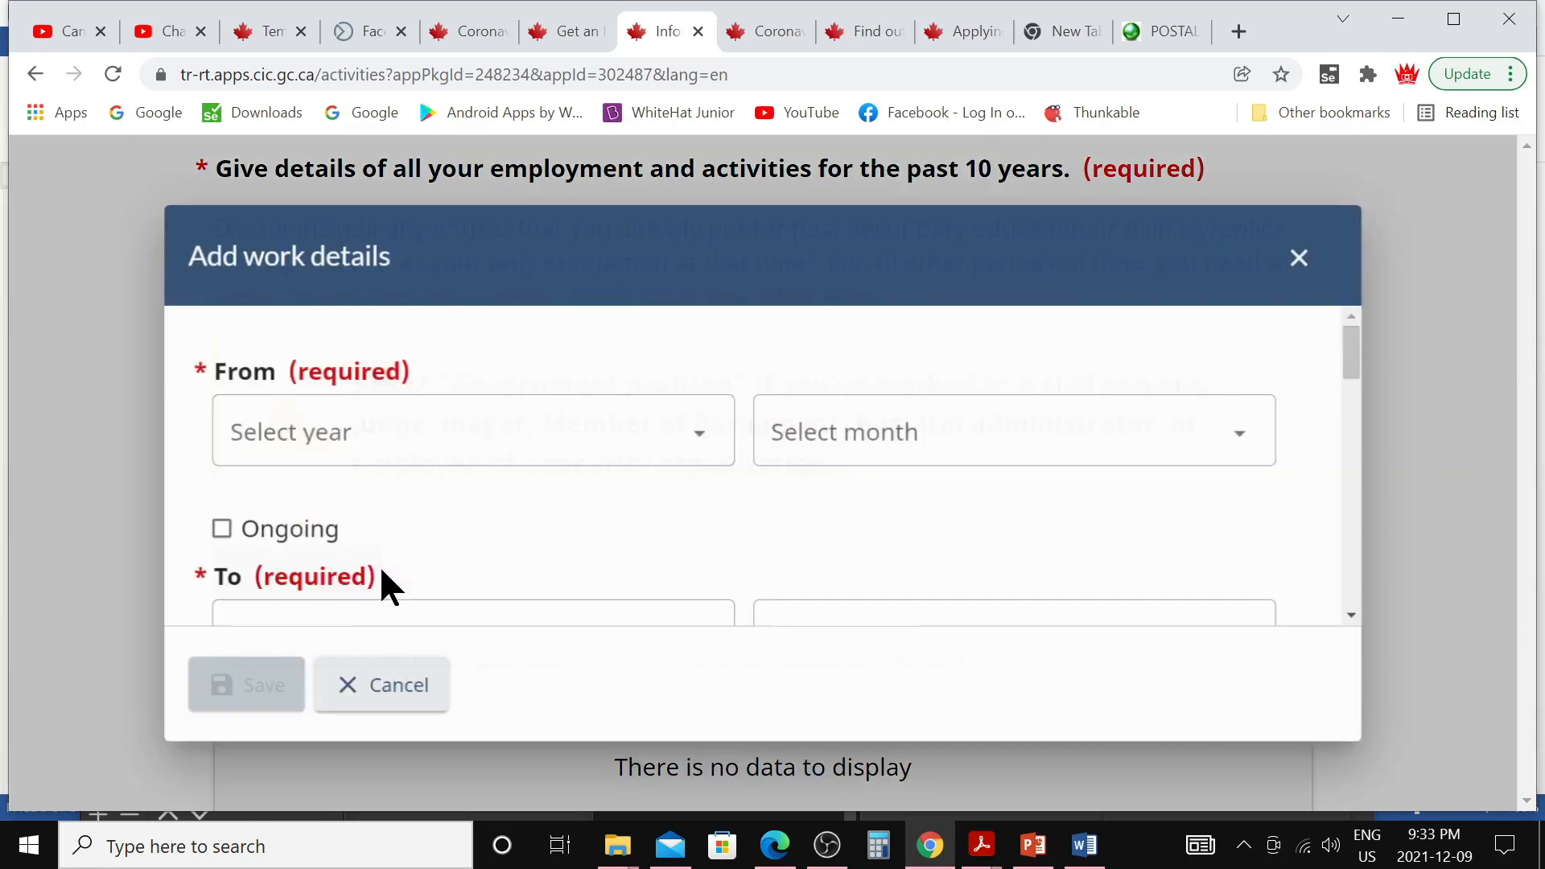
{"action": "scroll", "coordinate": [449, 584], "scroll_direction": "down", "scroll_amount": 3}
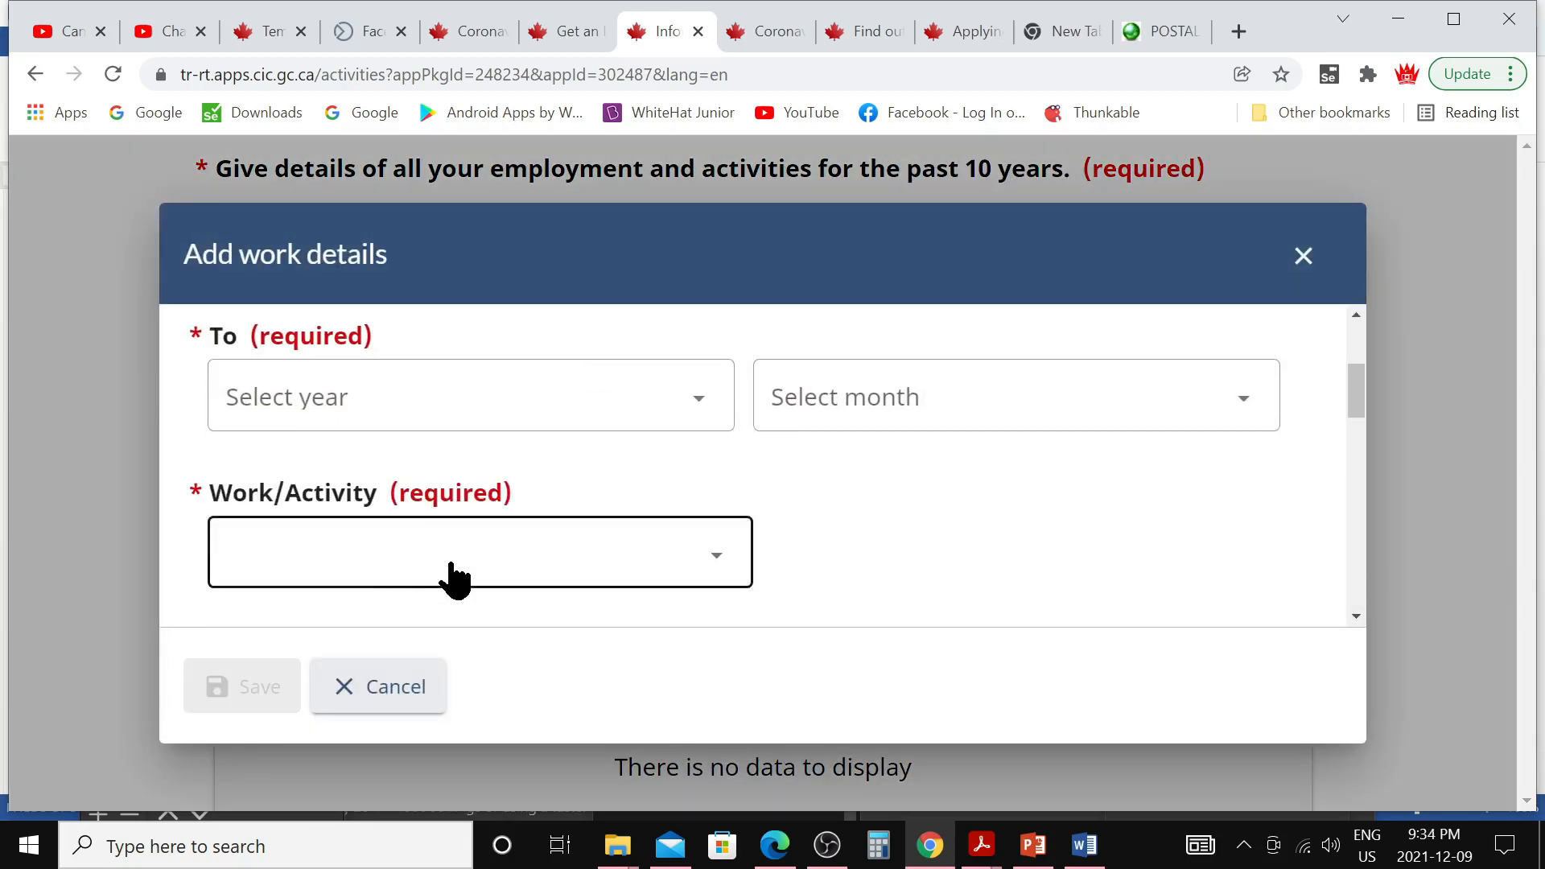
{"action": "scroll", "coordinate": [448, 563], "scroll_direction": "down", "scroll_amount": 5}
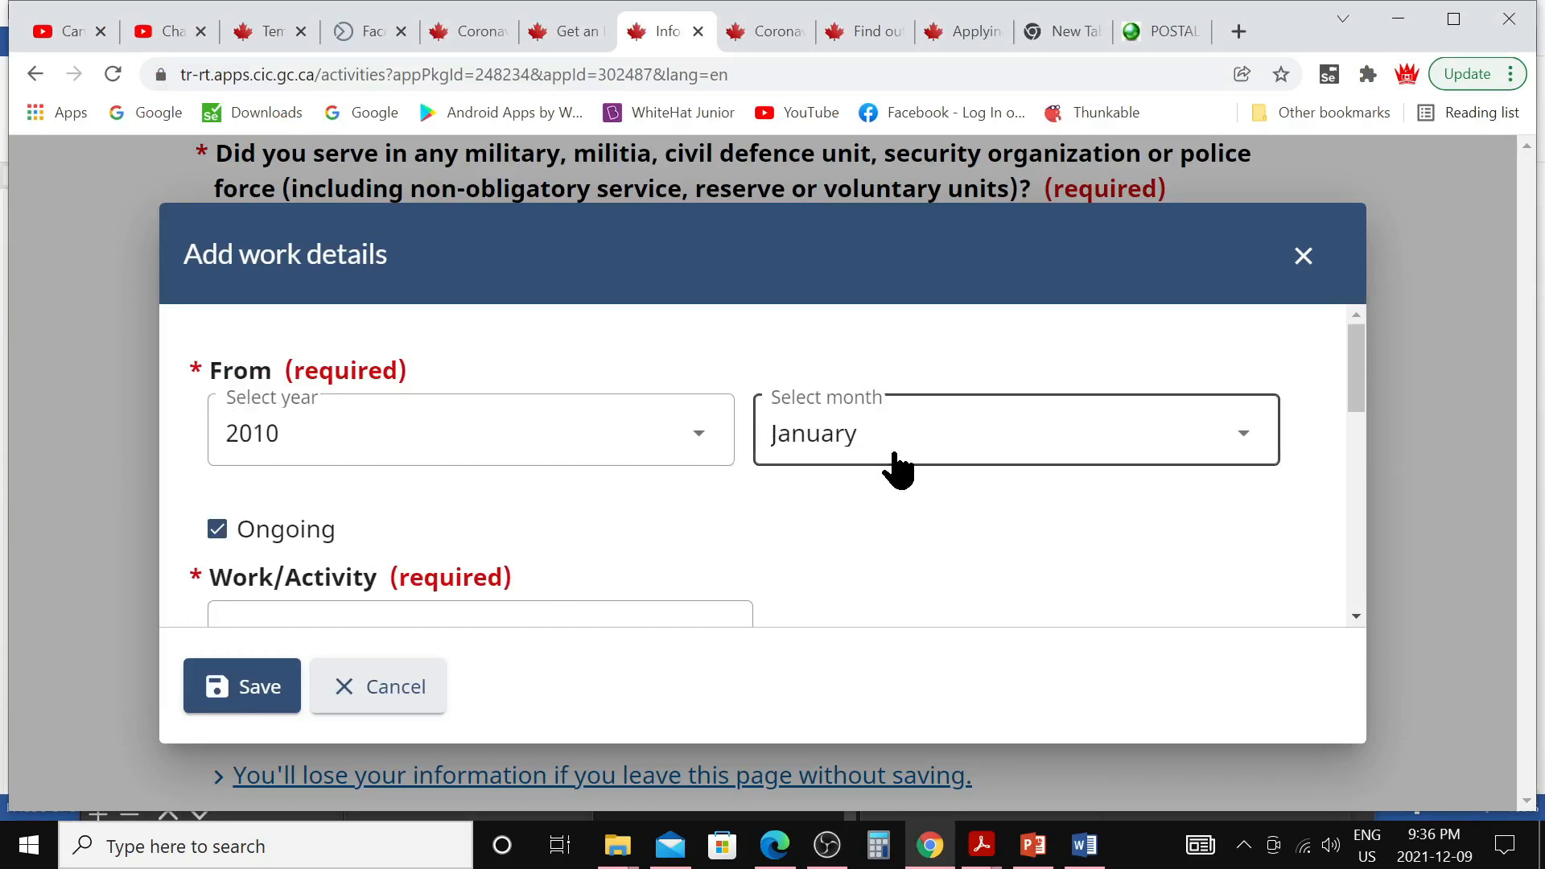
{"action": "scroll", "coordinate": [777, 523], "scroll_direction": "down", "scroll_amount": 3}
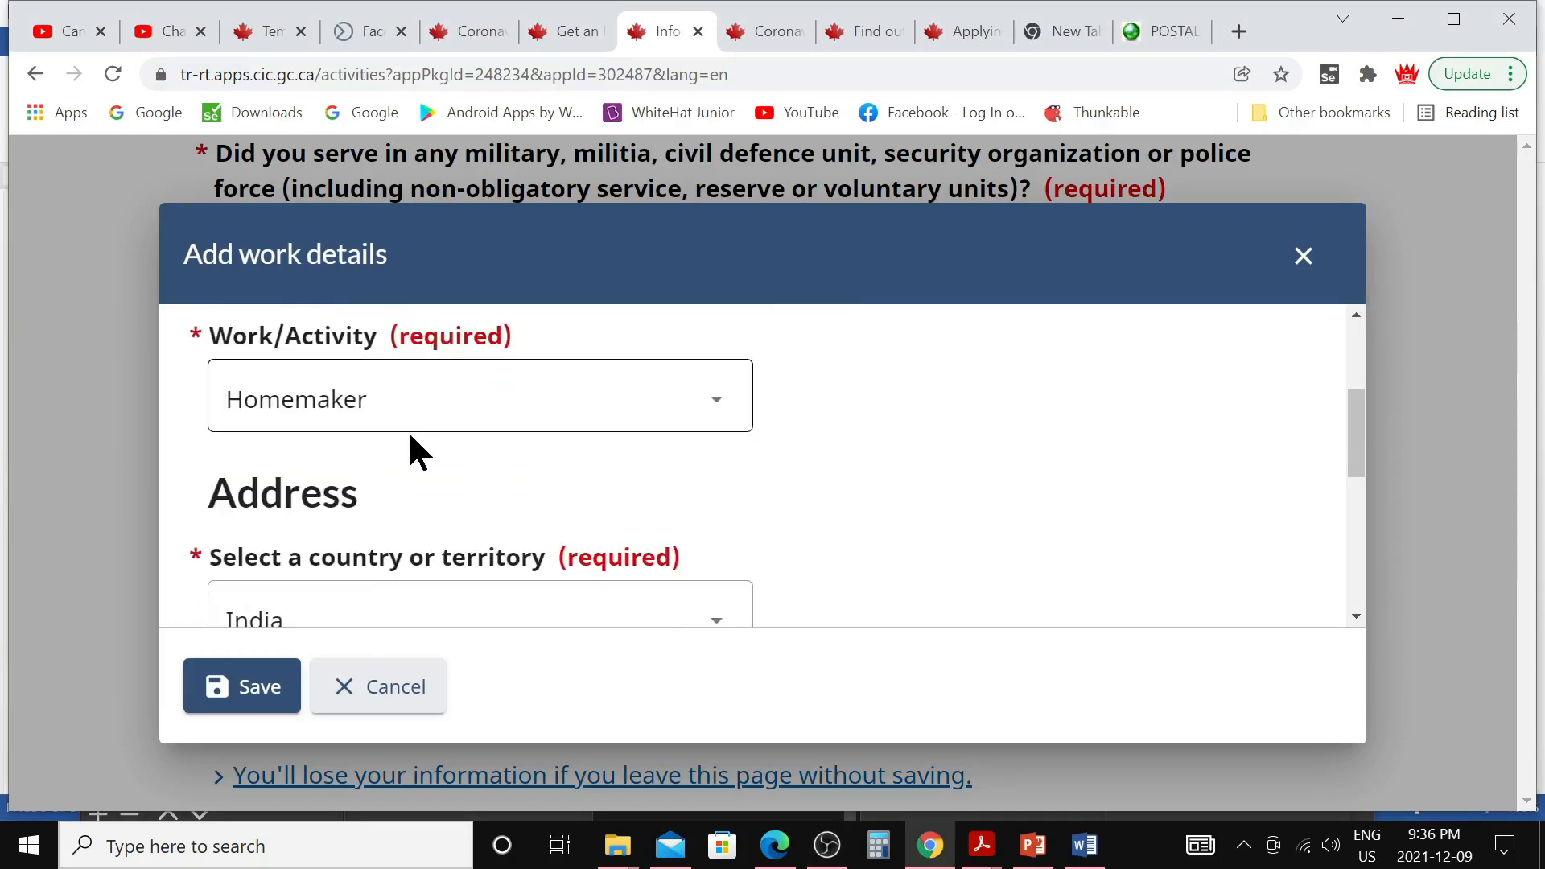
{"action": "scroll", "coordinate": [415, 451], "scroll_direction": "up", "scroll_amount": 2}
{"action": "left_click", "coordinate": [218, 409]}
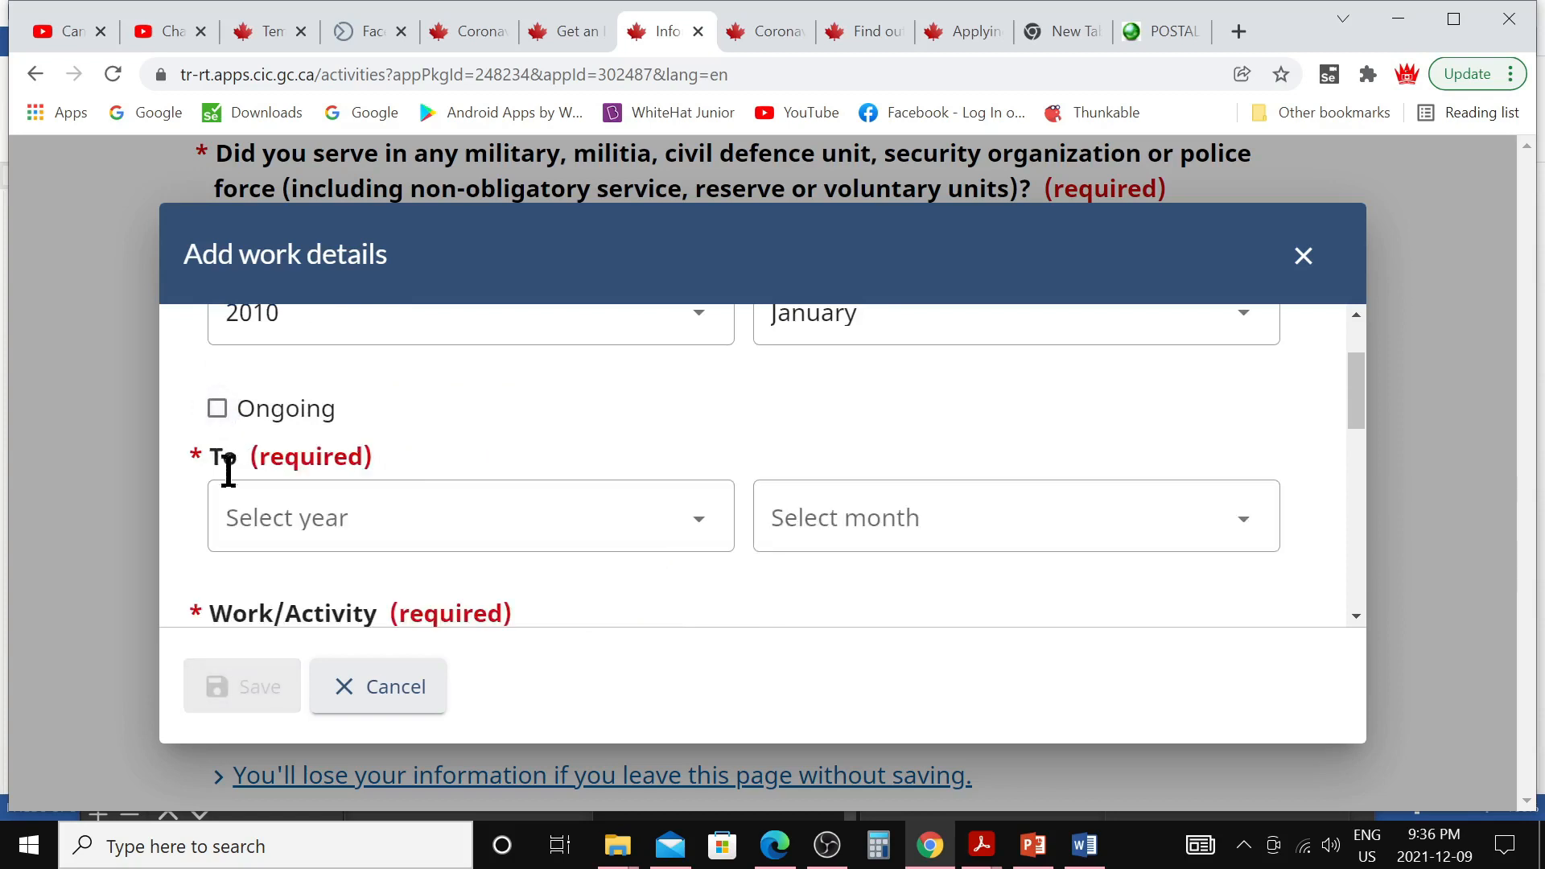
{"action": "left_click", "coordinate": [219, 409]}
{"action": "scroll", "coordinate": [425, 519], "scroll_direction": "down", "scroll_amount": 2}
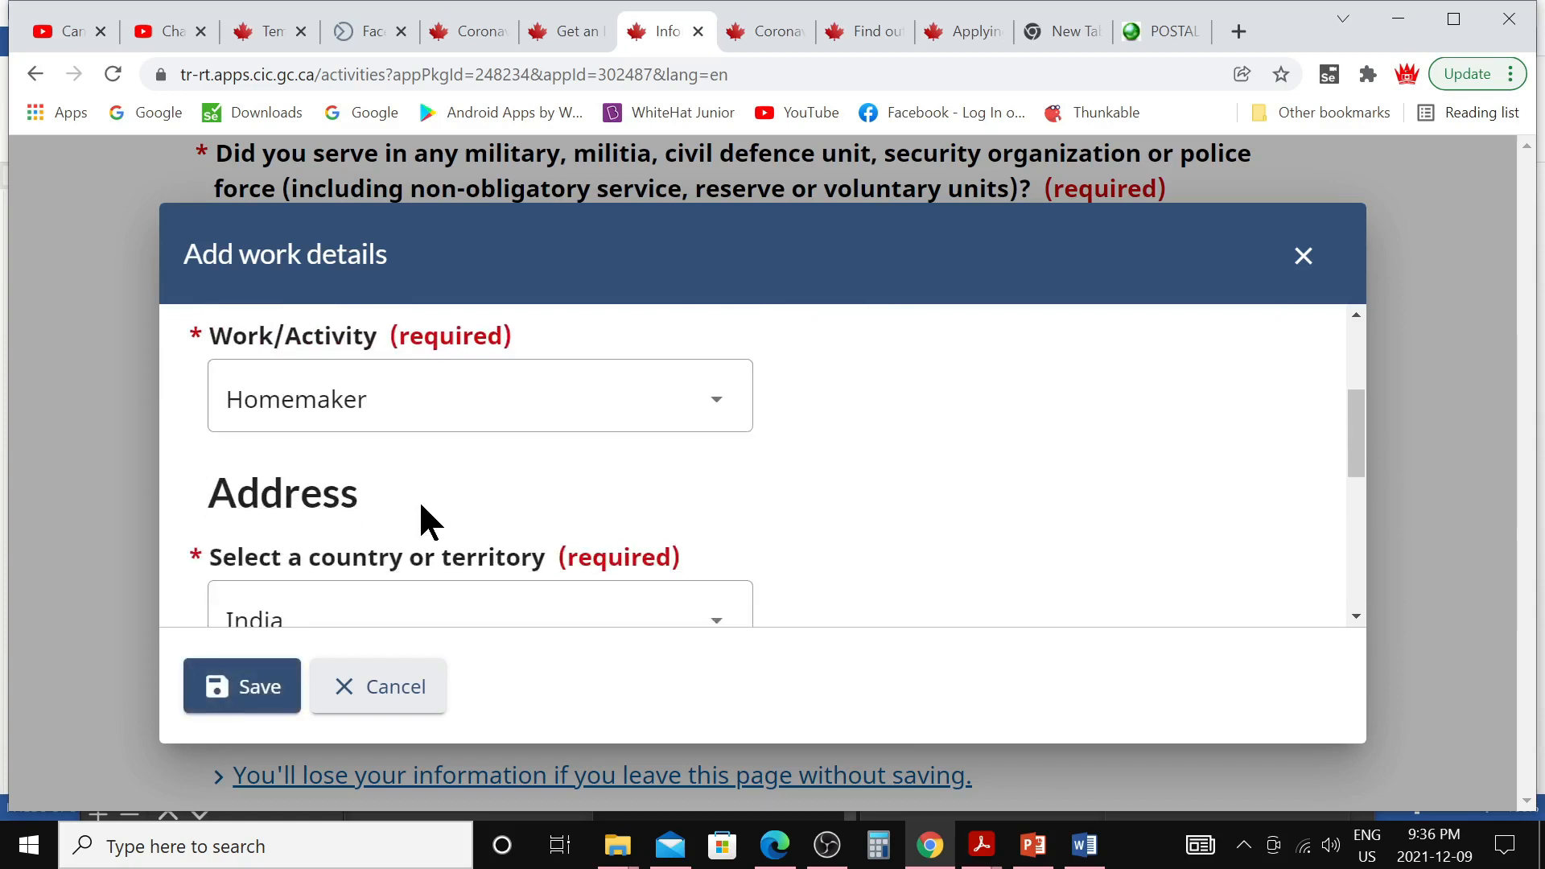
{"action": "scroll", "coordinate": [418, 507], "scroll_direction": "down", "scroll_amount": 2}
{"action": "scroll", "coordinate": [378, 443], "scroll_direction": "up", "scroll_amount": 2}
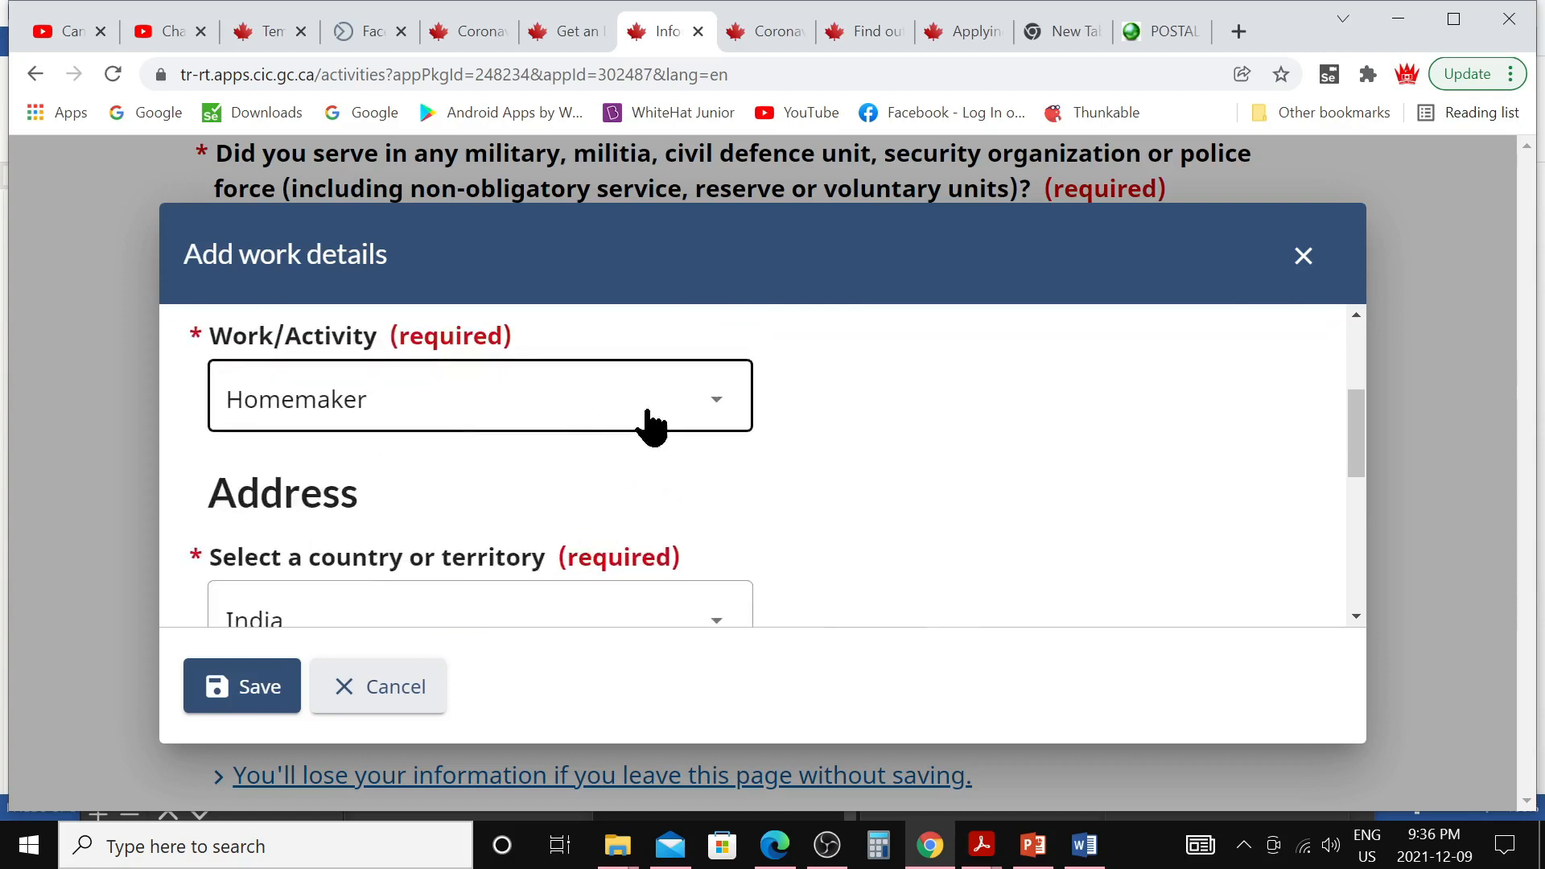
{"action": "scroll", "coordinate": [732, 439], "scroll_direction": "down", "scroll_amount": 5}
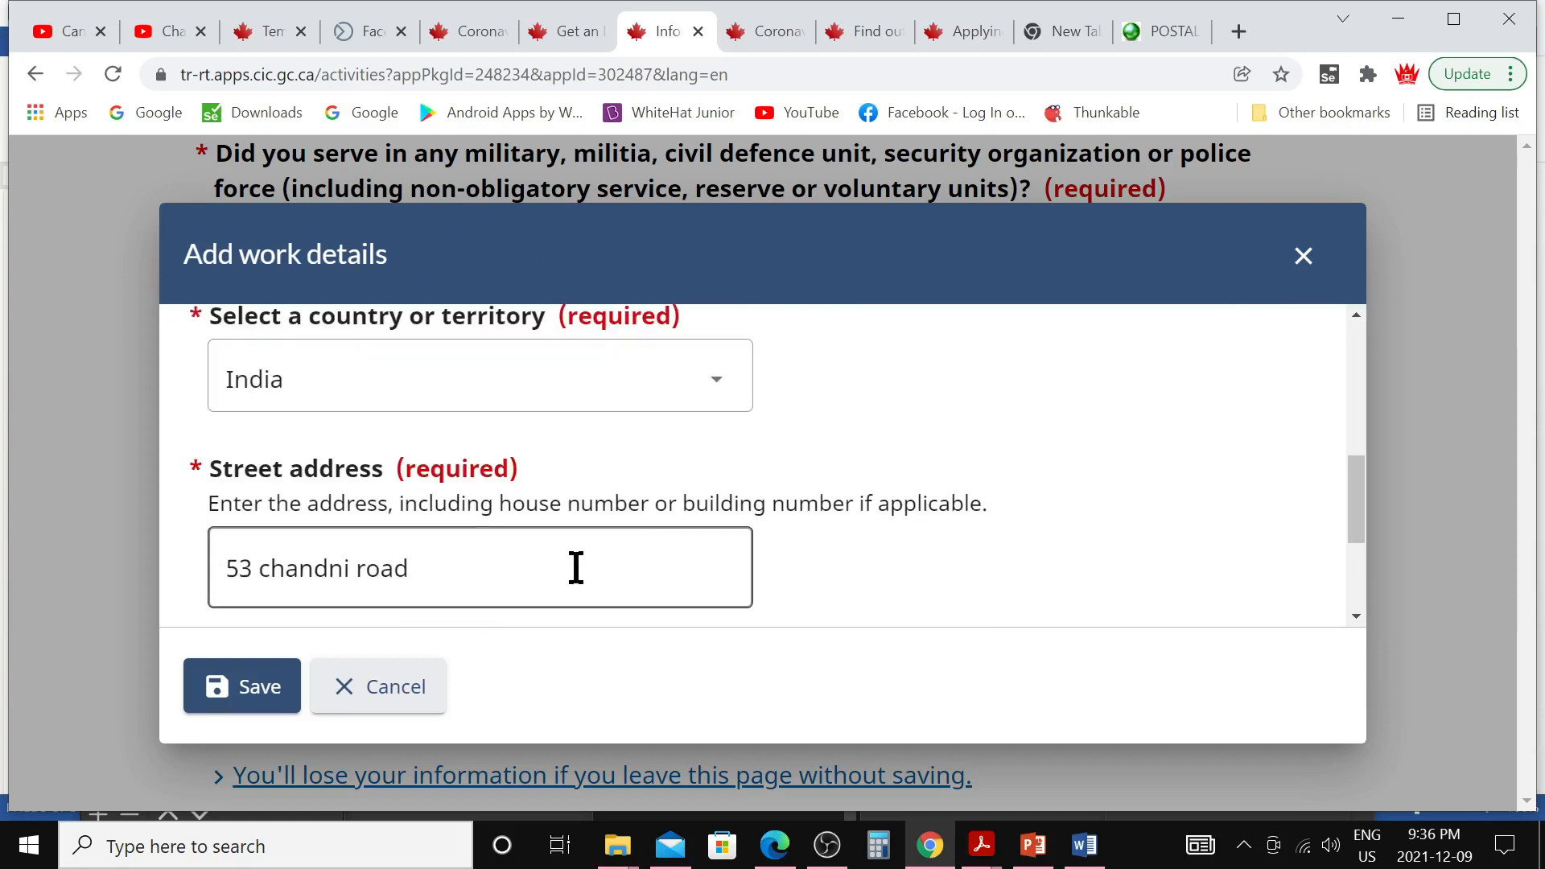
{"action": "scroll", "coordinate": [659, 515], "scroll_direction": "down", "scroll_amount": 1}
{"action": "left_click", "coordinate": [238, 692]}
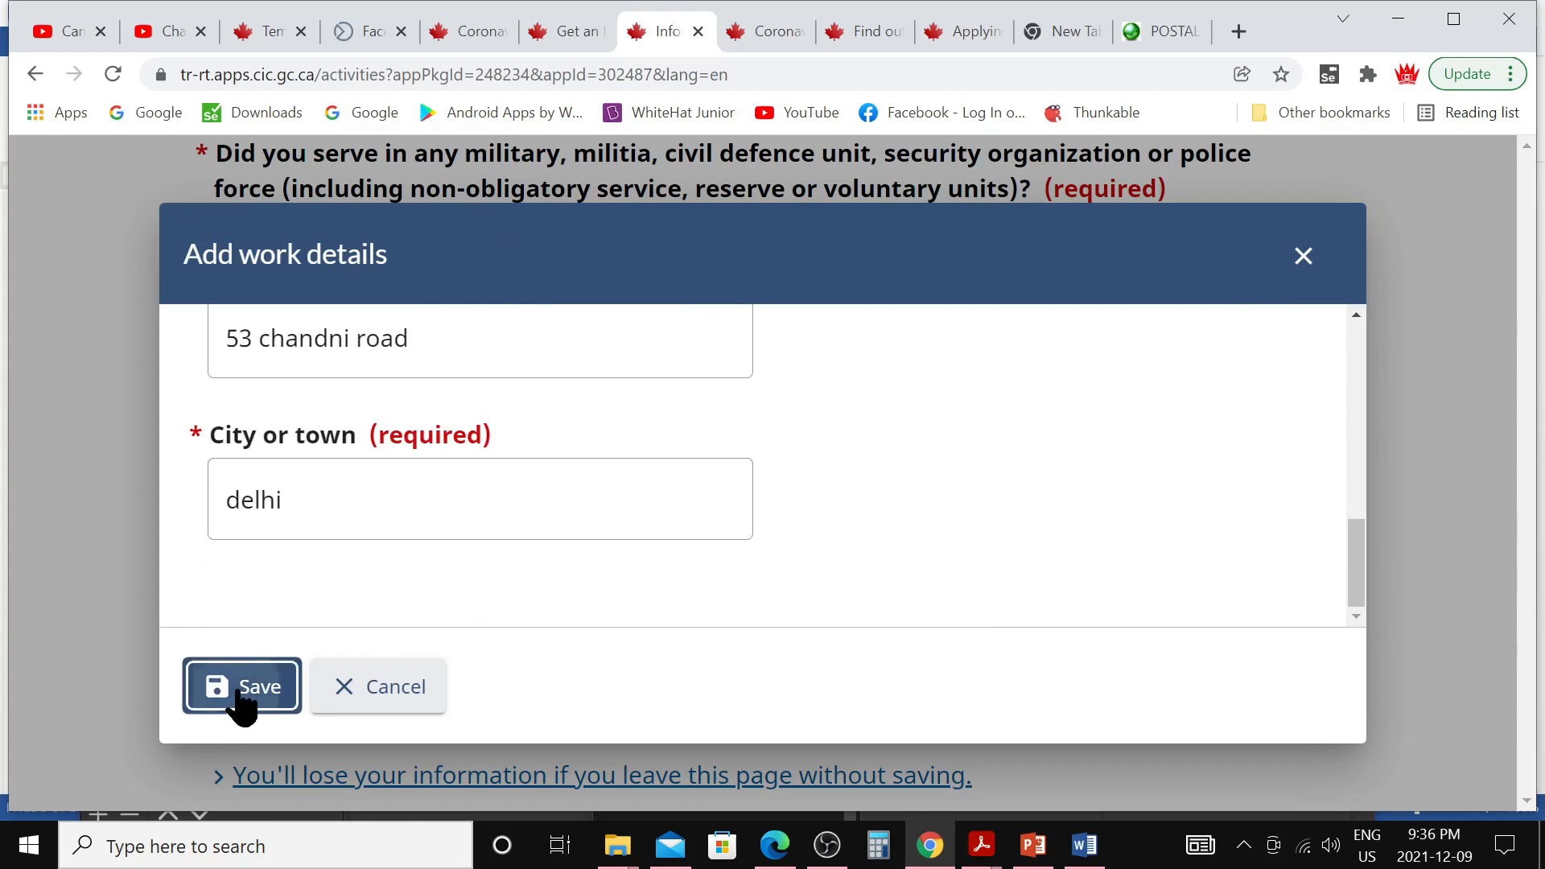
Save the employment and activities list and continue to Travel history
{"action": "scroll", "coordinate": [563, 587], "scroll_direction": "down", "scroll_amount": 3}
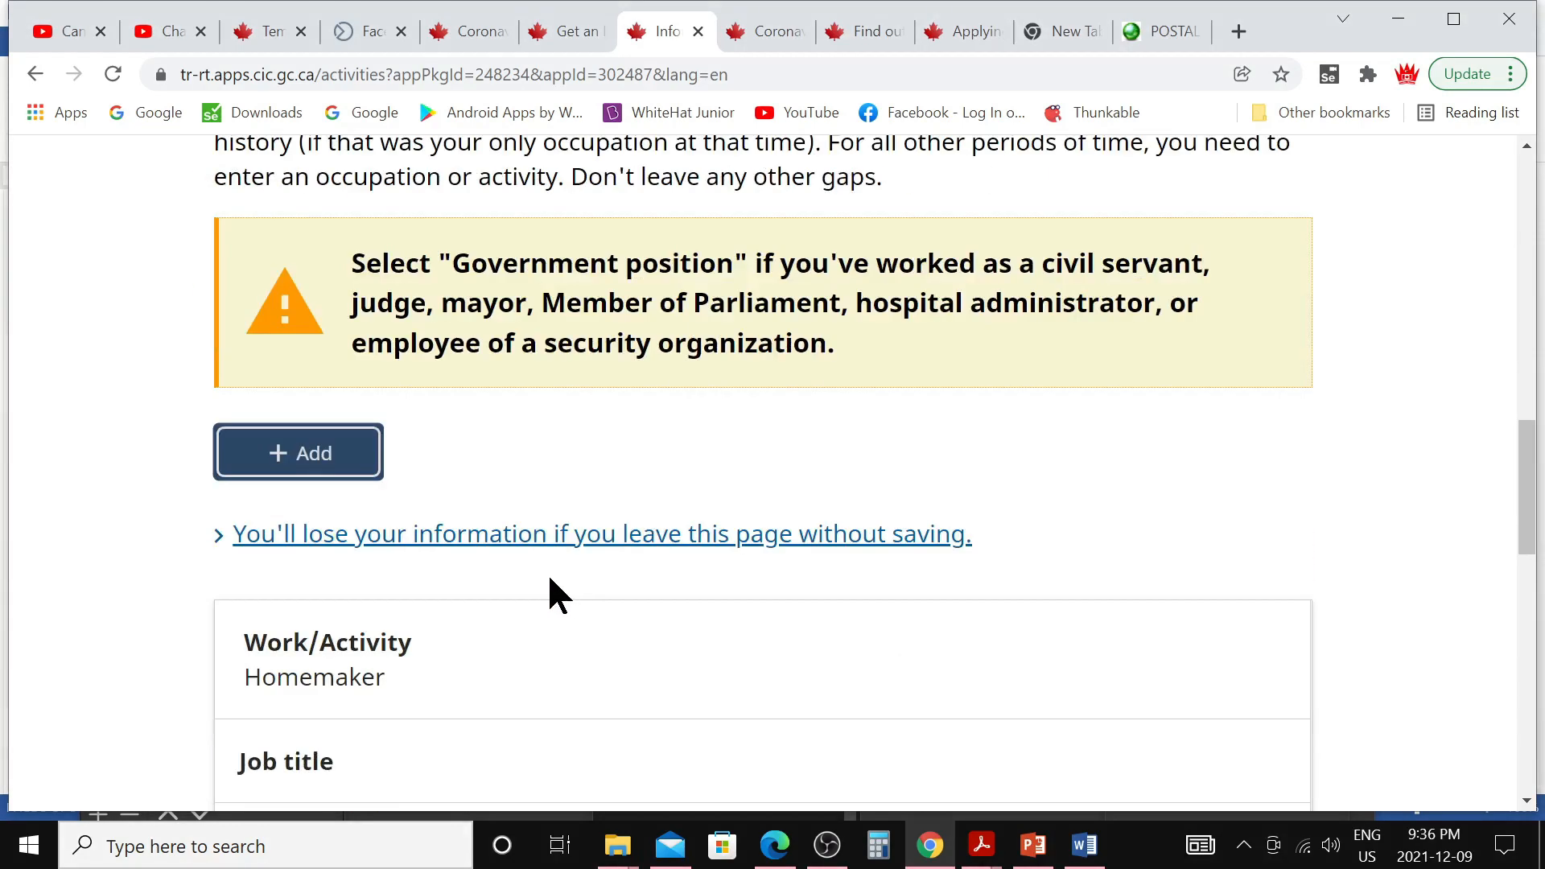
{"action": "scroll", "coordinate": [552, 591], "scroll_direction": "down", "scroll_amount": 3}
{"action": "scroll", "coordinate": [756, 607], "scroll_direction": "up", "scroll_amount": 1}
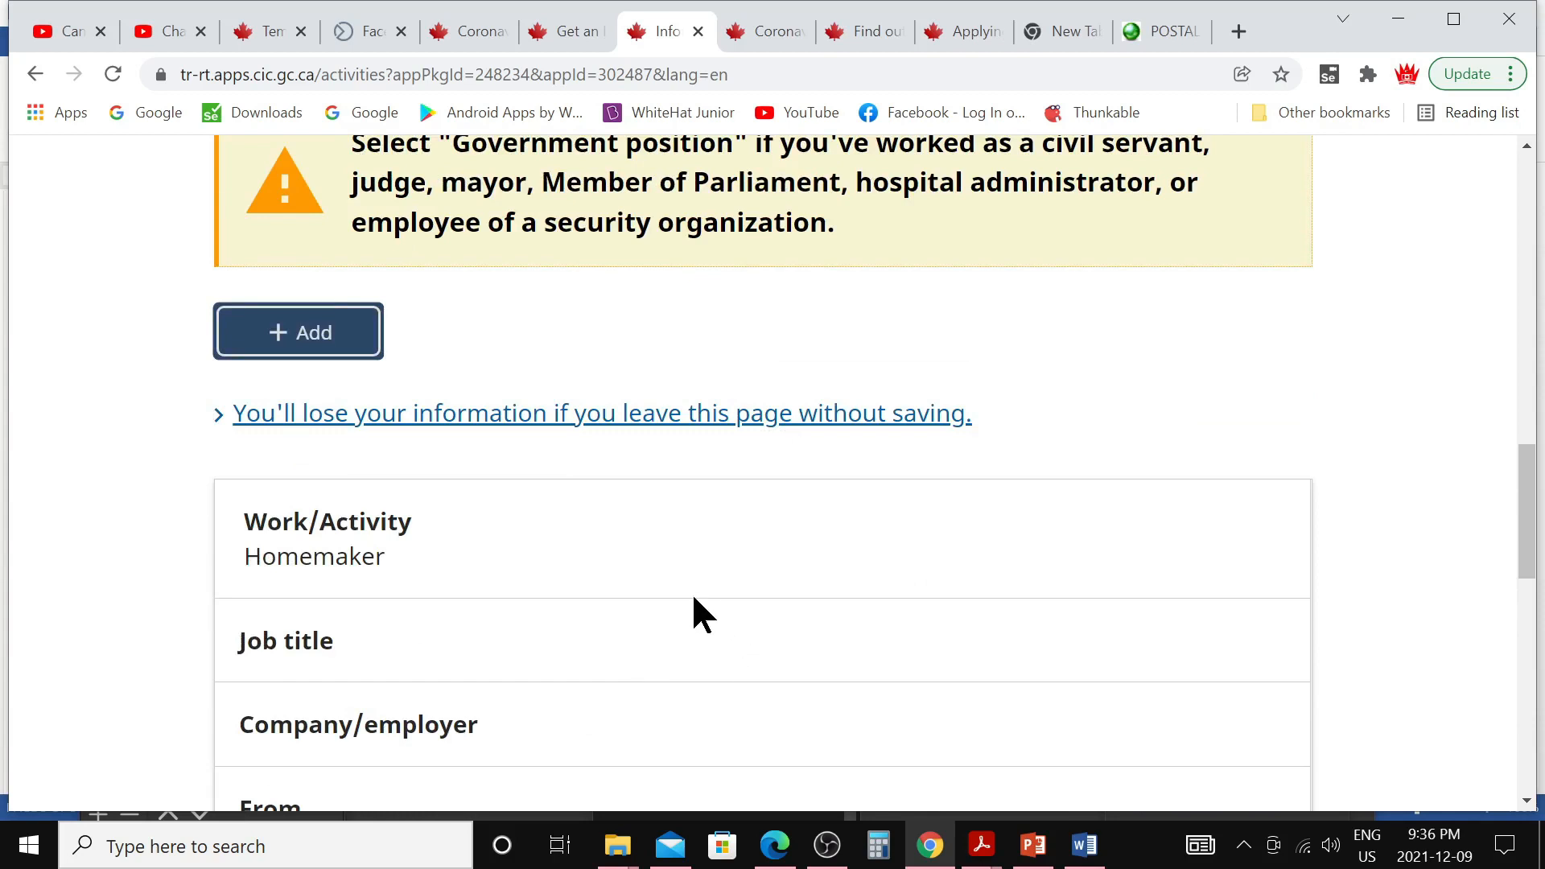
{"action": "scroll", "coordinate": [665, 597], "scroll_direction": "down", "scroll_amount": 7}
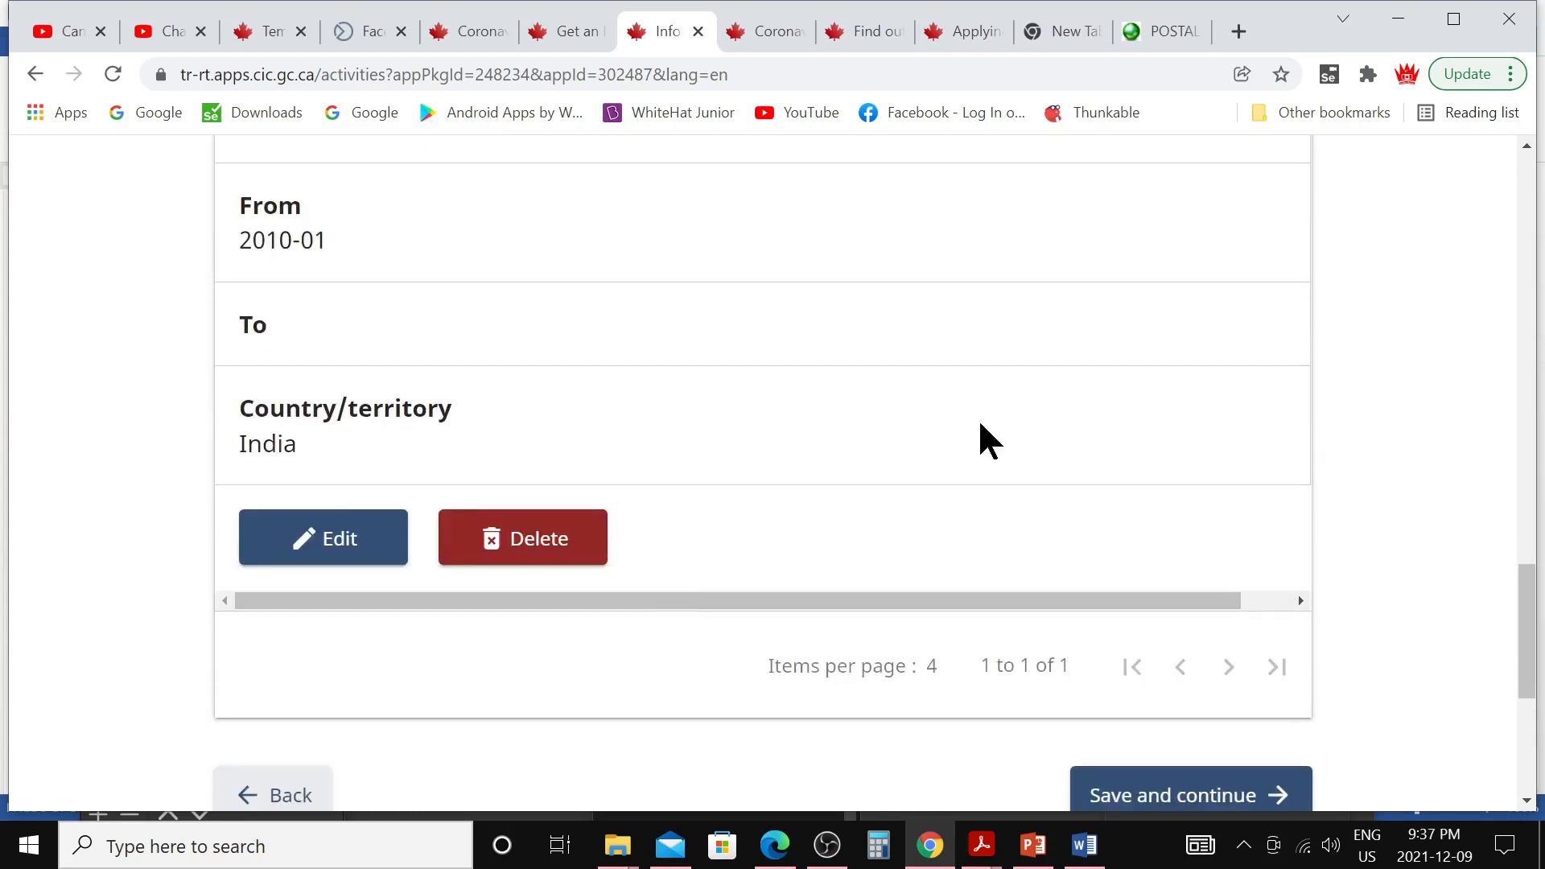
{"action": "scroll", "coordinate": [1175, 785], "scroll_direction": "down", "scroll_amount": 3}
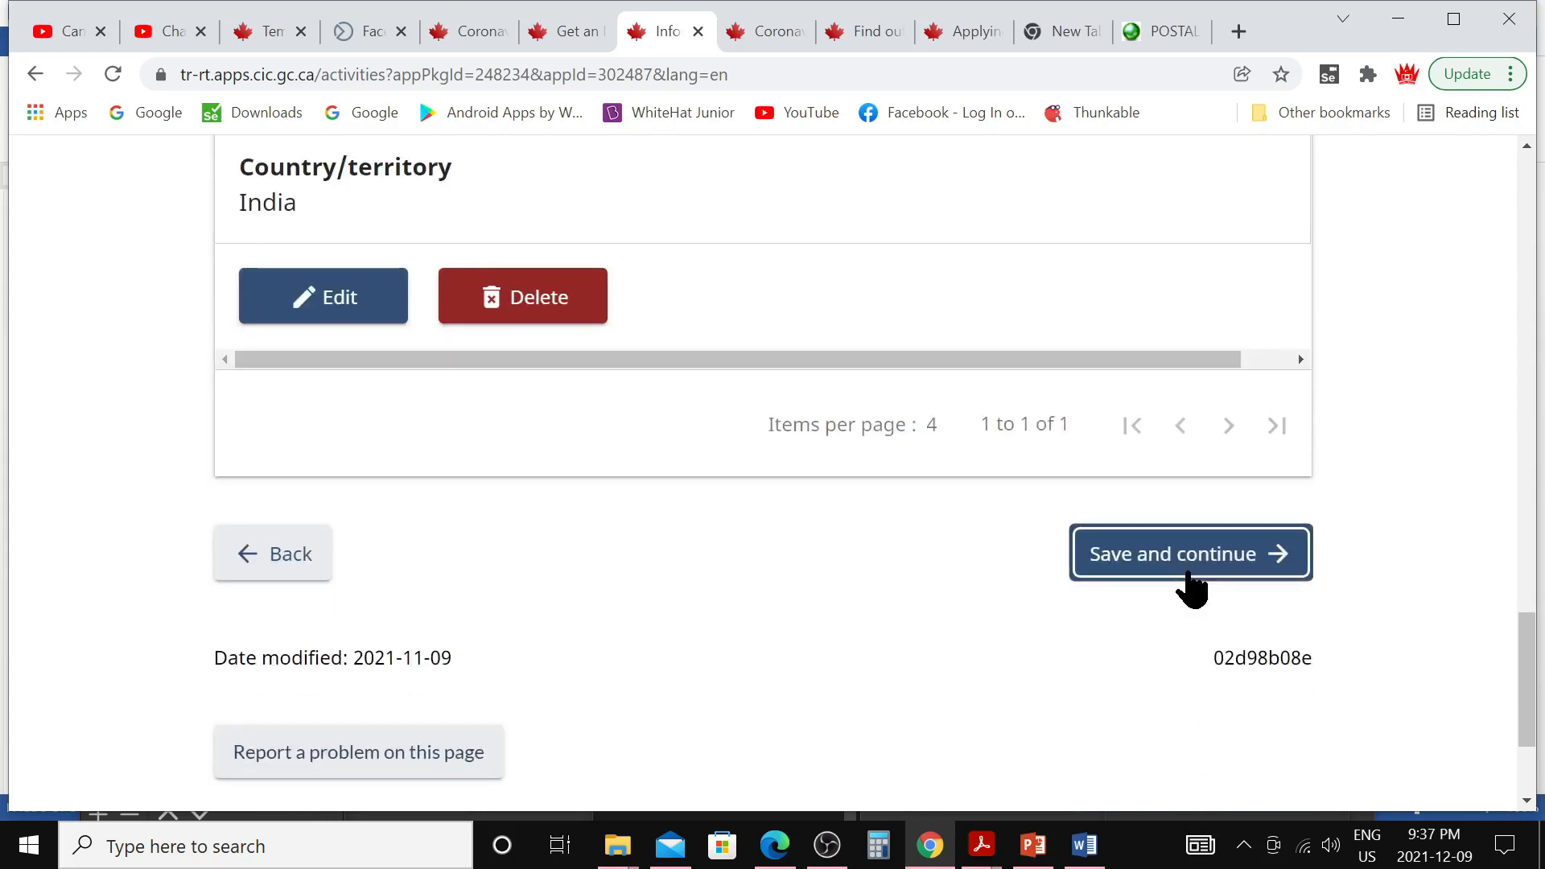
{"action": "left_click", "coordinate": [1190, 588]}
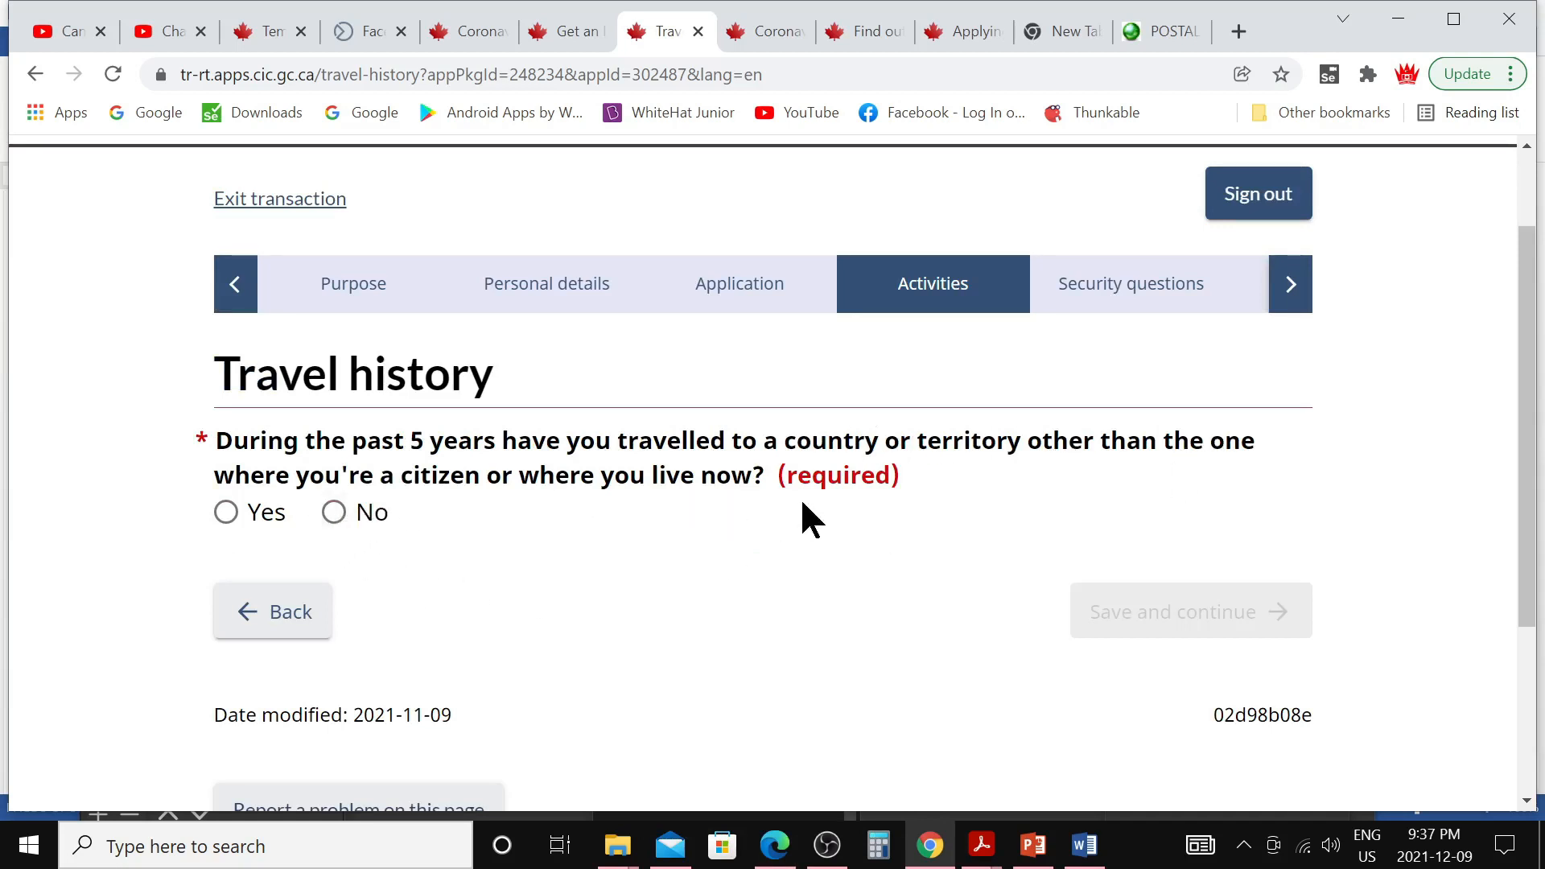
Answer No to travelling in the past 5 years and continue
{"action": "left_click", "coordinate": [226, 512]}
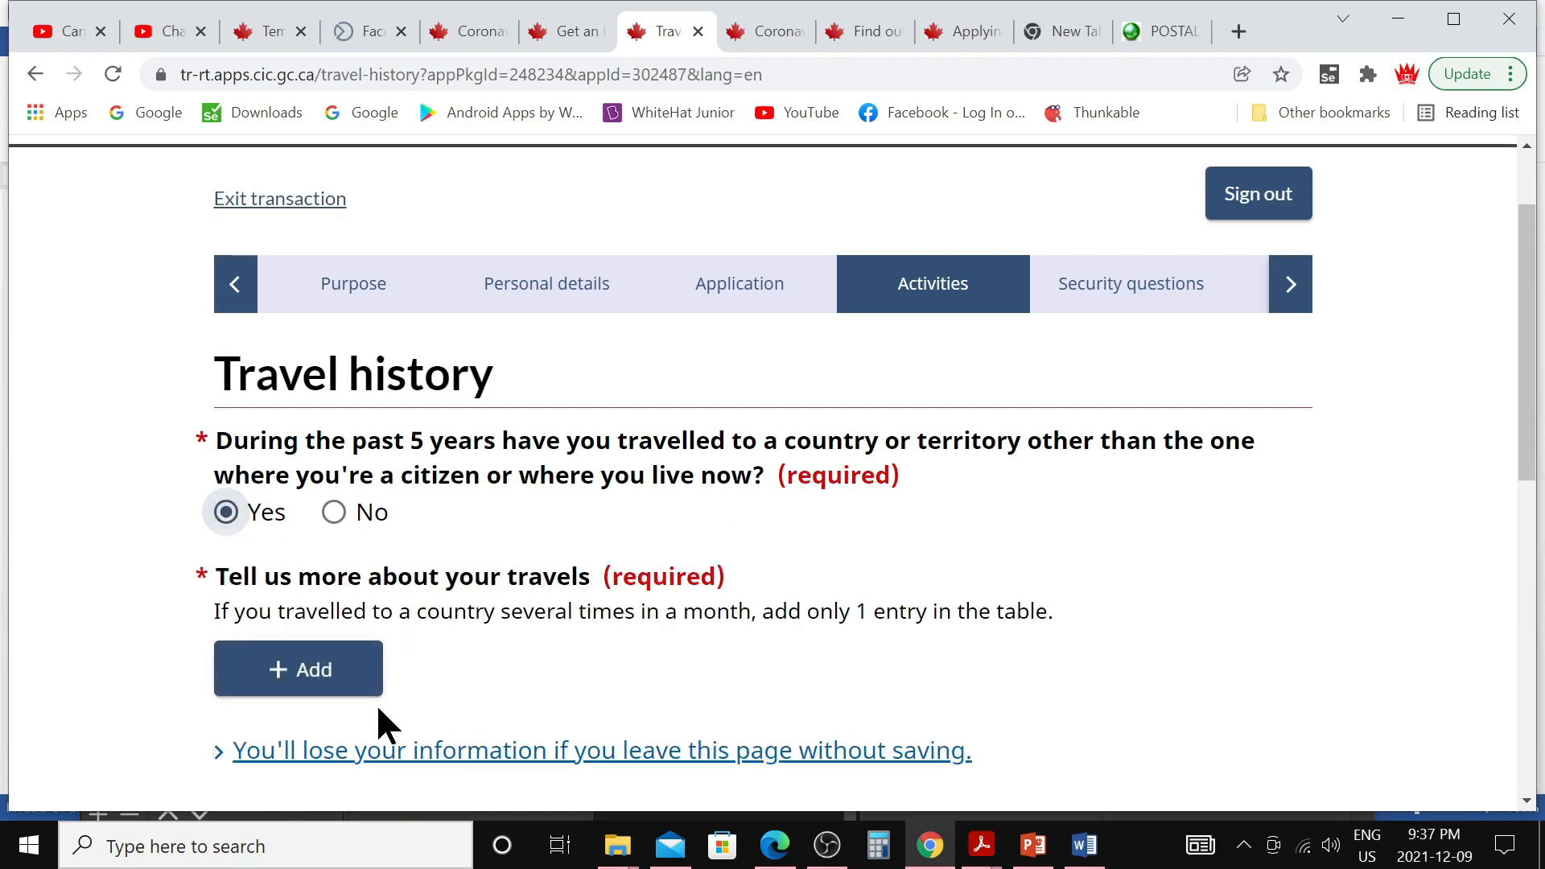
{"action": "left_click", "coordinate": [335, 512]}
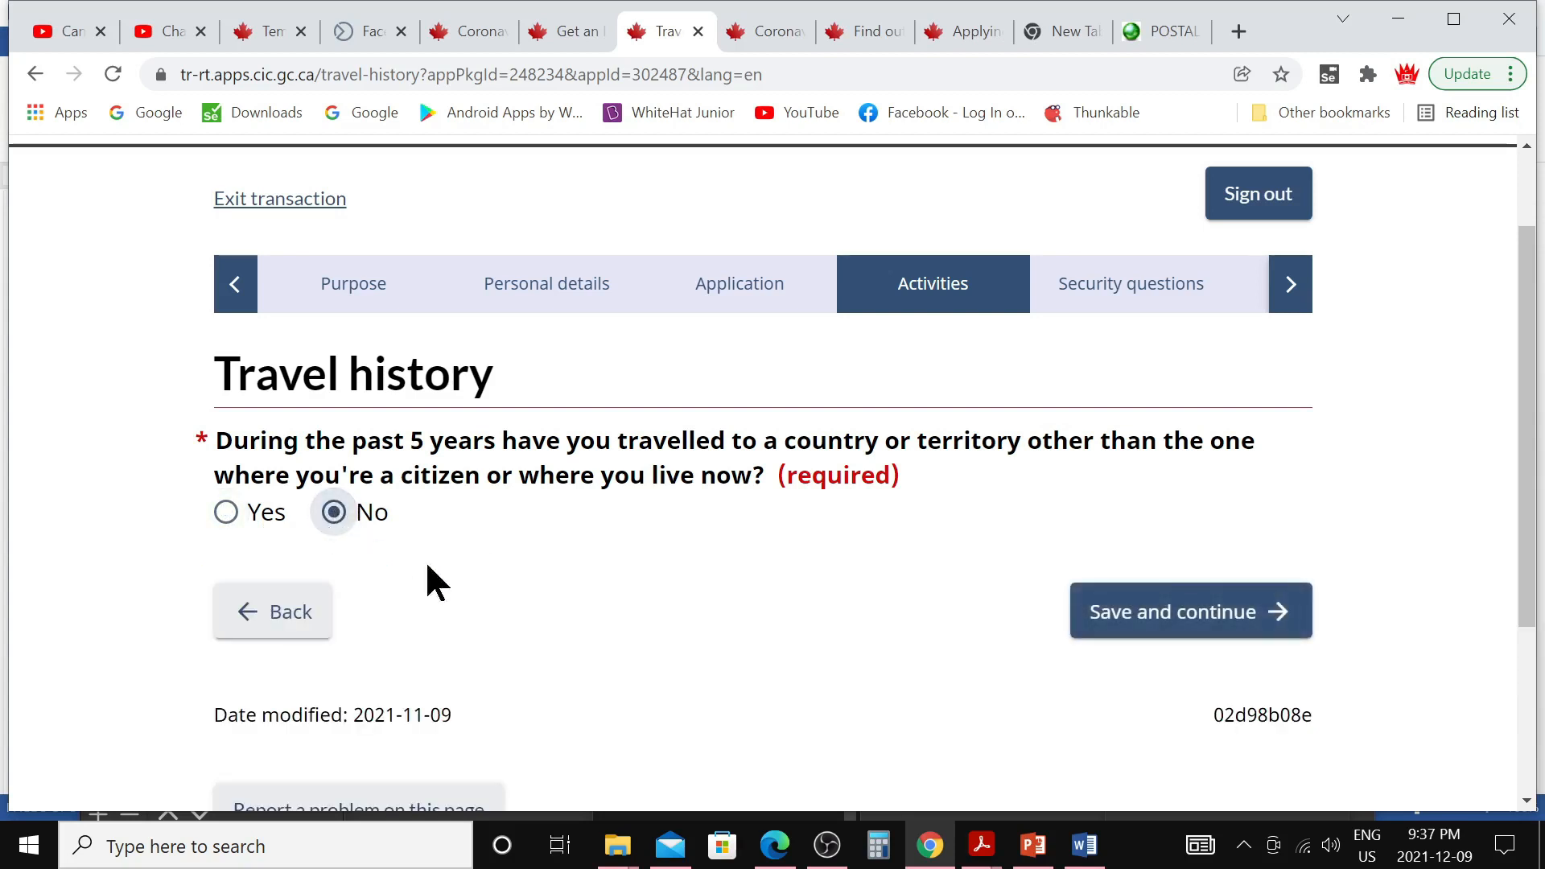
{"action": "left_click", "coordinate": [1109, 619]}
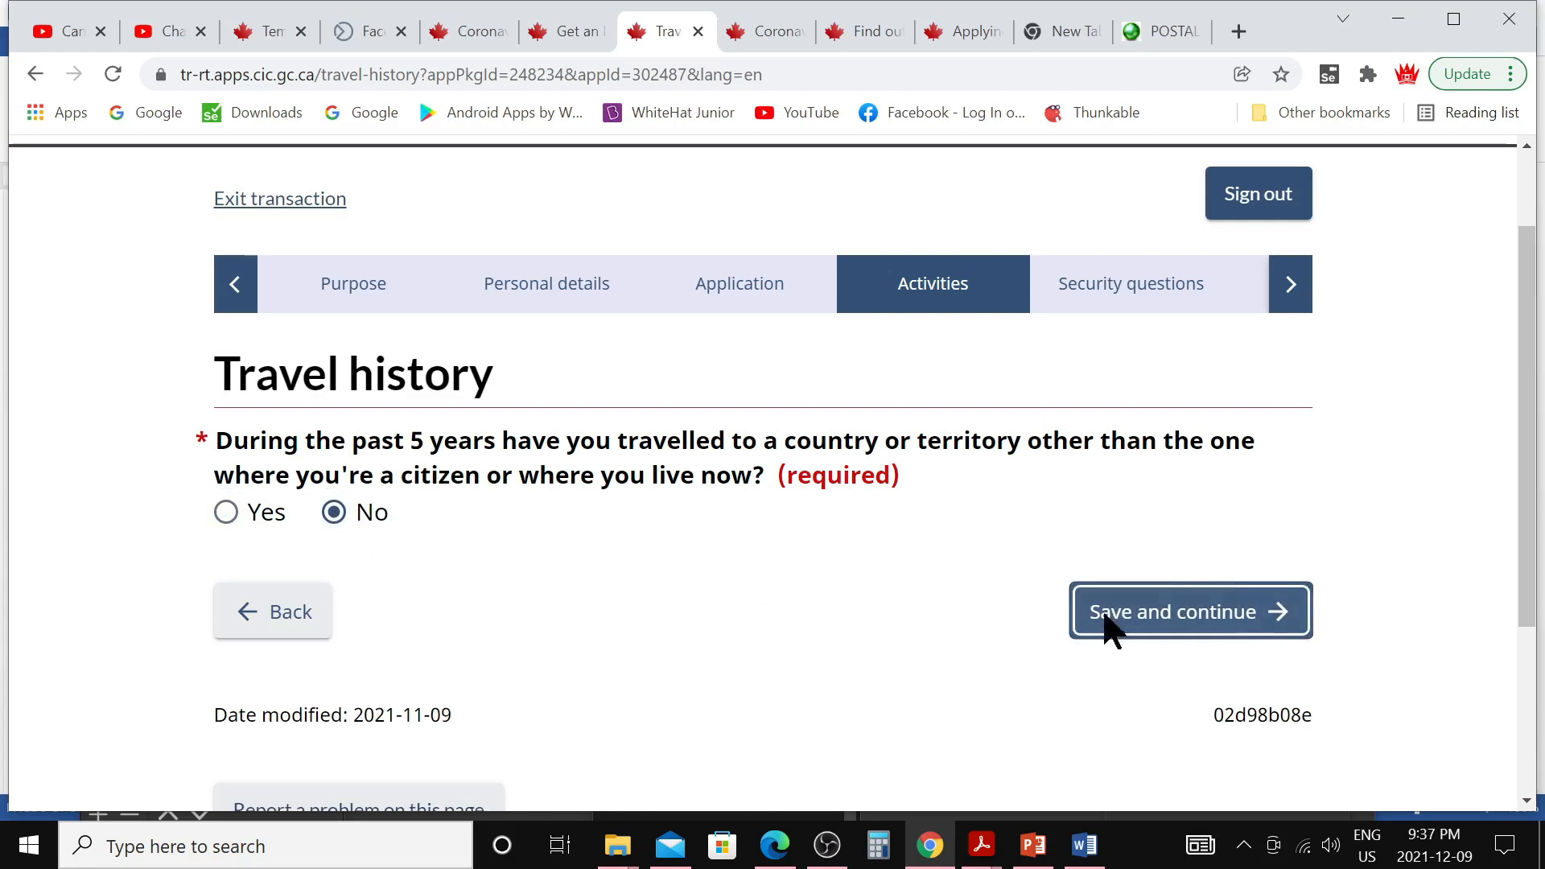
Answer No to staying in Canada without authorization and to prior visa refusals, then continue
{"action": "scroll", "coordinate": [823, 639], "scroll_direction": "down", "scroll_amount": 1}
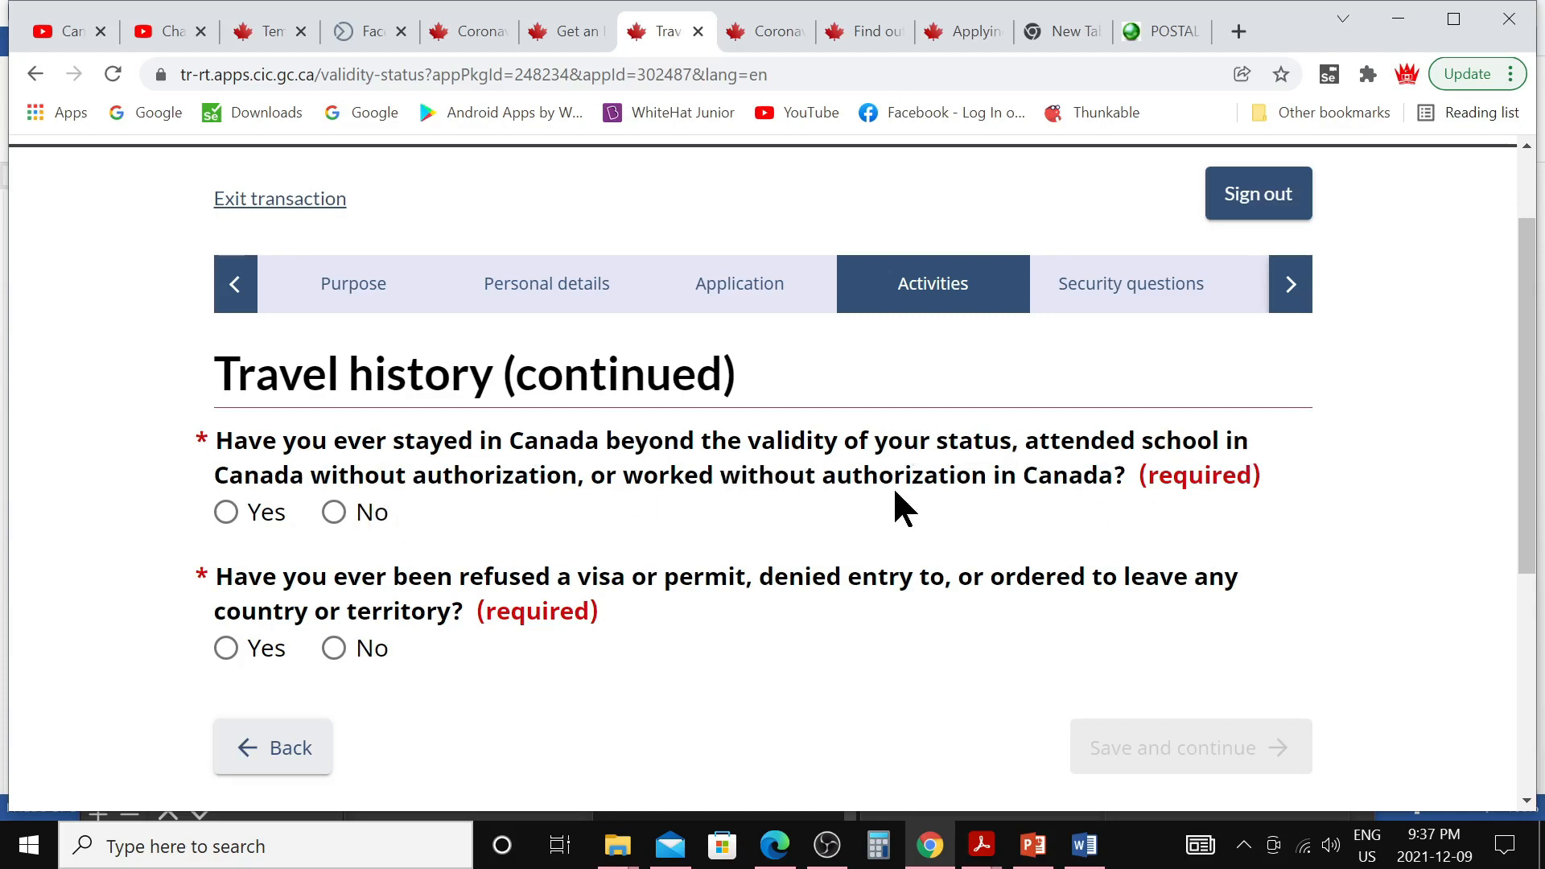
{"action": "left_click", "coordinate": [336, 512]}
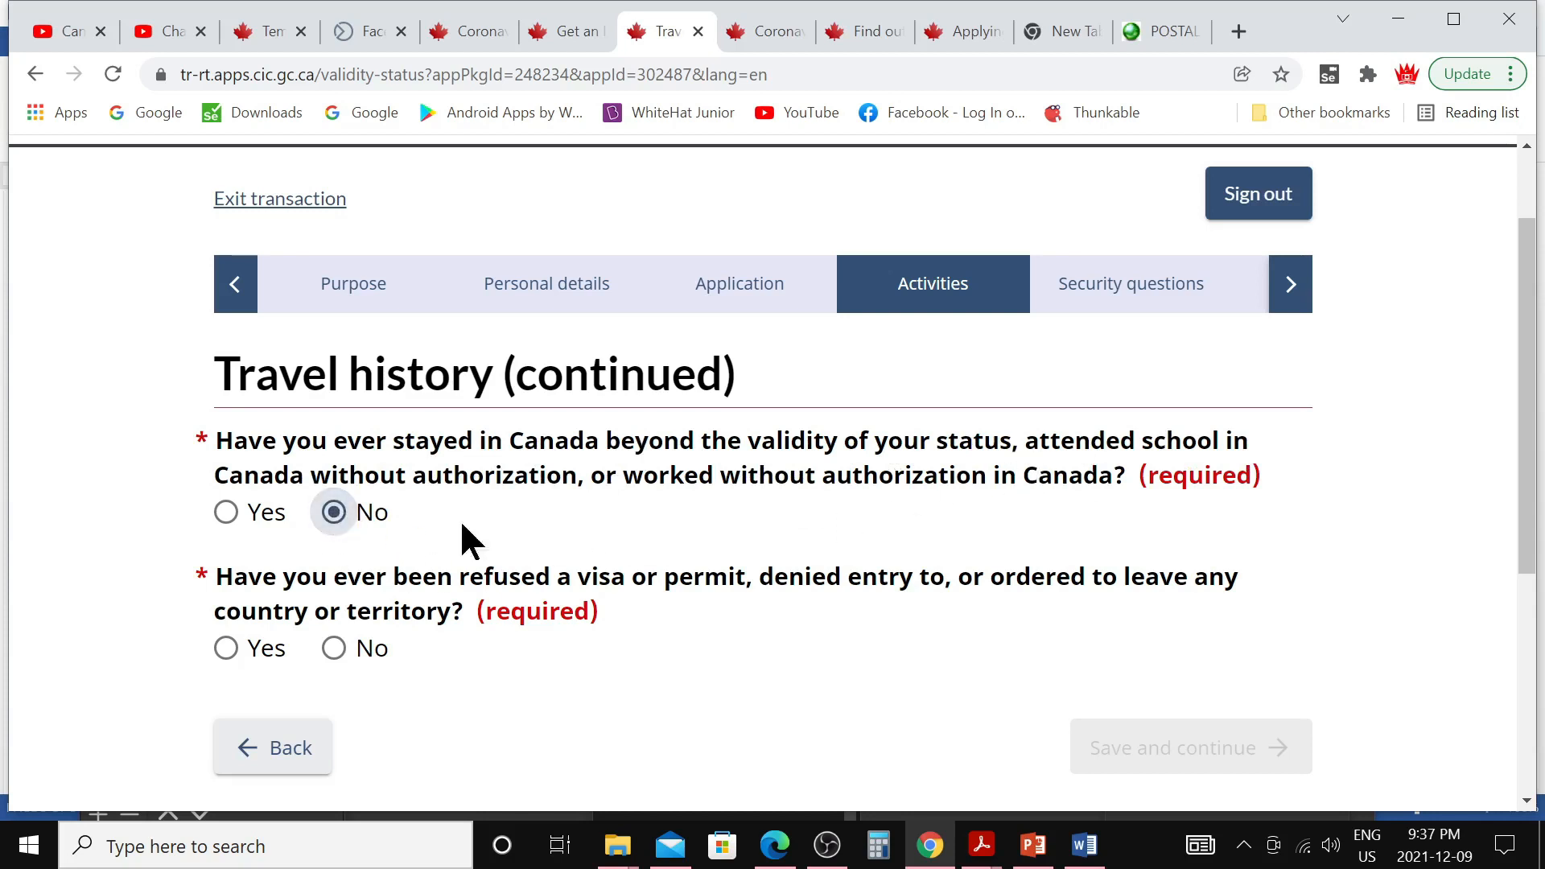
{"action": "scroll", "coordinate": [555, 527], "scroll_direction": "down", "scroll_amount": 1}
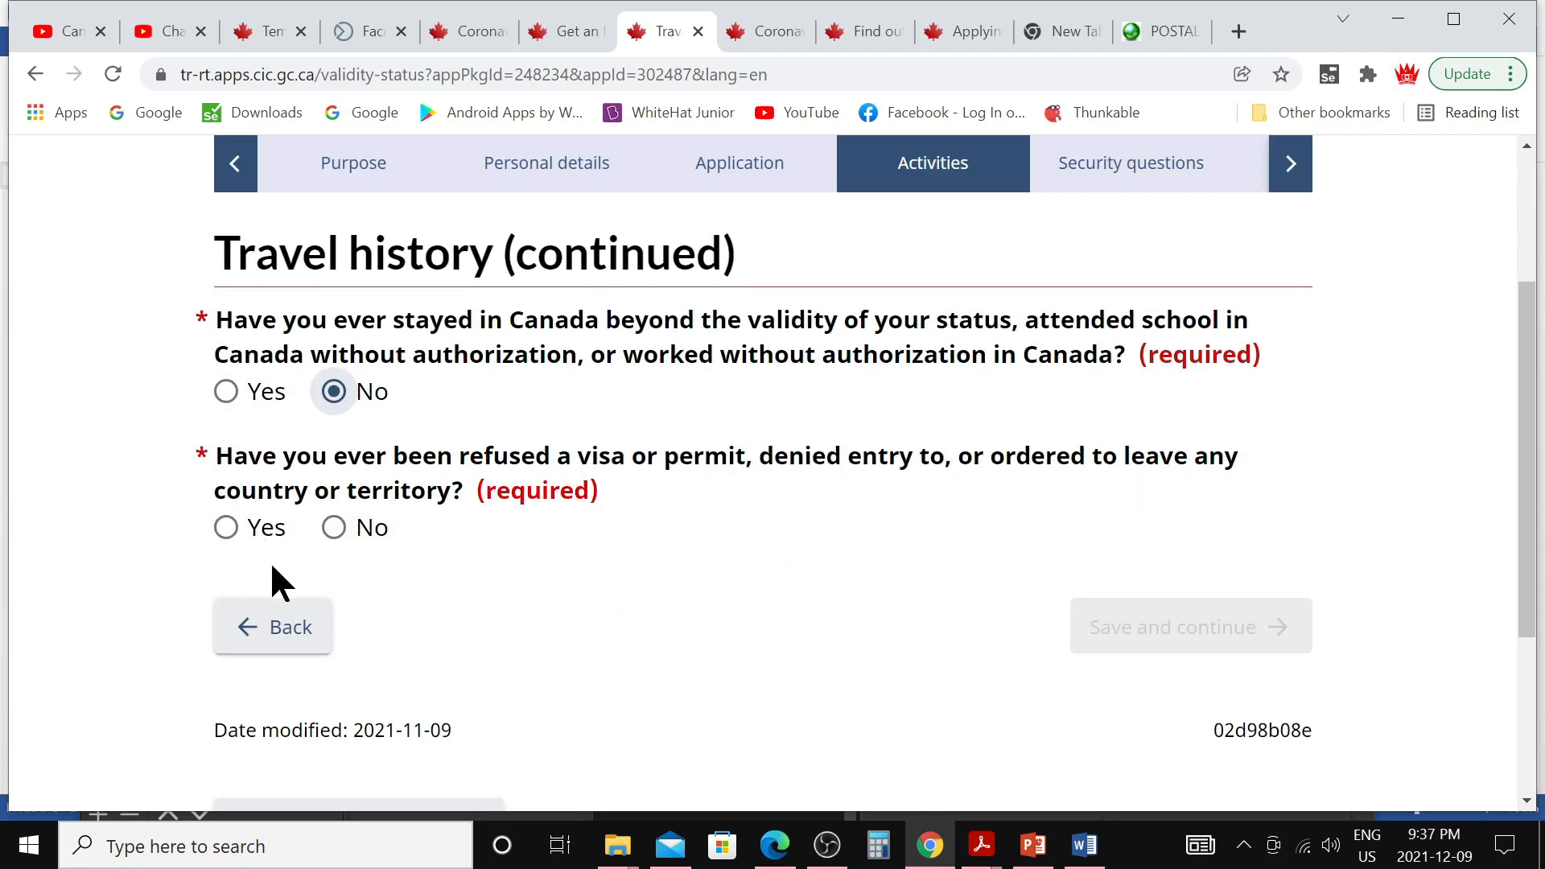
{"action": "left_click", "coordinate": [227, 531]}
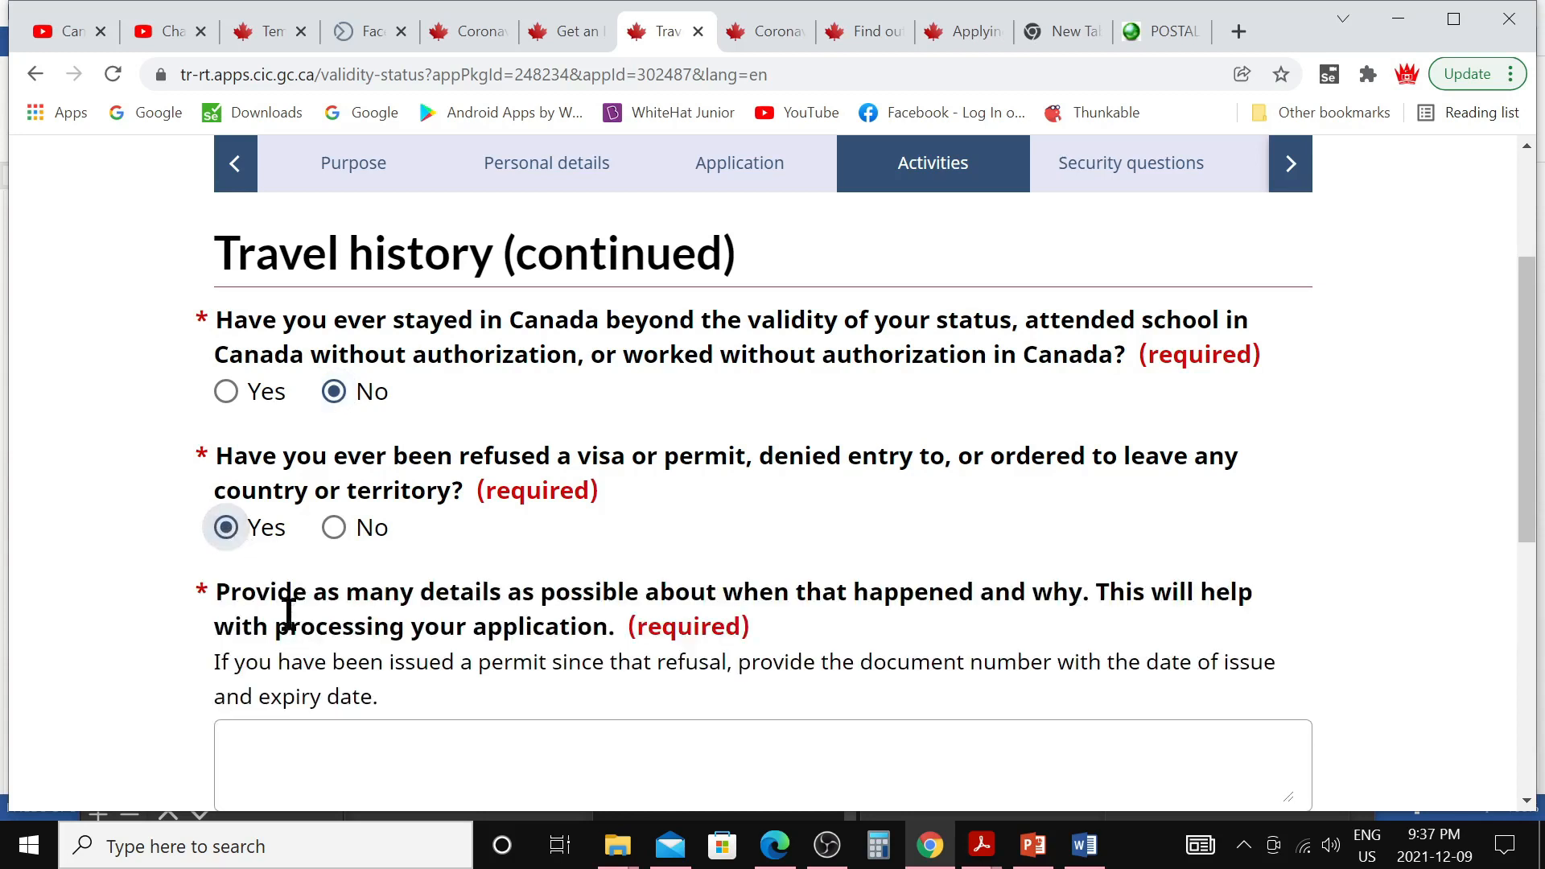
{"action": "left_click", "coordinate": [334, 529]}
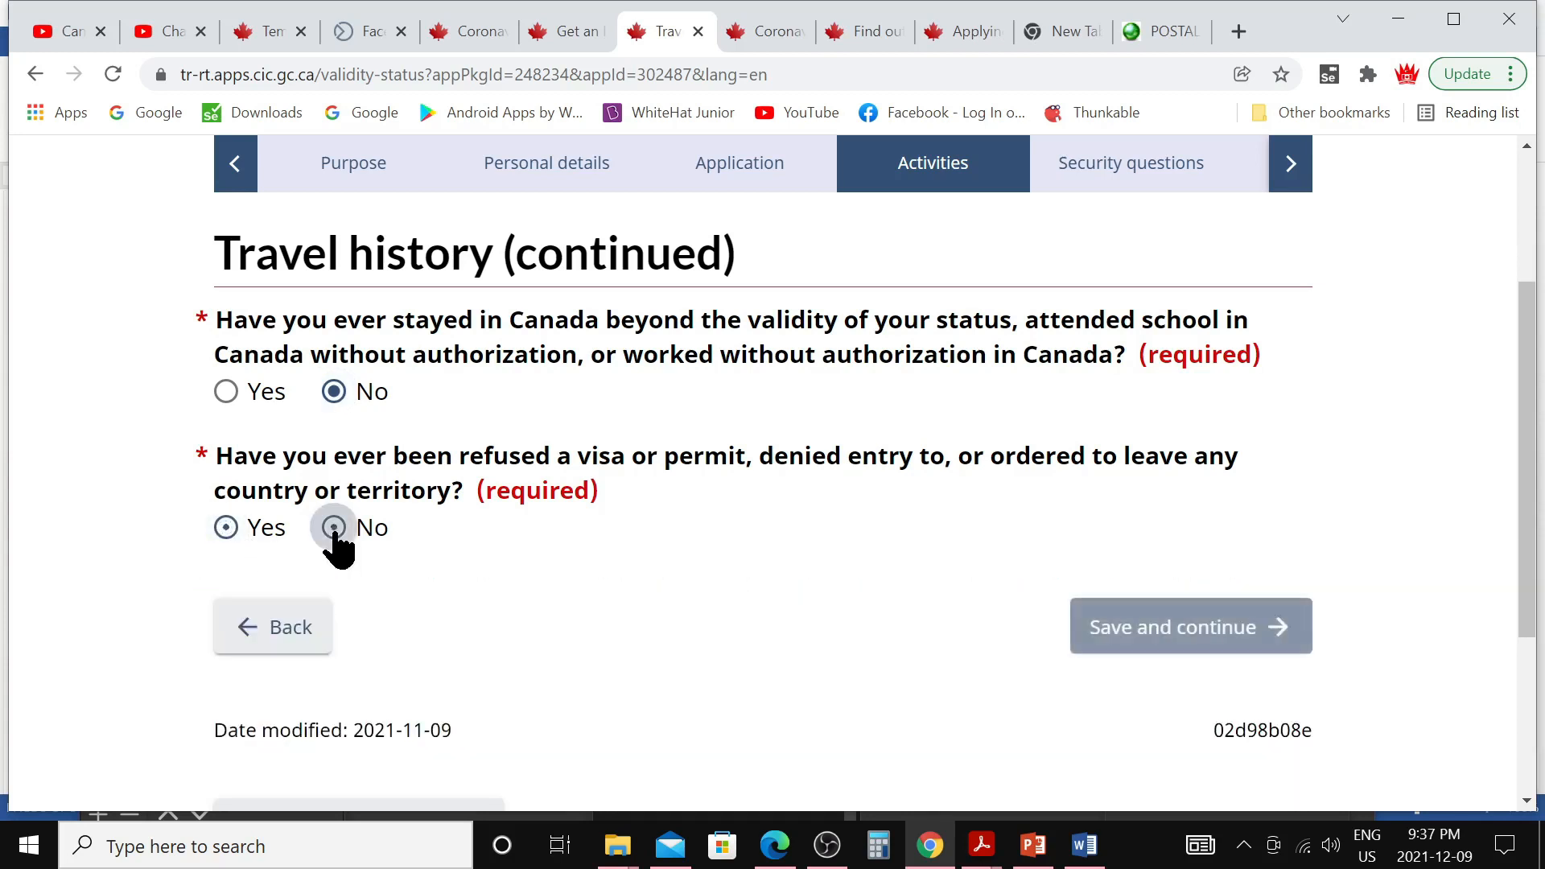
{"action": "left_click", "coordinate": [1113, 640]}
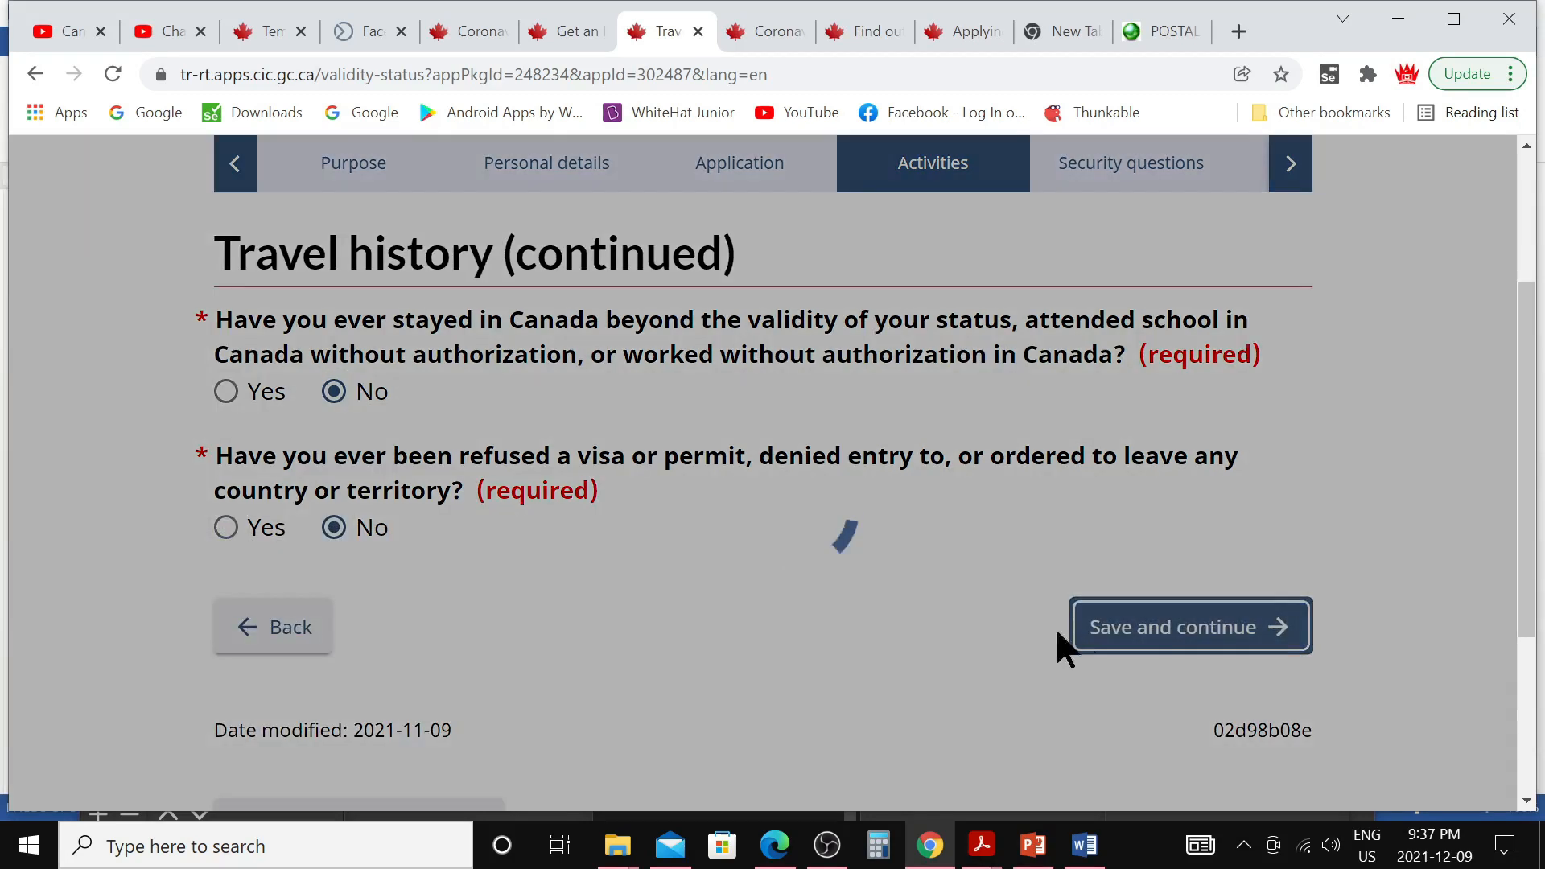
{"action": "scroll", "coordinate": [544, 649], "scroll_direction": "down", "scroll_amount": 3}
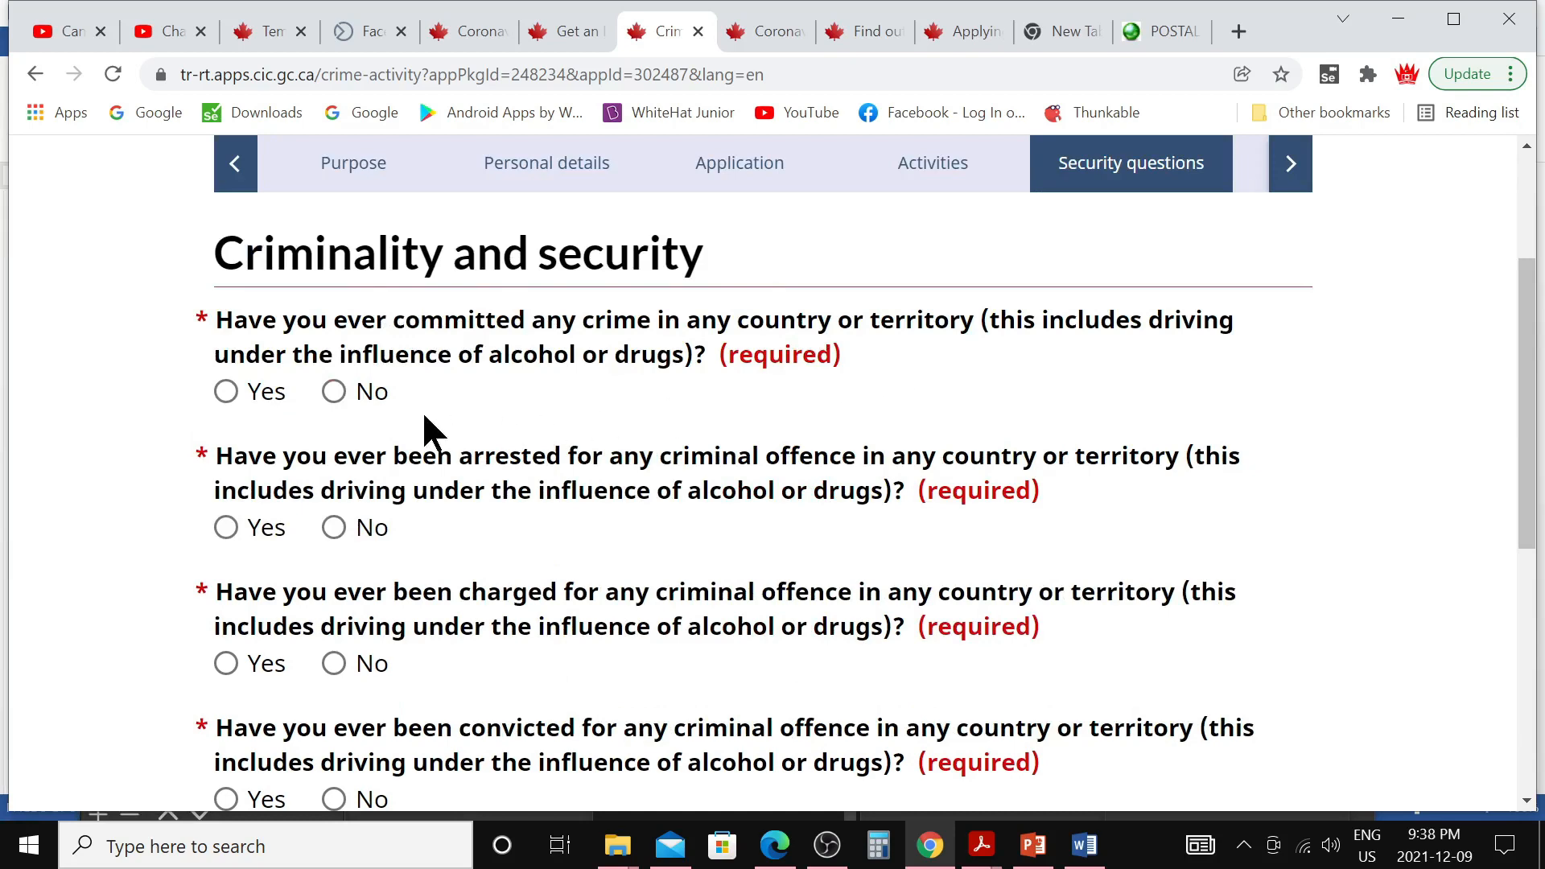
Answer No to committing a crime, arrest, charges and convictions, then continue
{"action": "left_click", "coordinate": [333, 392]}
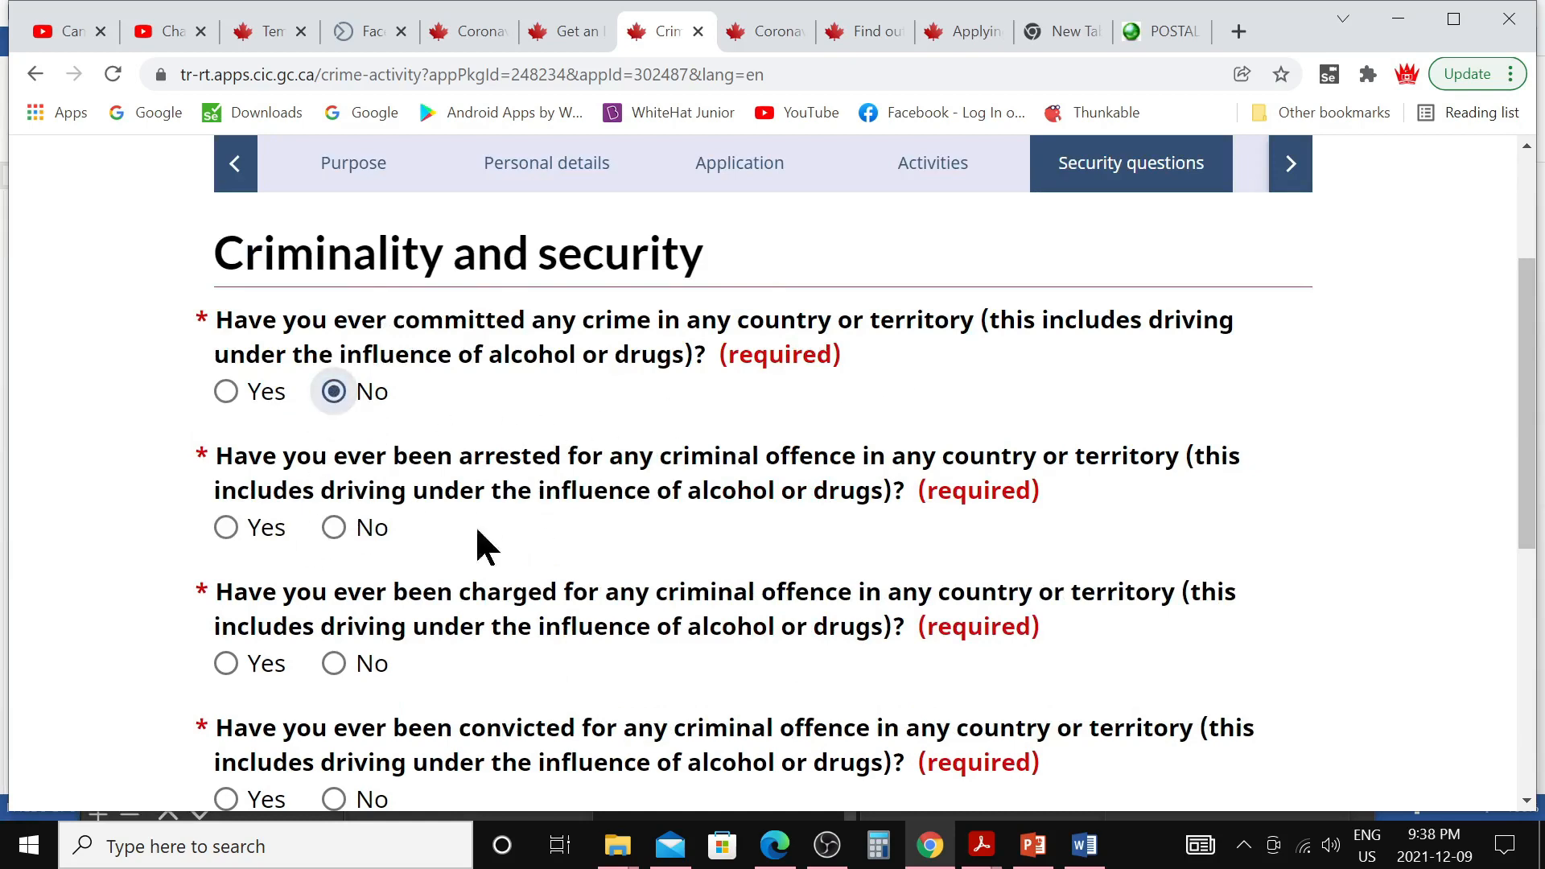
{"action": "left_click", "coordinate": [334, 528]}
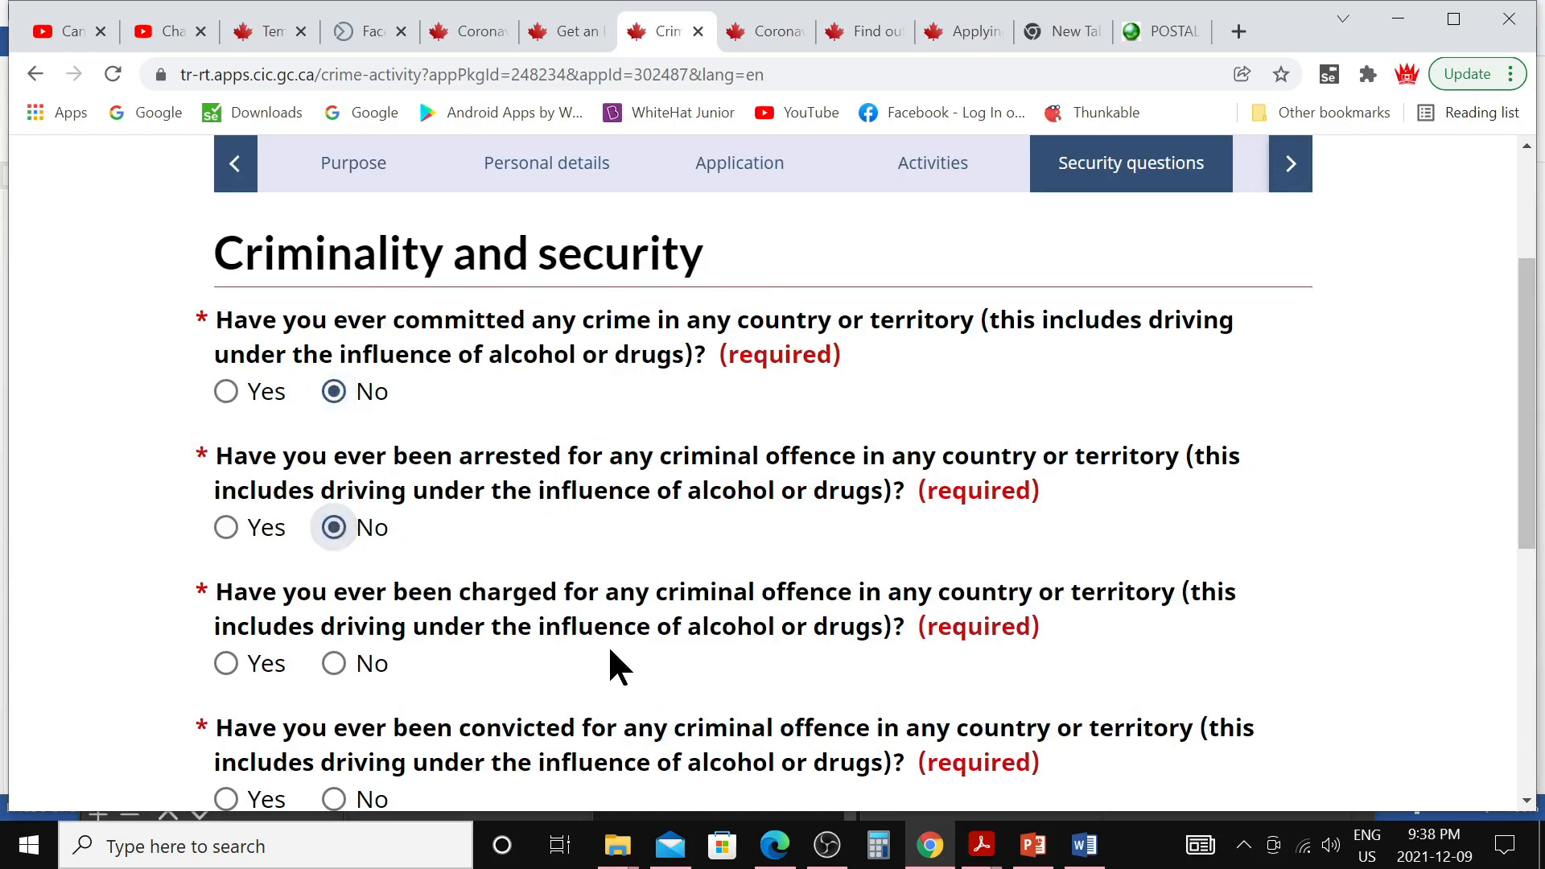
{"action": "scroll", "coordinate": [611, 665], "scroll_direction": "down", "scroll_amount": 1}
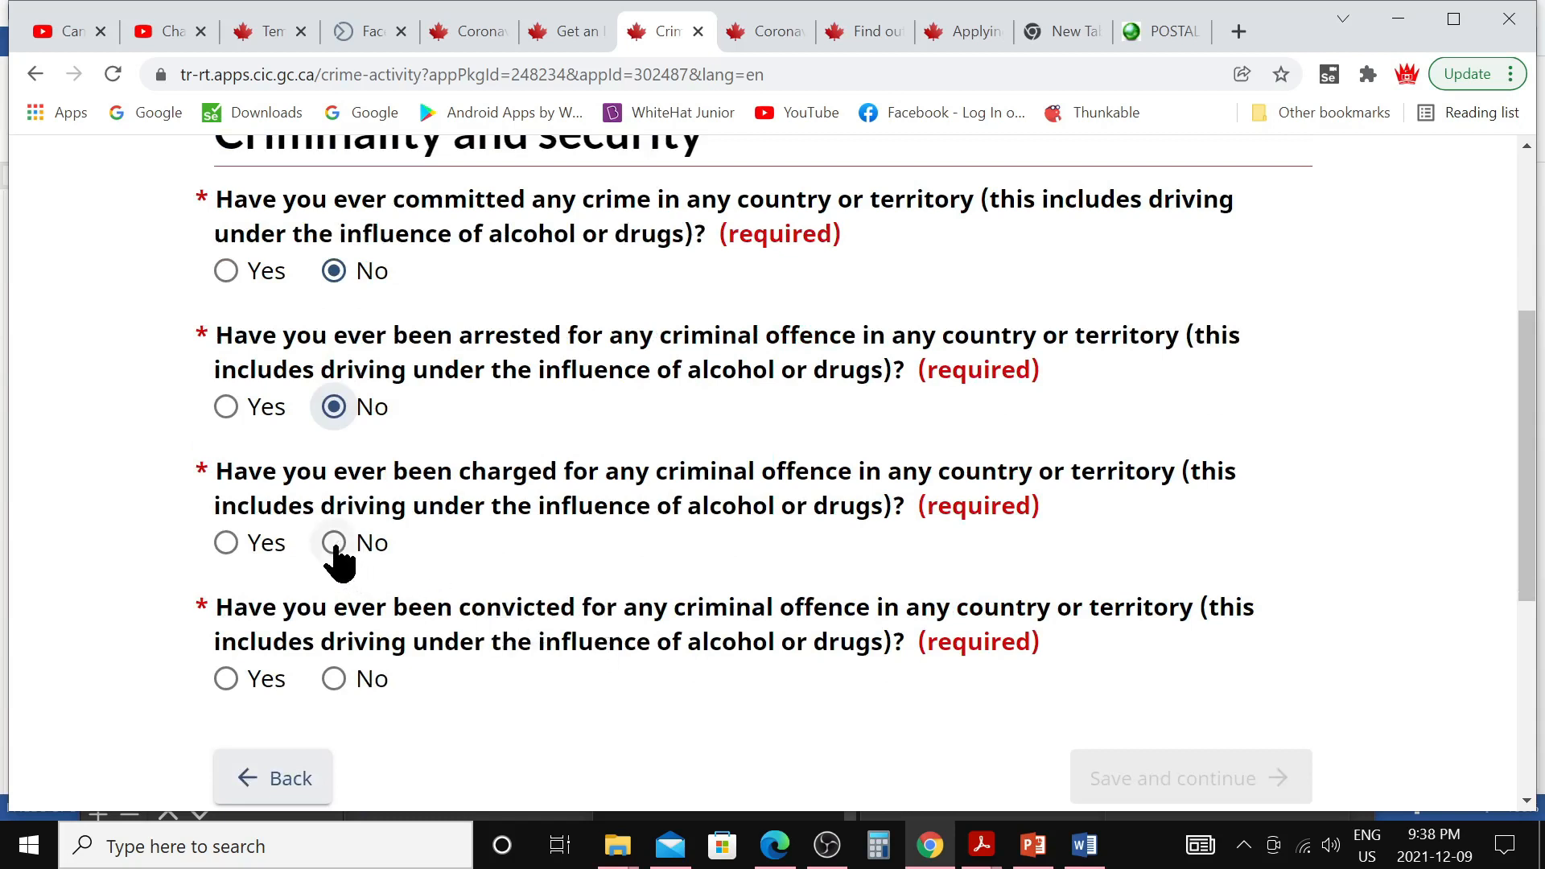
{"action": "left_click", "coordinate": [335, 544]}
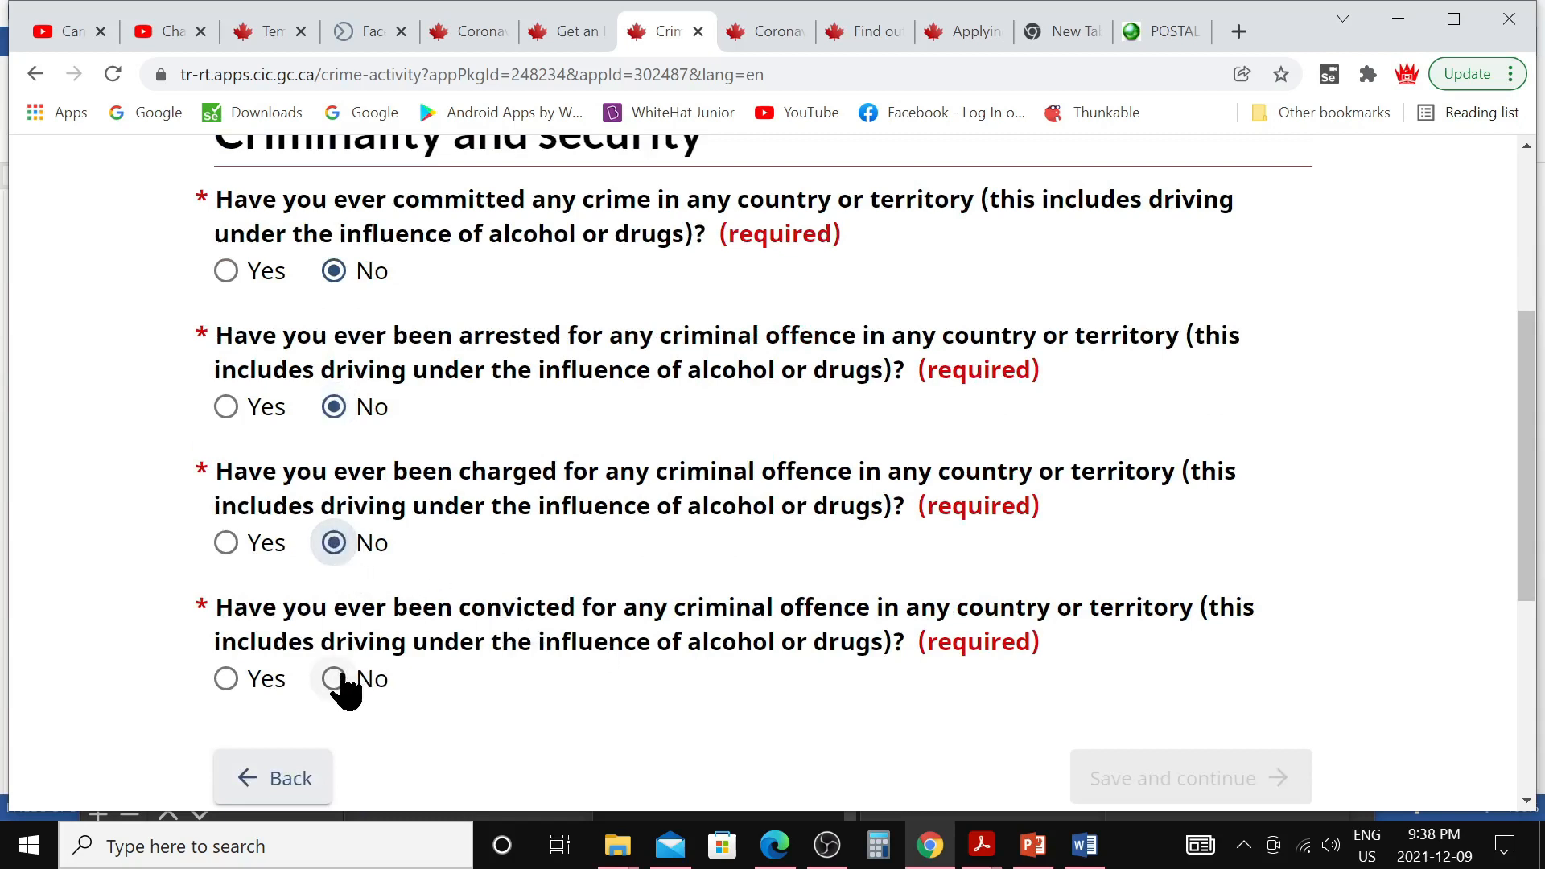
{"action": "left_click", "coordinate": [337, 680]}
{"action": "scroll", "coordinate": [500, 693], "scroll_direction": "down", "scroll_amount": 3}
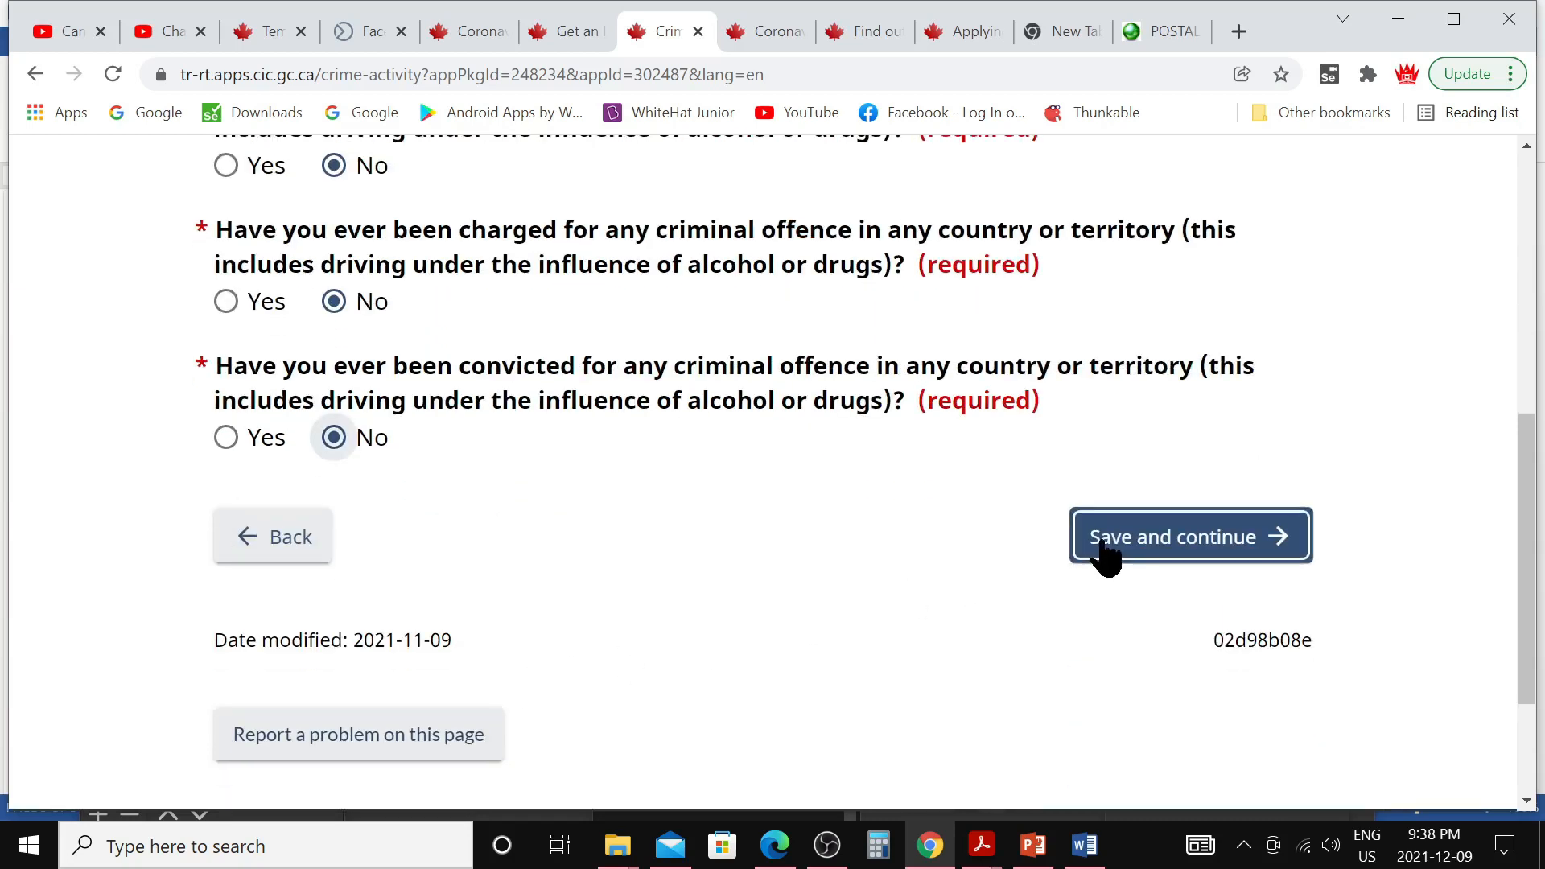
{"action": "left_click", "coordinate": [1106, 554]}
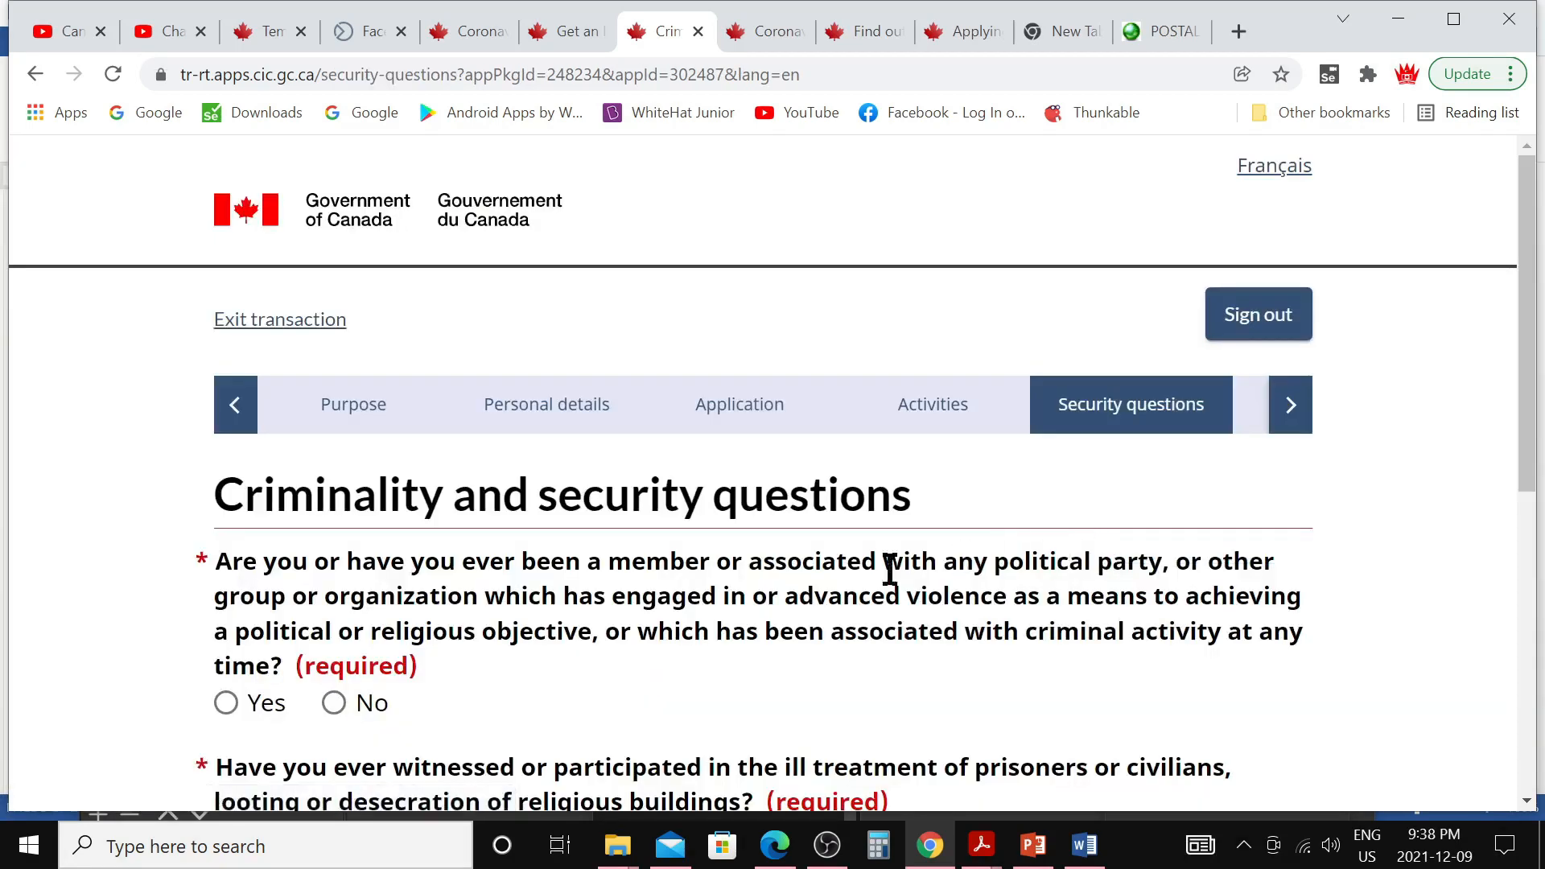
Answer No to violent-group association and ill treatment of prisoners, then continue
{"action": "scroll", "coordinate": [693, 639], "scroll_direction": "down", "scroll_amount": 3}
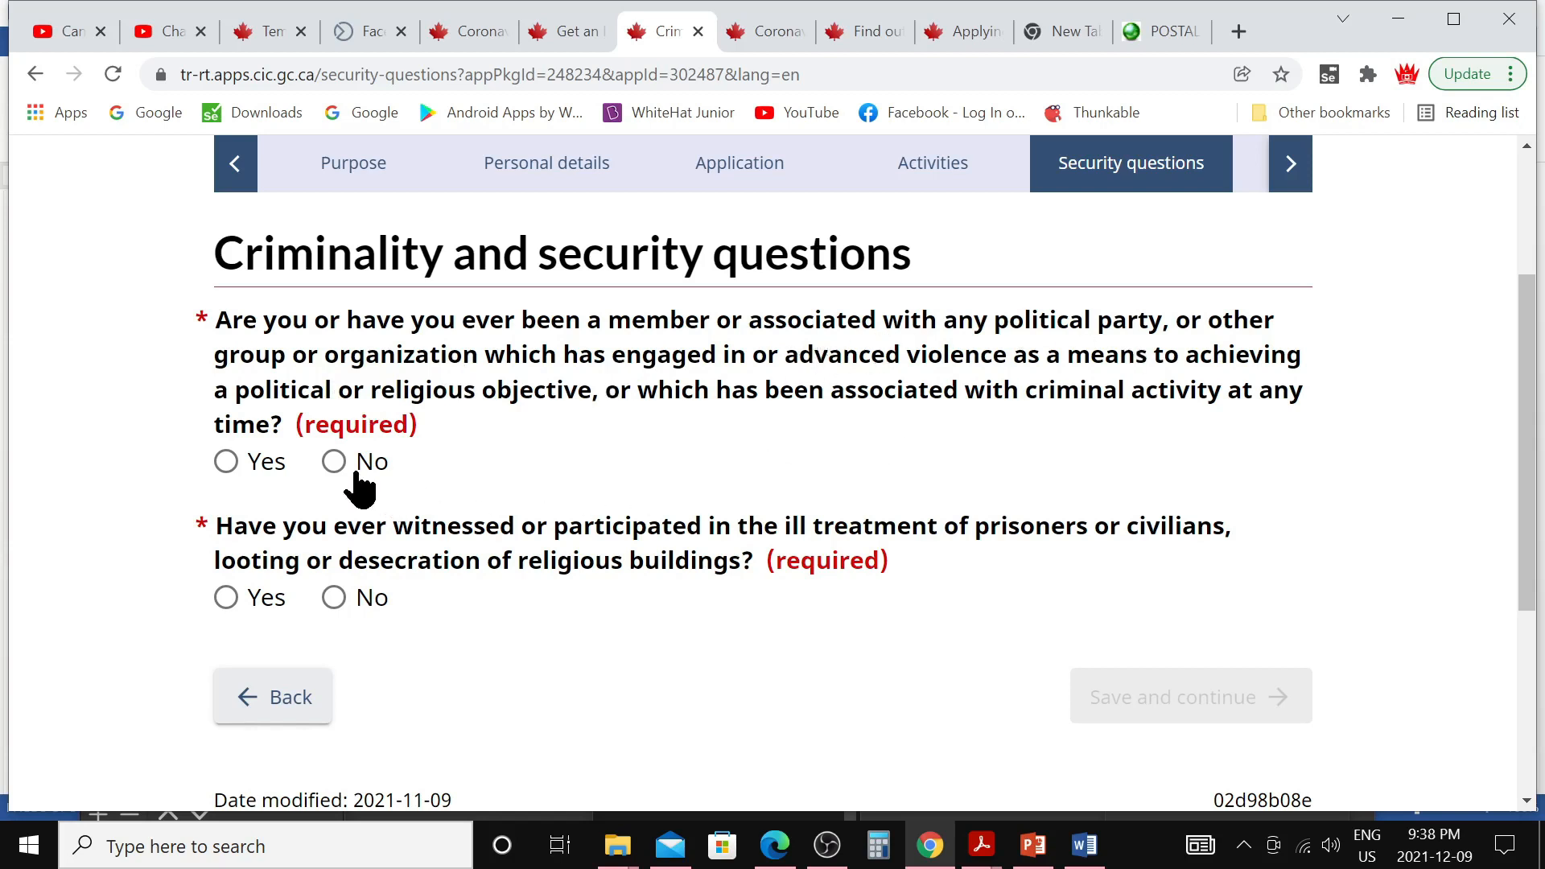
{"action": "left_click", "coordinate": [334, 468]}
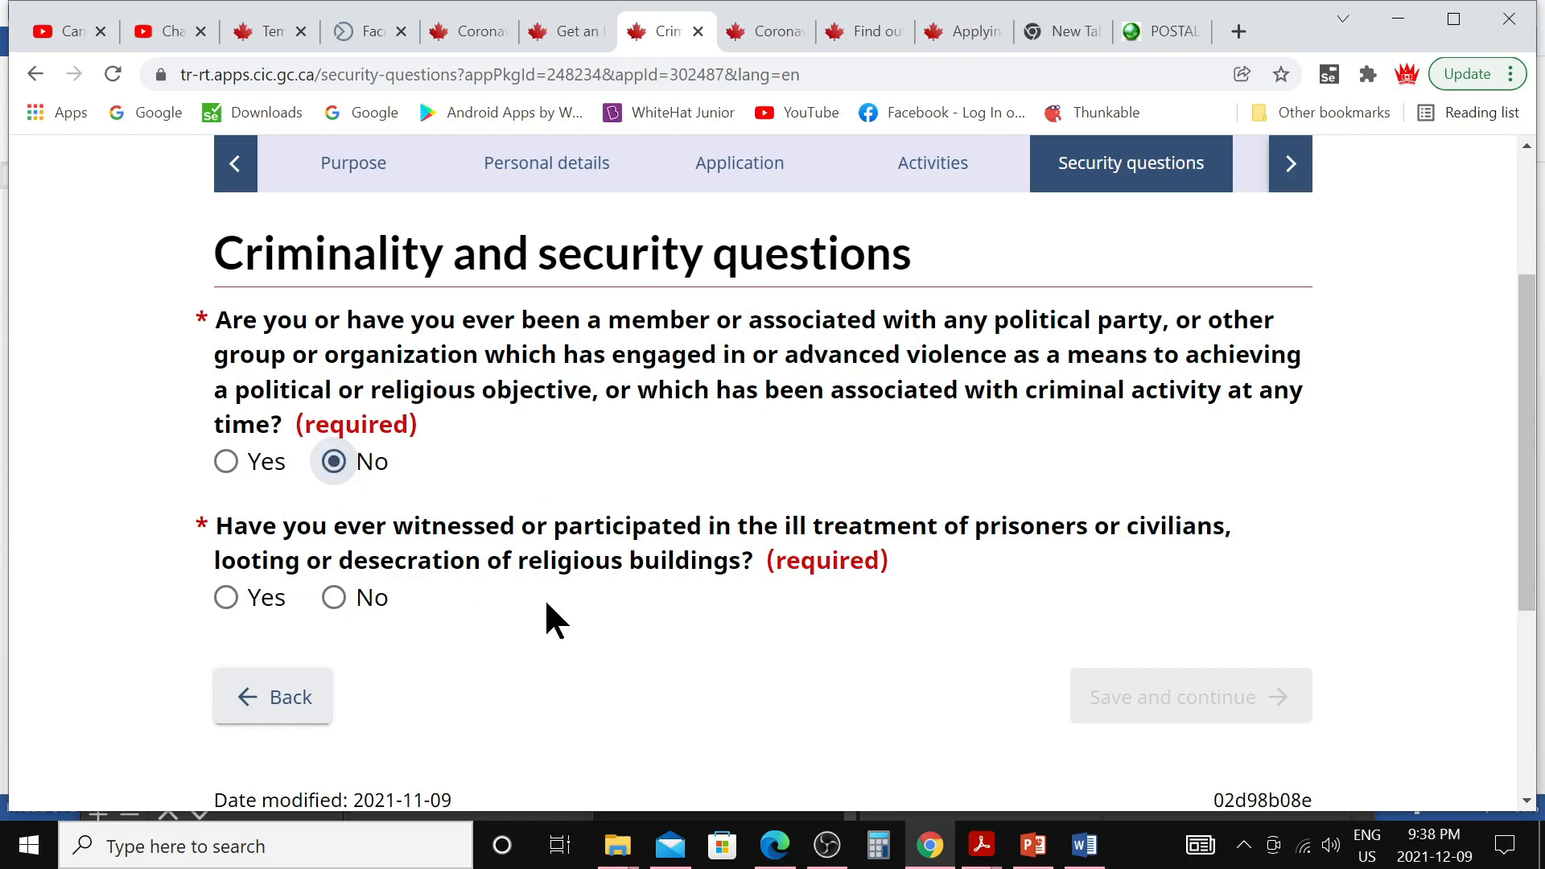
{"action": "left_click", "coordinate": [334, 597]}
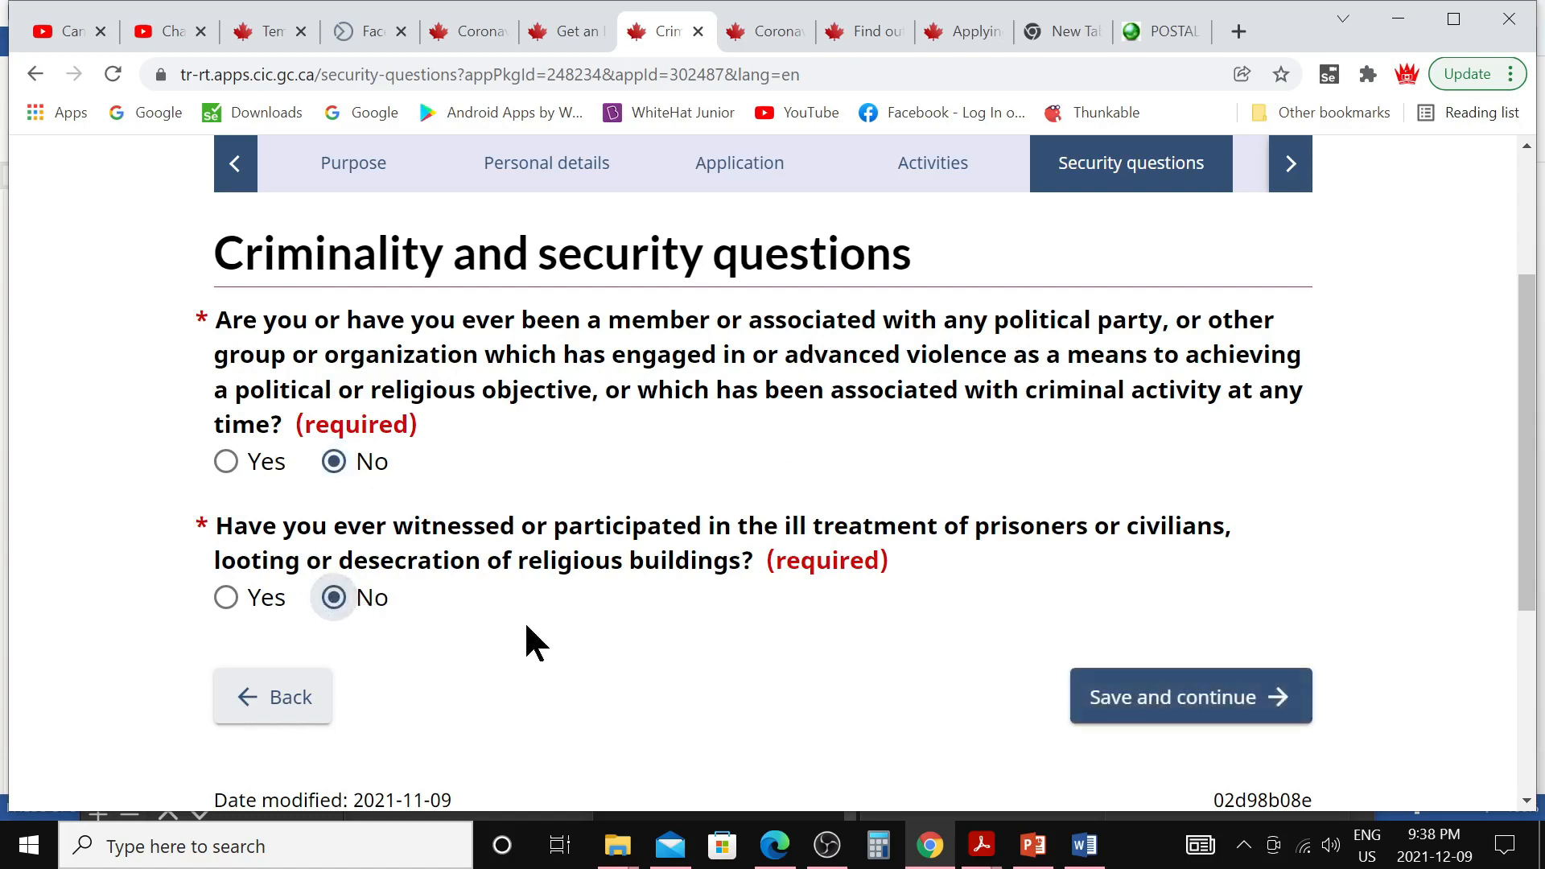
{"action": "left_click", "coordinate": [1124, 716]}
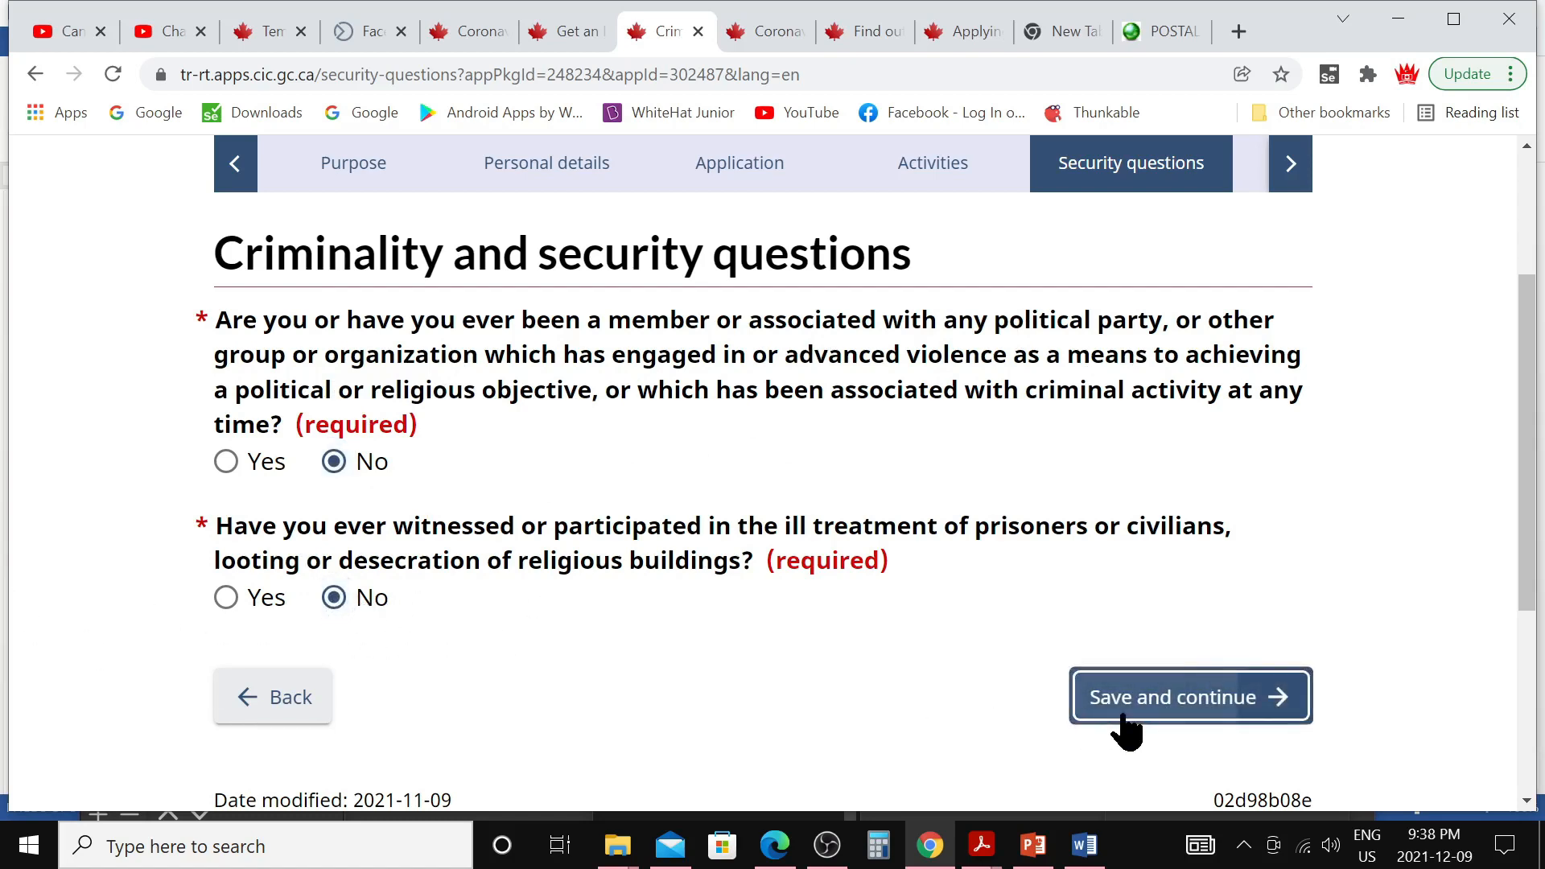
{"action": "scroll", "coordinate": [797, 685], "scroll_direction": "down", "scroll_amount": 1}
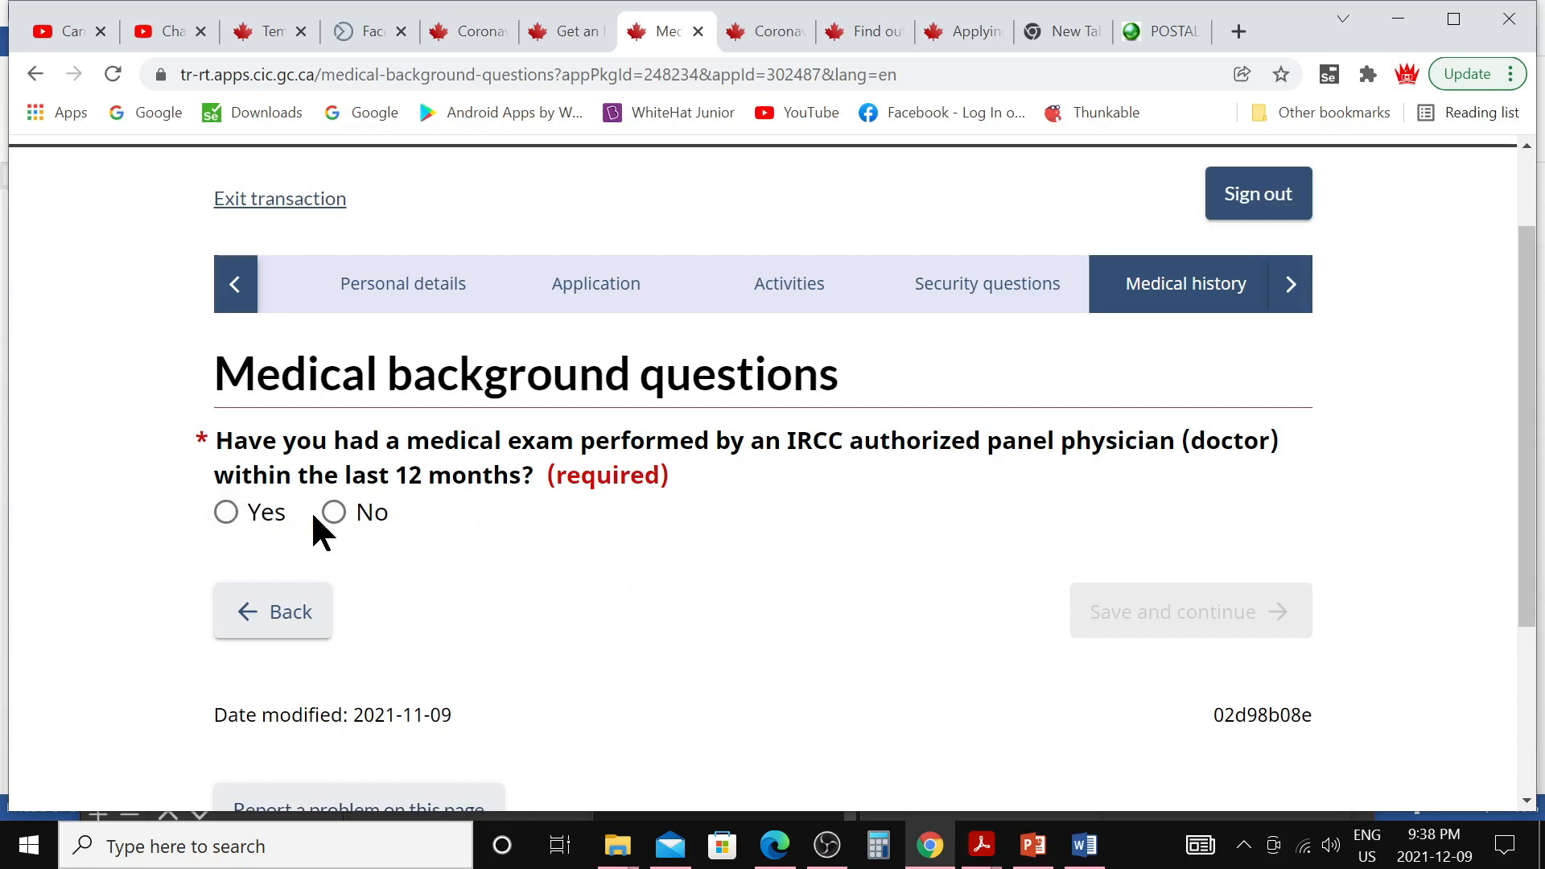
Answer No to a recent panel physician exam, tuberculosis diagnosis and tuberculosis contact
{"action": "left_click", "coordinate": [337, 519]}
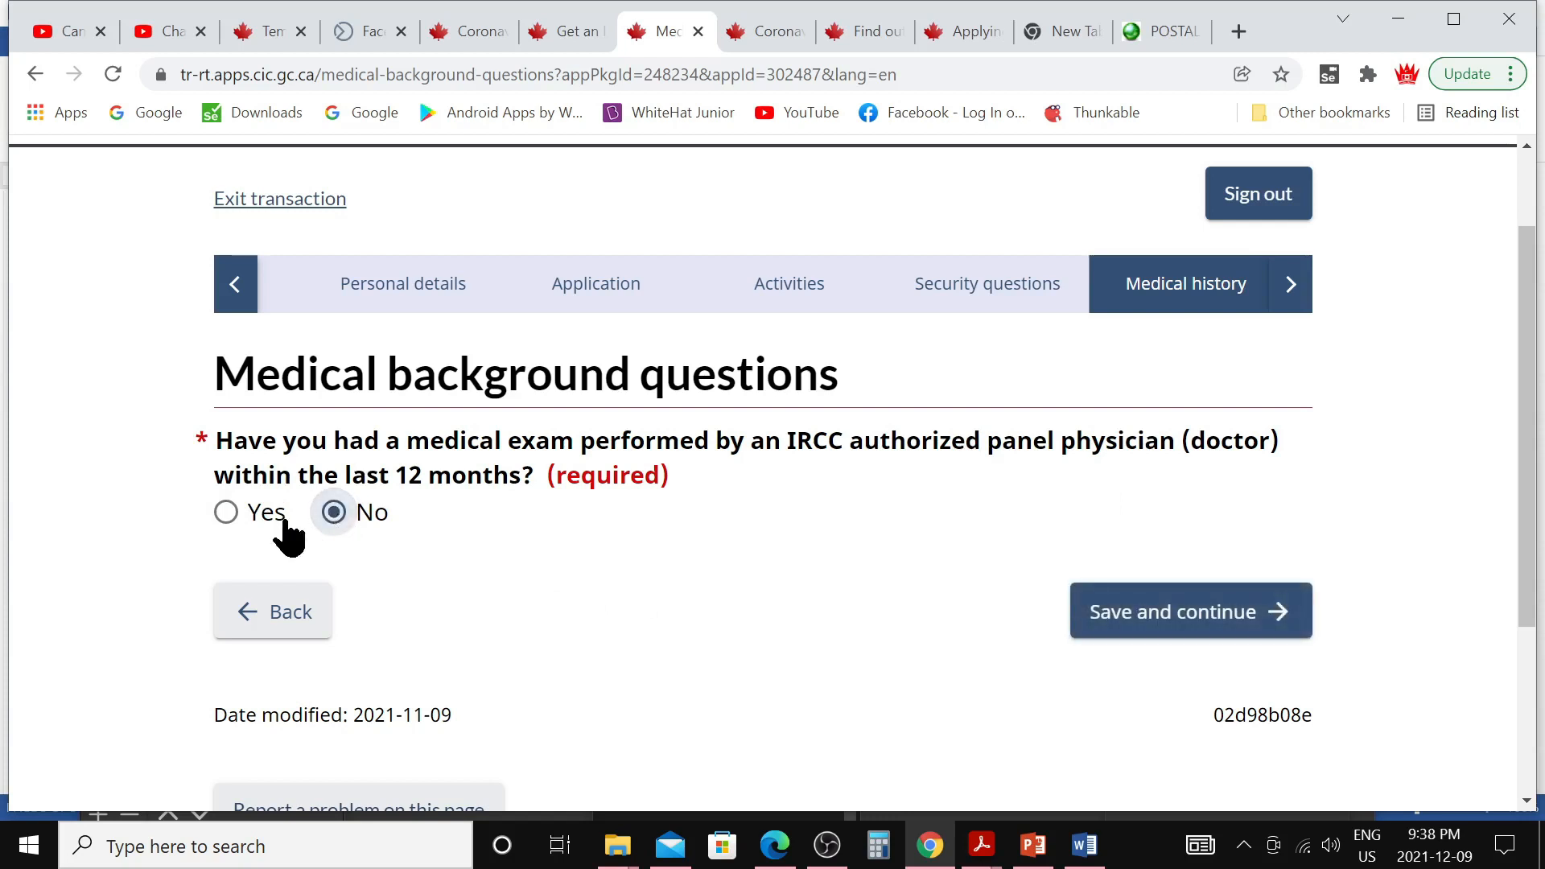
{"action": "left_click", "coordinate": [1102, 618]}
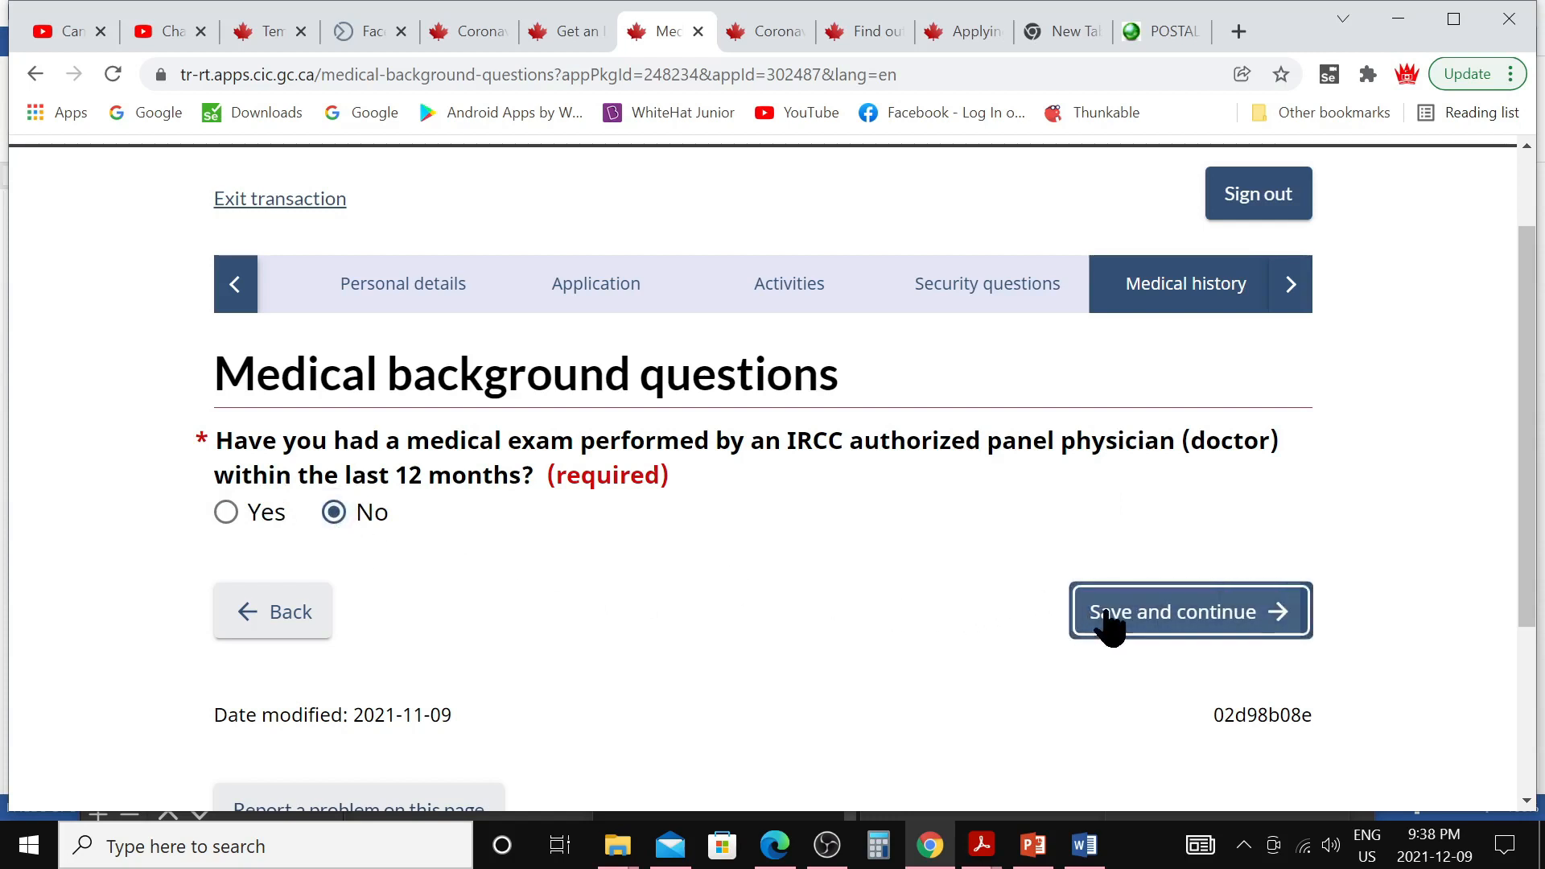
{"action": "scroll", "coordinate": [258, 345], "scroll_direction": "down", "scroll_amount": 3}
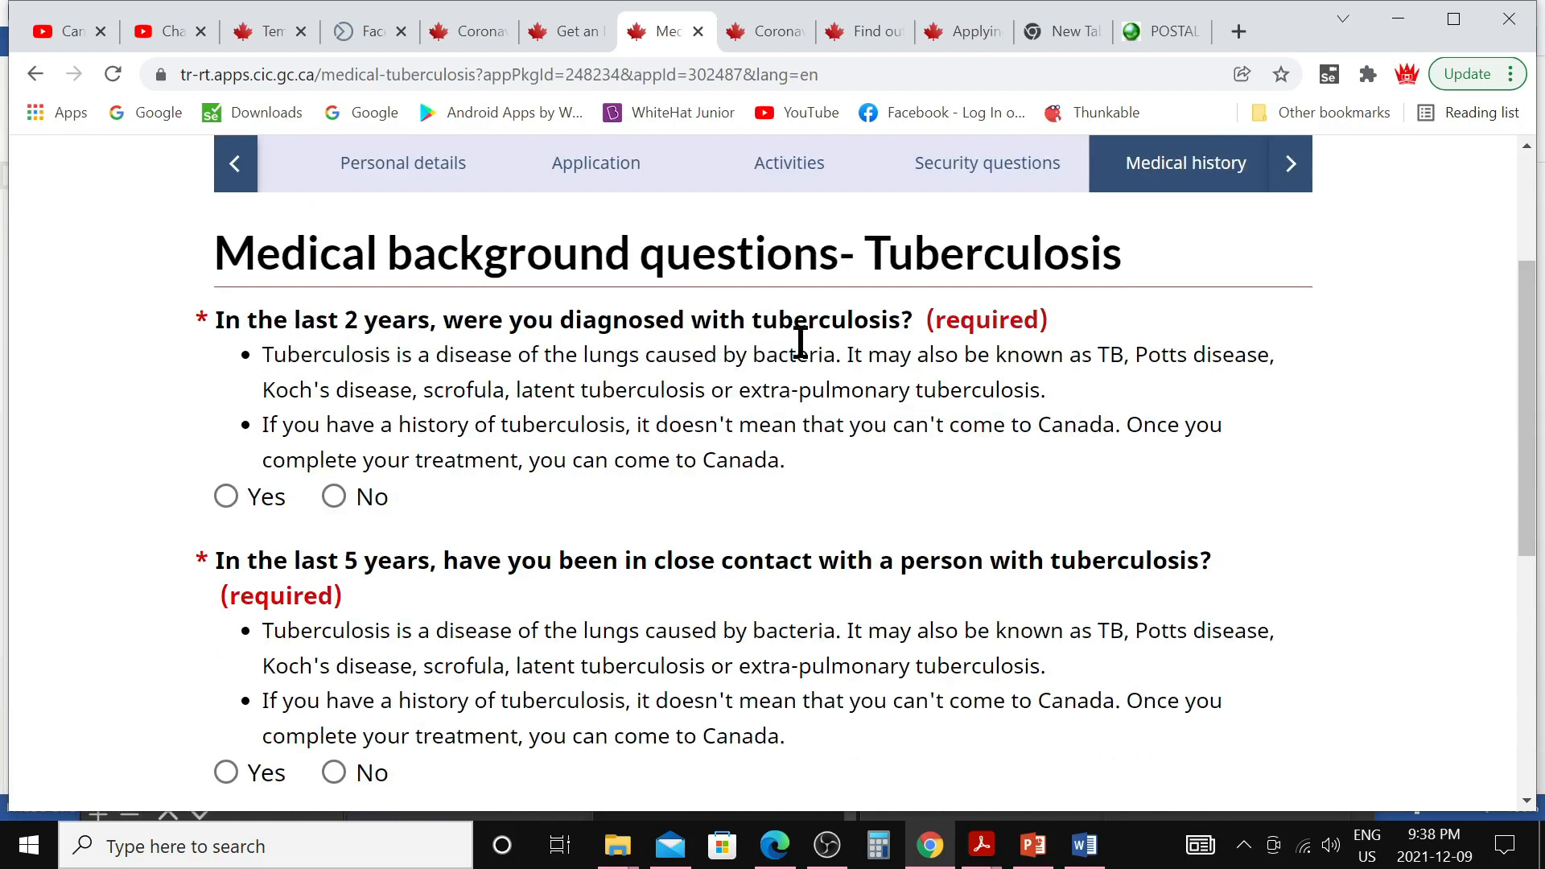
{"action": "left_click", "coordinate": [336, 497]}
{"action": "scroll", "coordinate": [518, 532], "scroll_direction": "down", "scroll_amount": 2}
{"action": "scroll", "coordinate": [518, 531], "scroll_direction": "down", "scroll_amount": 1}
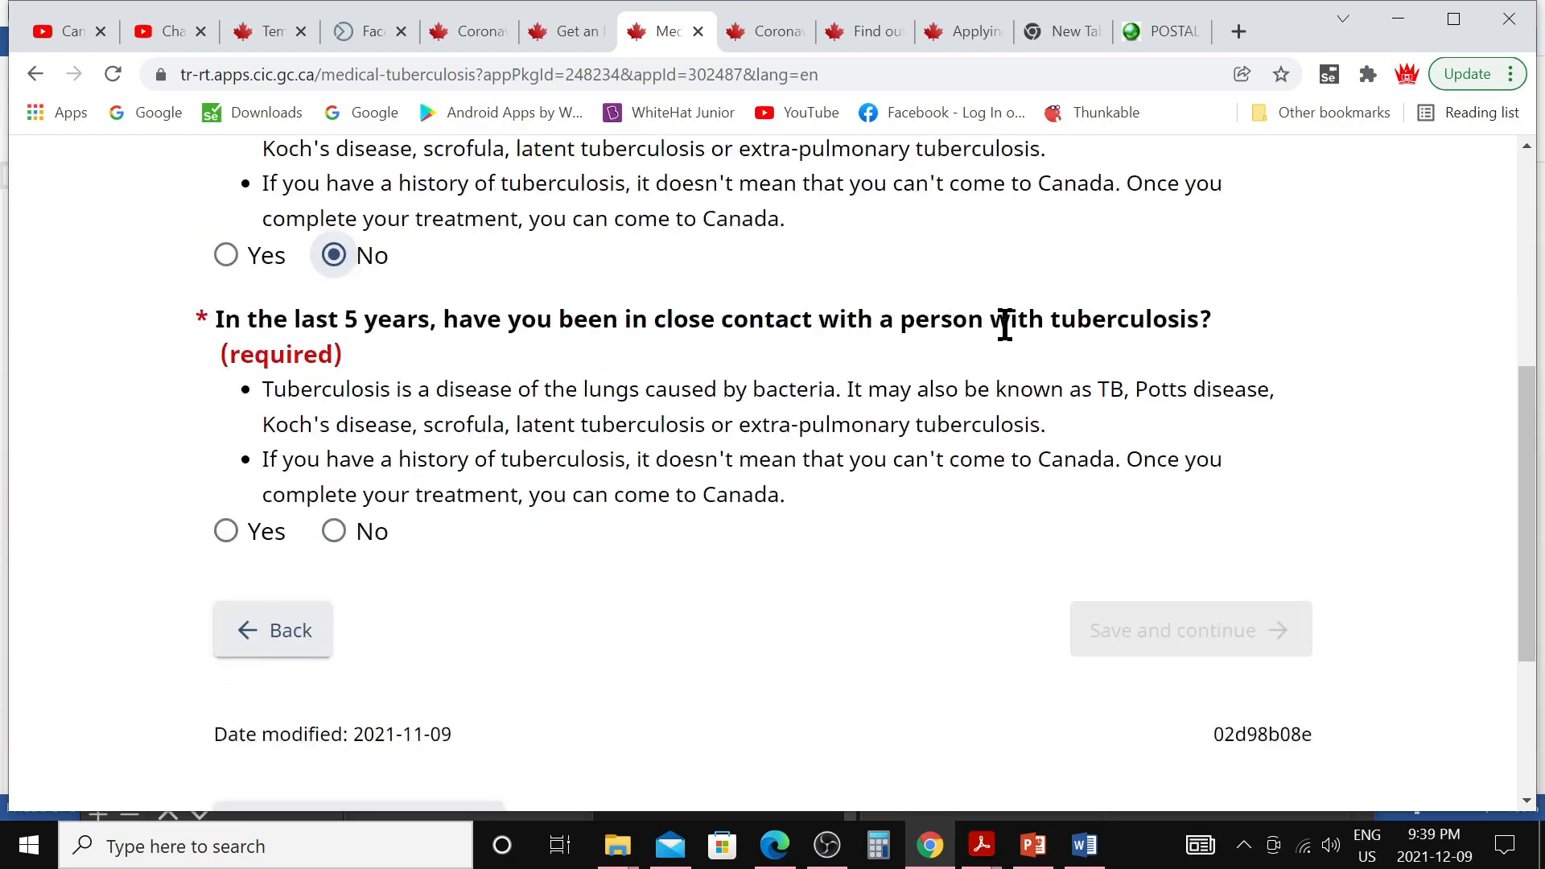
{"action": "left_click", "coordinate": [334, 535]}
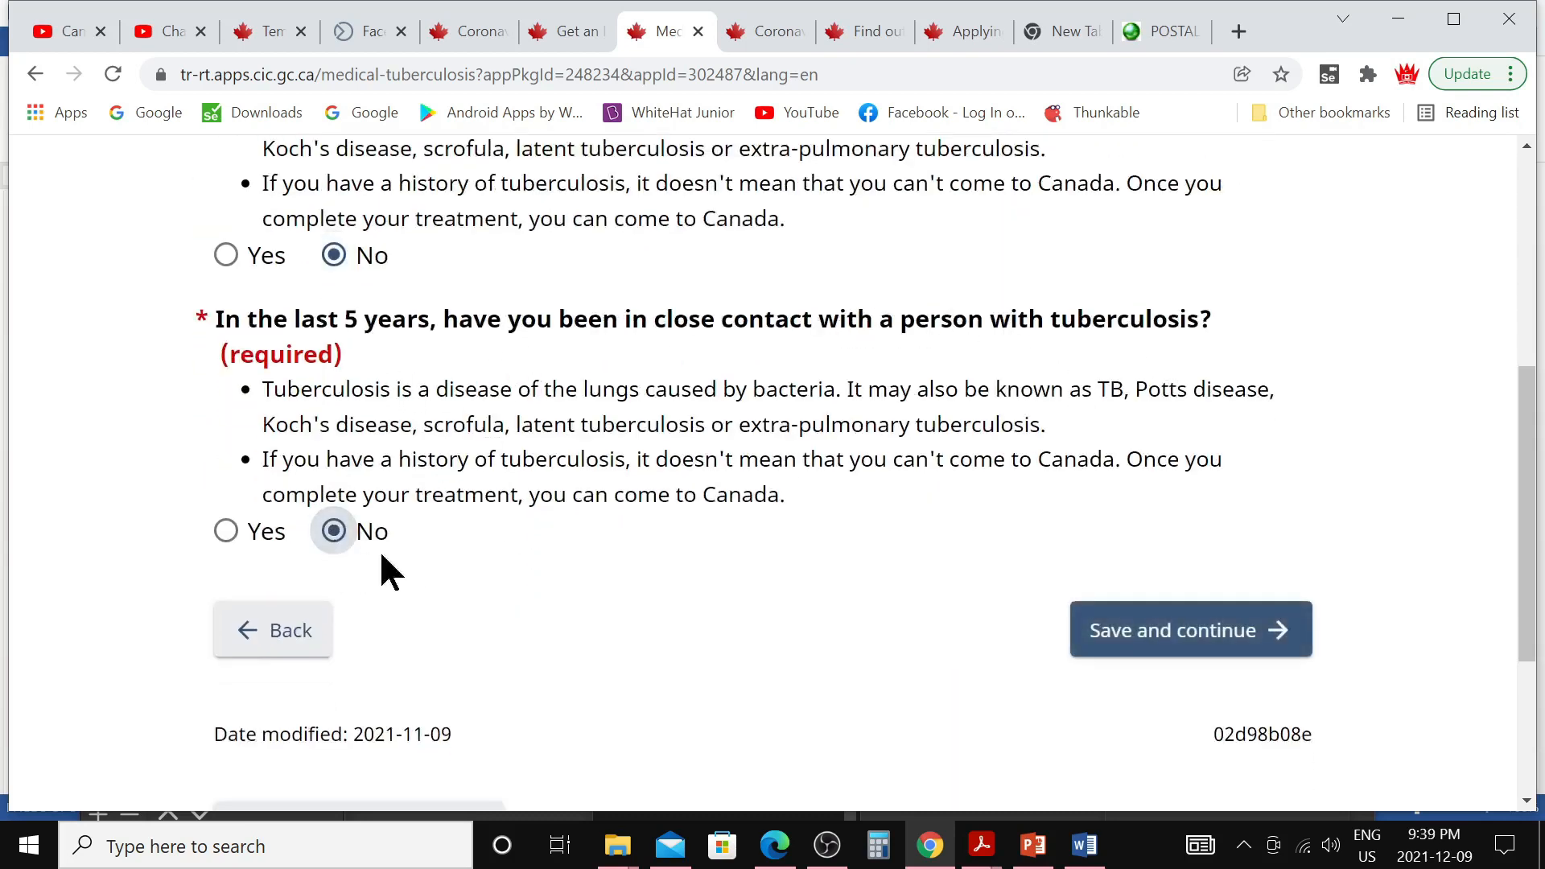
{"action": "scroll", "coordinate": [483, 611], "scroll_direction": "up", "scroll_amount": 3}
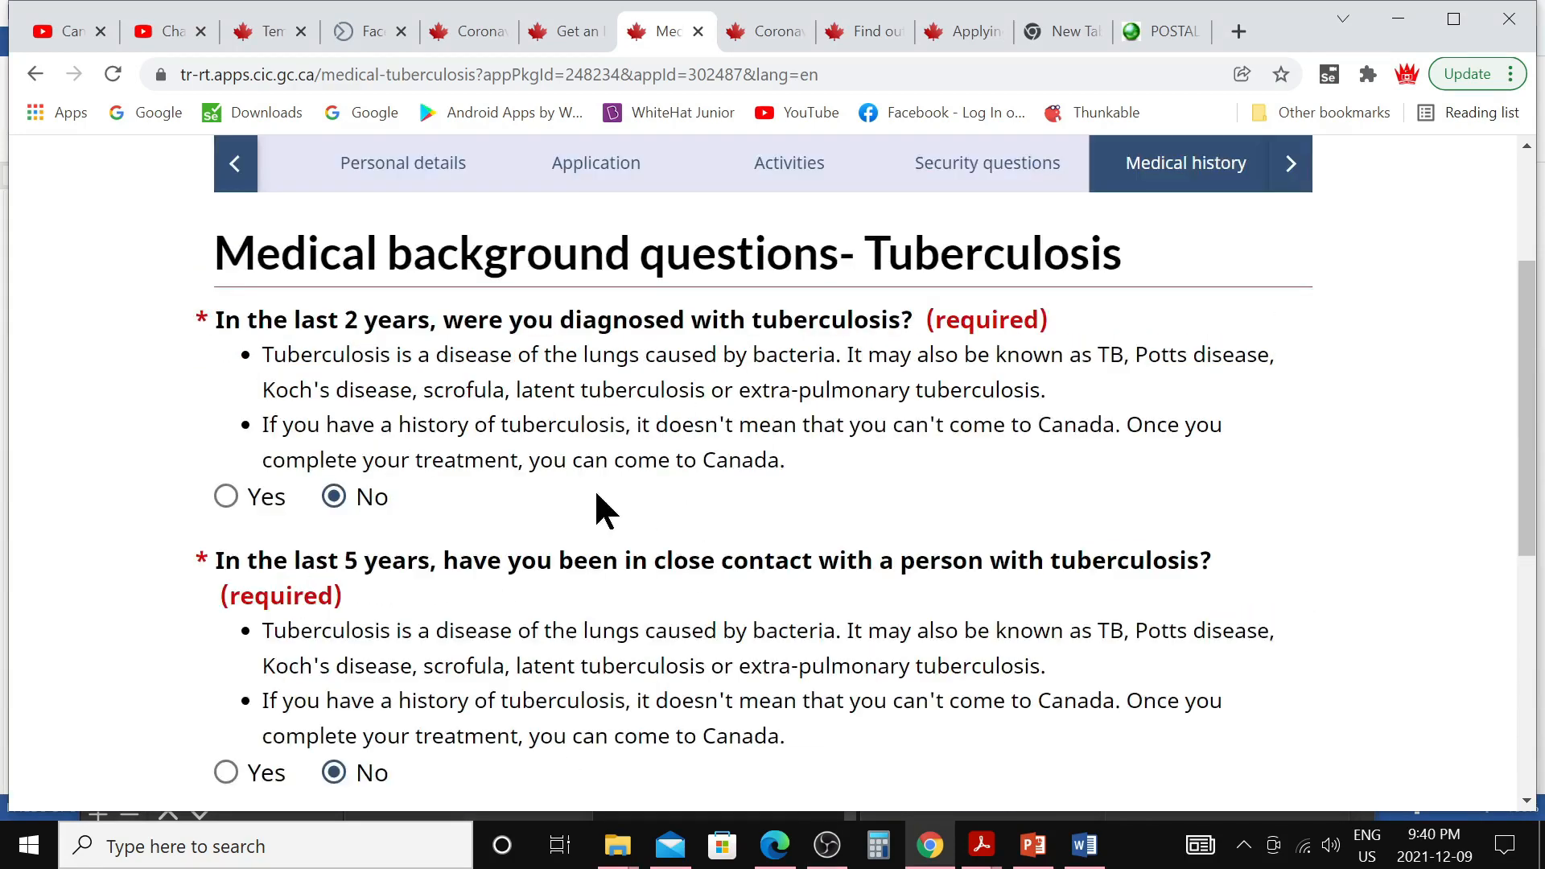
{"action": "scroll", "coordinate": [596, 654], "scroll_direction": "down", "scroll_amount": 2}
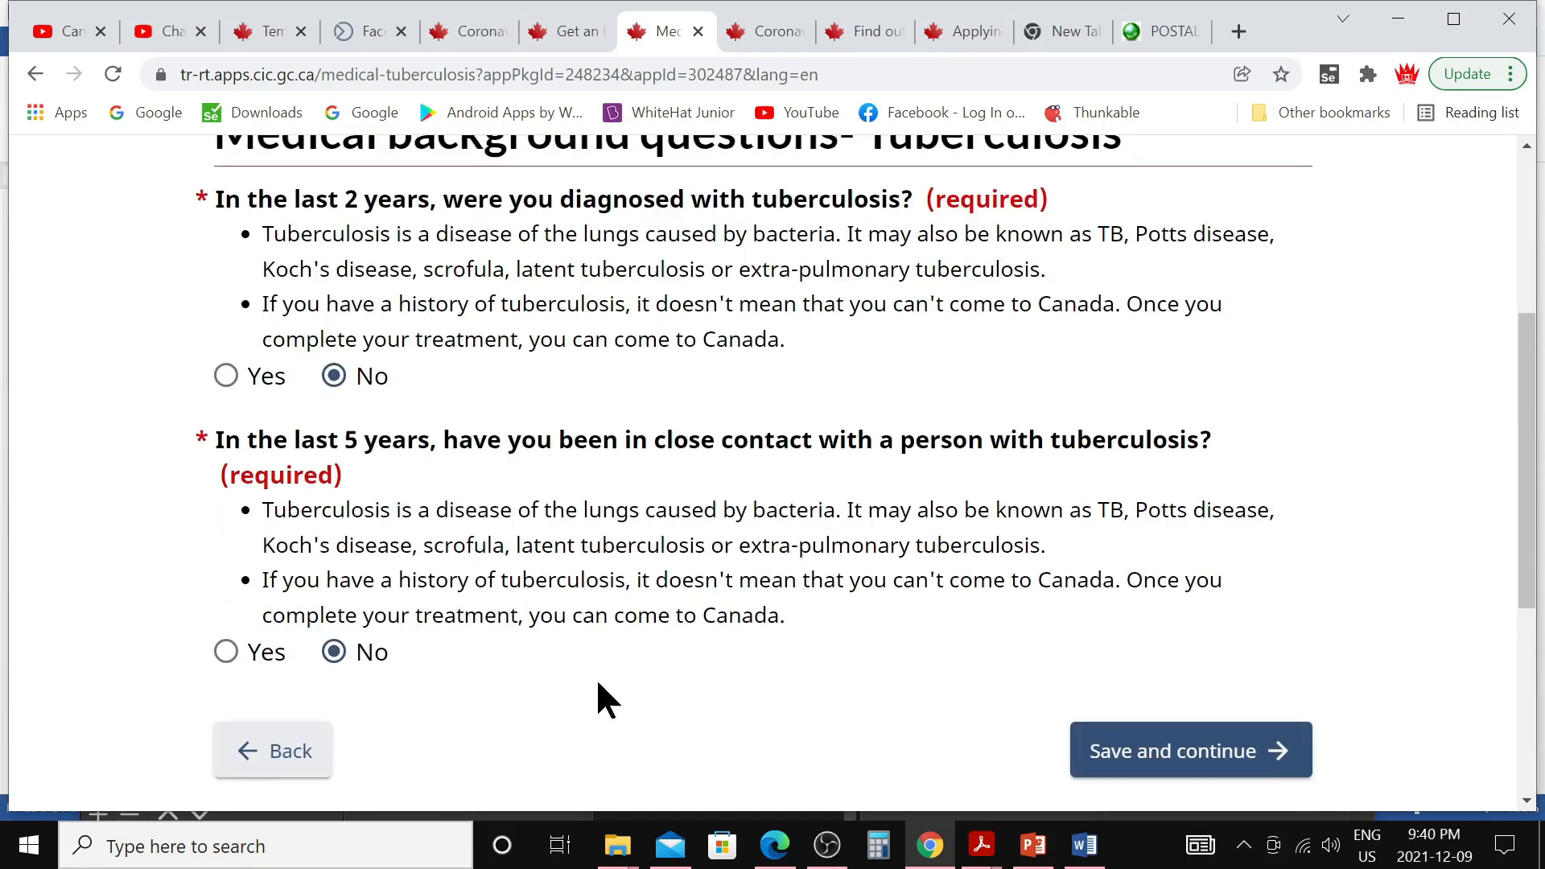
{"action": "left_click", "coordinate": [1142, 763]}
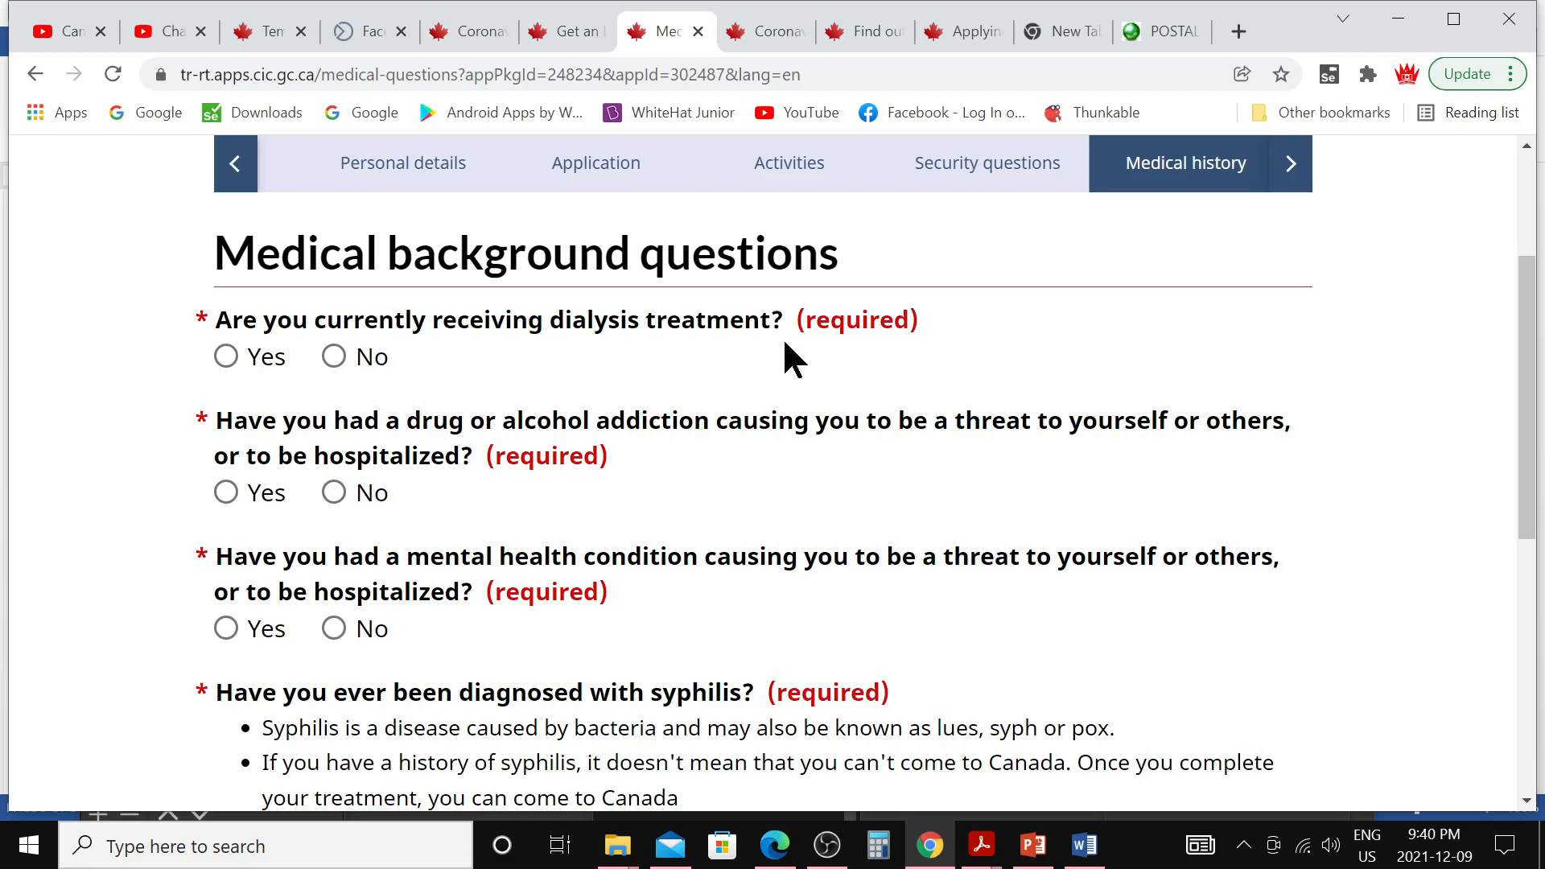
Answer No to dialysis, addiction, mental health and syphilis questions, then continue
{"action": "left_click", "coordinate": [334, 357]}
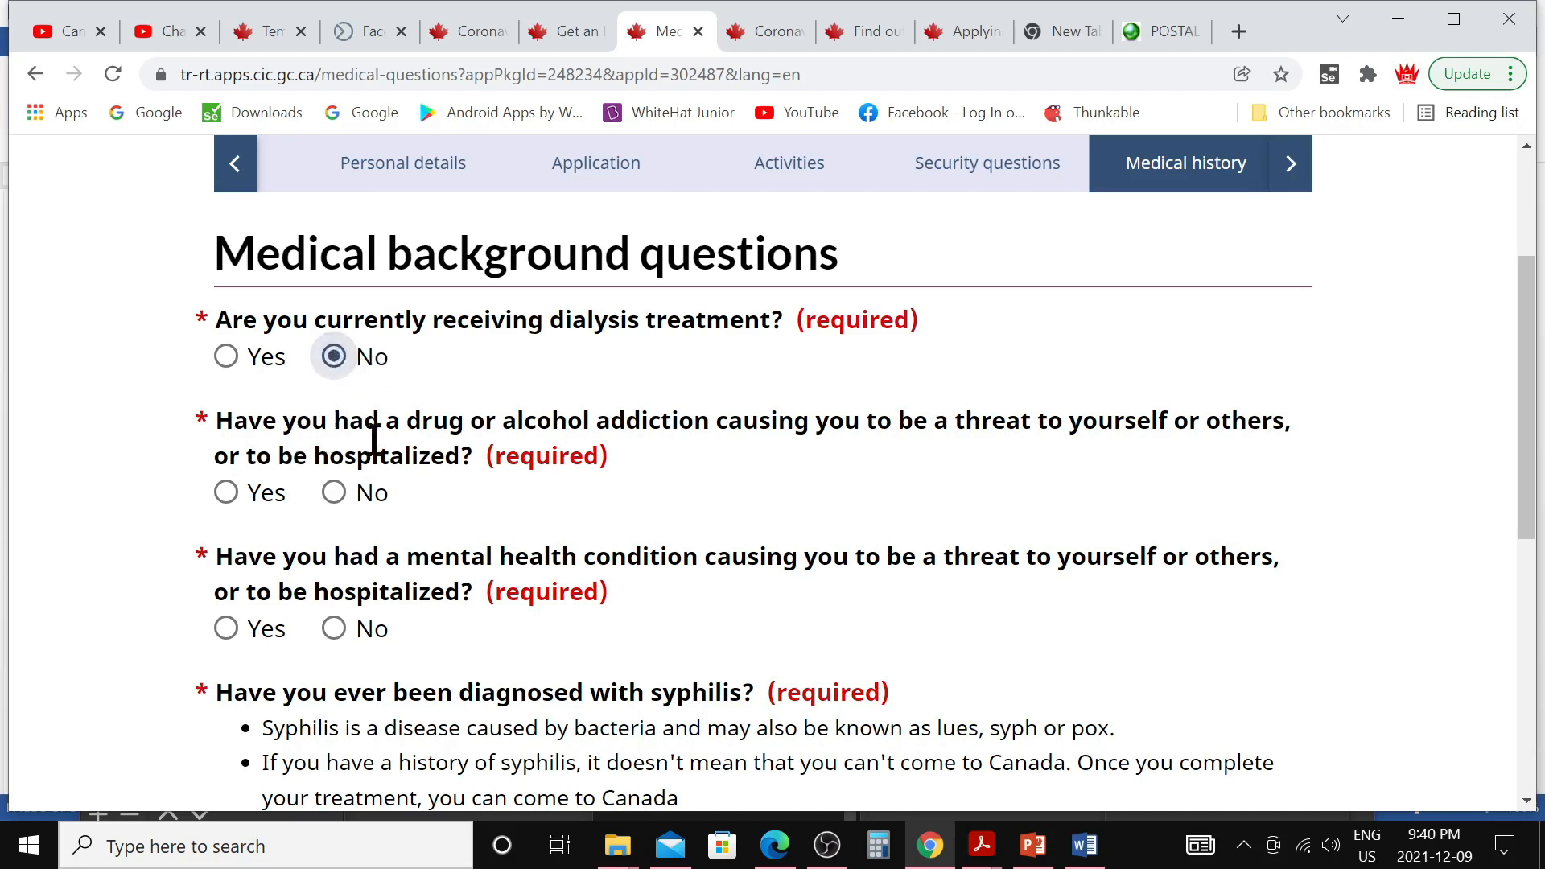
{"action": "left_click", "coordinate": [334, 493]}
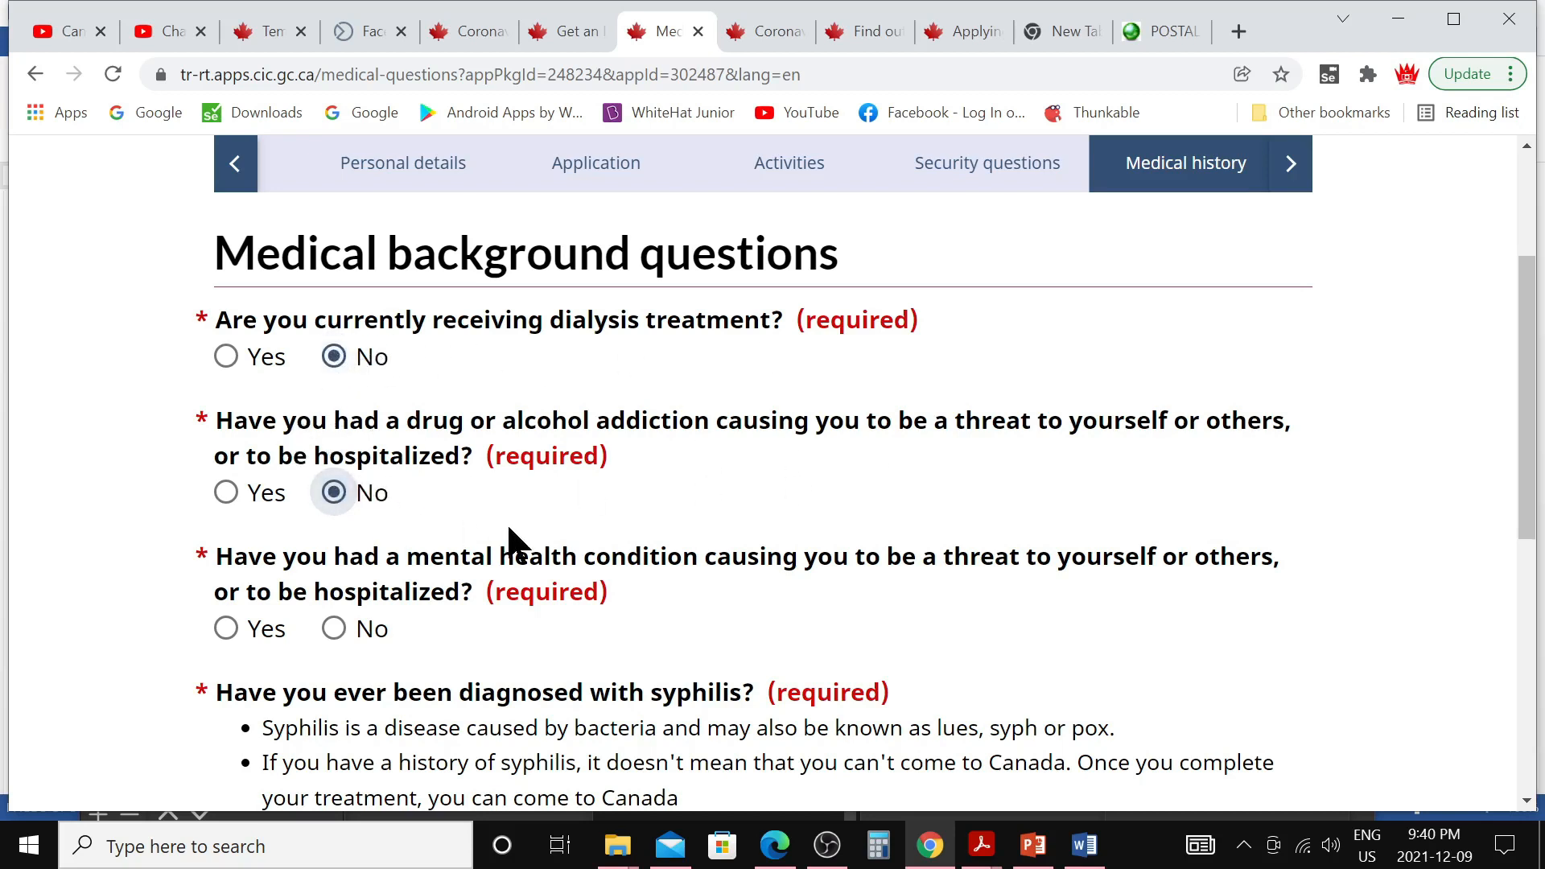
{"action": "scroll", "coordinate": [507, 539], "scroll_direction": "down", "scroll_amount": 2}
{"action": "left_click", "coordinate": [334, 508]}
{"action": "scroll", "coordinate": [517, 519], "scroll_direction": "down", "scroll_amount": 1}
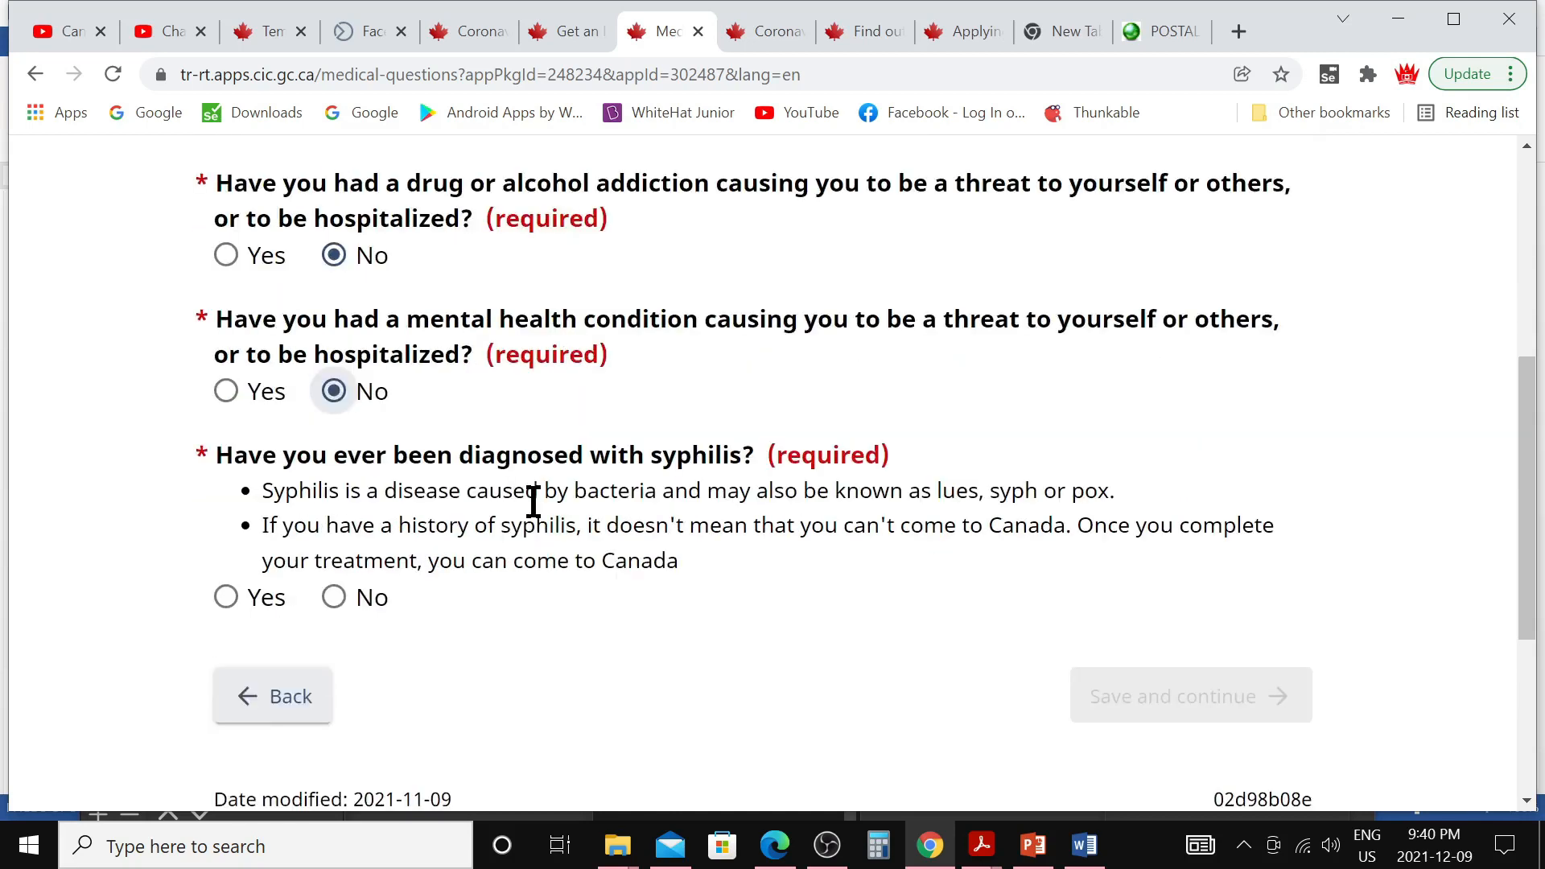
{"action": "left_click", "coordinate": [333, 593]}
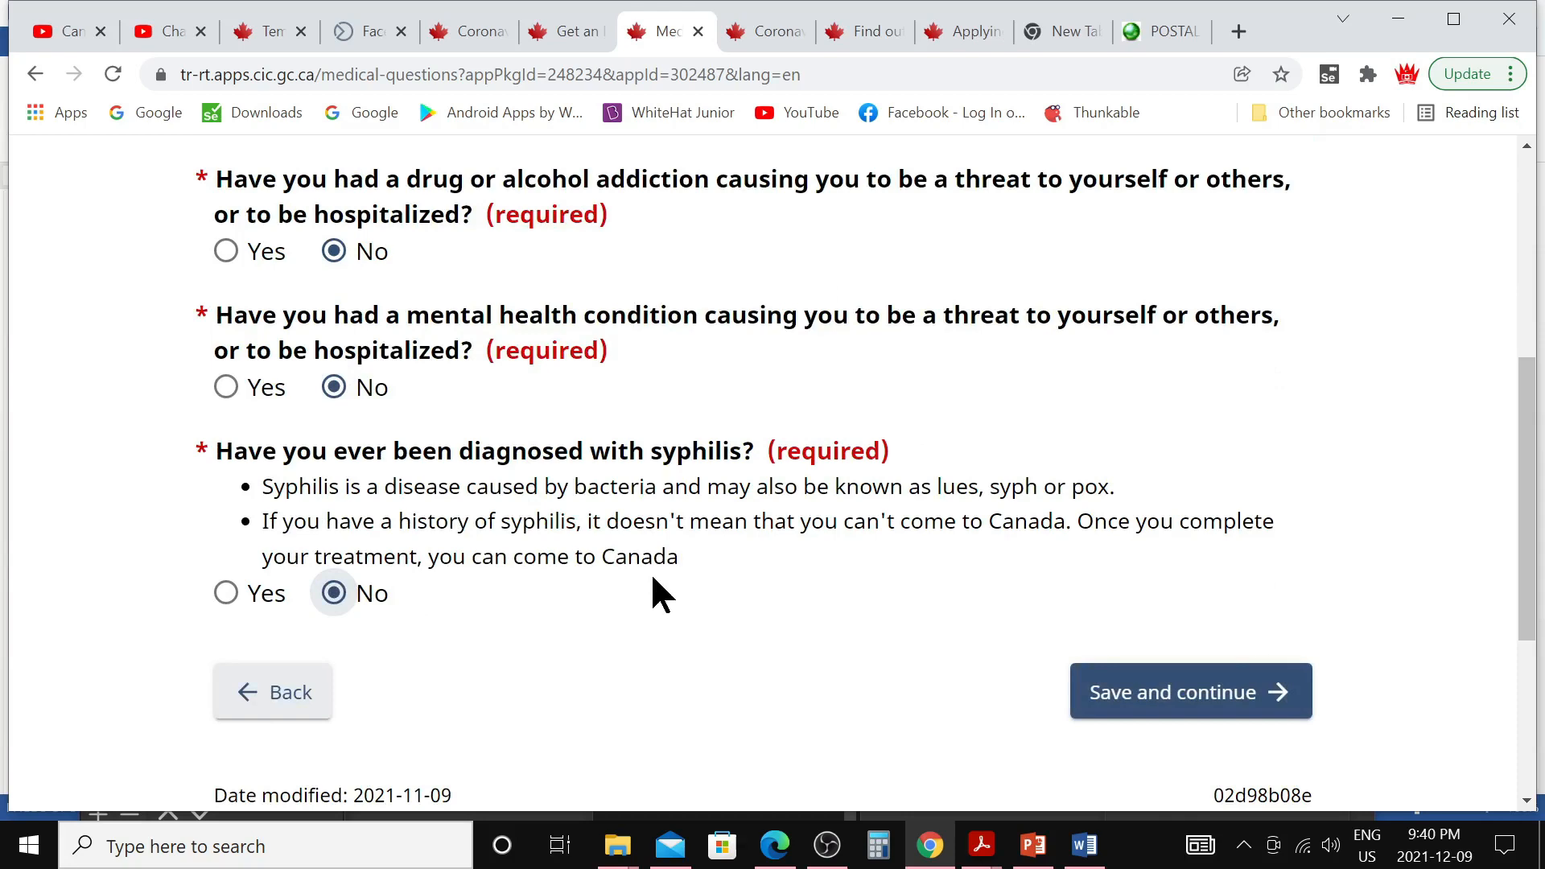
{"action": "left_click", "coordinate": [1156, 700]}
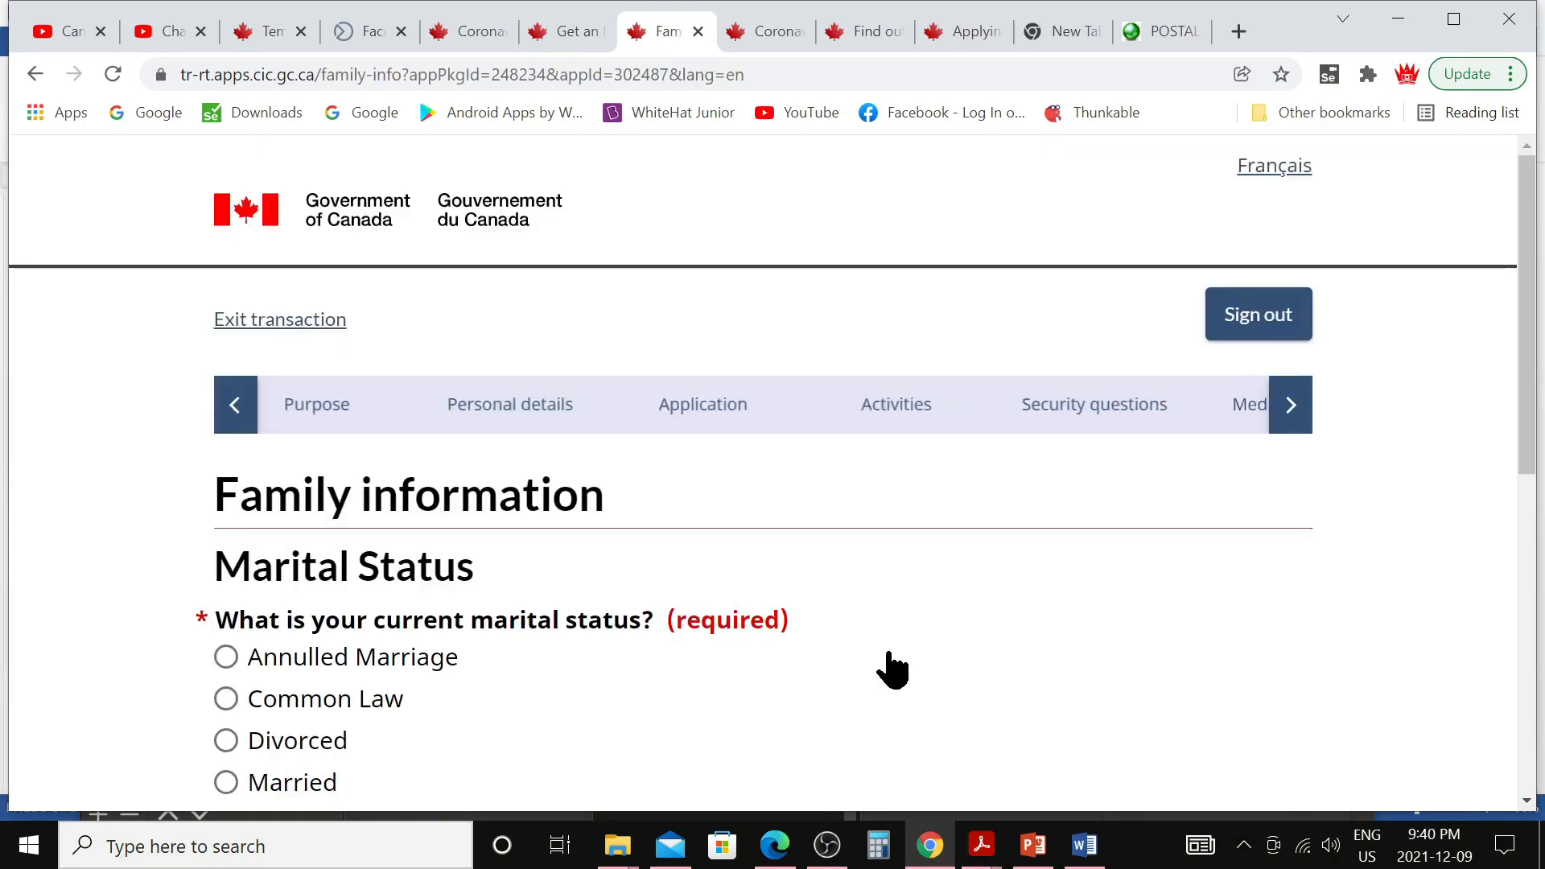
Set the marital status to Single and continue
{"action": "scroll", "coordinate": [890, 668], "scroll_direction": "down", "scroll_amount": 3}
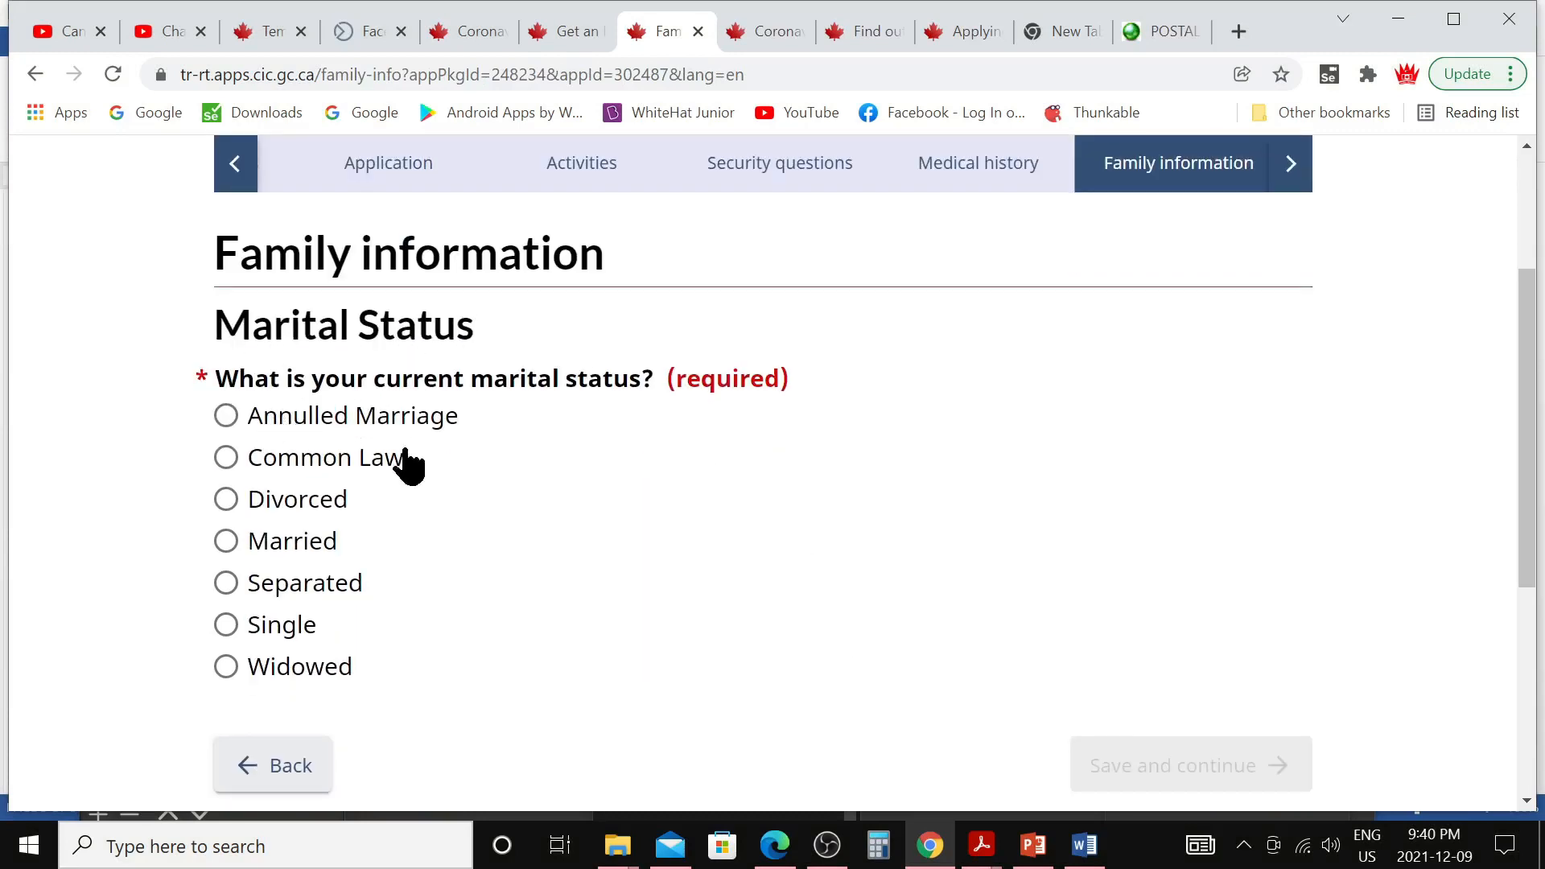
{"action": "left_click", "coordinate": [226, 625]}
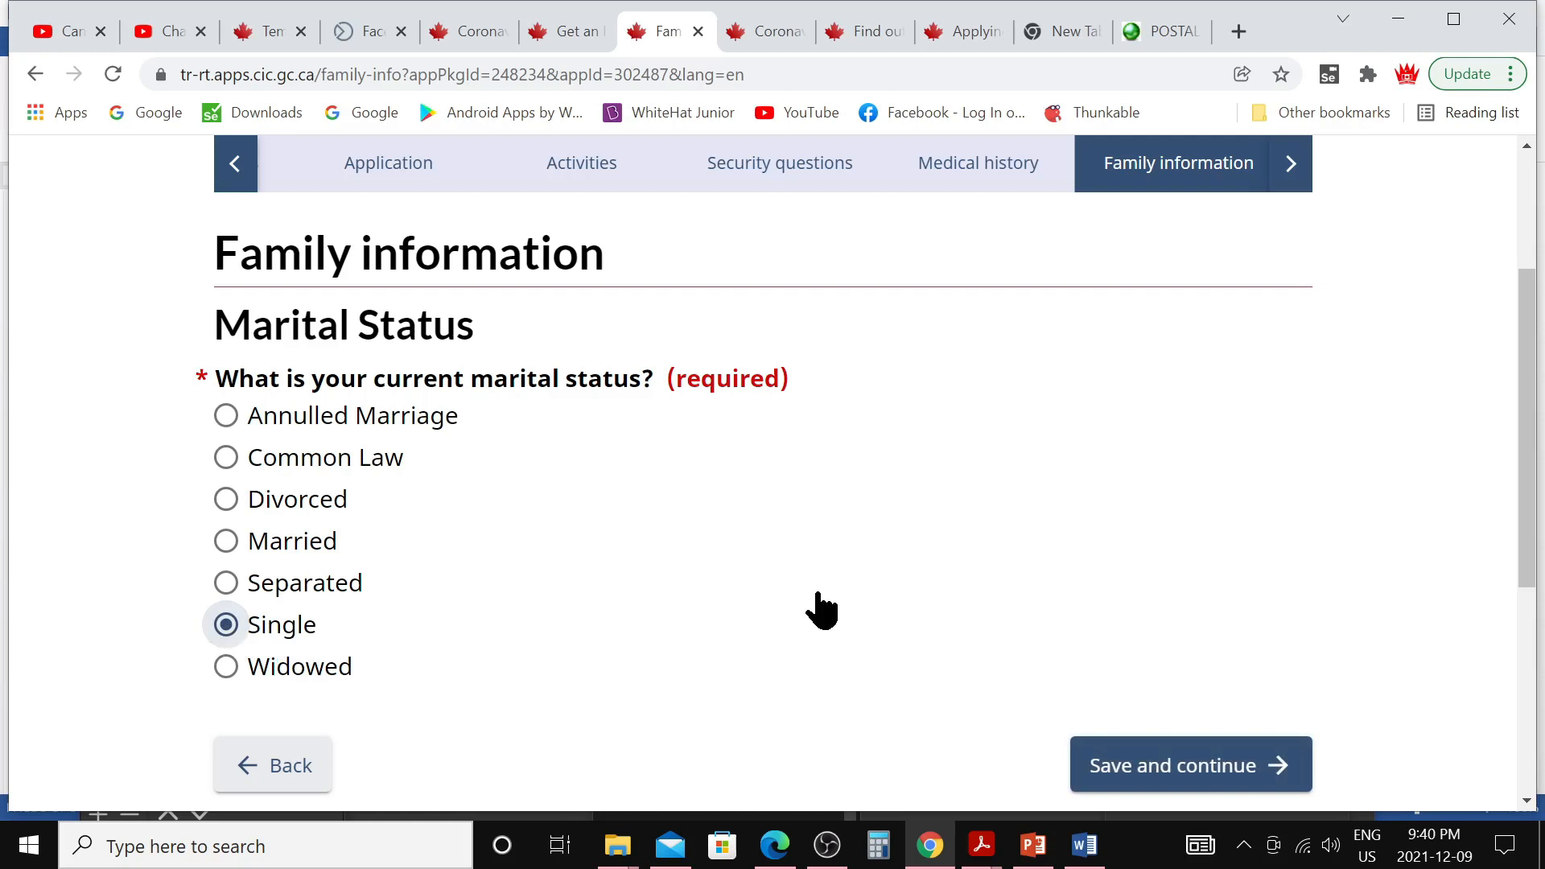
{"action": "left_click", "coordinate": [1134, 783]}
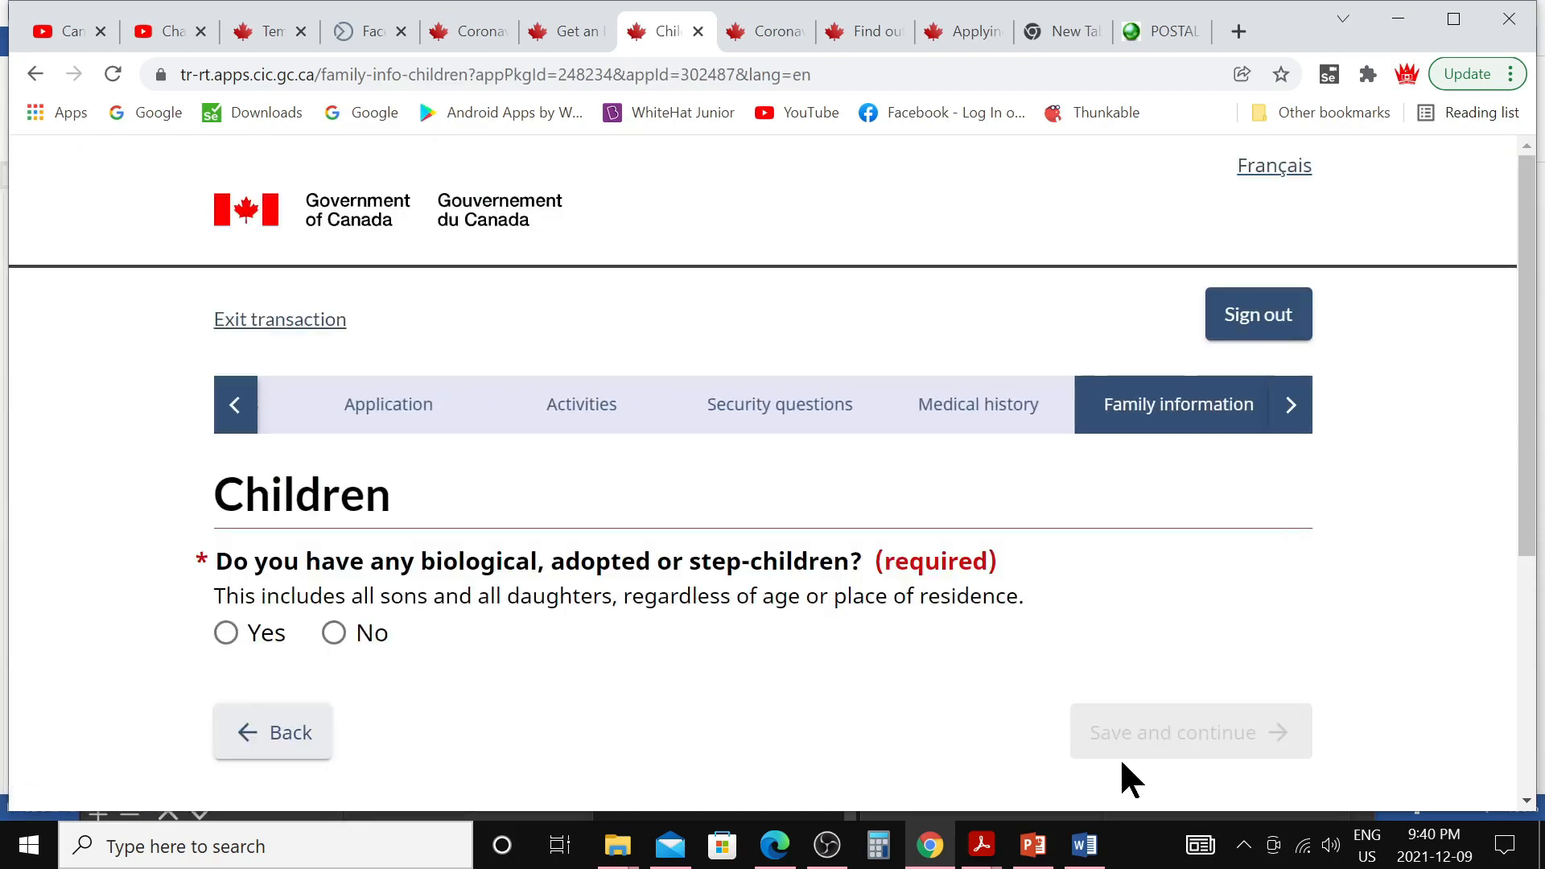
Declare no children, tick the 'I understand' acknowledgement, and continue
{"action": "scroll", "coordinate": [747, 692], "scroll_direction": "down", "scroll_amount": 3}
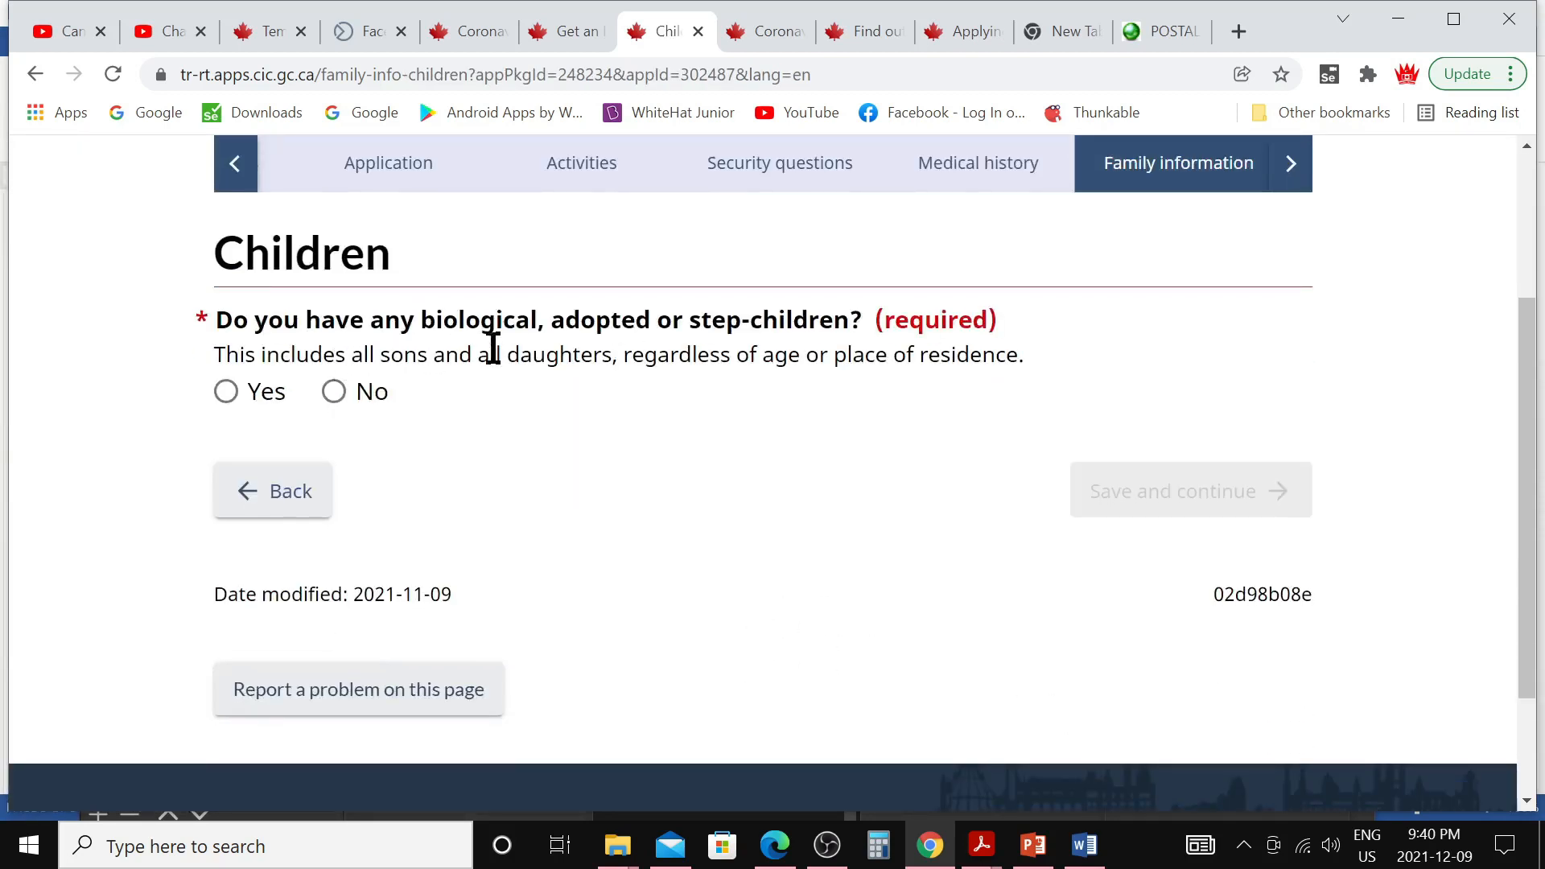
{"action": "left_click", "coordinate": [333, 391]}
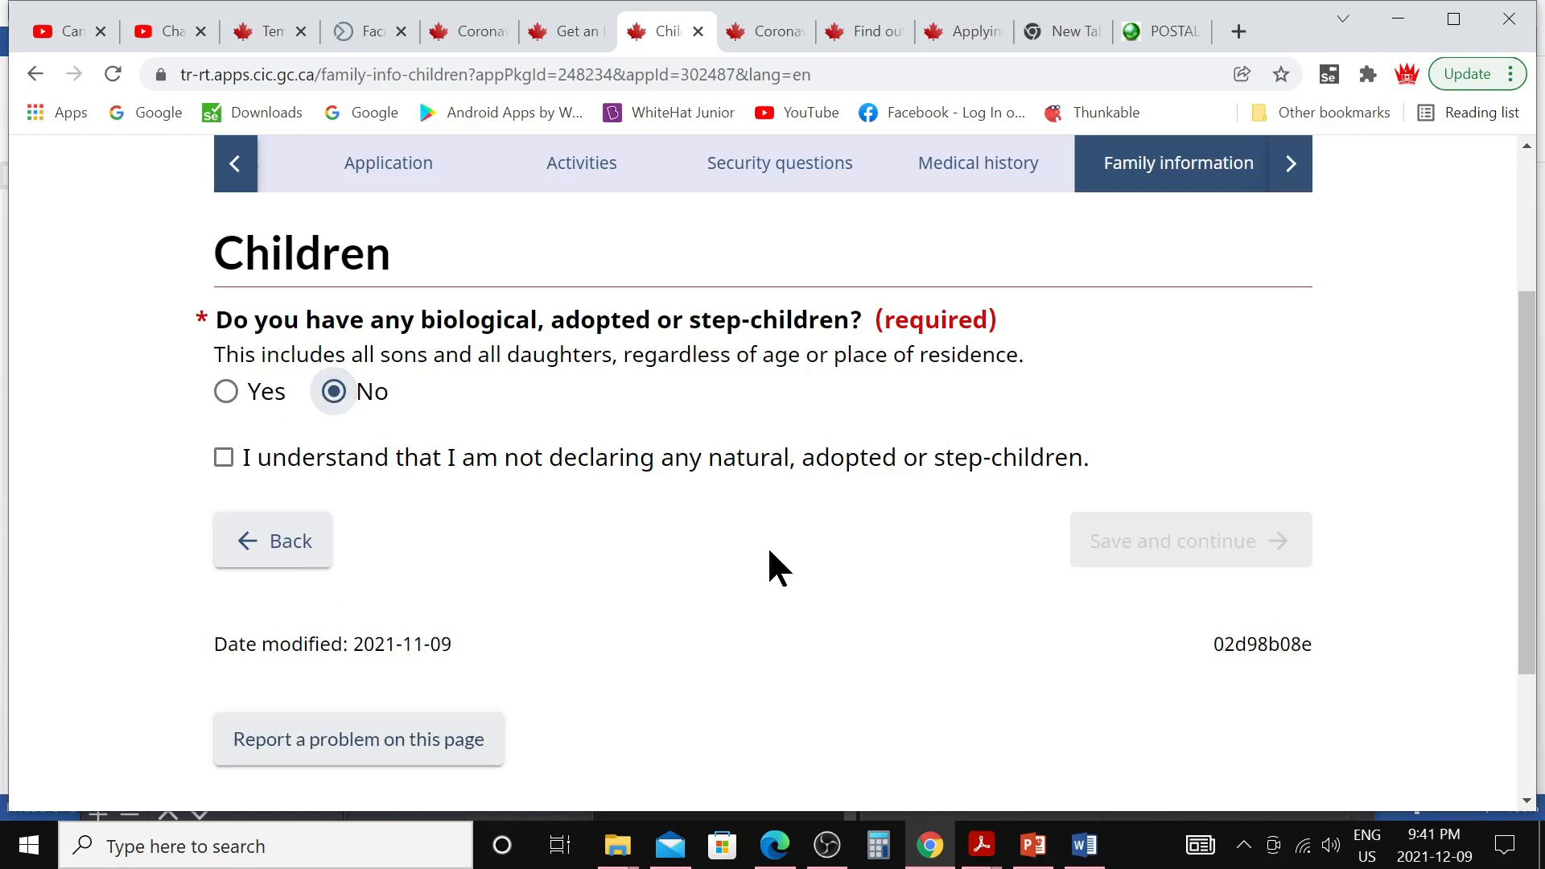
{"action": "left_click", "coordinate": [225, 458]}
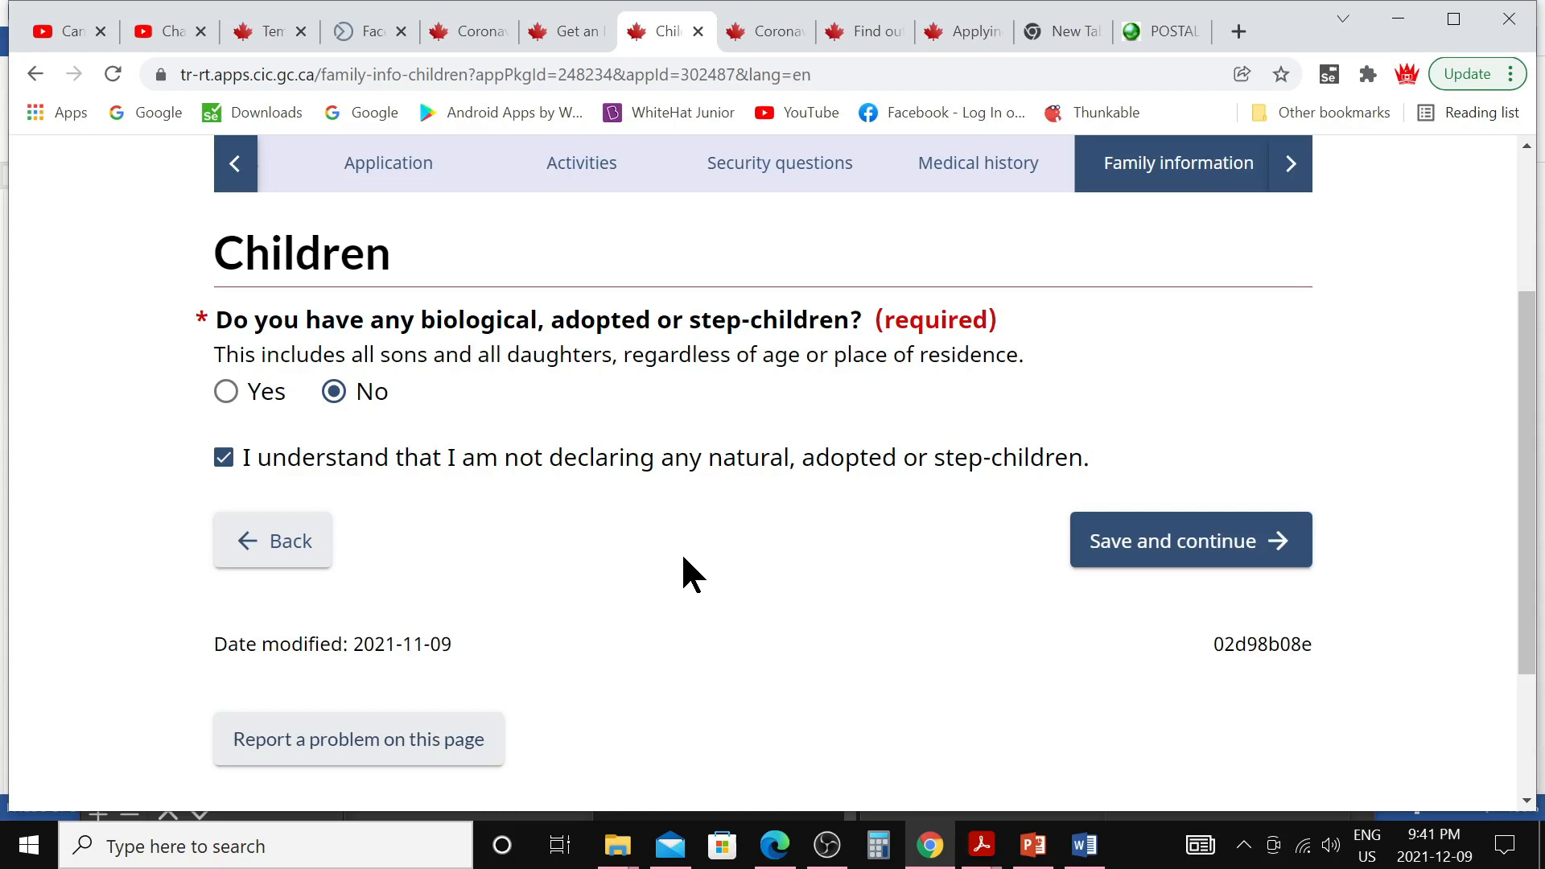
{"action": "left_click", "coordinate": [1128, 548]}
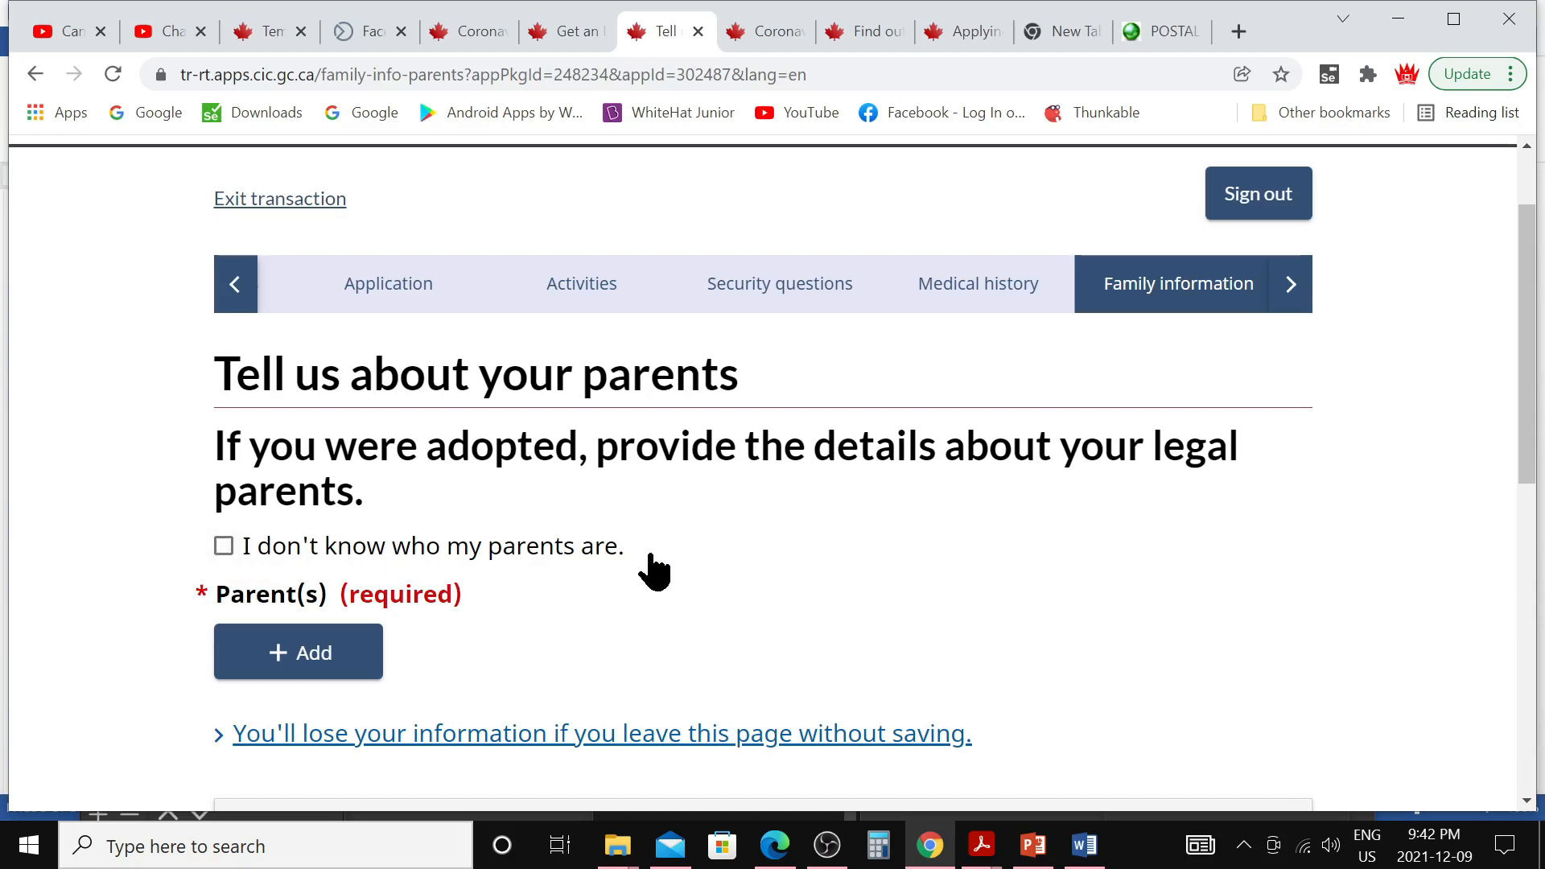
Add the father, born 1973-01-01 in India, occupation Homemaker, and save the parents page
{"action": "scroll", "coordinate": [489, 596], "scroll_direction": "down", "scroll_amount": 3}
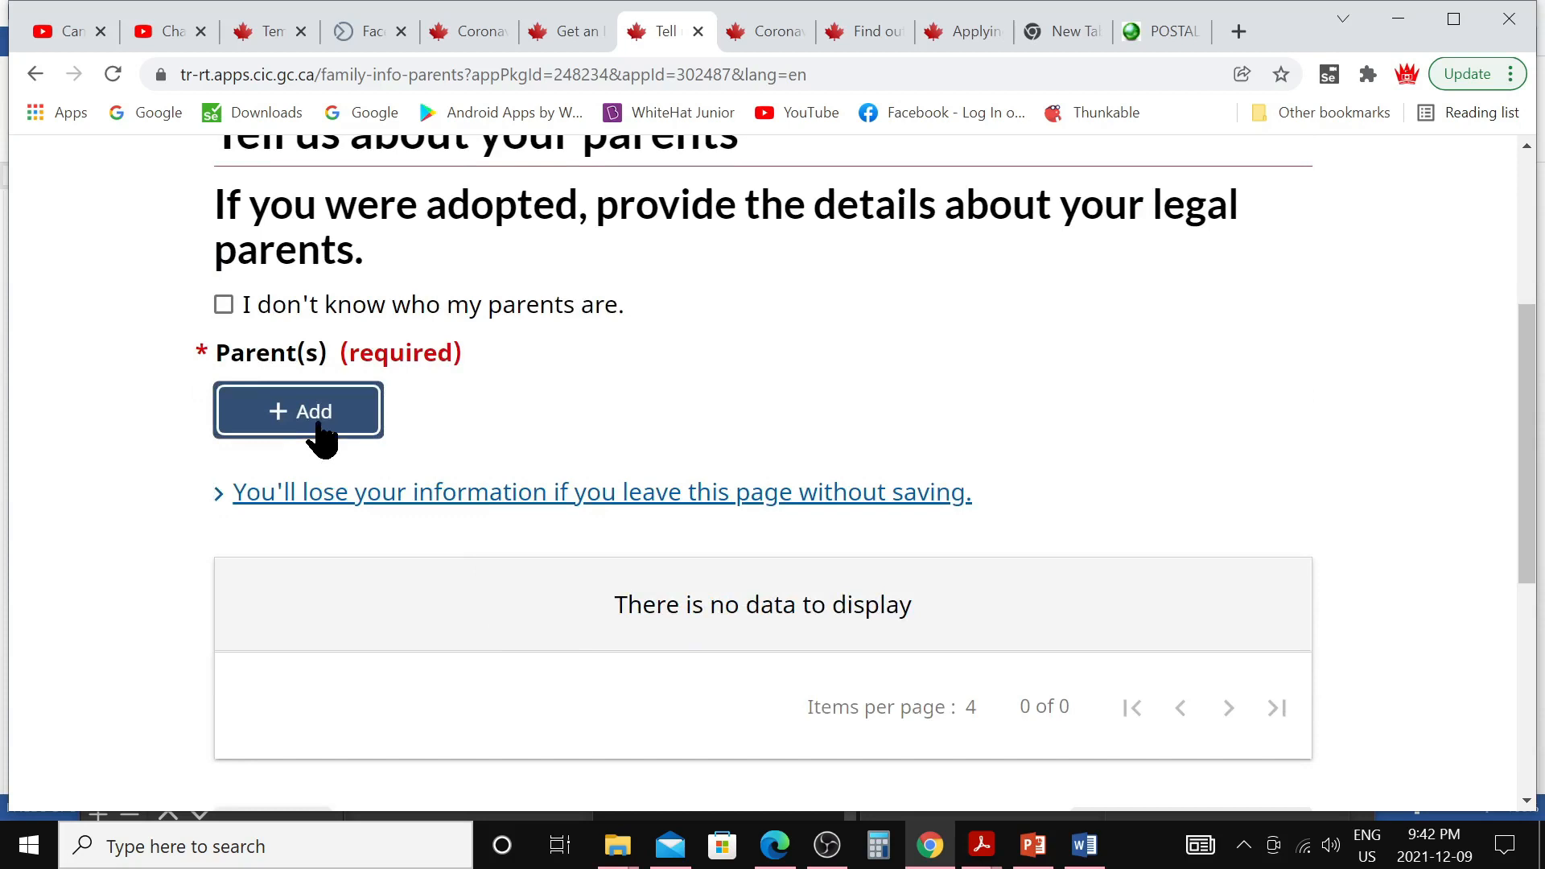
{"action": "left_click", "coordinate": [322, 439]}
{"action": "type", "text": "Brown"}
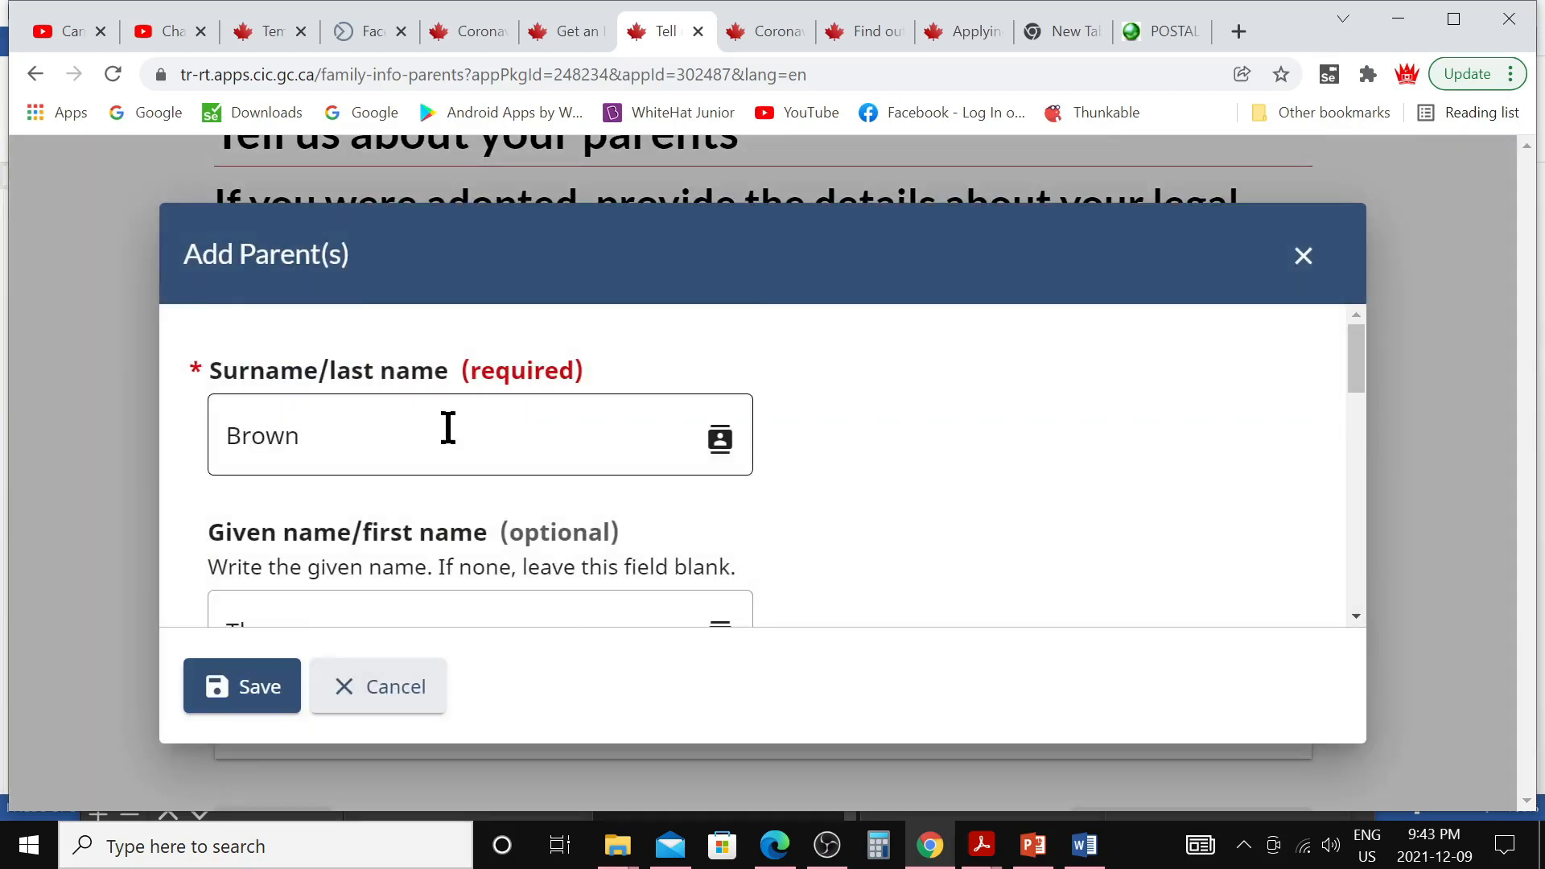
{"action": "scroll", "coordinate": [721, 456], "scroll_direction": "down", "scroll_amount": 2}
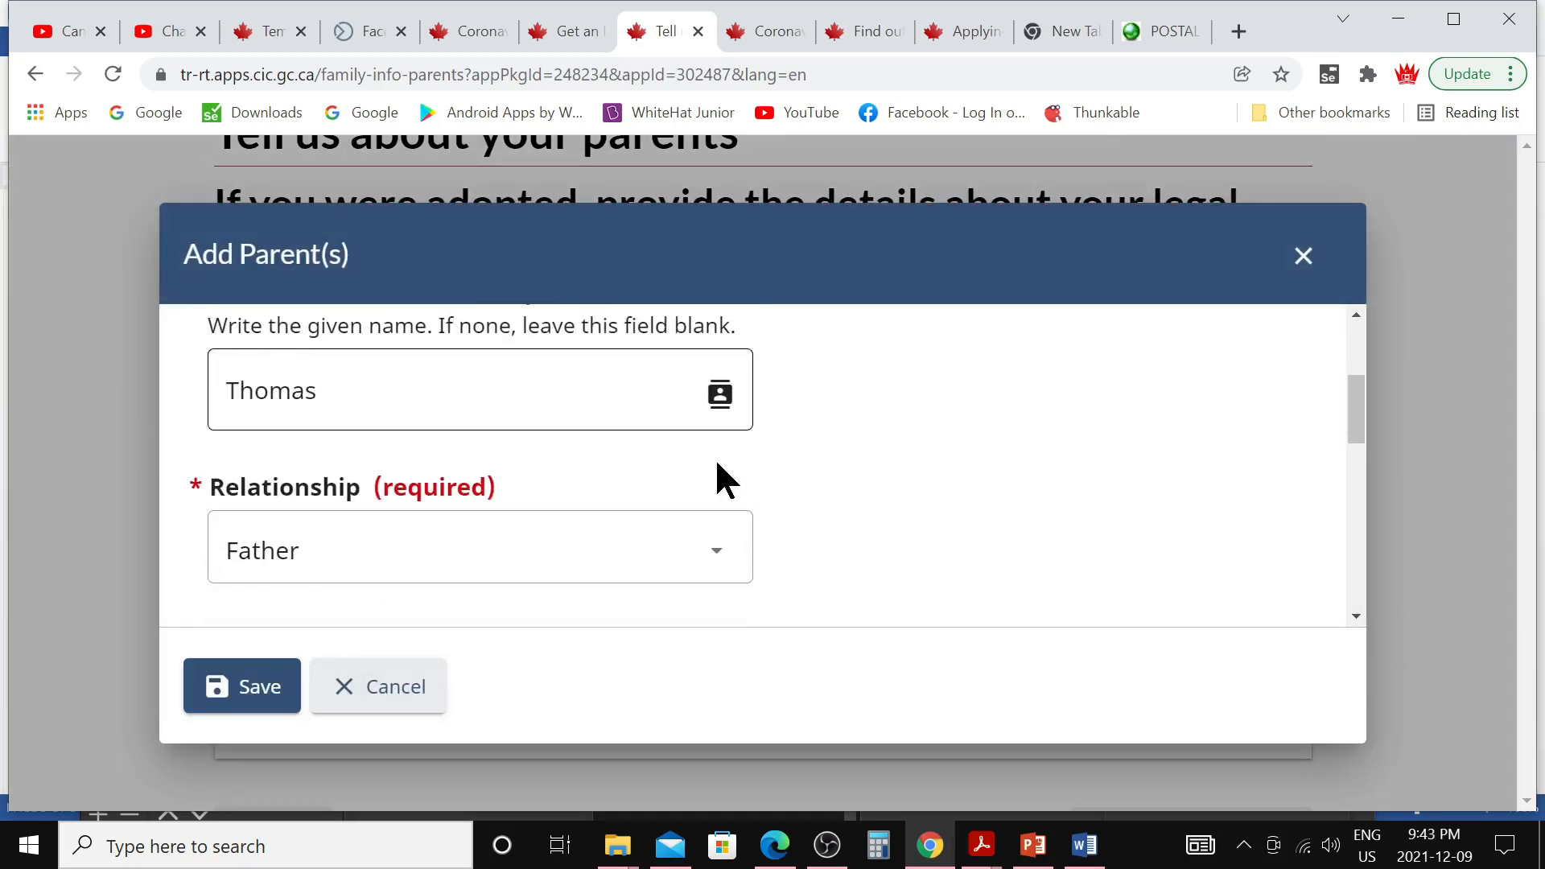
{"action": "key", "text": "Tab"}
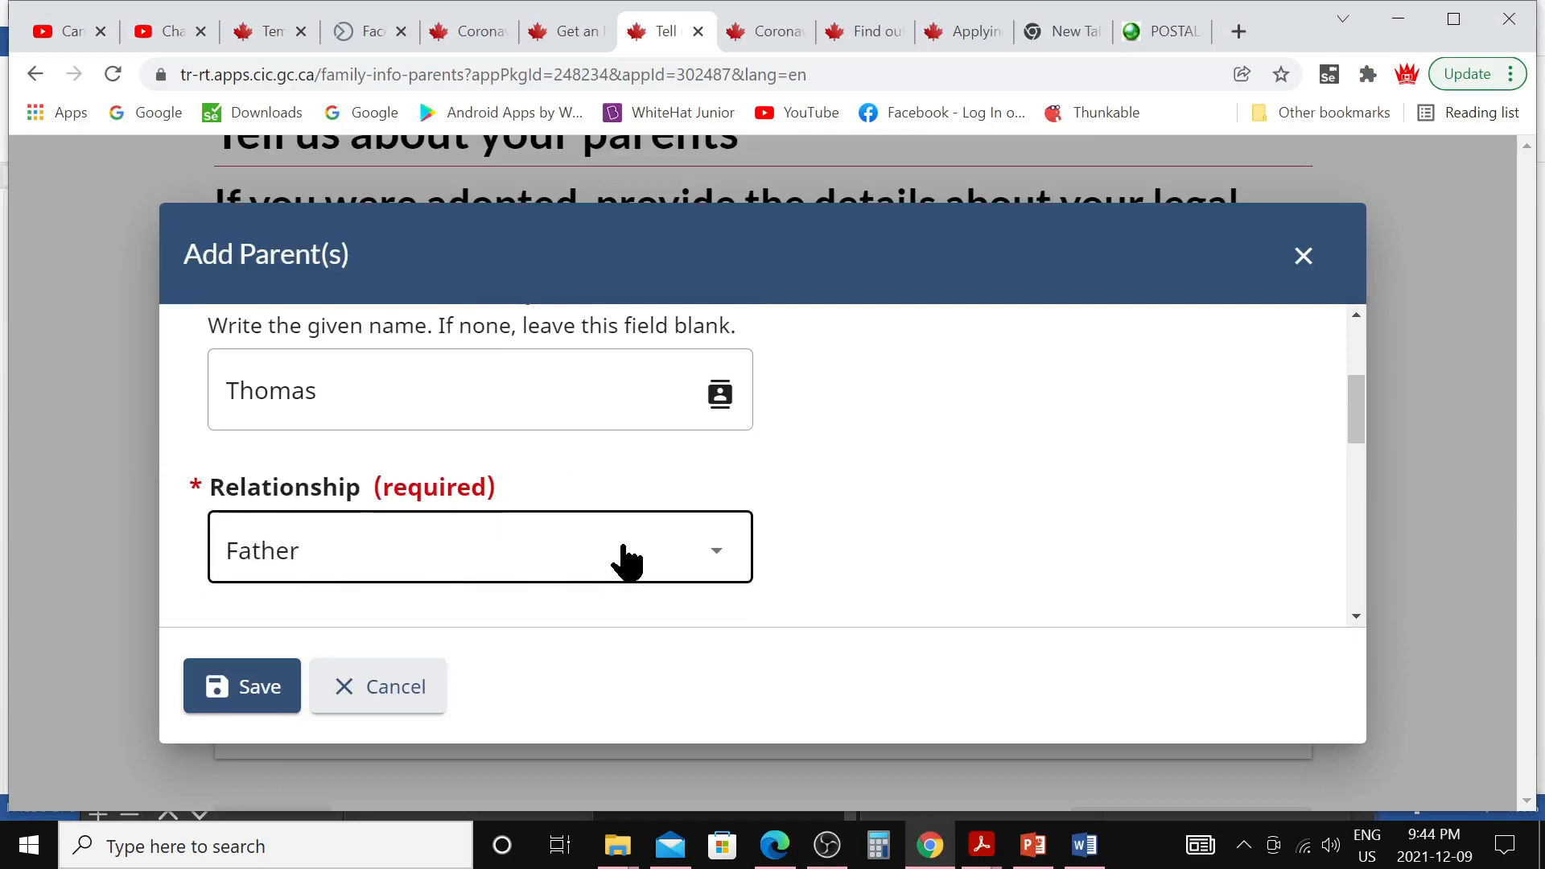
{"action": "scroll", "coordinate": [623, 562], "scroll_direction": "down", "scroll_amount": 1}
{"action": "scroll", "coordinate": [587, 593], "scroll_direction": "down", "scroll_amount": 2}
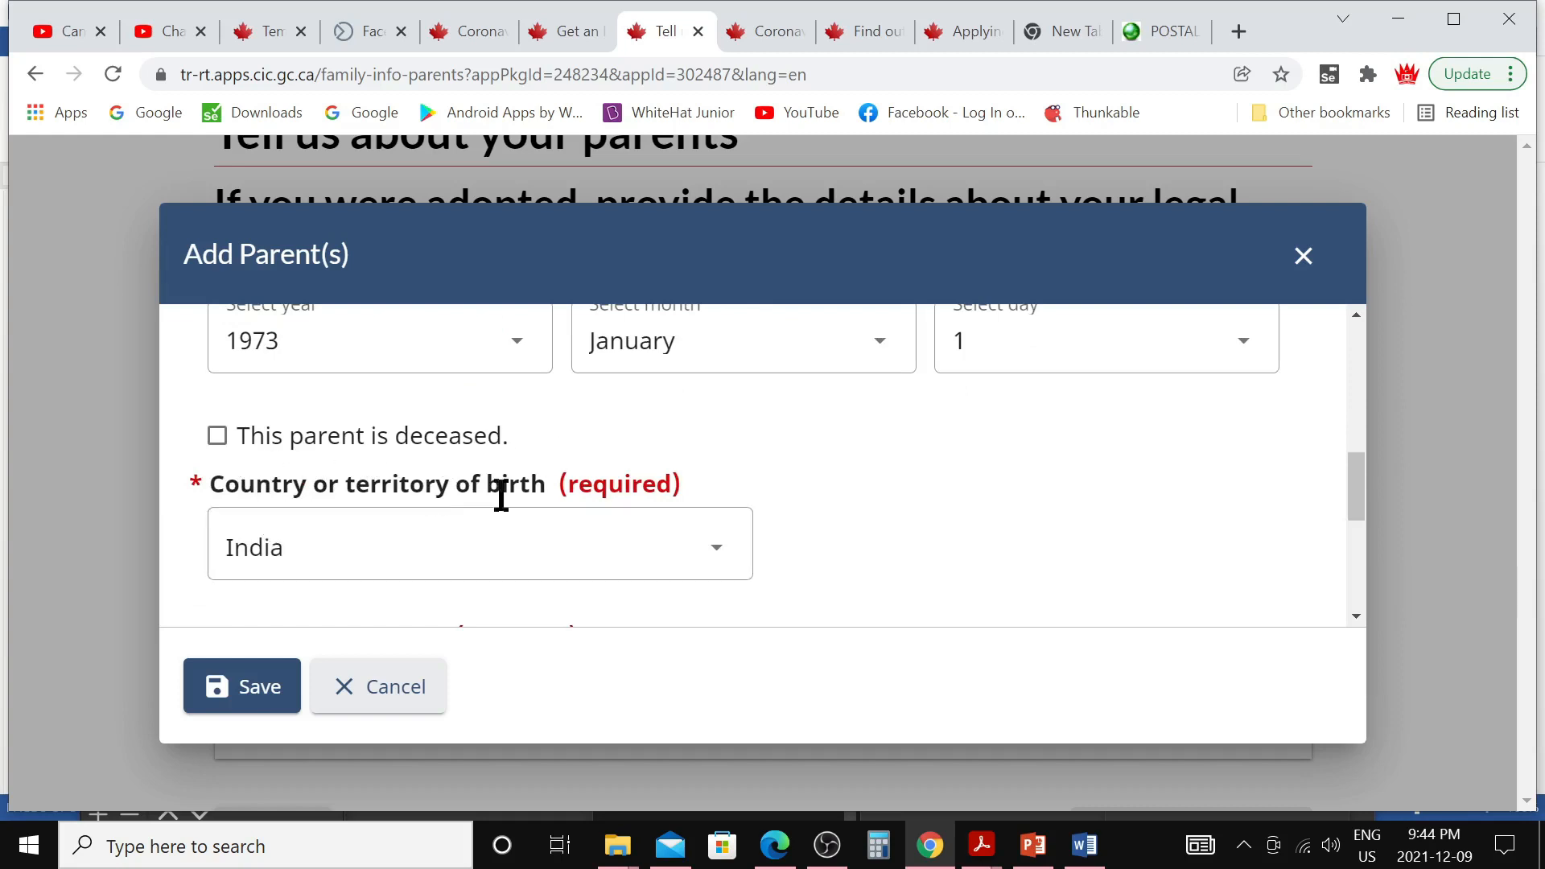
{"action": "scroll", "coordinate": [563, 539], "scroll_direction": "down", "scroll_amount": 1}
{"action": "scroll", "coordinate": [455, 562], "scroll_direction": "down", "scroll_amount": 3}
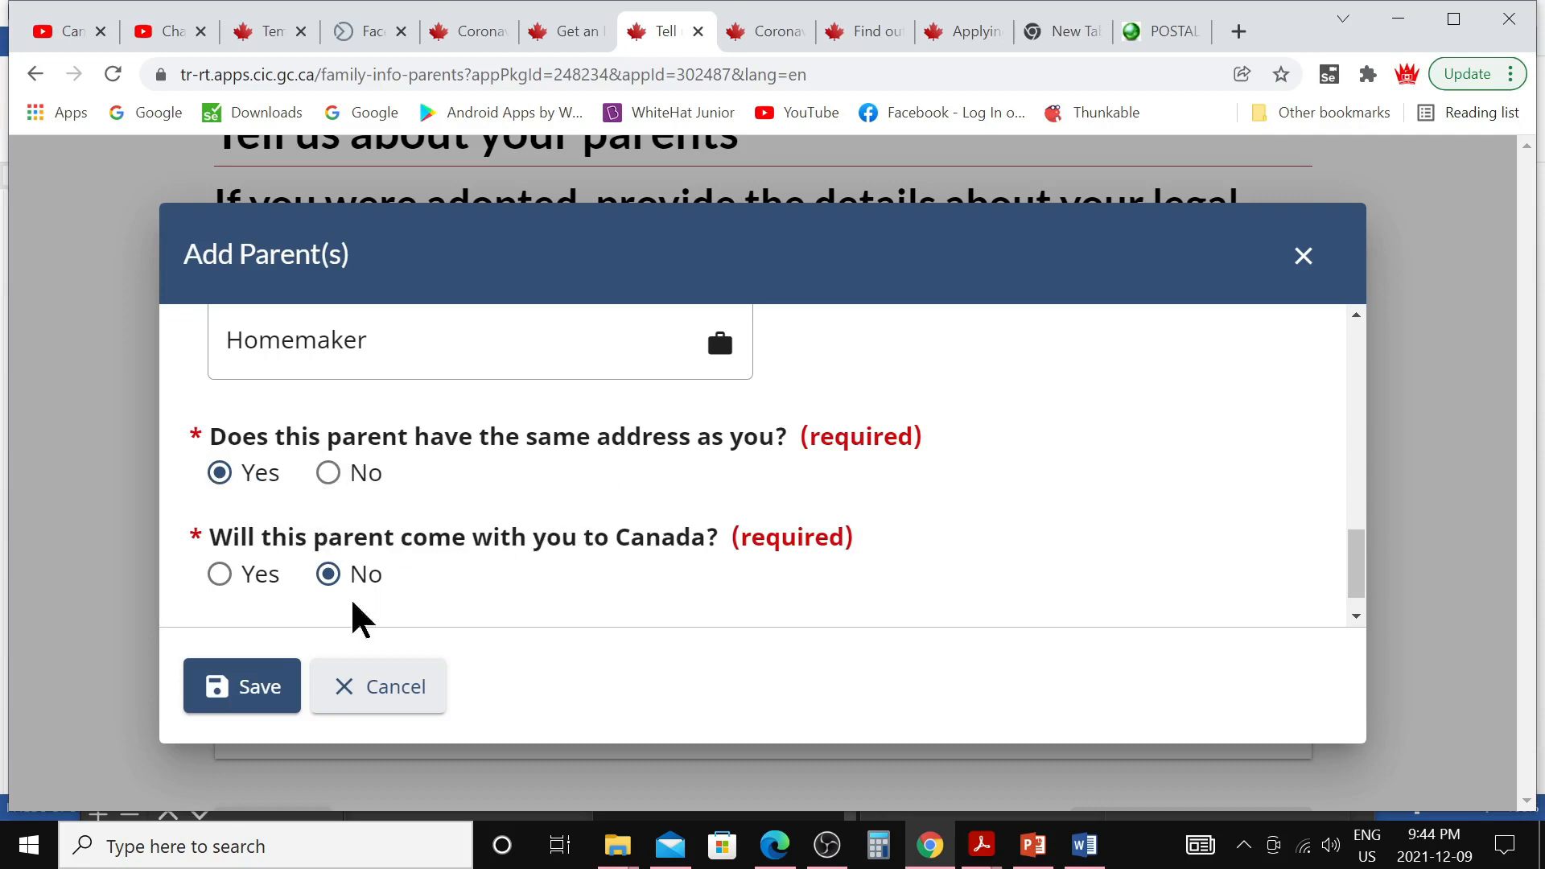
{"action": "left_click", "coordinate": [265, 694]}
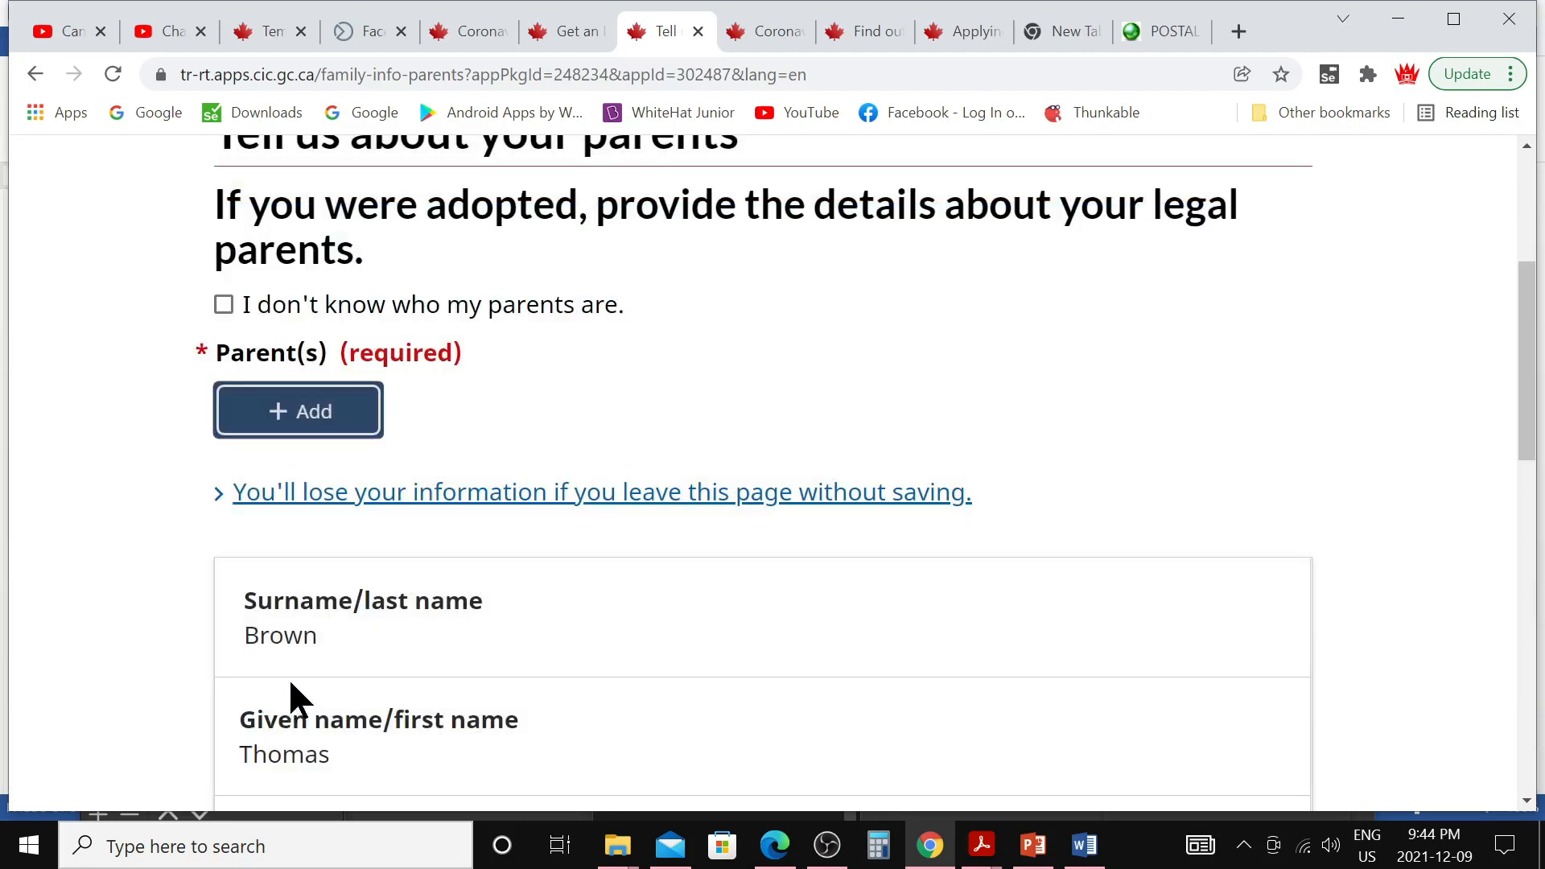
{"action": "scroll", "coordinate": [420, 616], "scroll_direction": "down", "scroll_amount": 9}
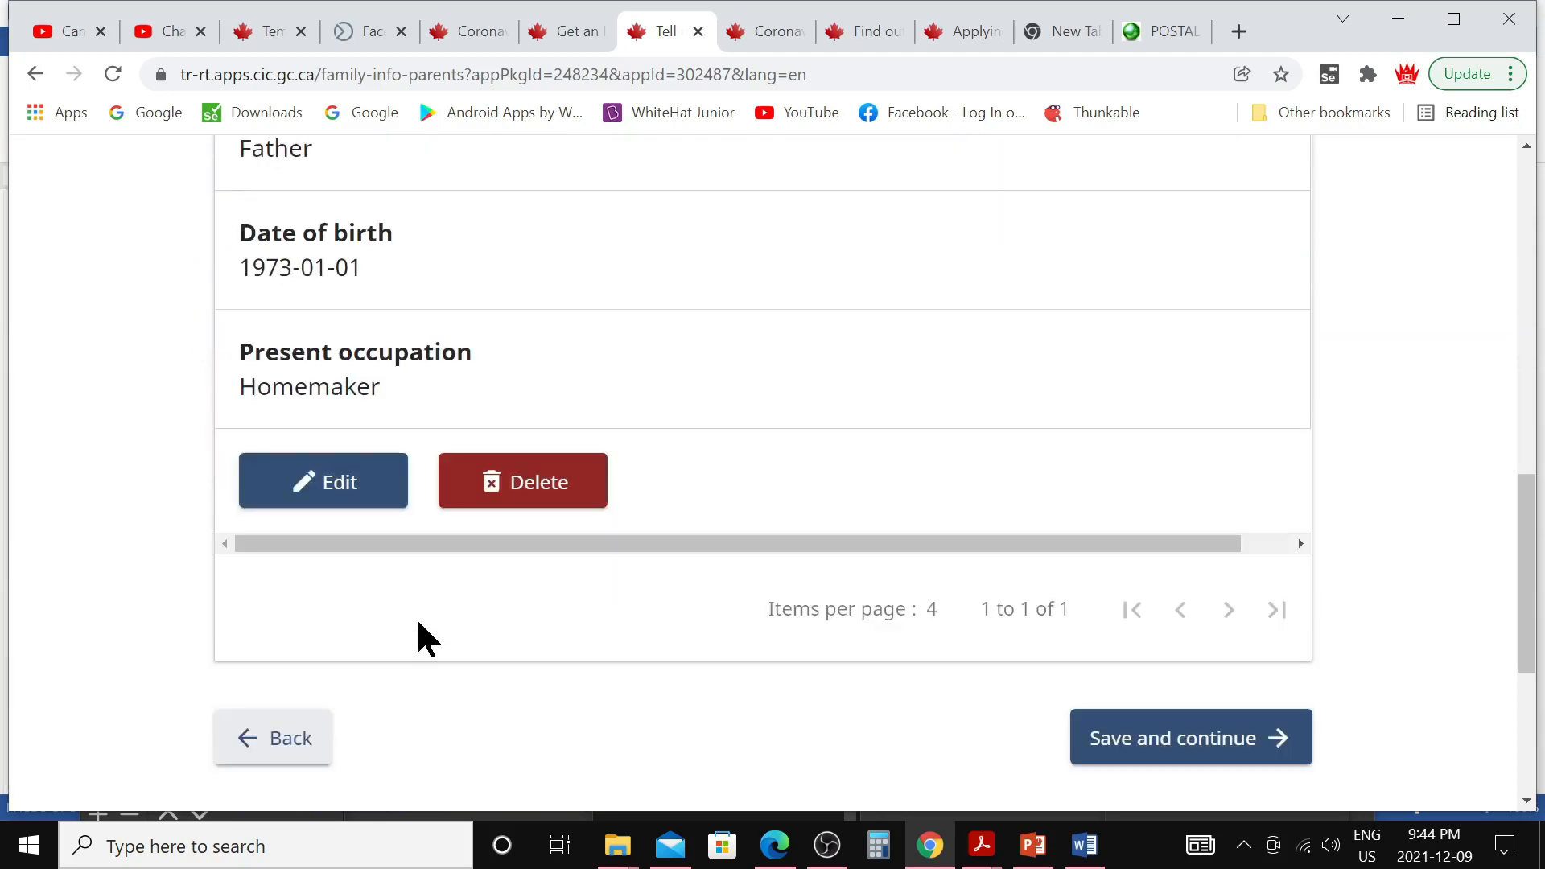
{"action": "left_click", "coordinate": [1113, 750]}
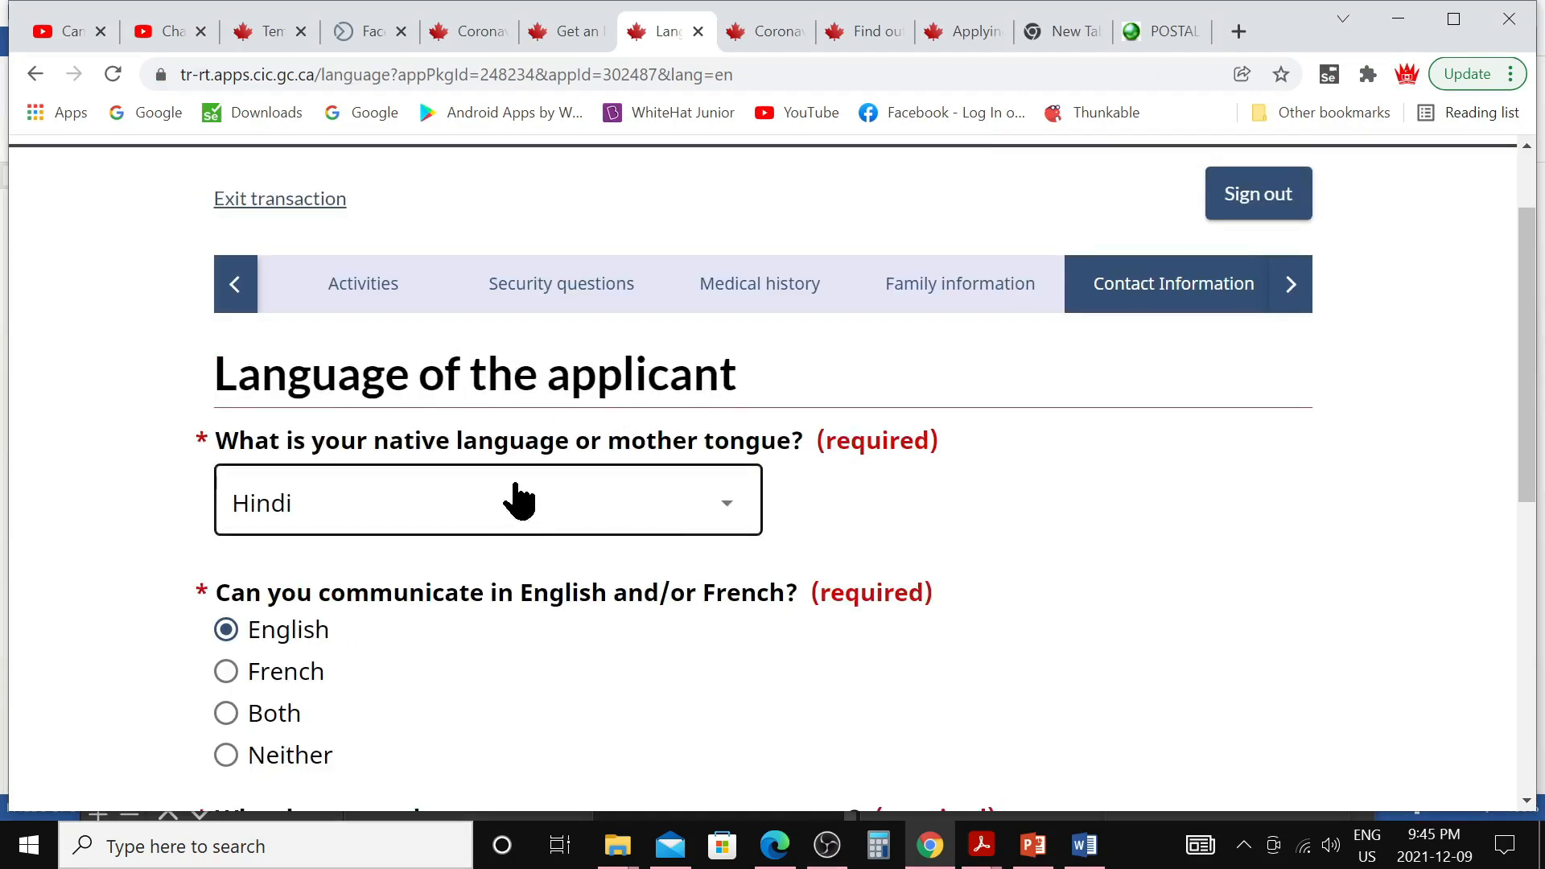
Keep Hindi as mother tongue and English for communication, and save
{"action": "scroll", "coordinate": [426, 503], "scroll_direction": "down", "scroll_amount": 1}
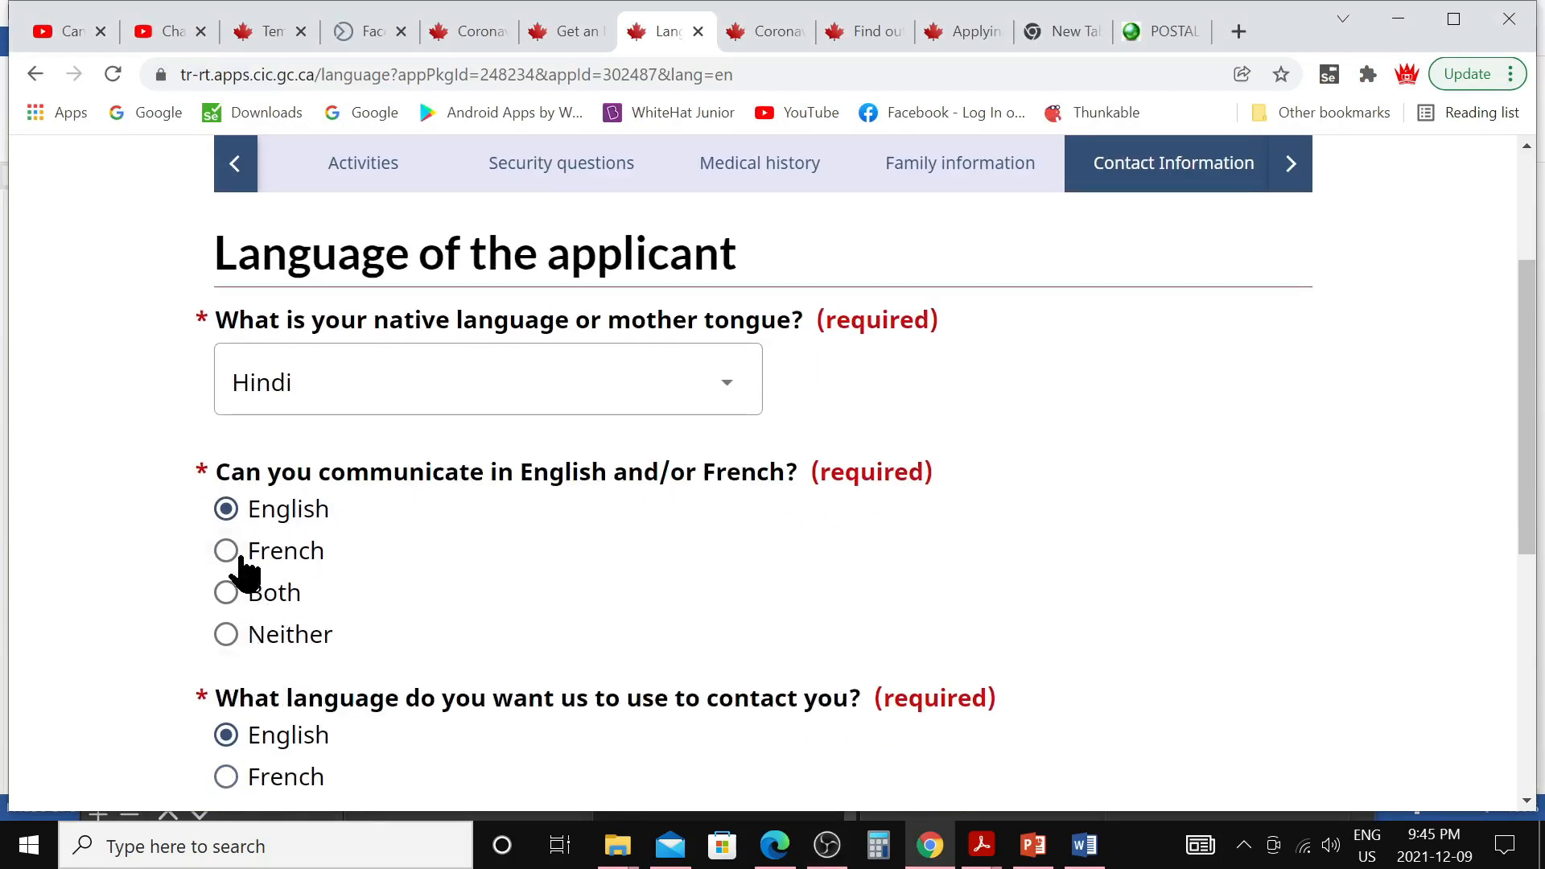
{"action": "scroll", "coordinate": [378, 554], "scroll_direction": "down", "scroll_amount": 1}
{"action": "scroll", "coordinate": [392, 555], "scroll_direction": "down", "scroll_amount": 1}
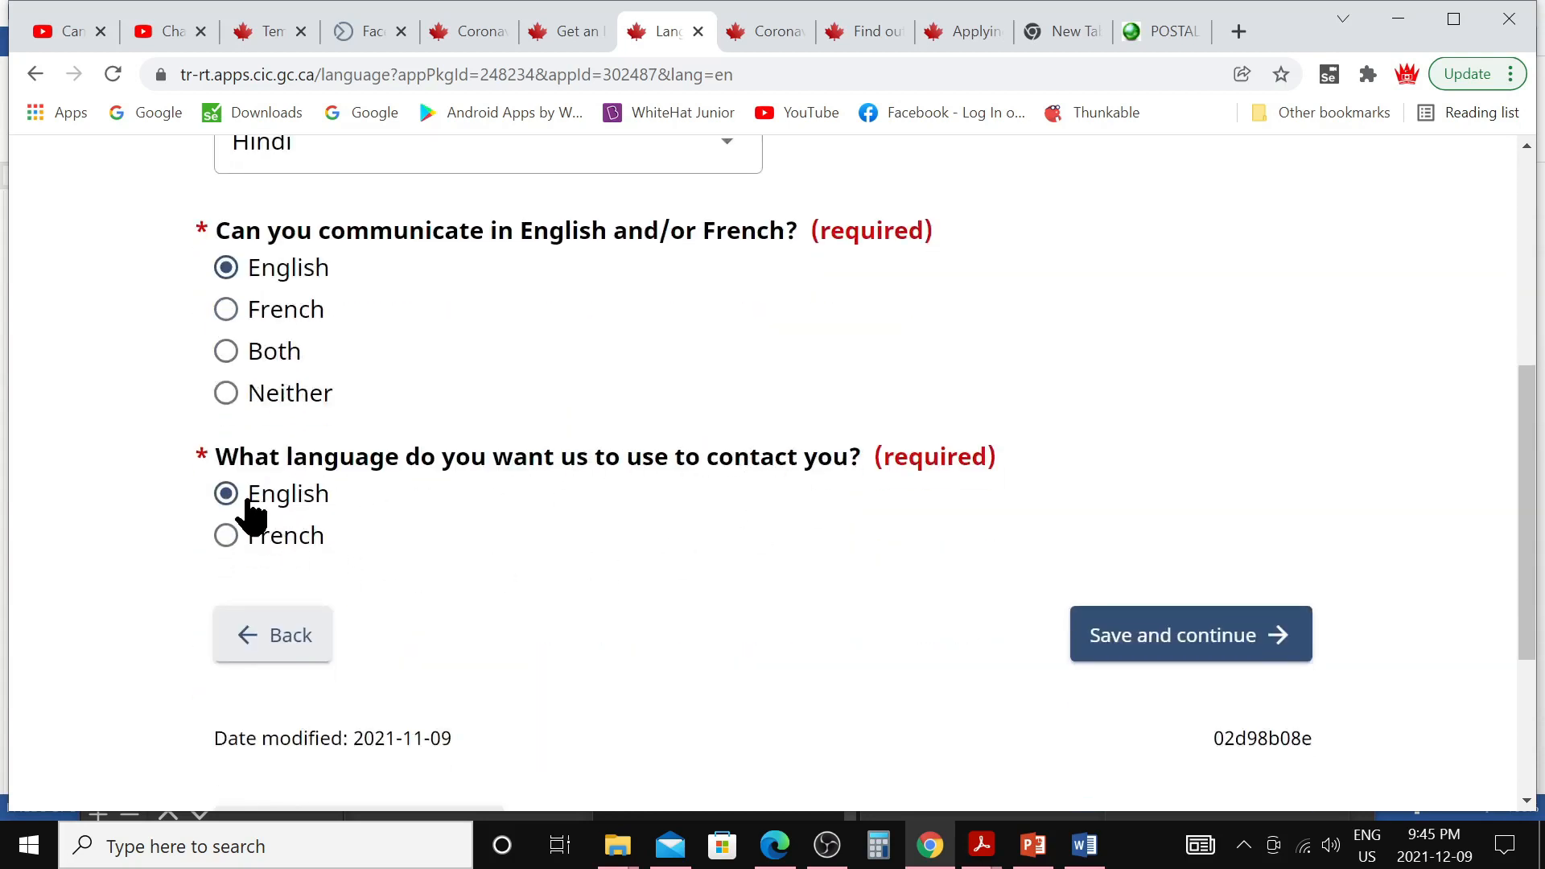
{"action": "left_click", "coordinate": [1123, 656]}
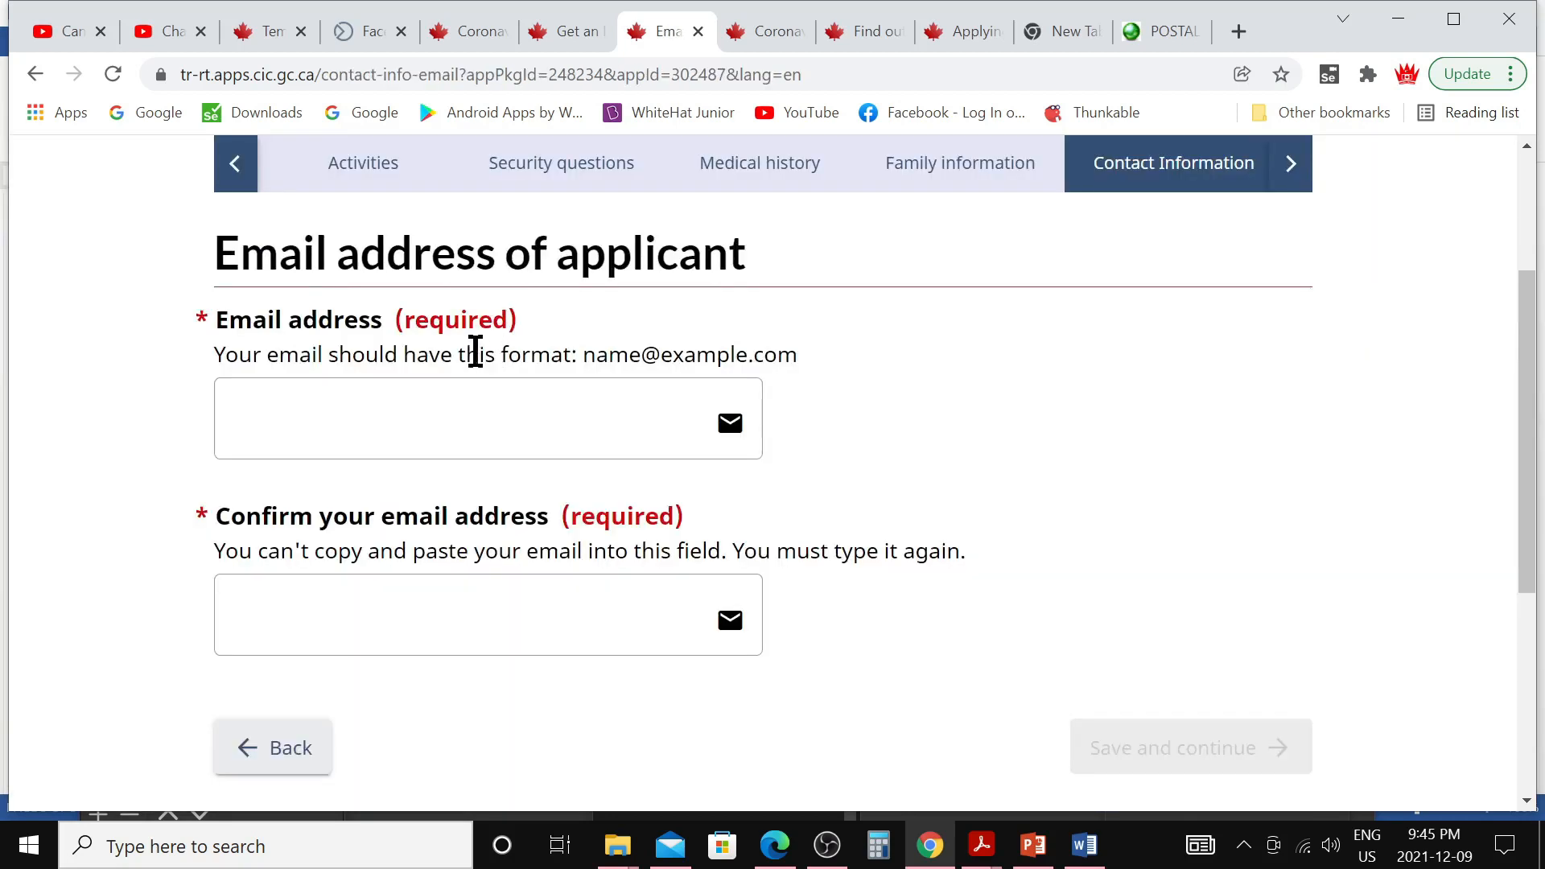
Fill in and confirm the applicant's email address, then continue to the telephone page
{"action": "left_click", "coordinate": [300, 422]}
{"action": "left_click", "coordinate": [411, 607]}
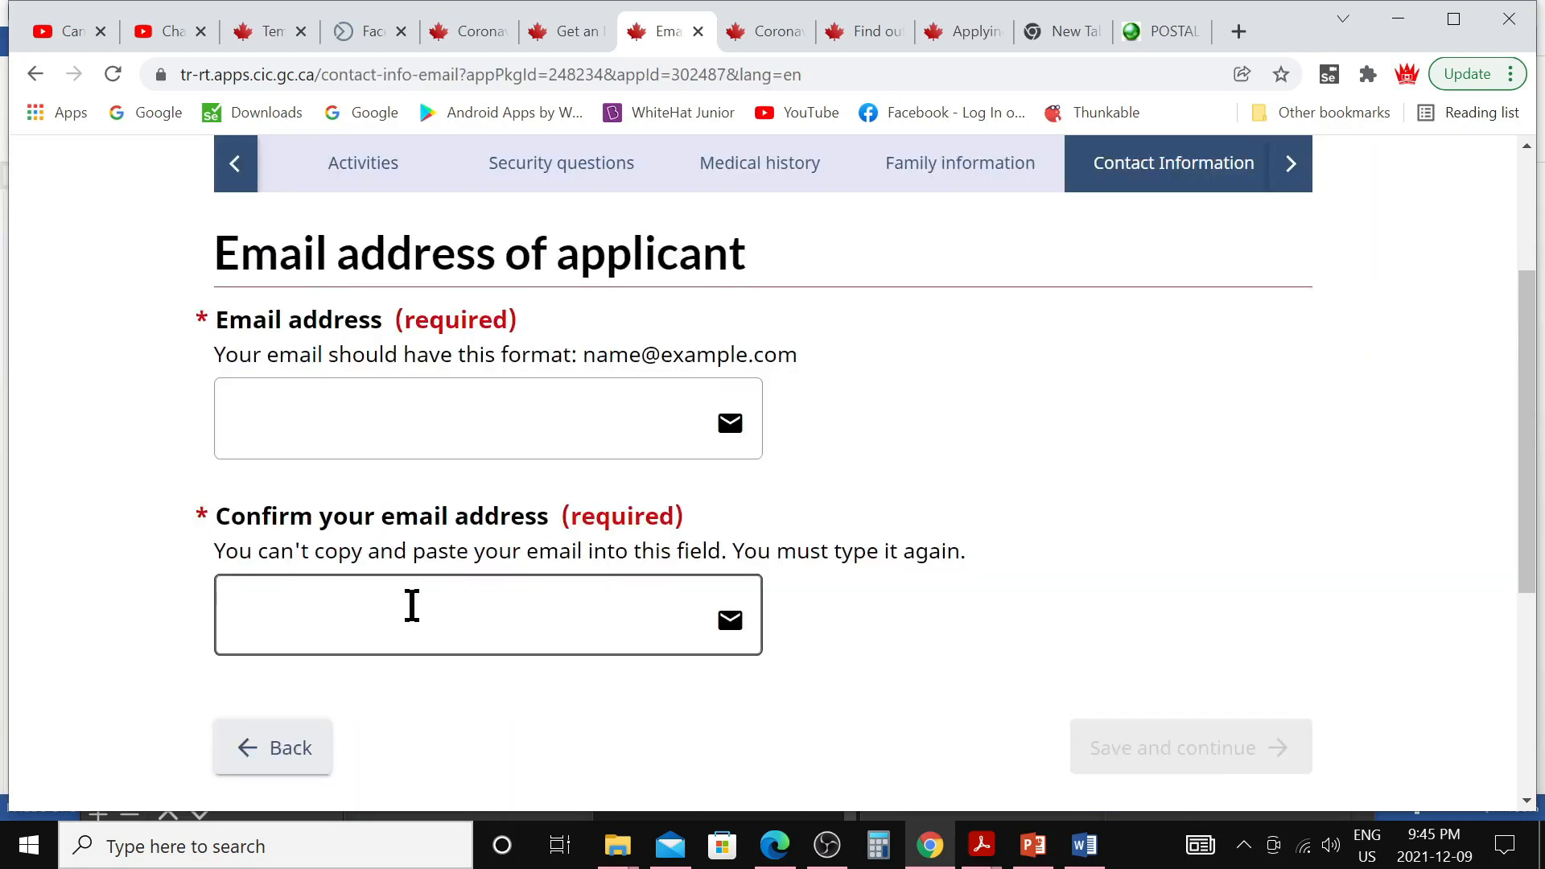
{"action": "left_click", "coordinate": [859, 635]}
{"action": "scroll", "coordinate": [870, 614], "scroll_direction": "down", "scroll_amount": 1}
{"action": "scroll", "coordinate": [870, 614], "scroll_direction": "down", "scroll_amount": 2}
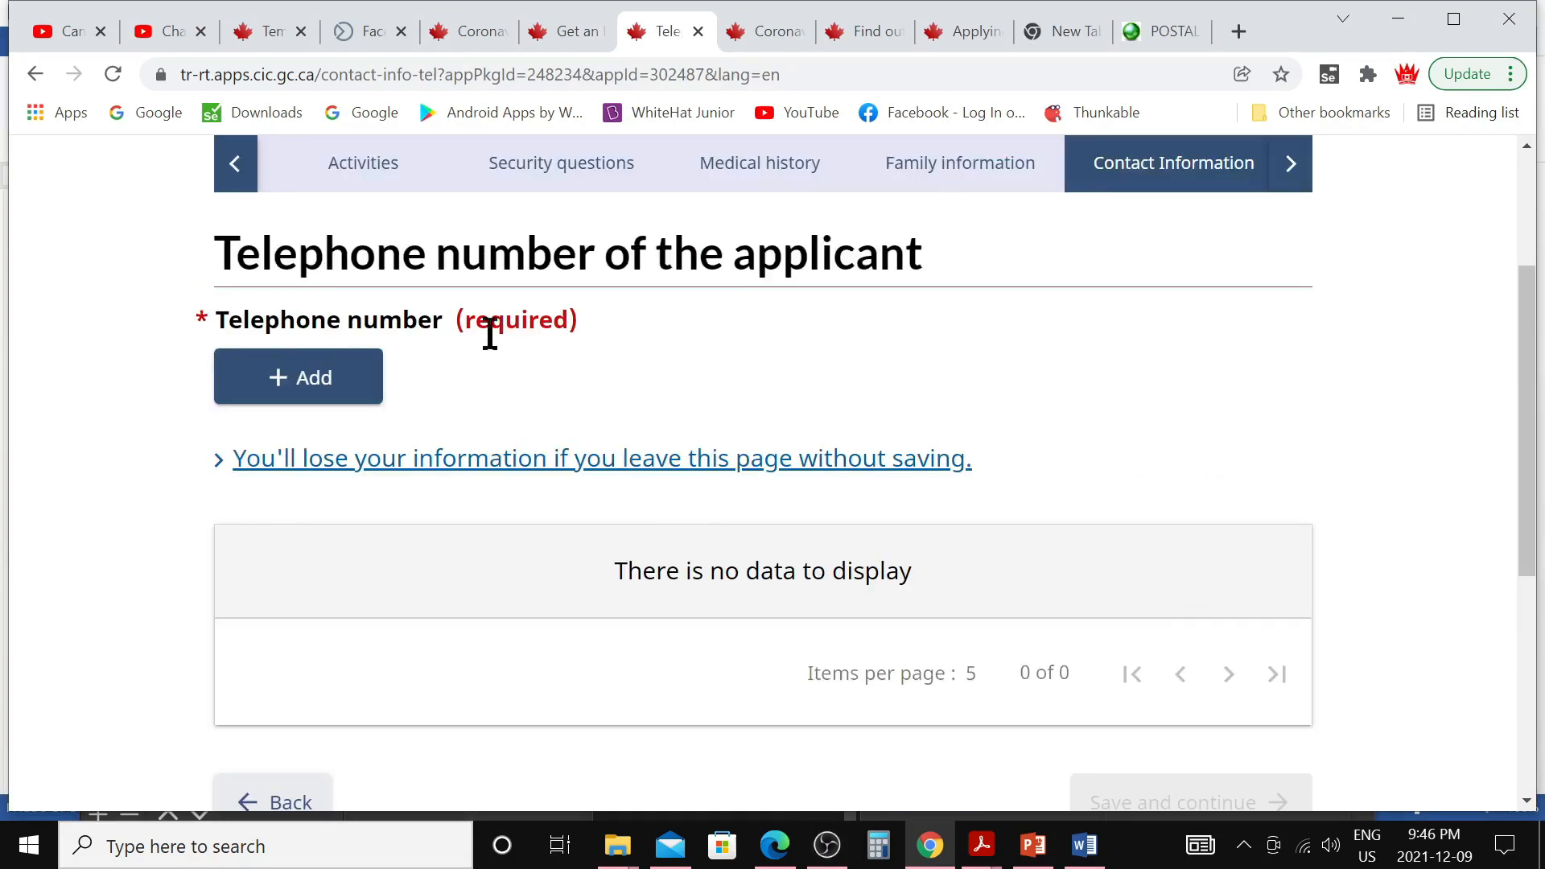
Add a Cellular number outside Canada/US with its international dial code and number
{"action": "left_click", "coordinate": [335, 388]}
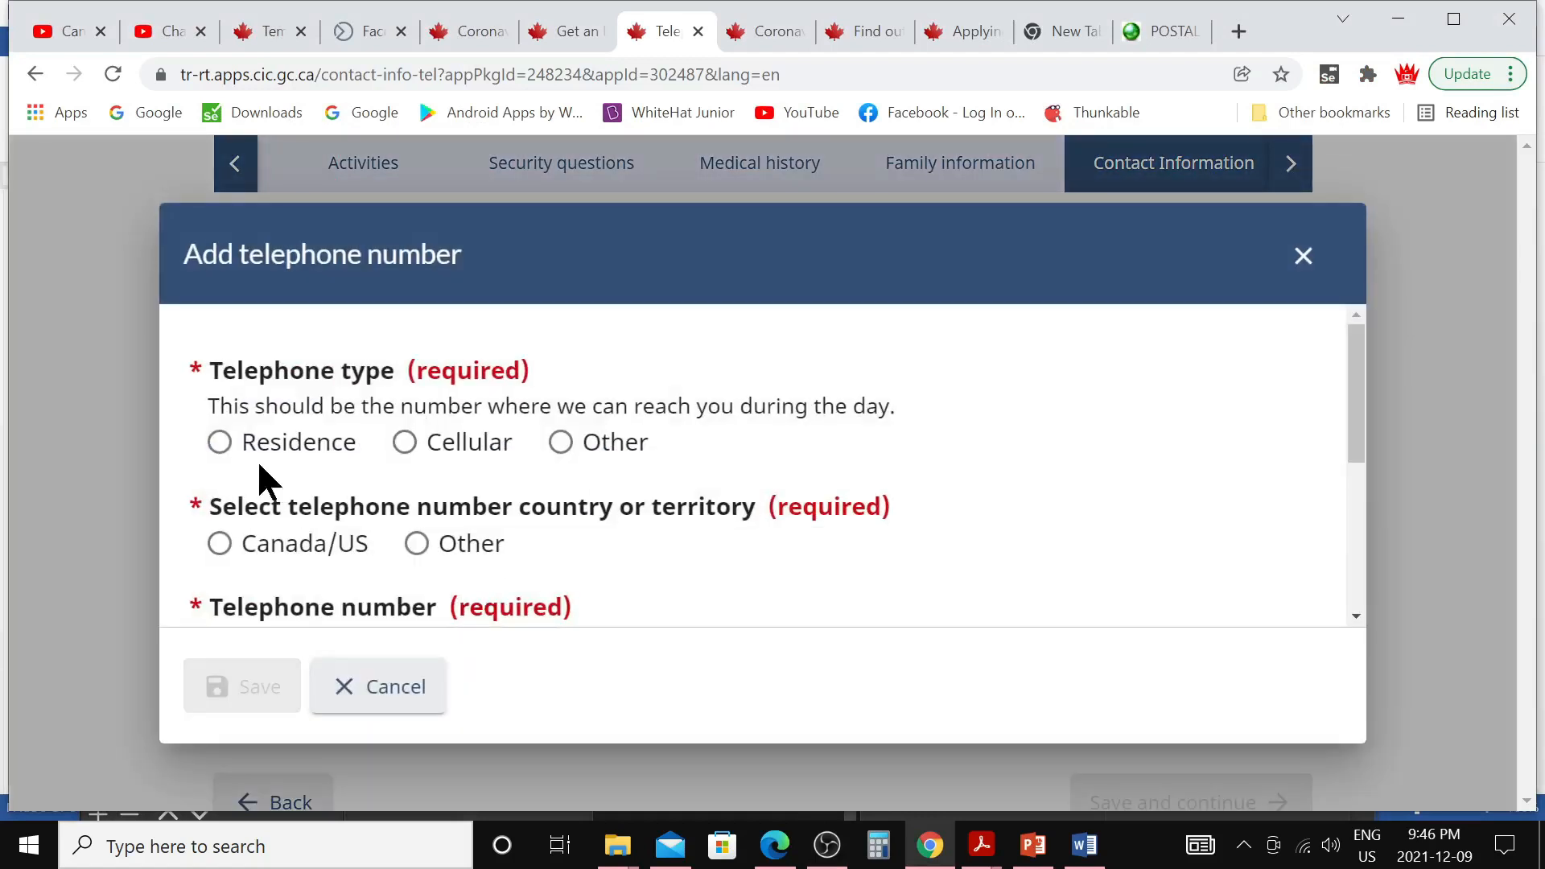
{"action": "left_click", "coordinate": [400, 442]}
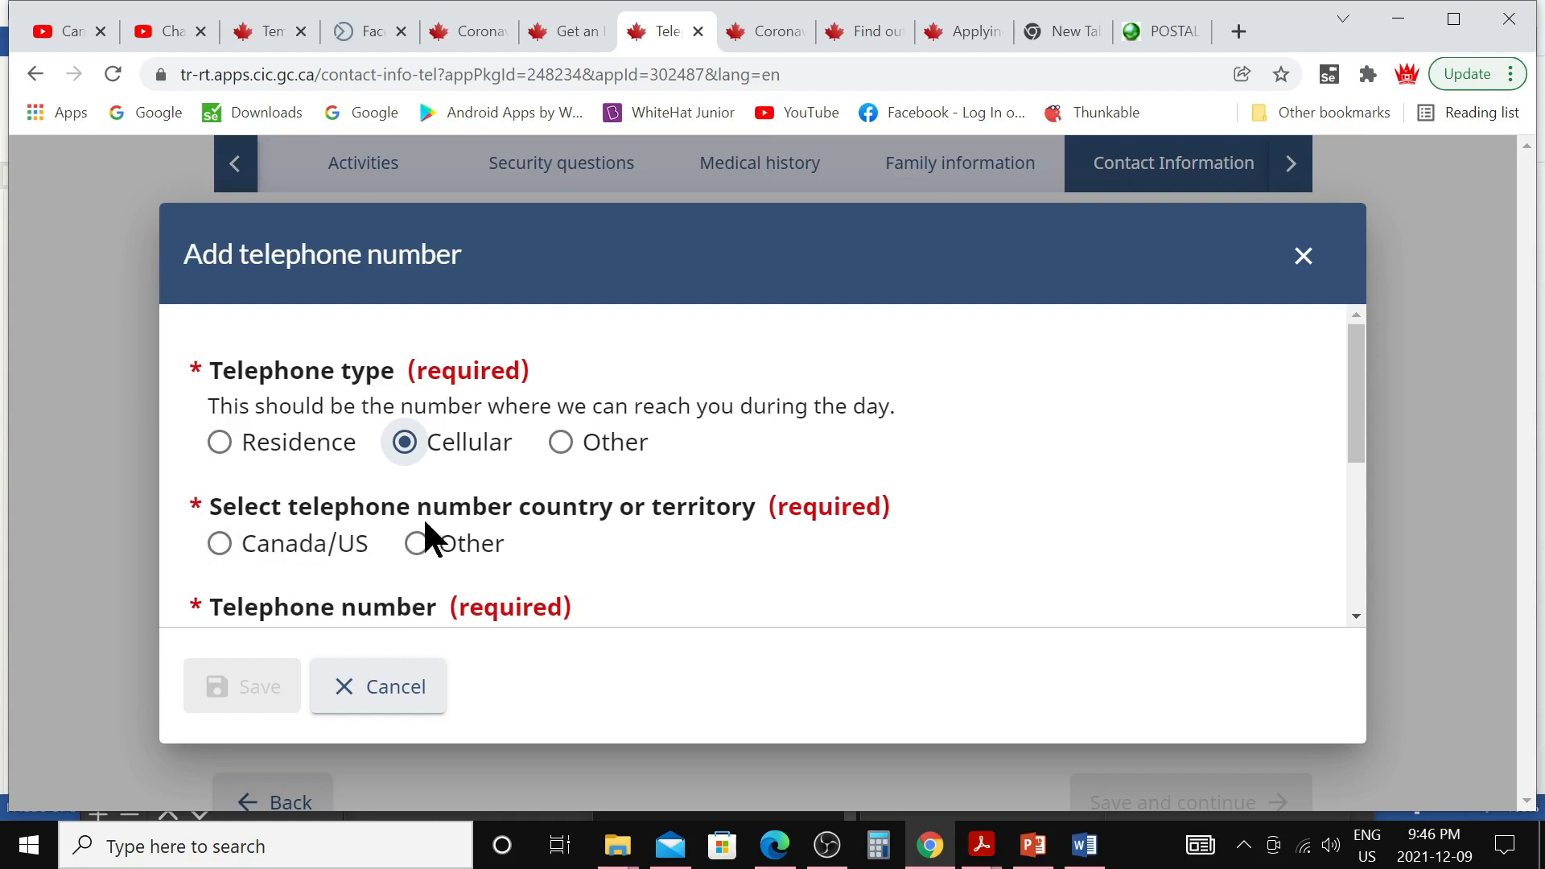
{"action": "left_click", "coordinate": [417, 545]}
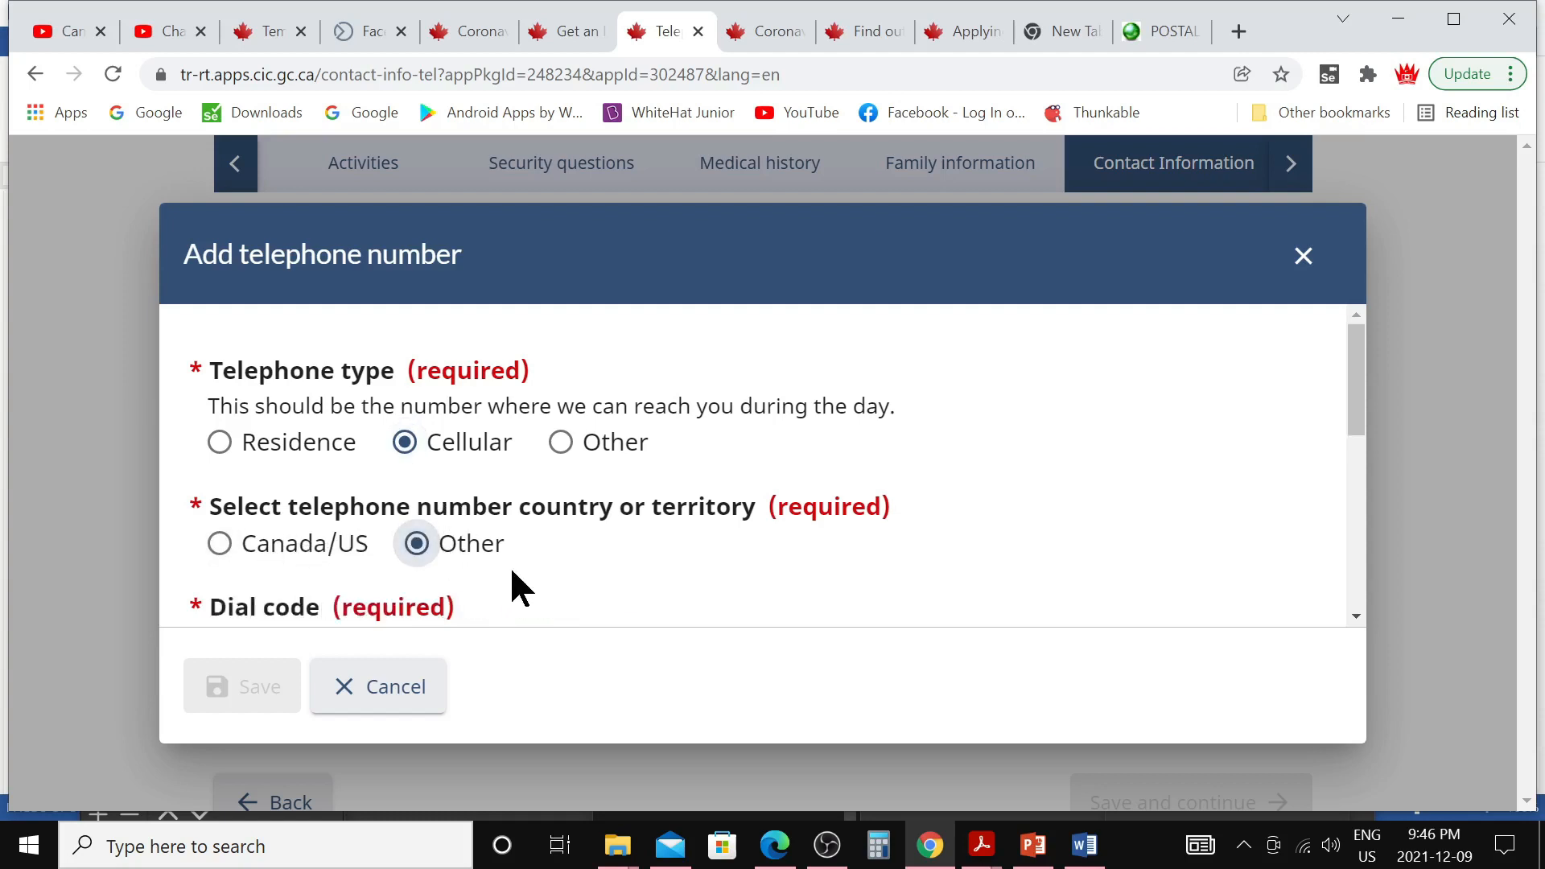
{"action": "scroll", "coordinate": [509, 565], "scroll_direction": "down", "scroll_amount": 1}
{"action": "left_click", "coordinate": [447, 546]}
{"action": "type", "text": "1234"}
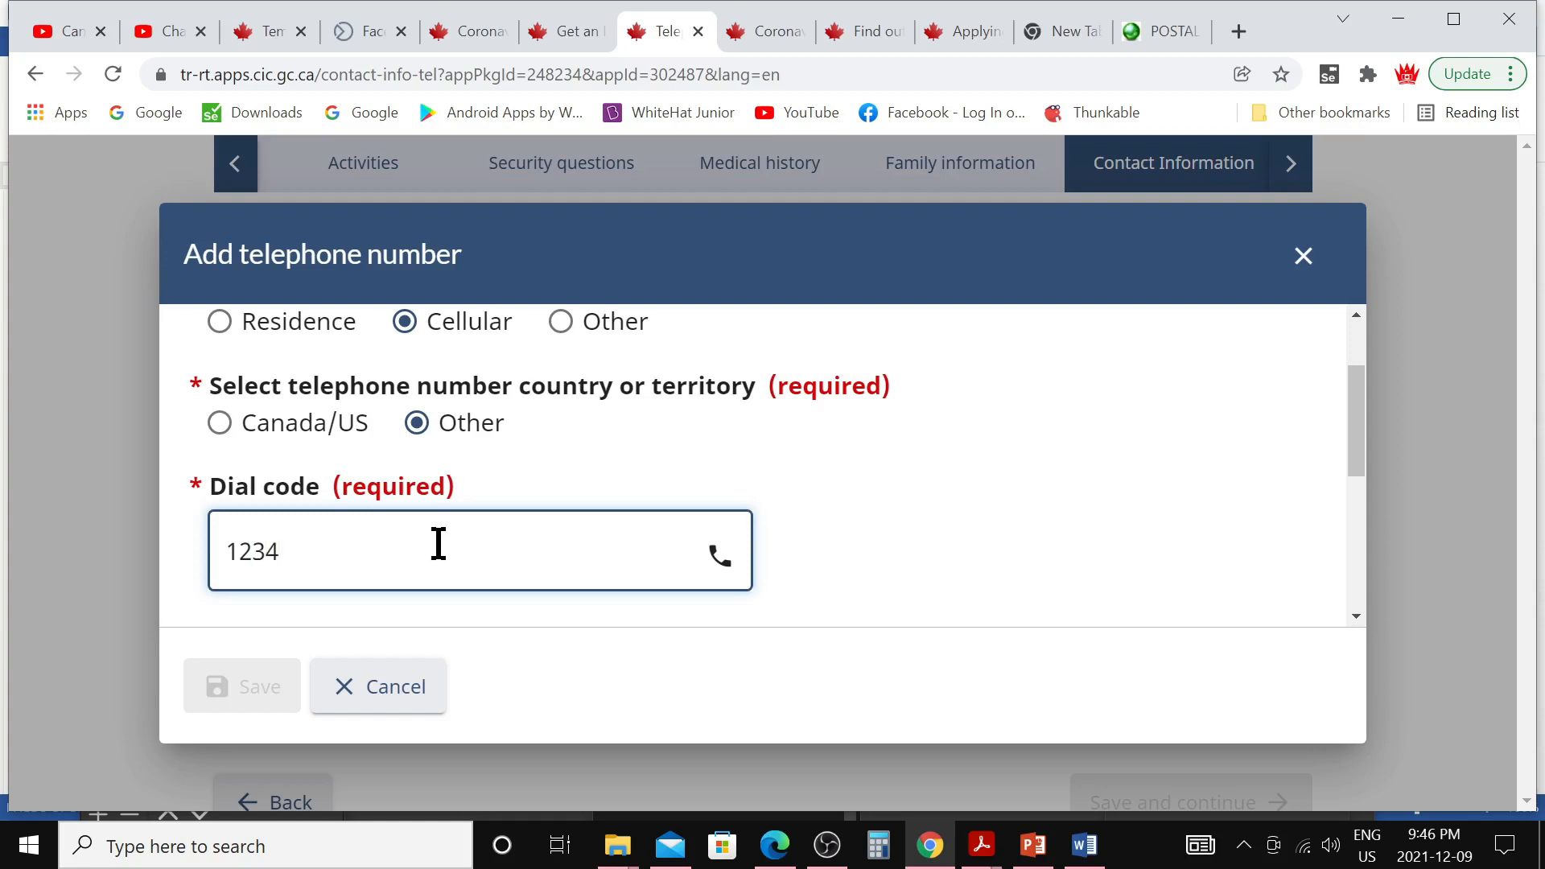
{"action": "scroll", "coordinate": [439, 544], "scroll_direction": "down", "scroll_amount": 2}
{"action": "left_click", "coordinate": [410, 473]}
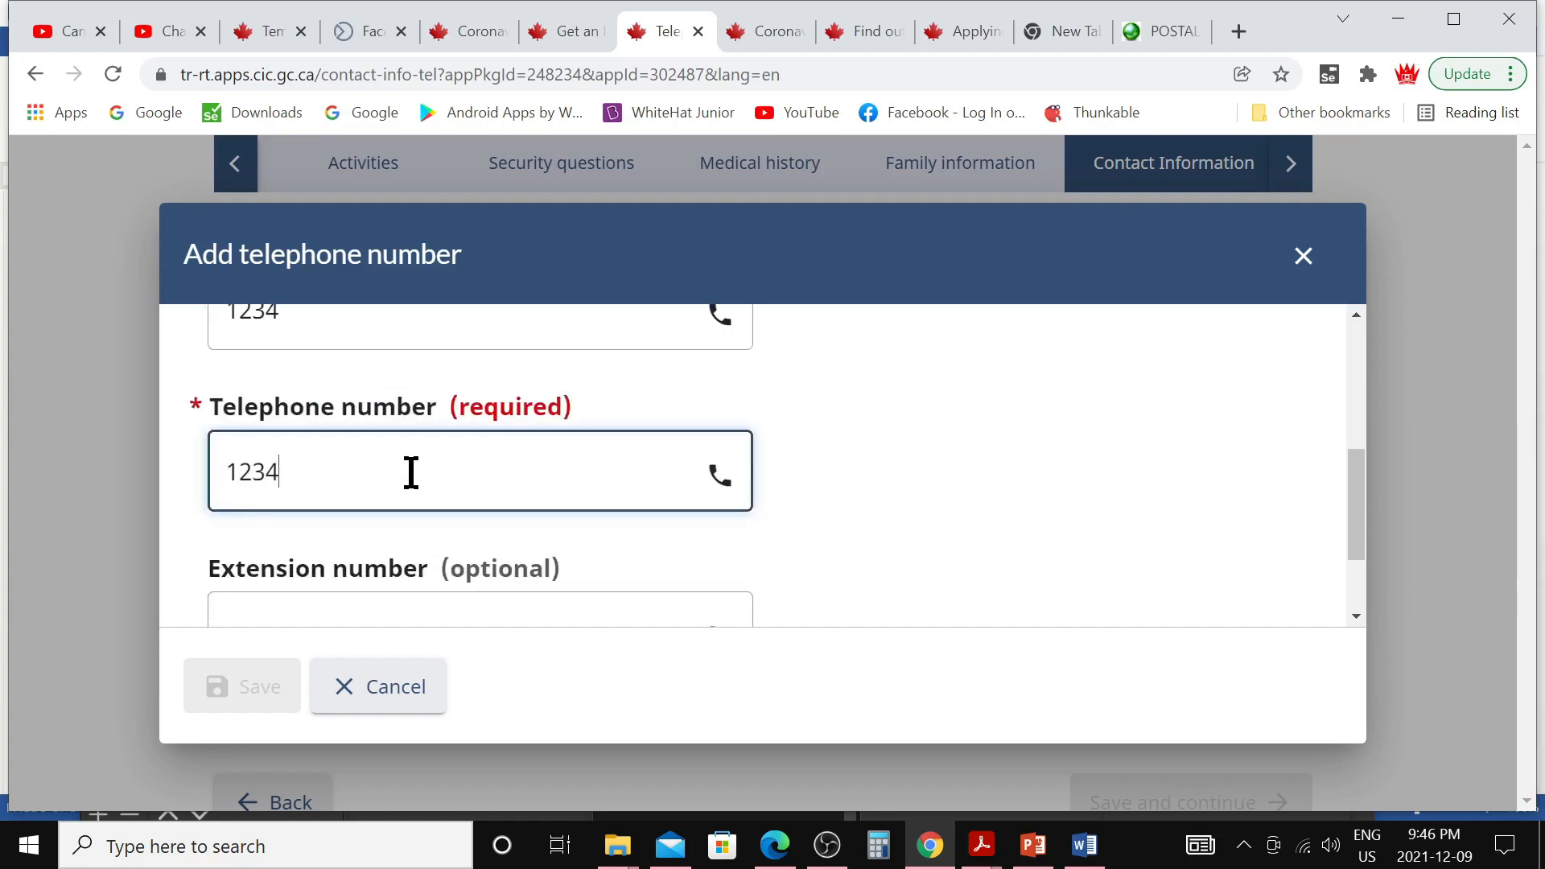
{"action": "type", "text": "1234567890"}
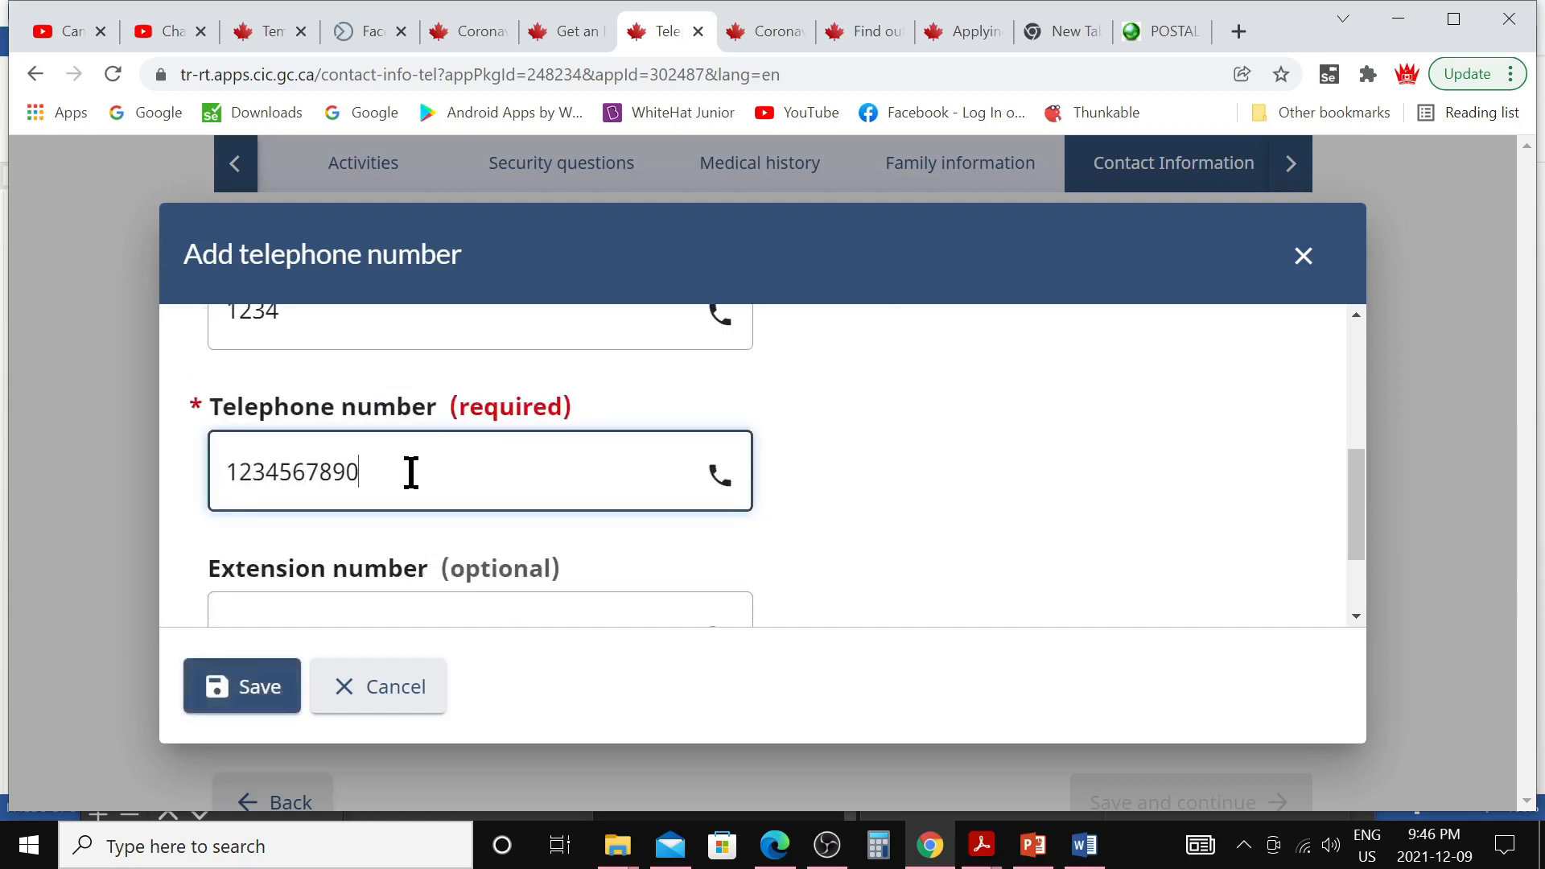
{"action": "scroll", "coordinate": [410, 472], "scroll_direction": "down", "scroll_amount": 1}
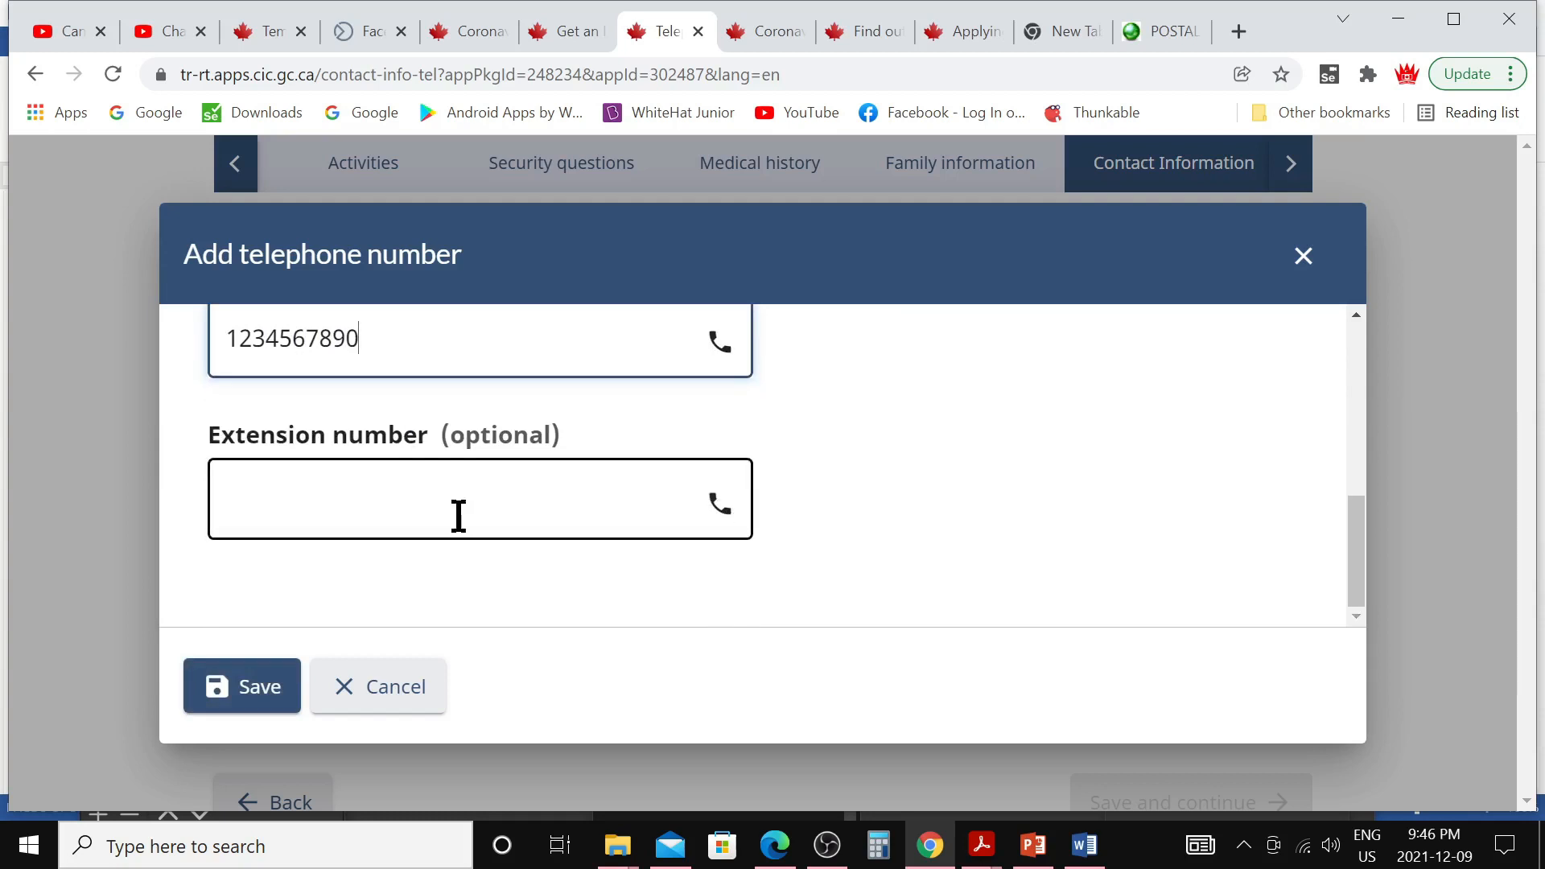
{"action": "left_click", "coordinate": [272, 687]}
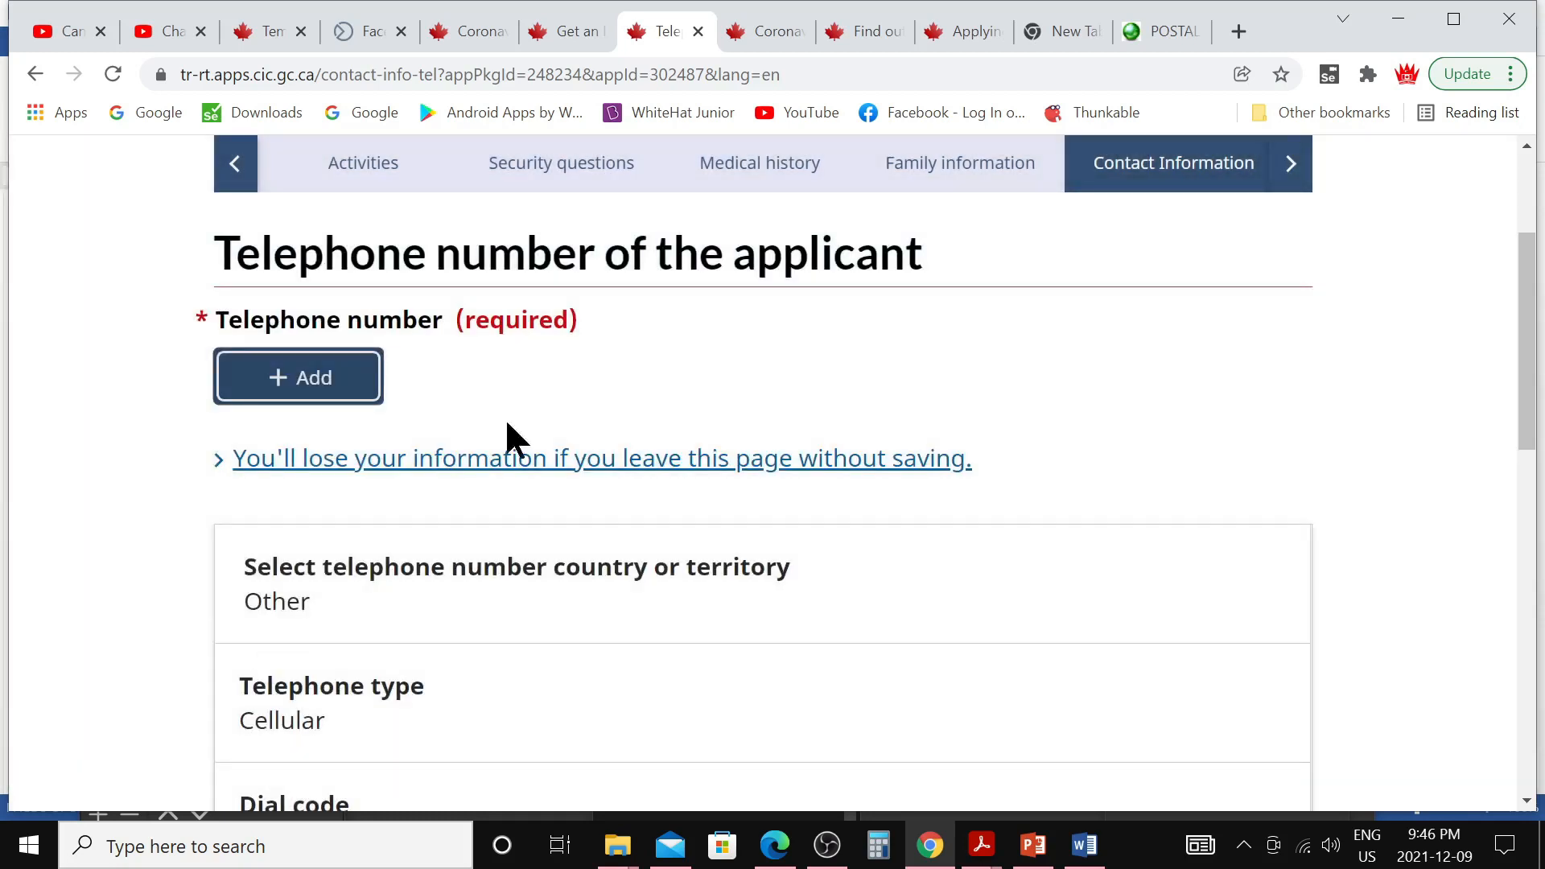
Save the contact details and continue to the application summary
{"action": "scroll", "coordinate": [600, 662], "scroll_direction": "down", "scroll_amount": 10}
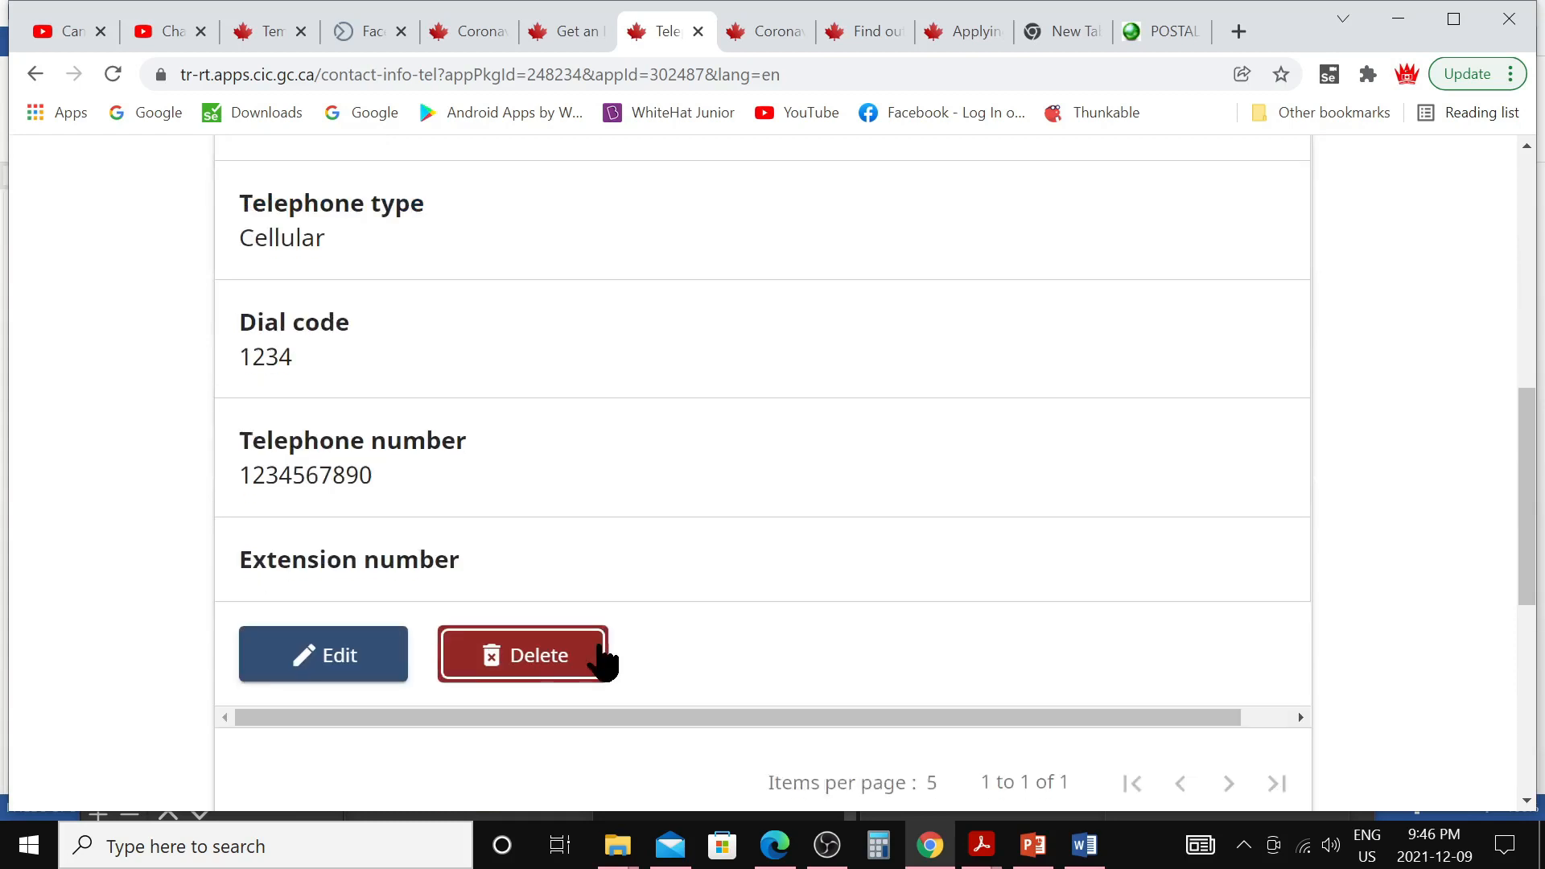
{"action": "left_click", "coordinate": [1227, 578]}
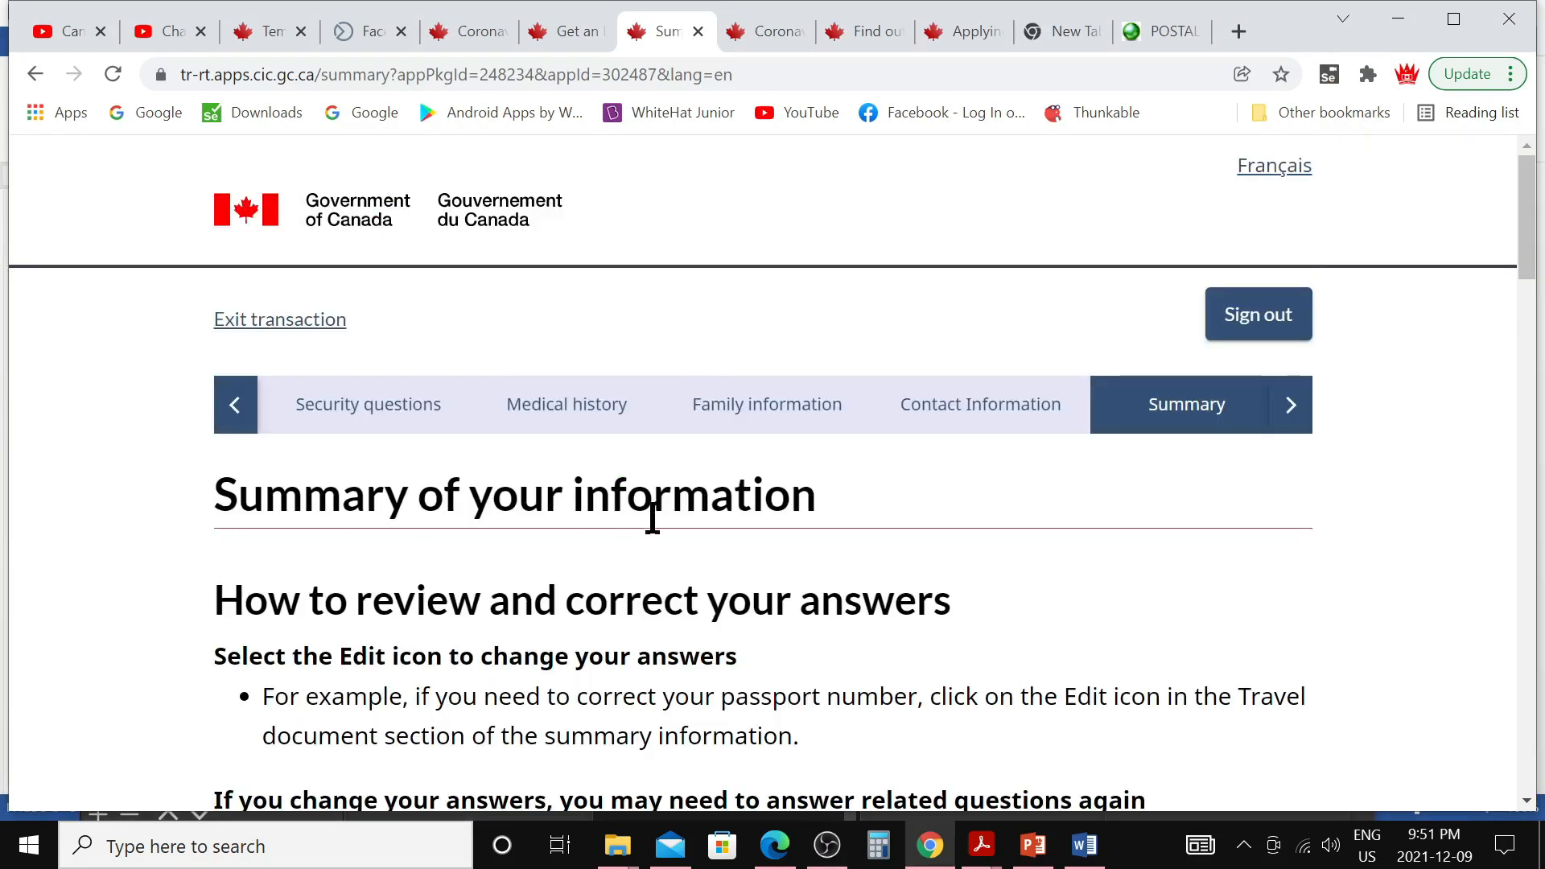
{"action": "scroll", "coordinate": [653, 517], "scroll_direction": "down", "scroll_amount": 6}
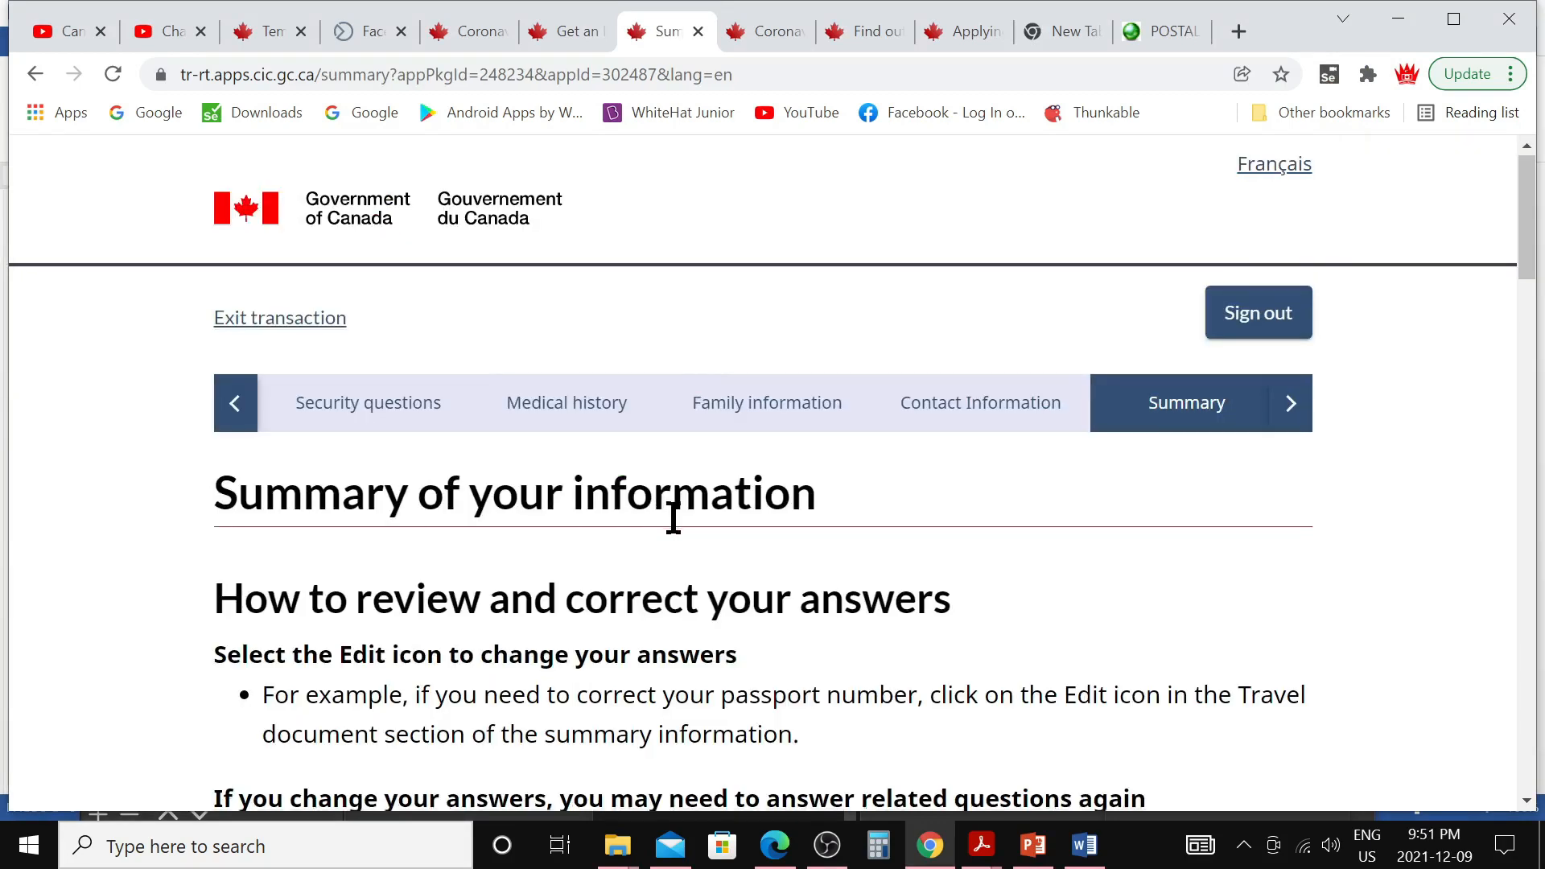
Expand all summary sections, review them, and continue to the supporting documents page
{"action": "scroll", "coordinate": [675, 531], "scroll_direction": "down", "scroll_amount": 3}
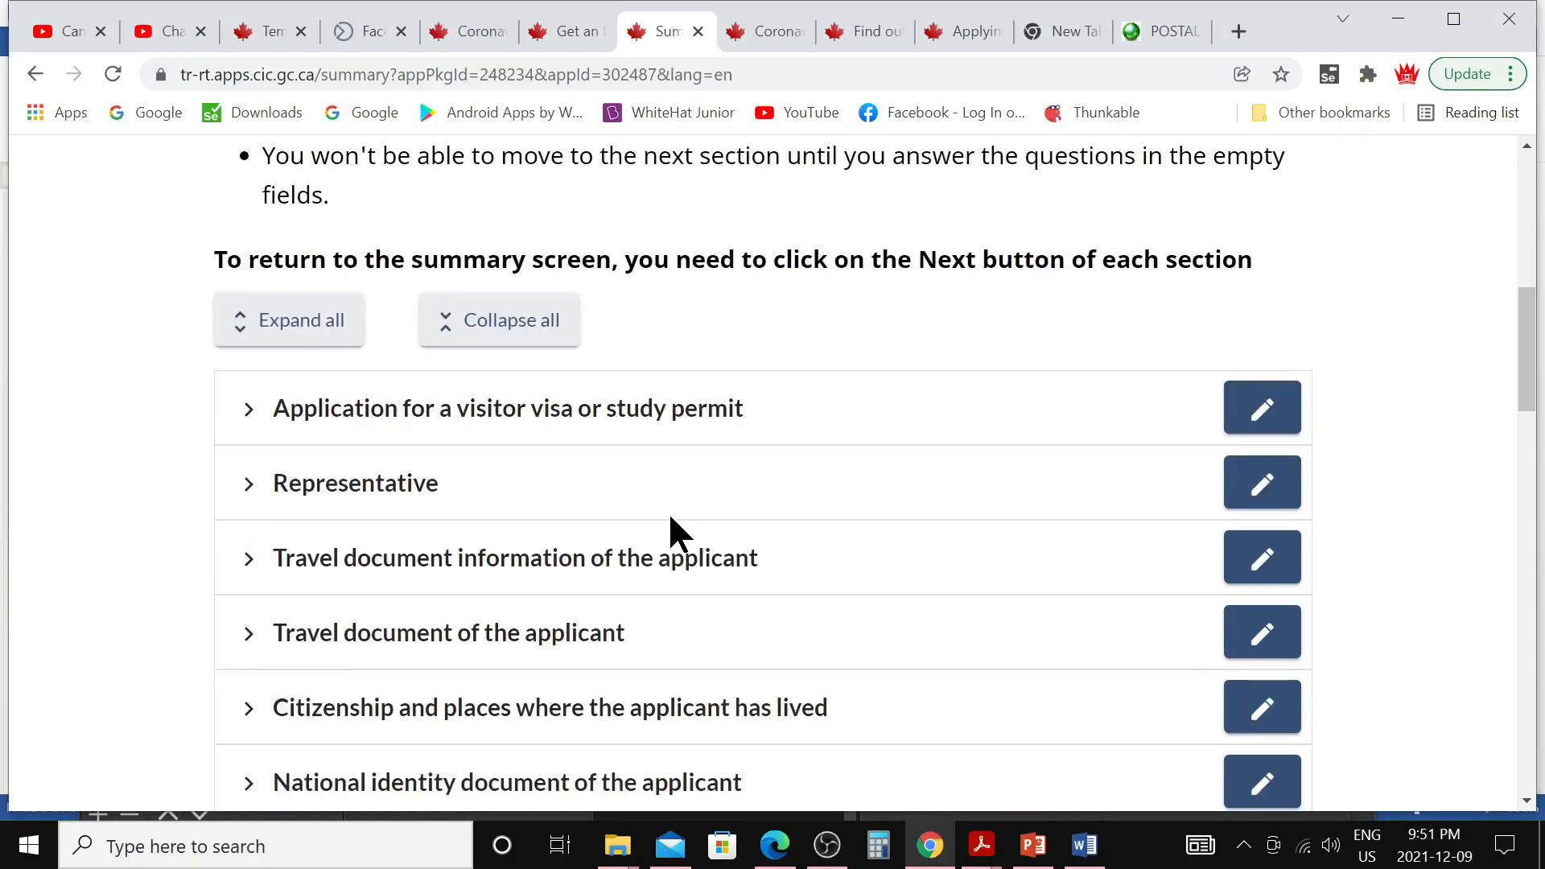
{"action": "scroll", "coordinate": [667, 518], "scroll_direction": "down", "scroll_amount": 12}
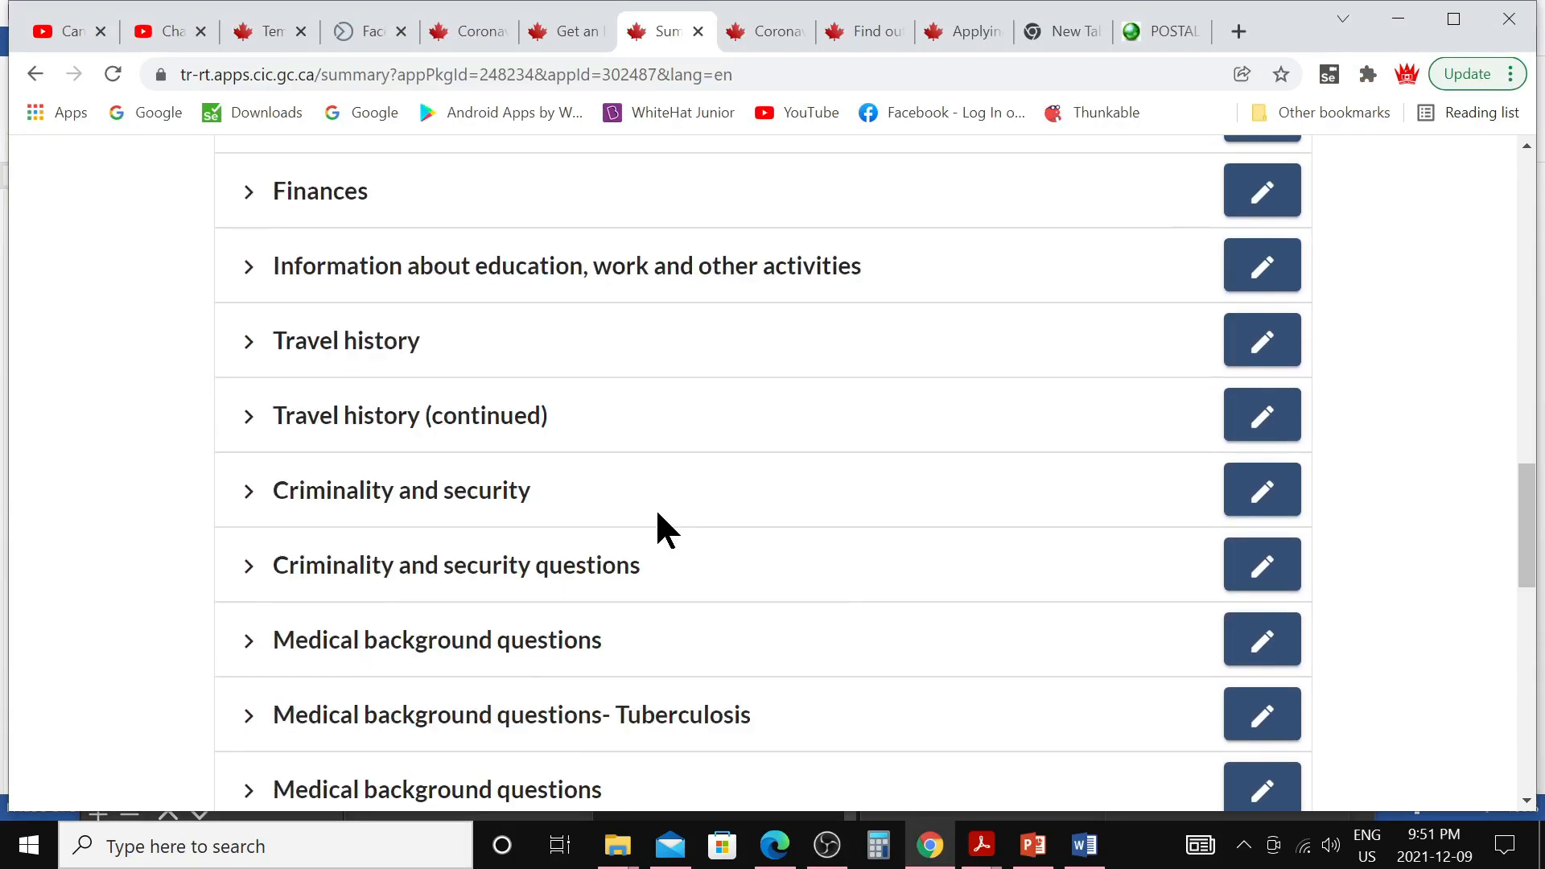
{"action": "scroll", "coordinate": [656, 507], "scroll_direction": "up", "scroll_amount": 12}
{"action": "left_click", "coordinate": [239, 334]}
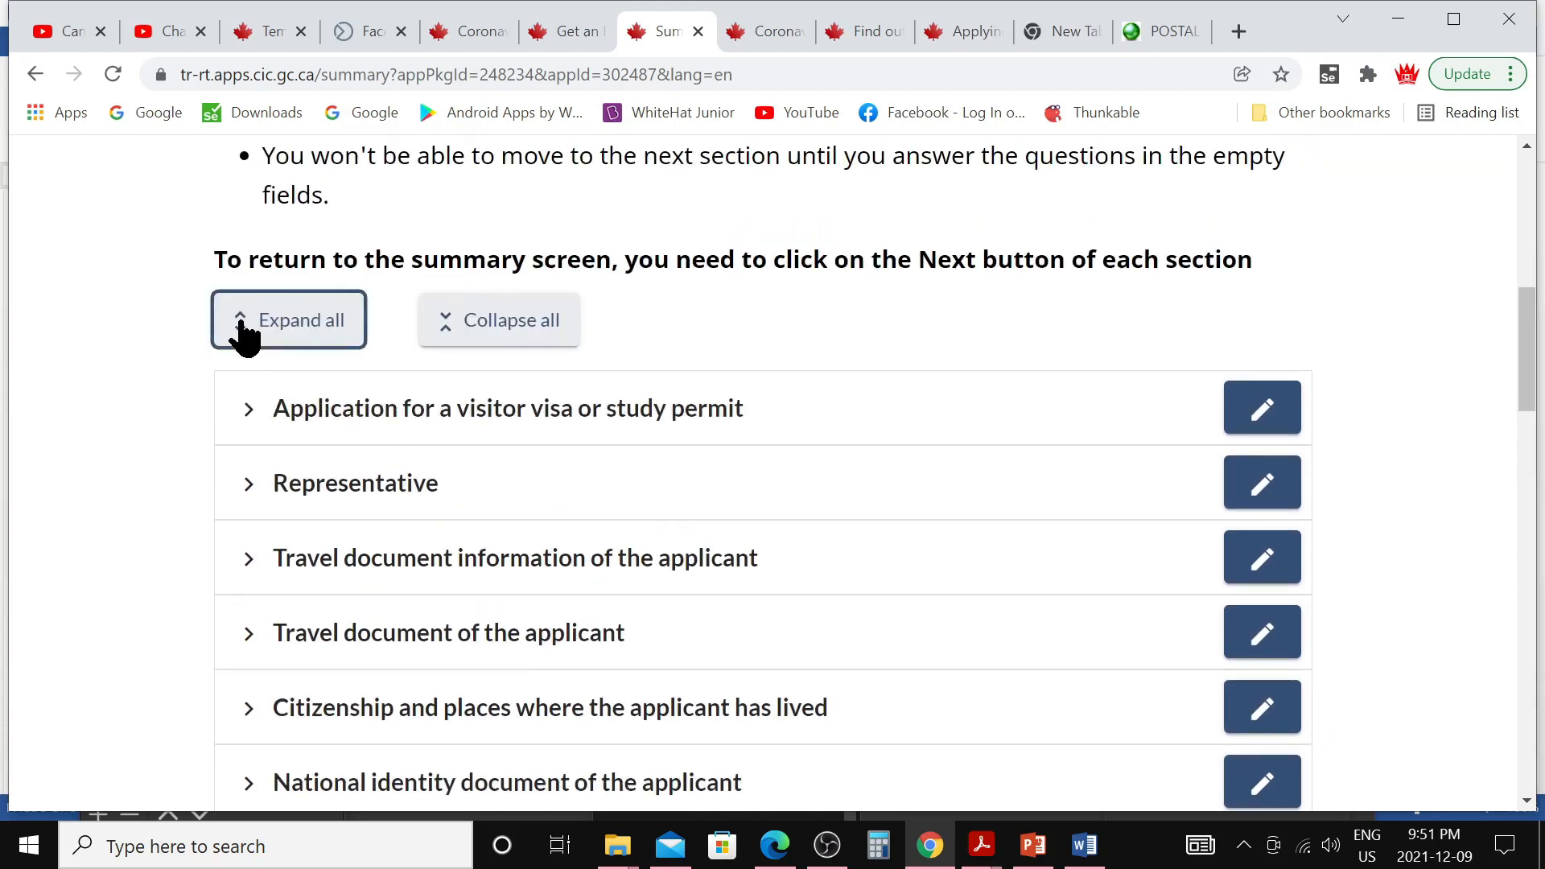
{"action": "scroll", "coordinate": [781, 547], "scroll_direction": "down", "scroll_amount": 10}
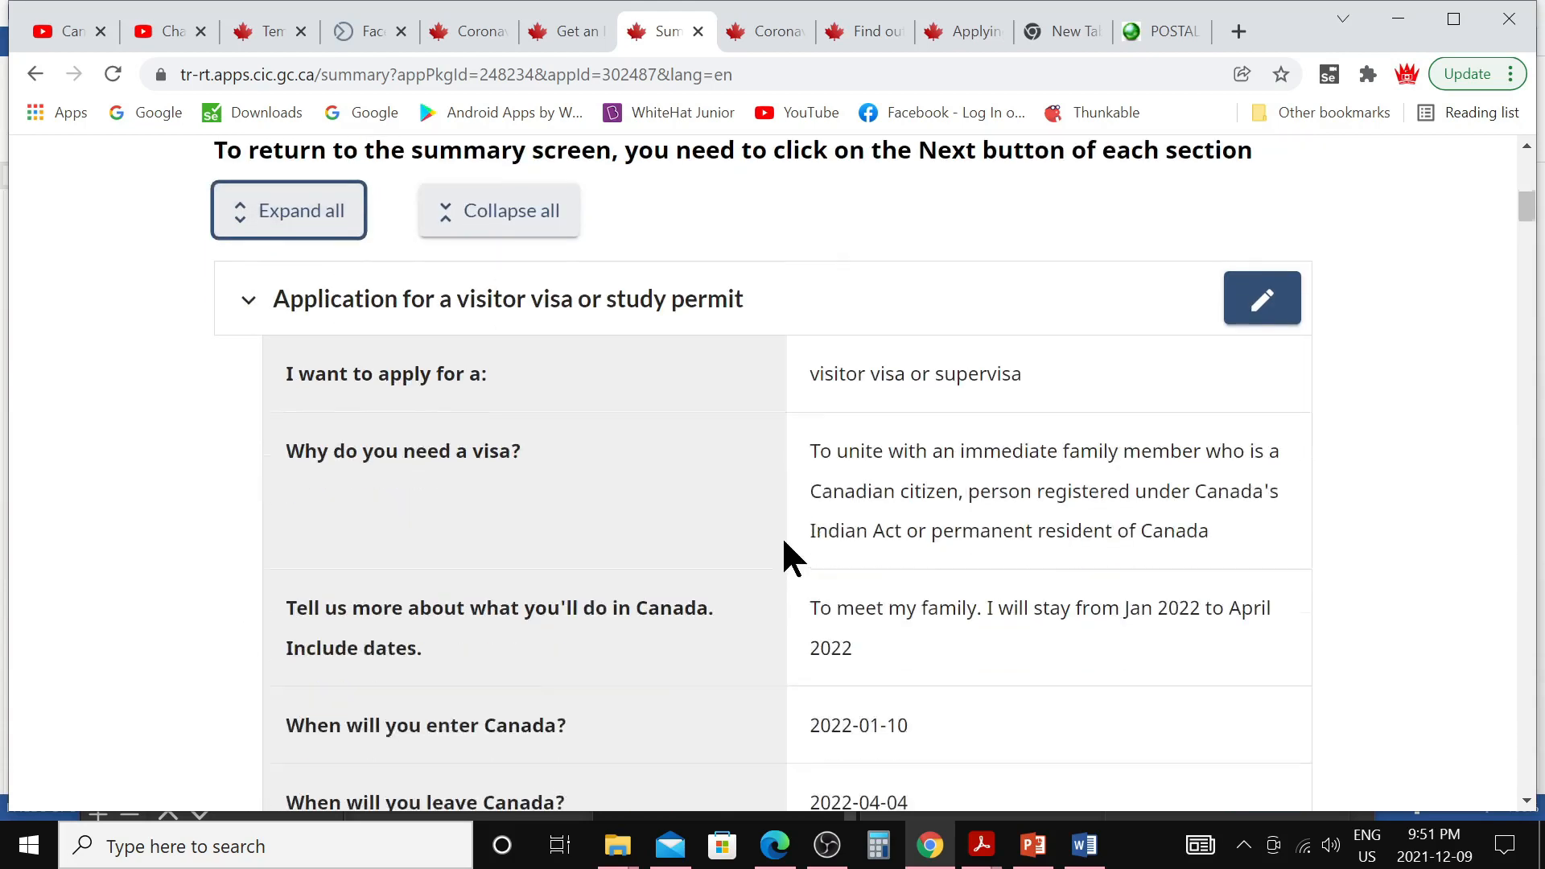
{"action": "scroll", "coordinate": [771, 537], "scroll_direction": "down", "scroll_amount": 4}
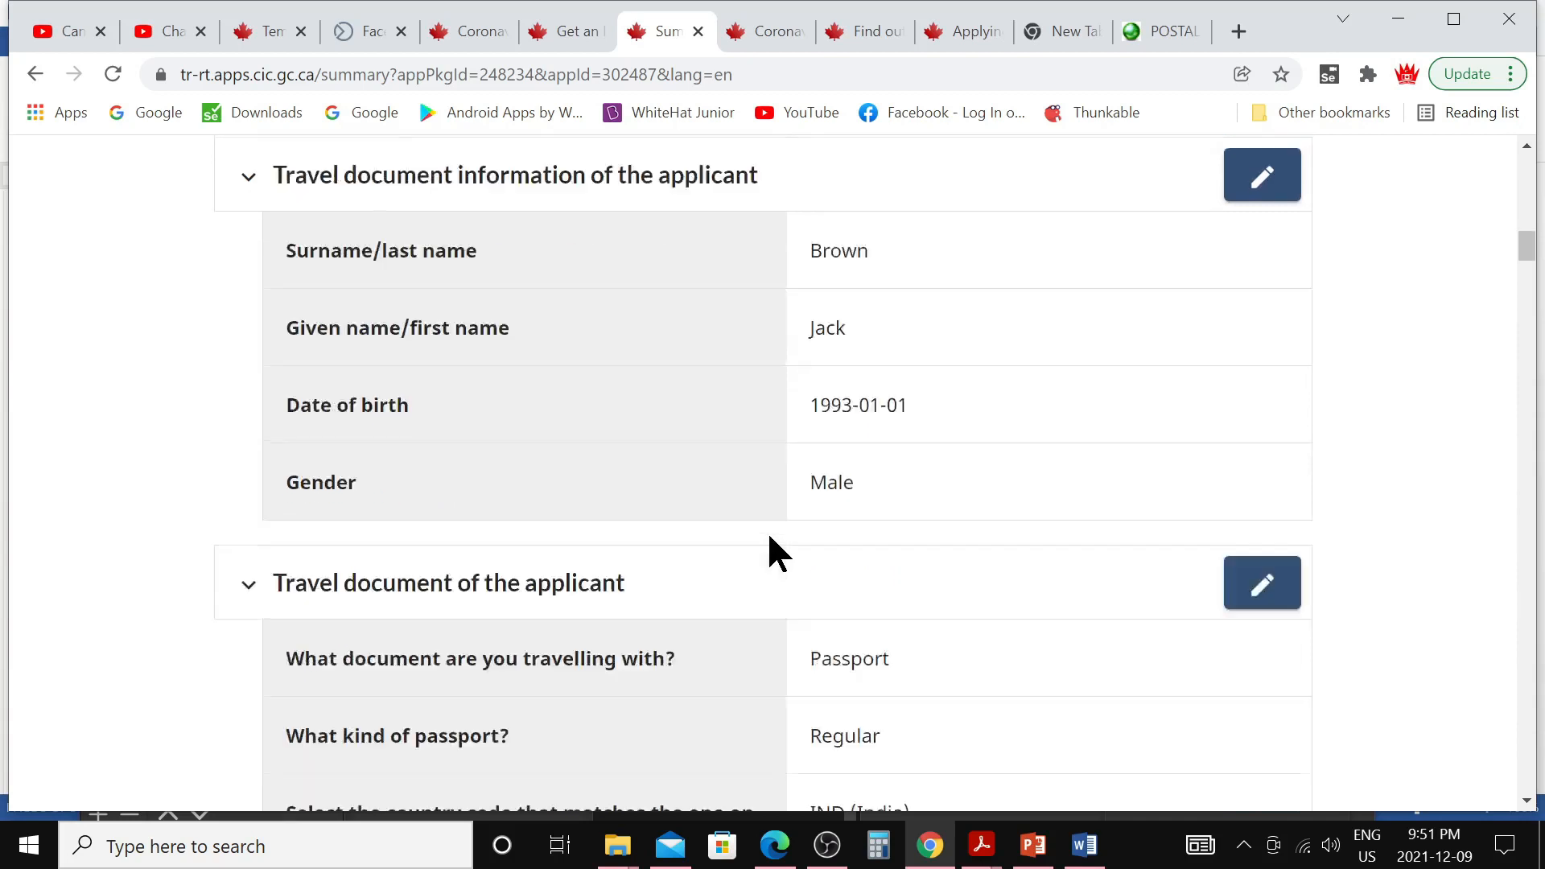
{"action": "scroll", "coordinate": [768, 551], "scroll_direction": "down", "scroll_amount": 1}
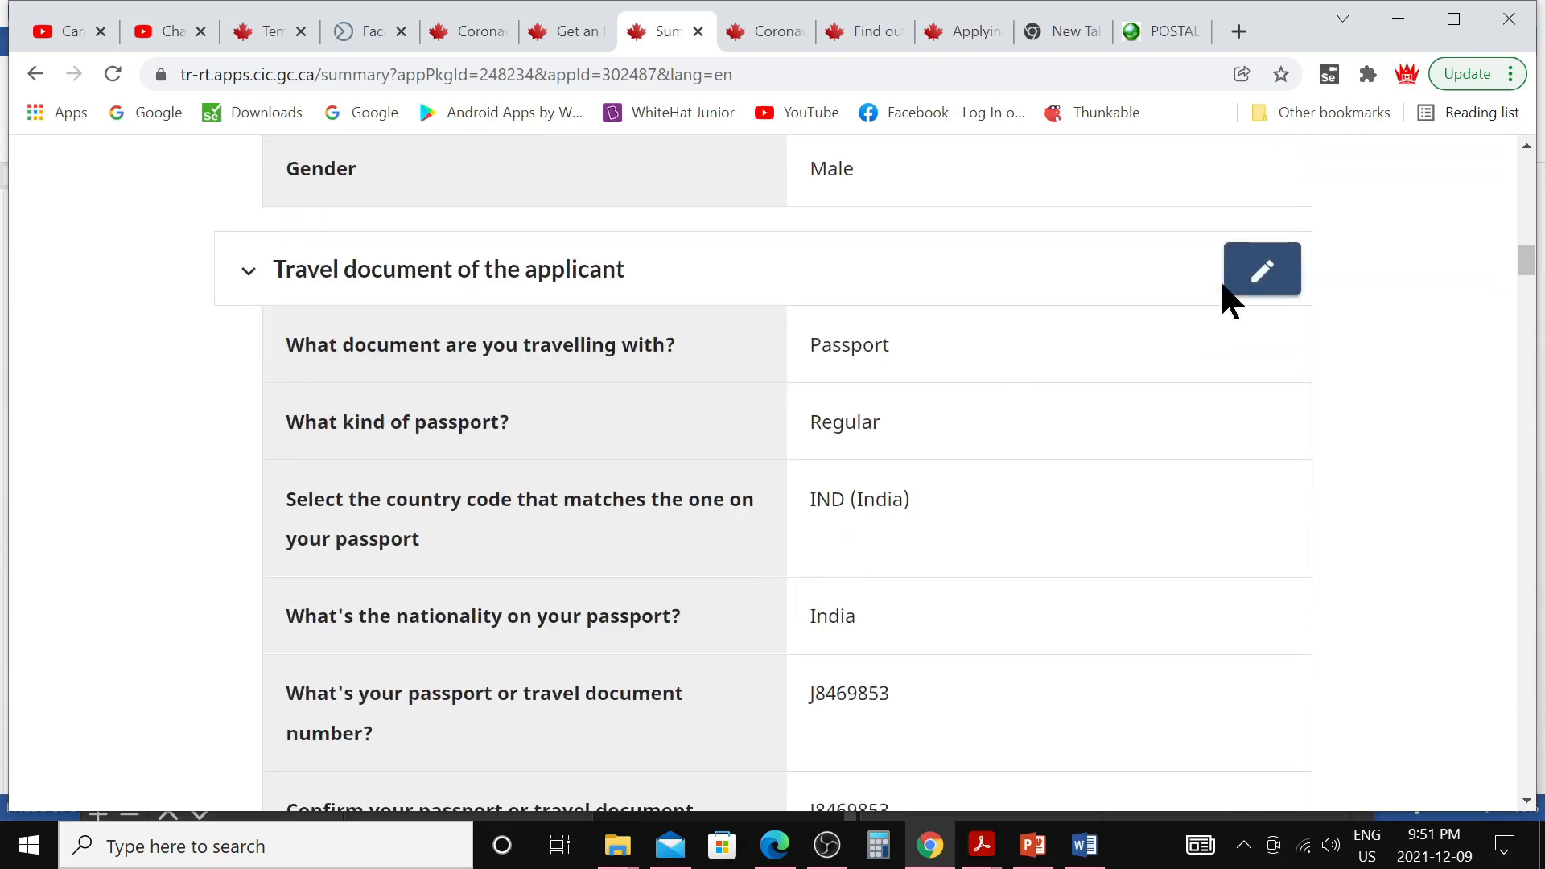
{"action": "scroll", "coordinate": [549, 648], "scroll_direction": "down", "scroll_amount": 20}
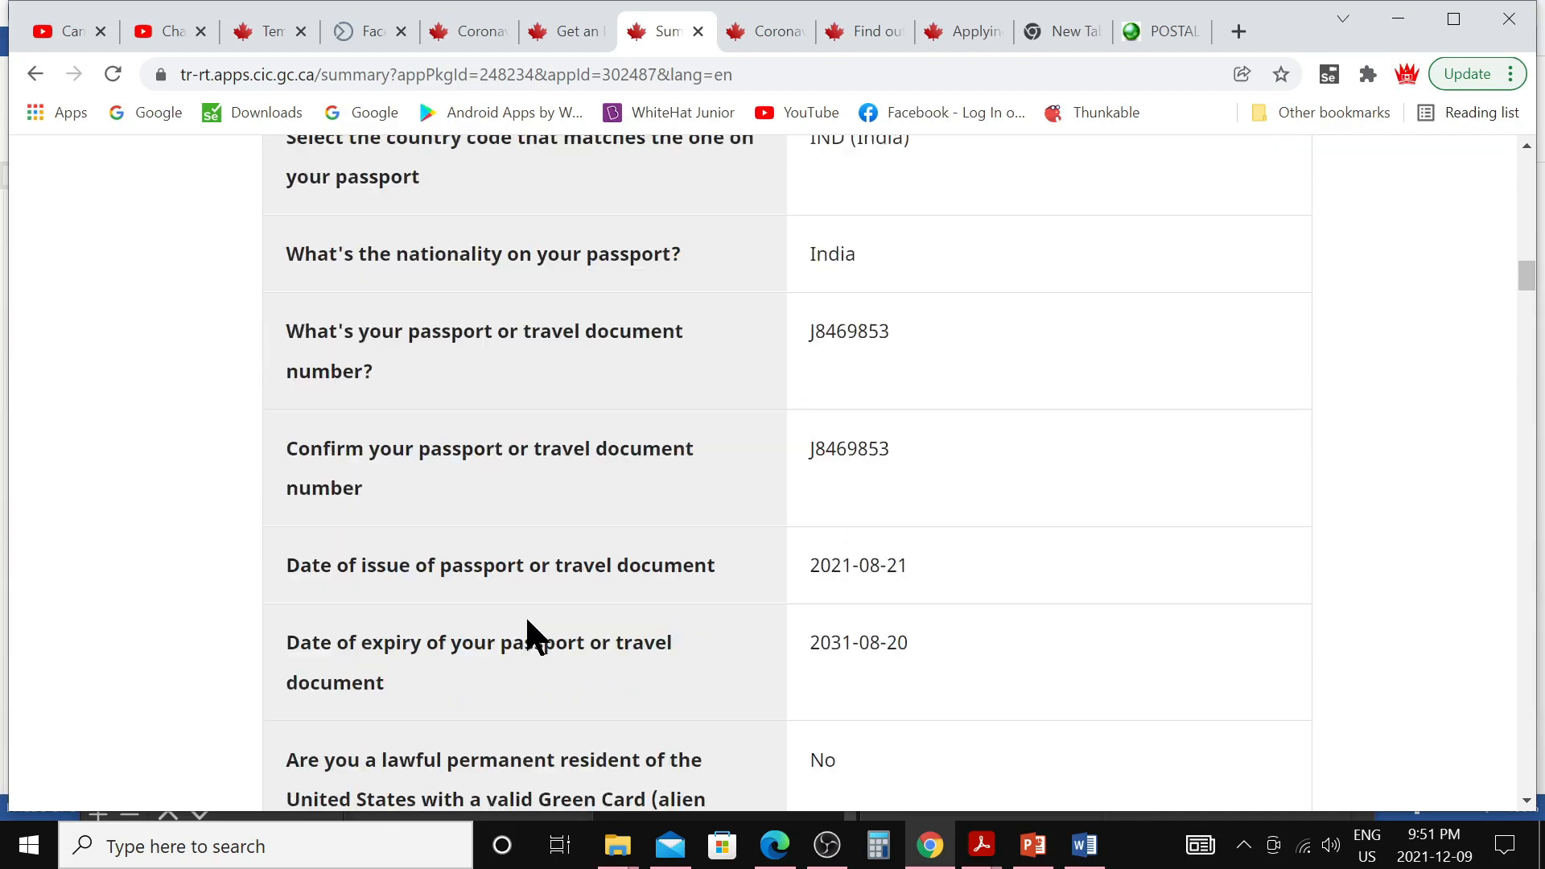
{"action": "scroll", "coordinate": [528, 617], "scroll_direction": "down", "scroll_amount": 20}
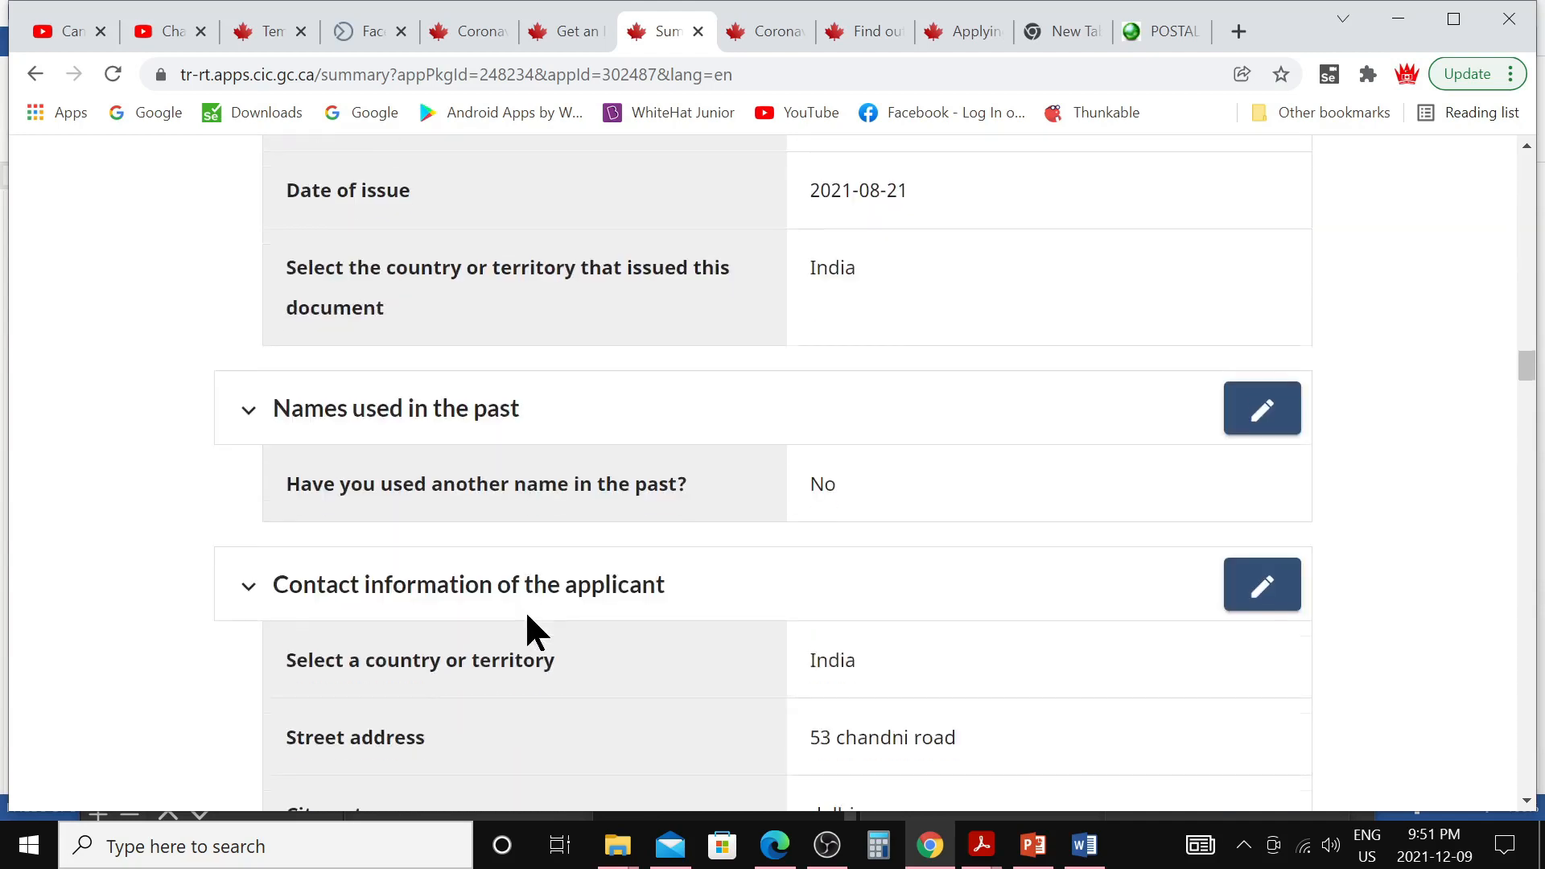
{"action": "scroll", "coordinate": [528, 616], "scroll_direction": "down", "scroll_amount": 20}
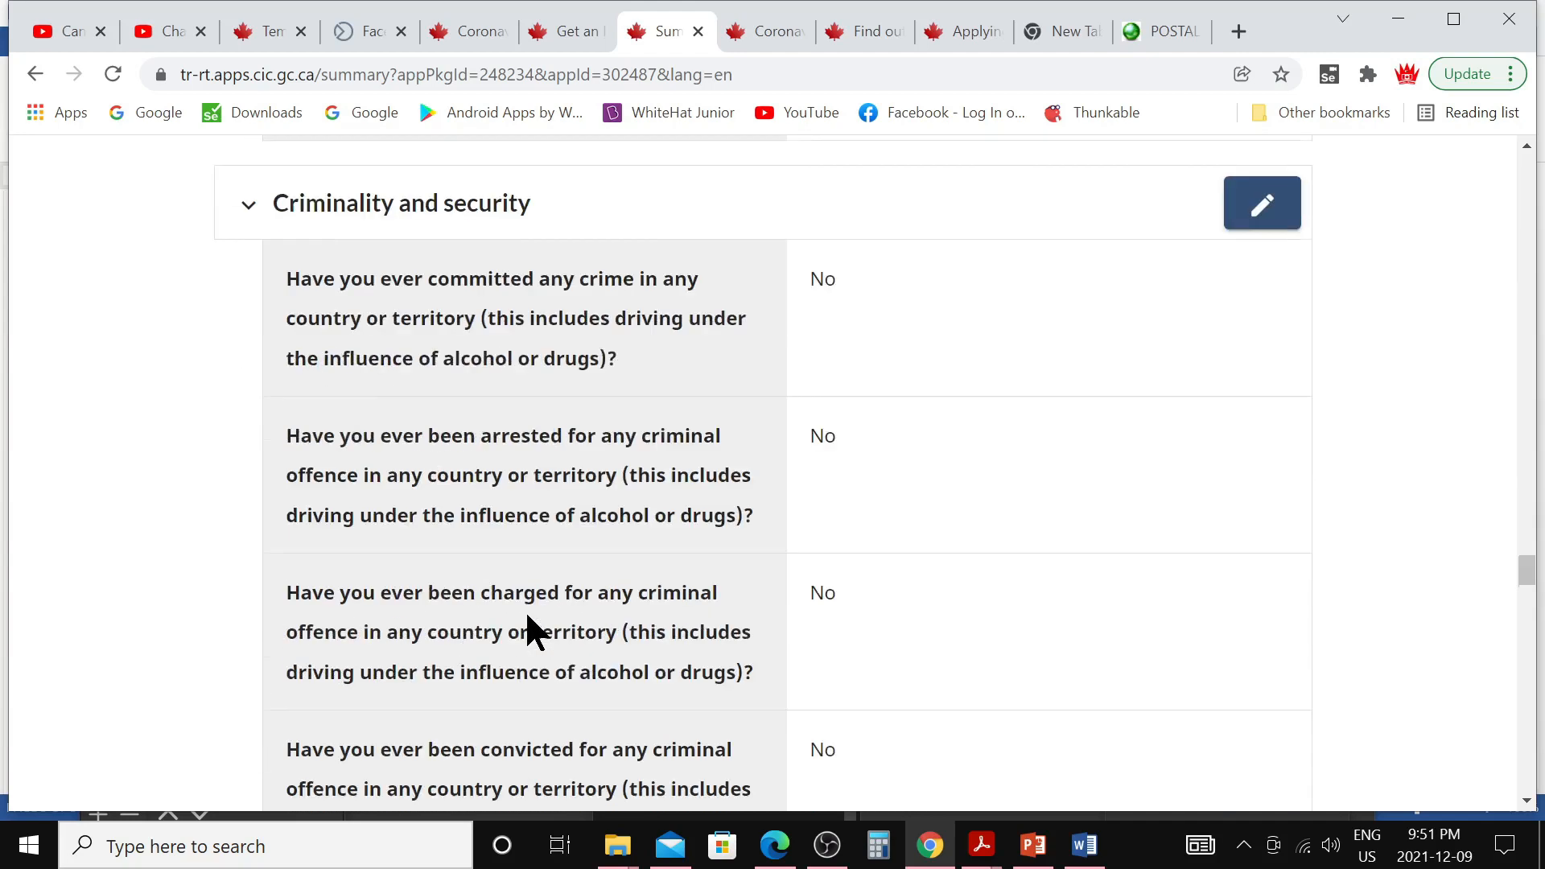
{"action": "scroll", "coordinate": [528, 632], "scroll_direction": "down", "scroll_amount": 20}
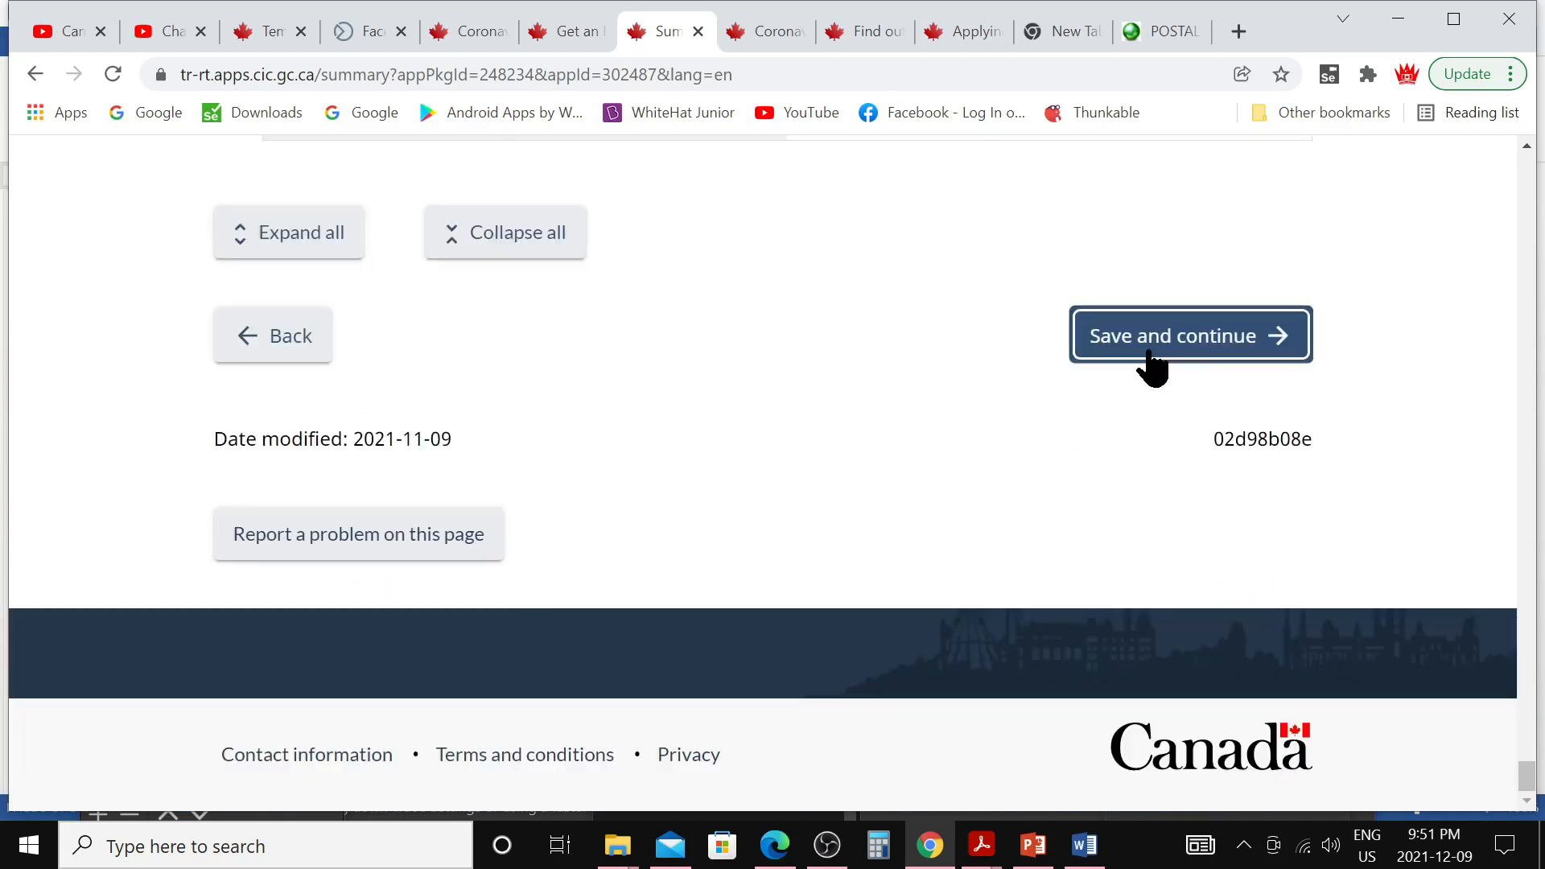
{"action": "left_click", "coordinate": [1151, 338]}
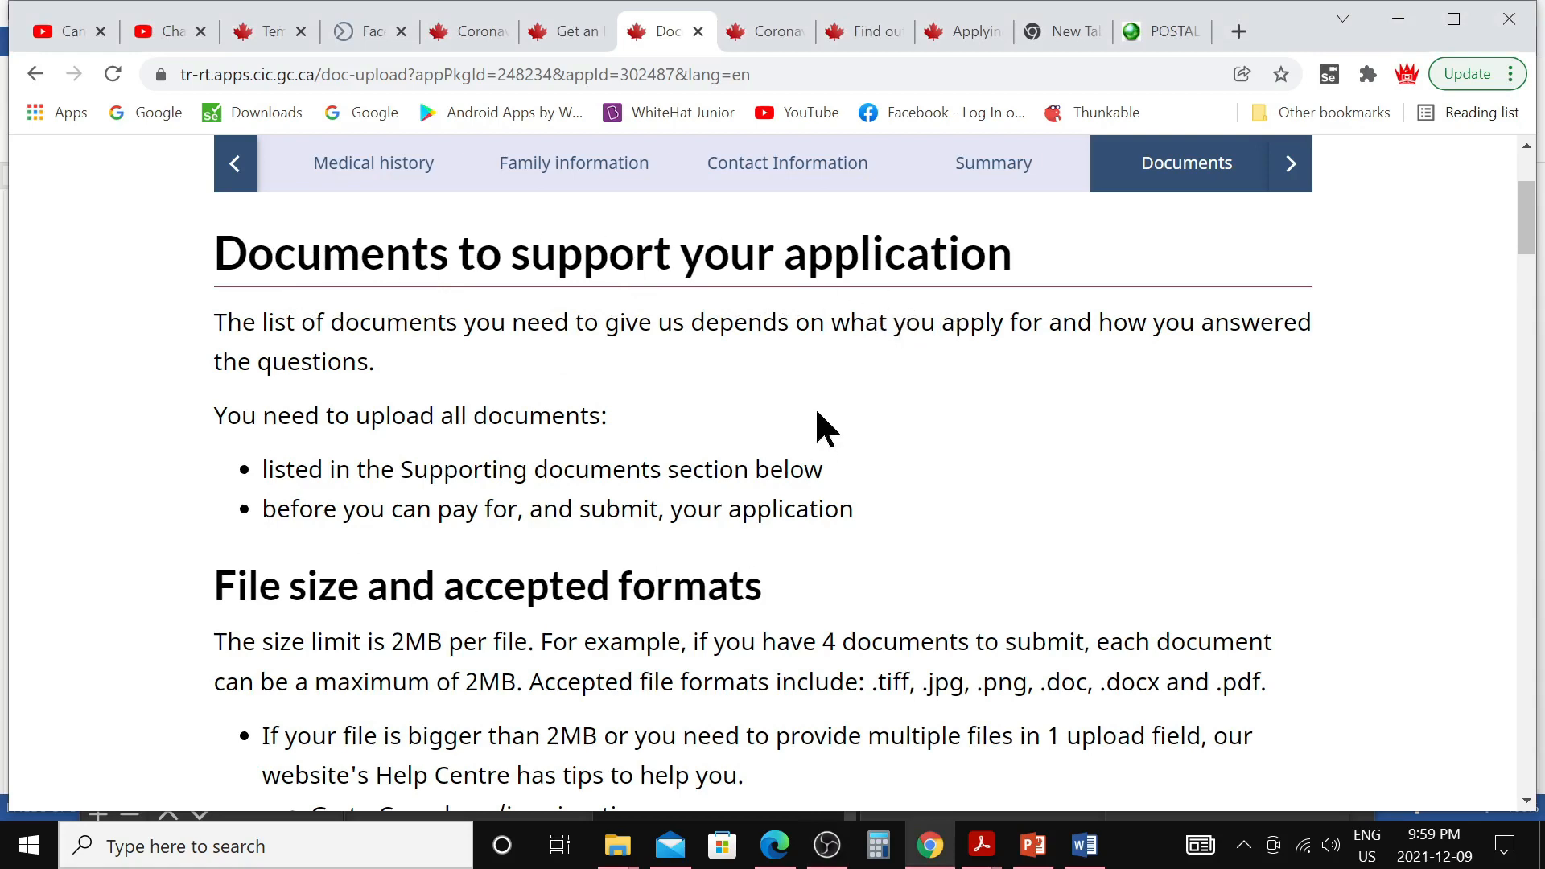
Review the uploaded supporting documents to the page bottom and save them to reach Consent and declaration
{"action": "scroll", "coordinate": [567, 612], "scroll_direction": "down", "scroll_amount": 2}
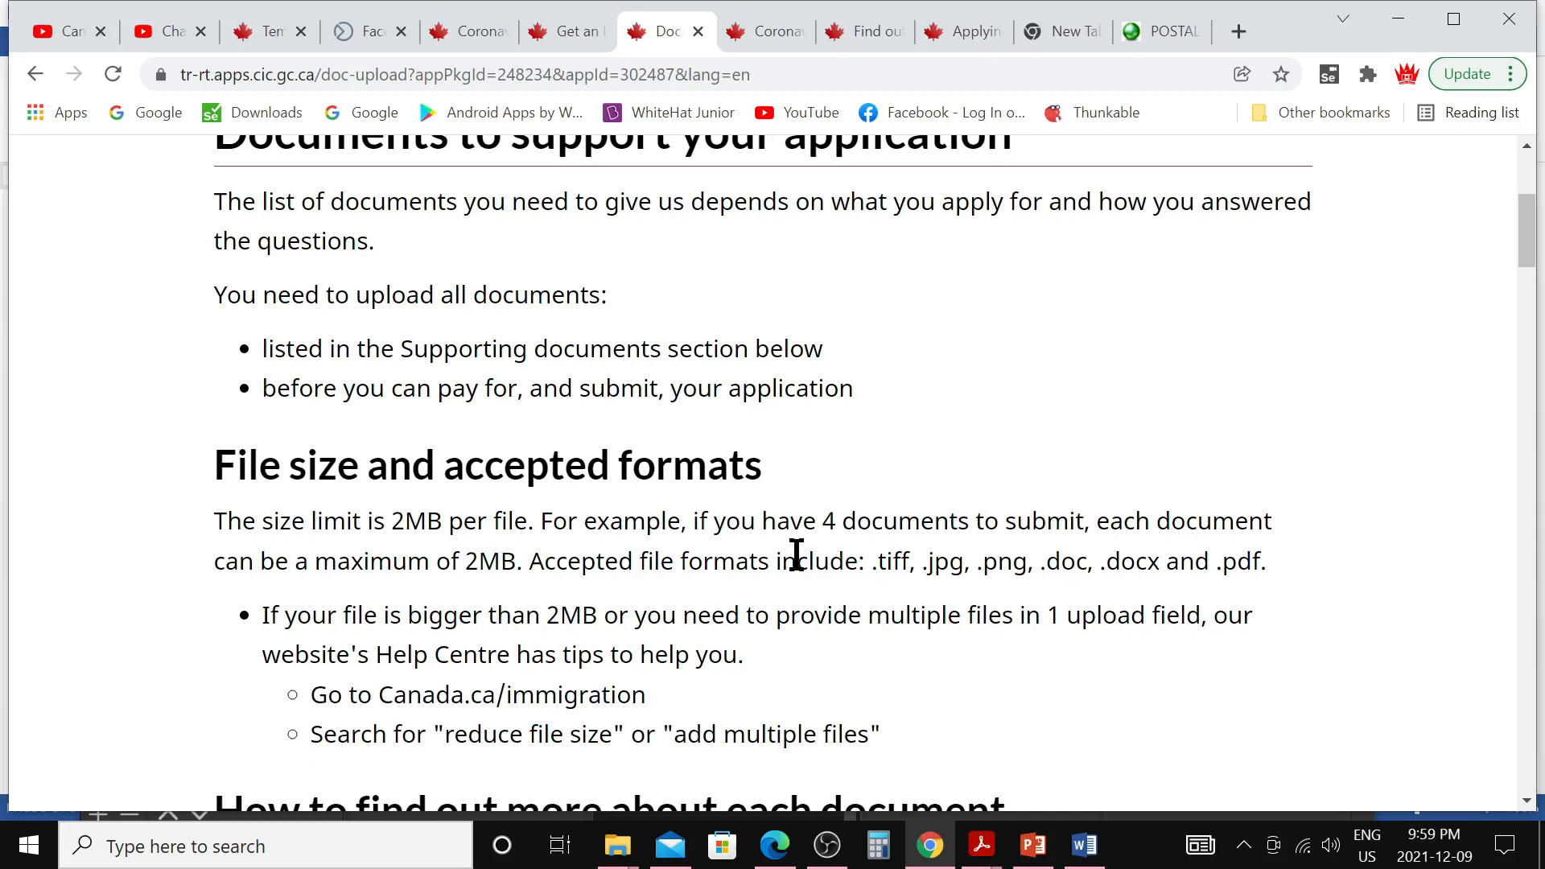
{"action": "scroll", "coordinate": [796, 555], "scroll_direction": "down", "scroll_amount": 3}
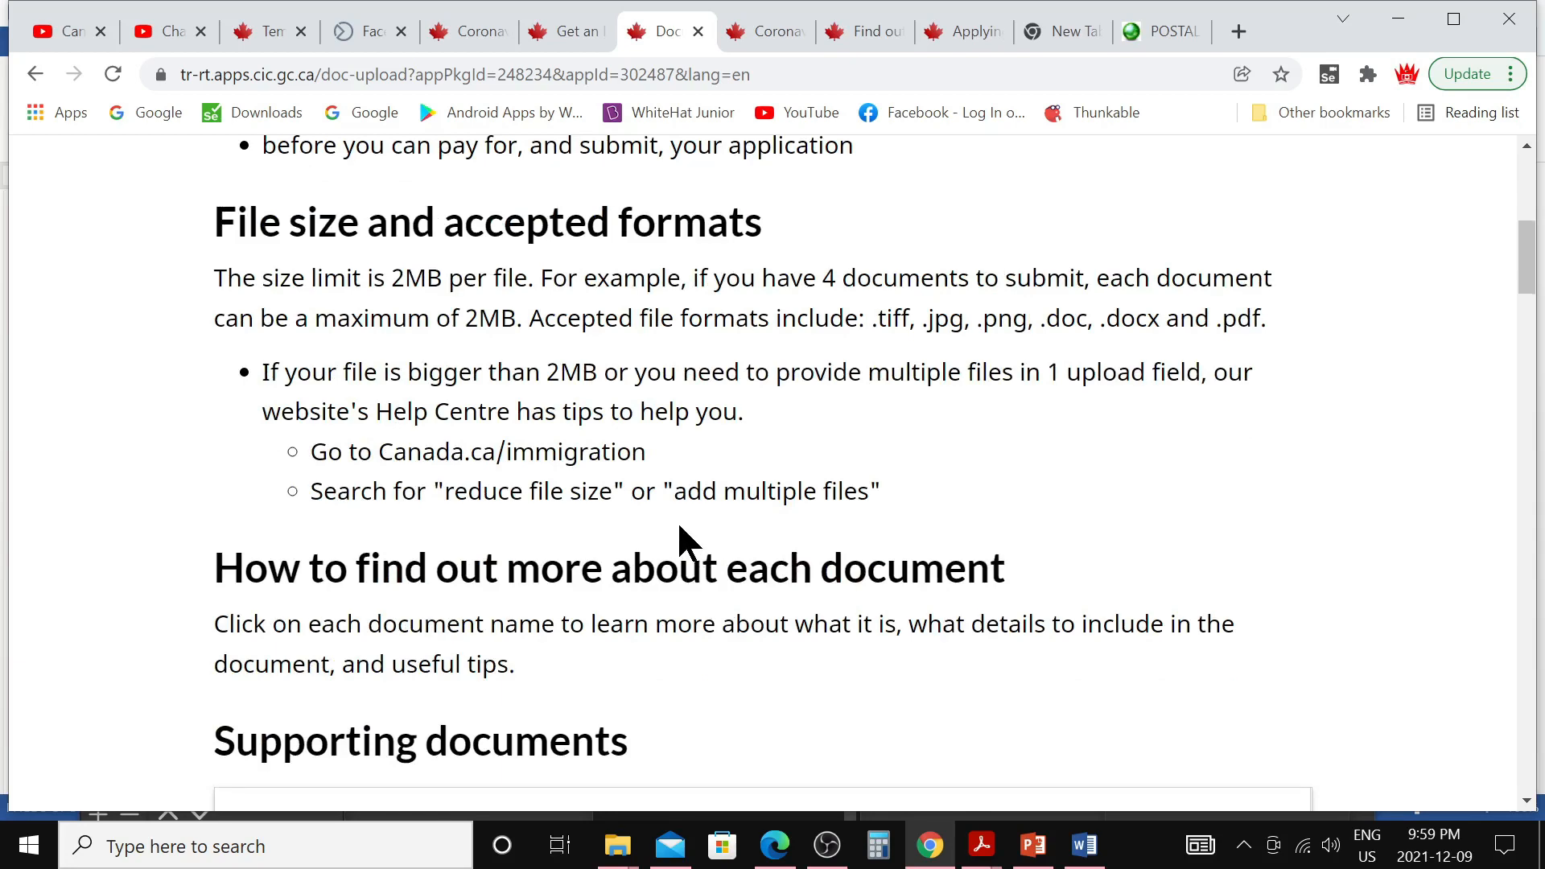
{"action": "scroll", "coordinate": [680, 541], "scroll_direction": "down", "scroll_amount": 5}
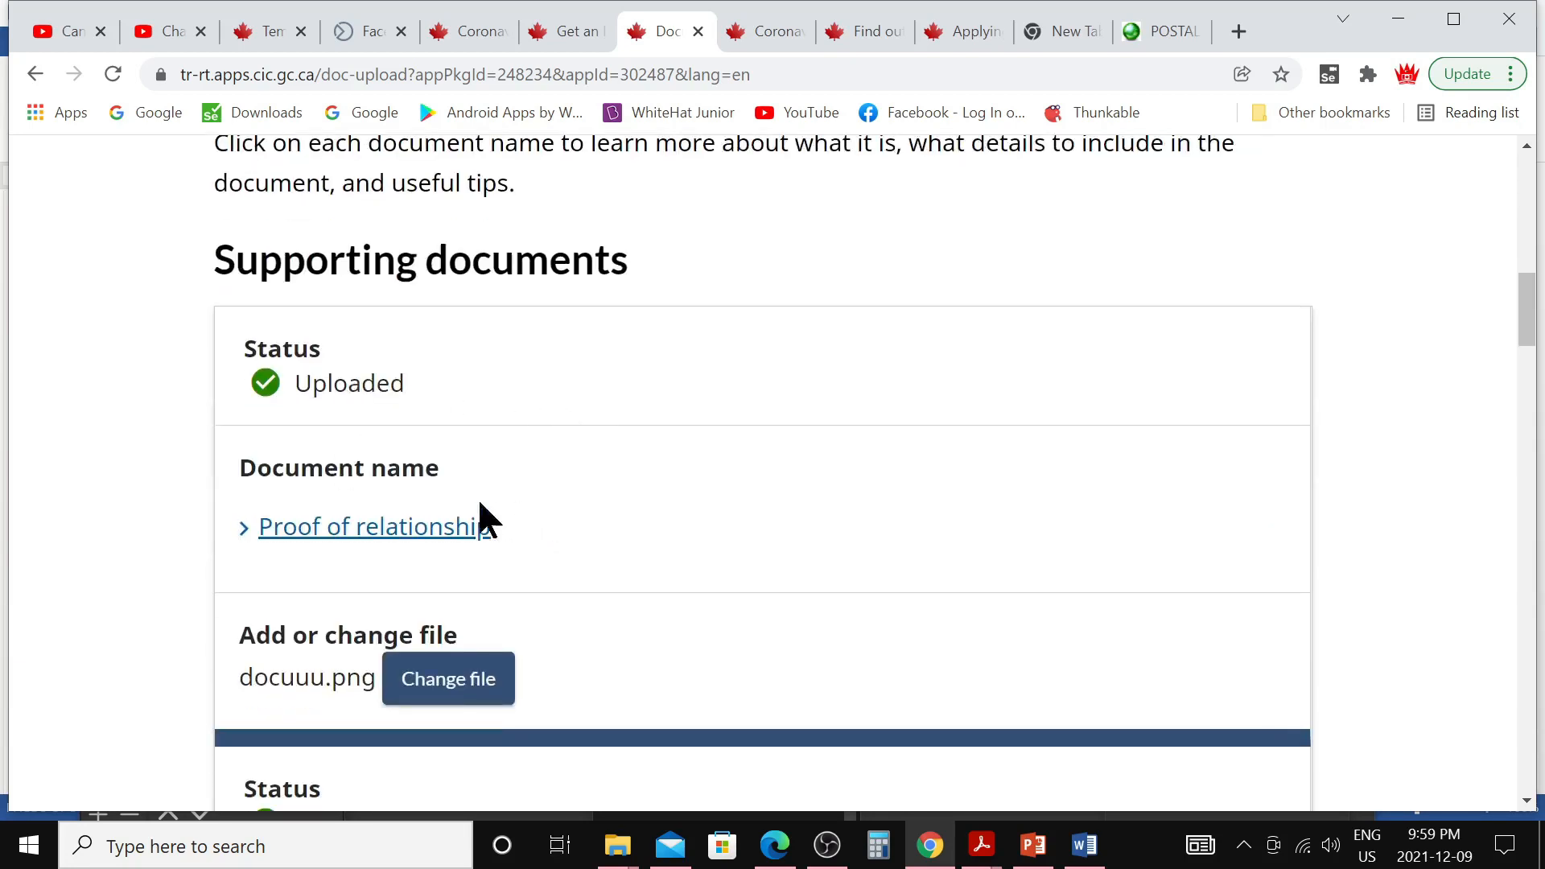
{"action": "left_click", "coordinate": [330, 530]}
{"action": "scroll", "coordinate": [500, 542], "scroll_direction": "down", "scroll_amount": 3}
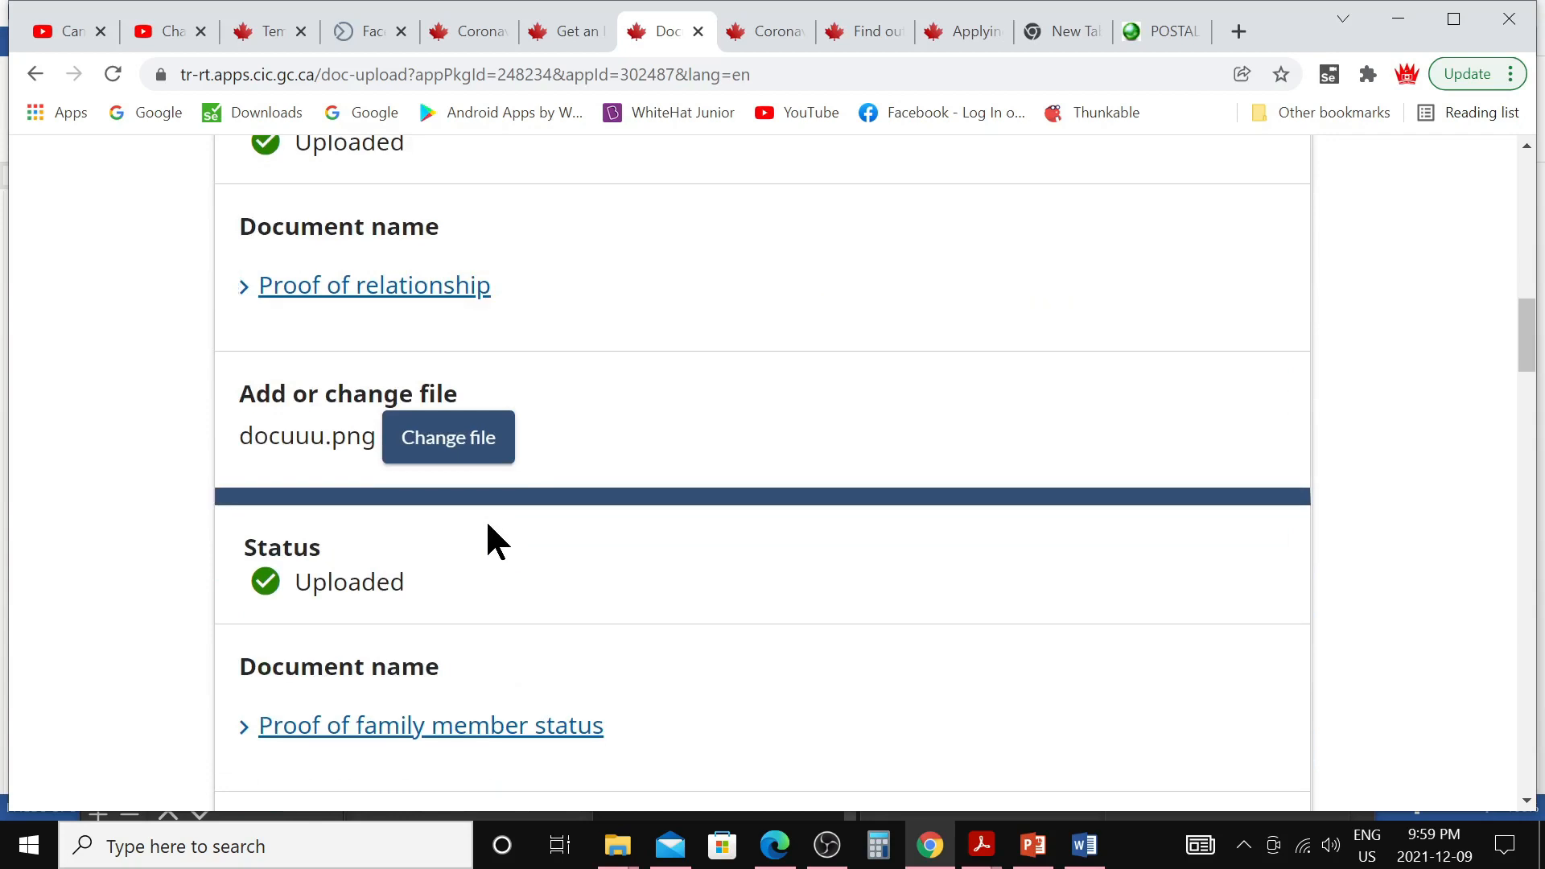
{"action": "scroll", "coordinate": [396, 512], "scroll_direction": "down", "scroll_amount": 3}
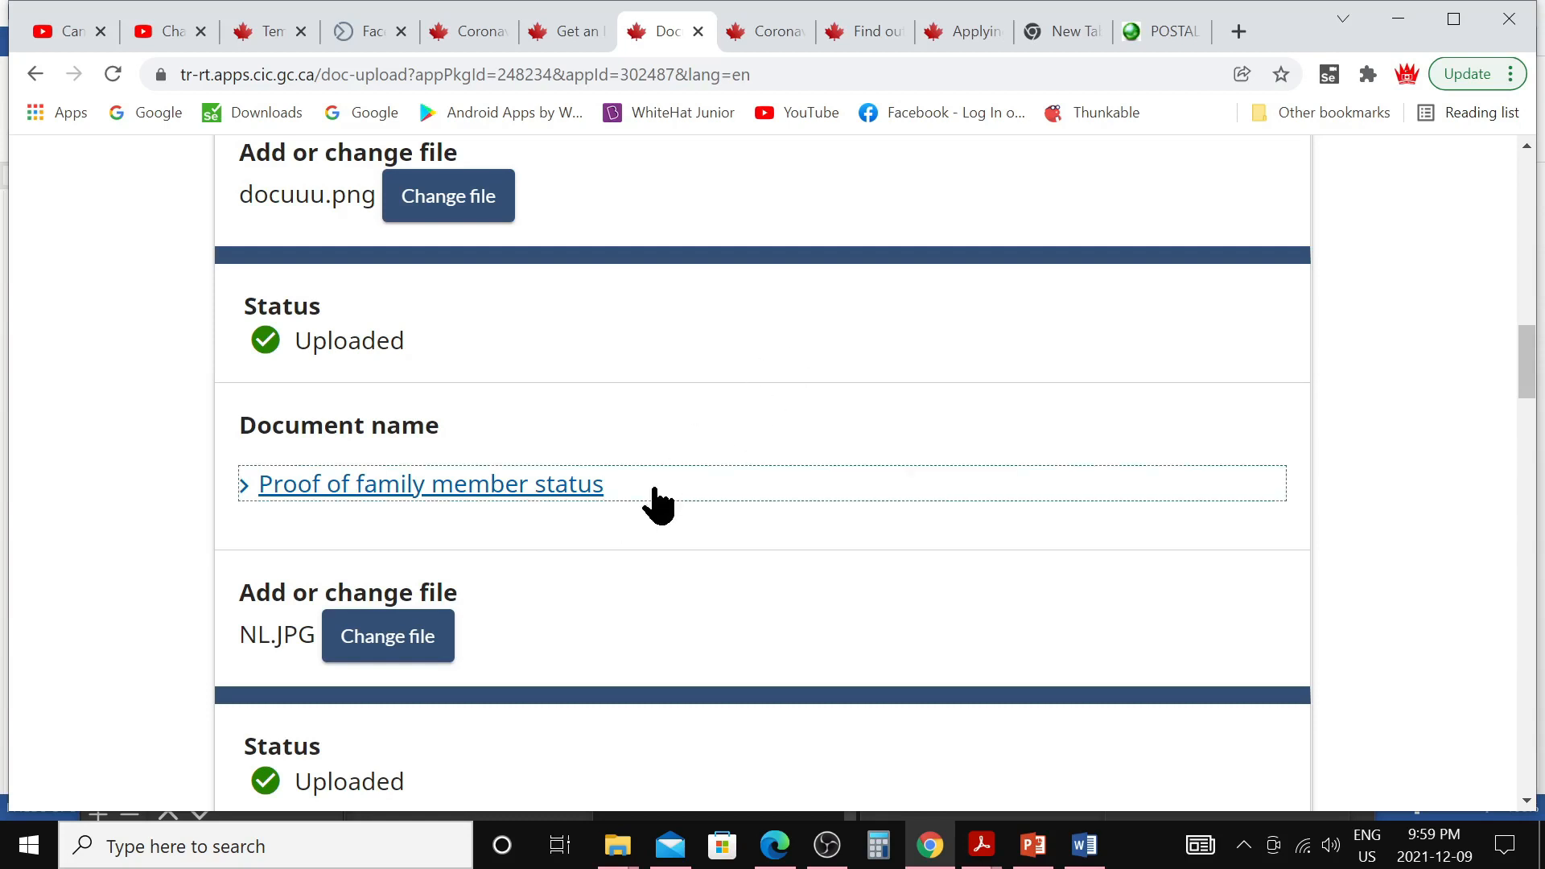
{"action": "scroll", "coordinate": [652, 499], "scroll_direction": "down", "scroll_amount": 6}
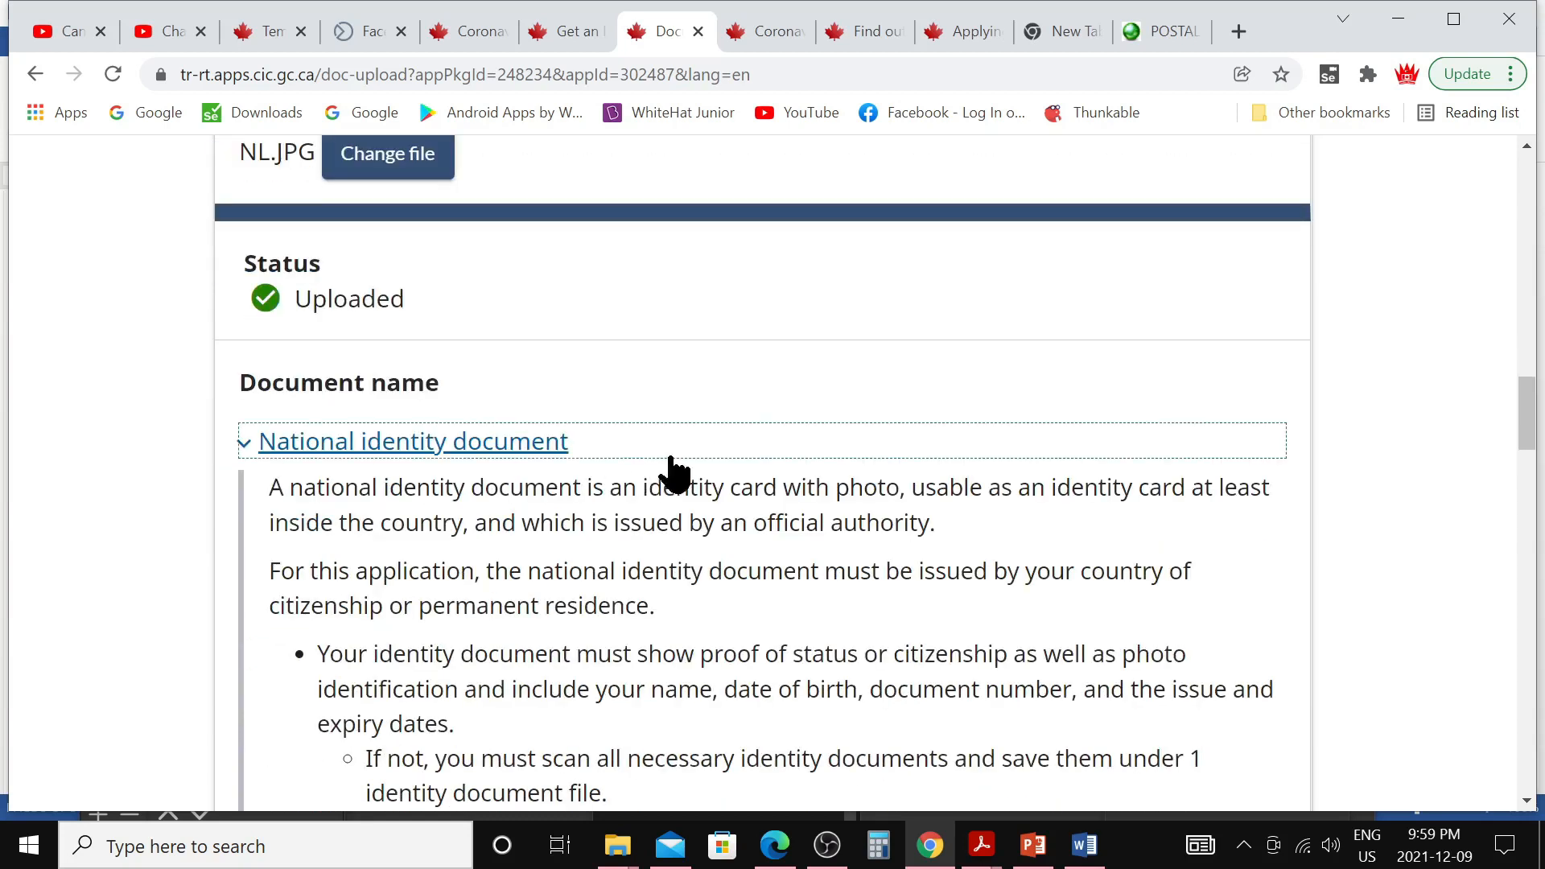
{"action": "scroll", "coordinate": [640, 467], "scroll_direction": "down", "scroll_amount": 5}
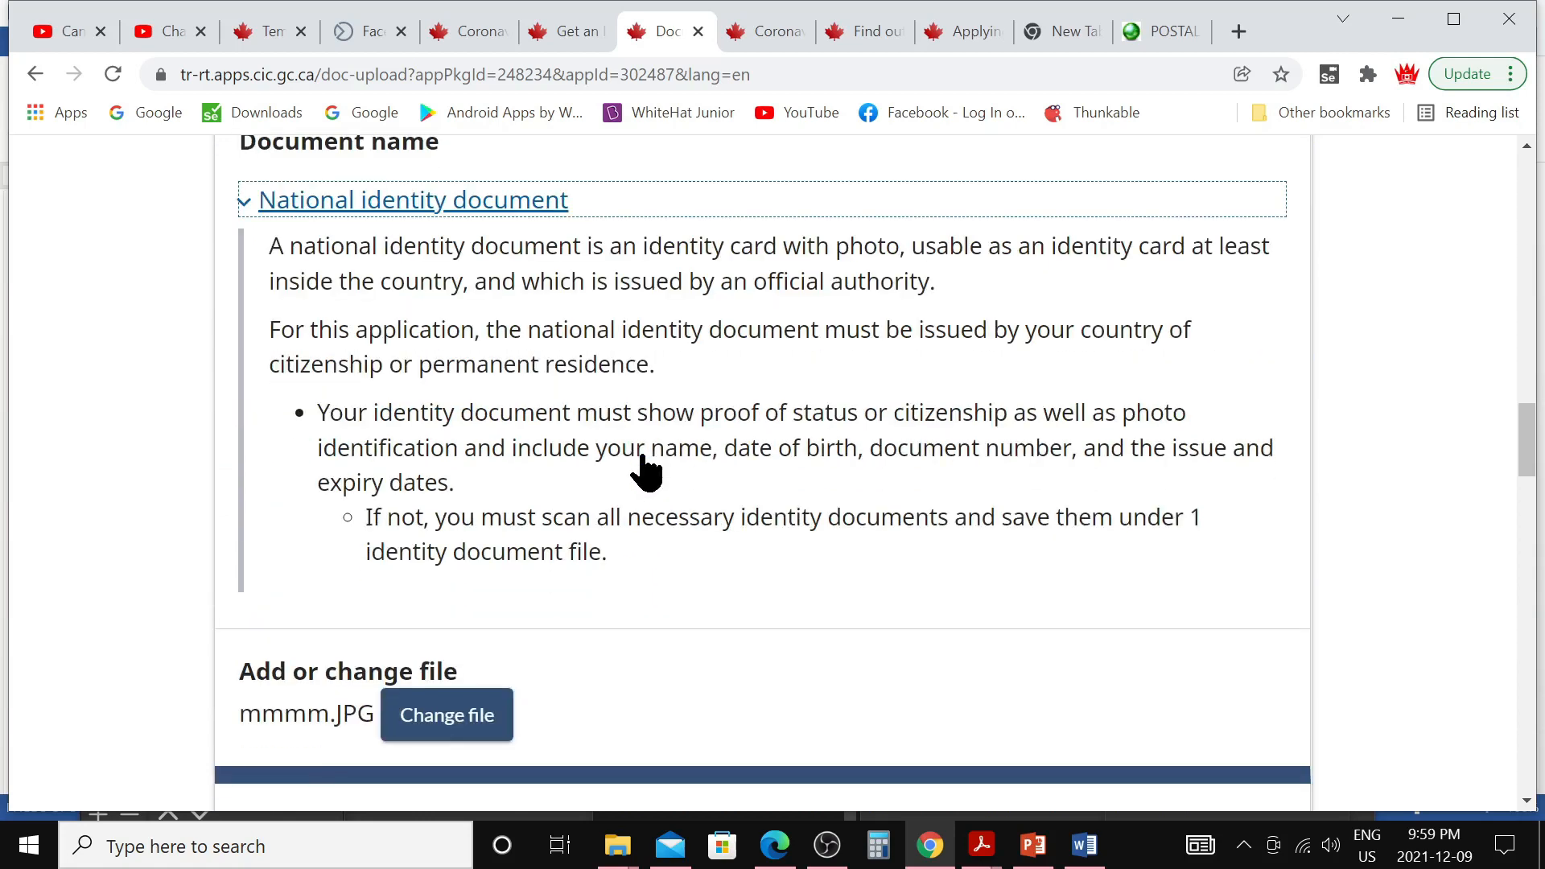
{"action": "scroll", "coordinate": [641, 455], "scroll_direction": "down", "scroll_amount": 4}
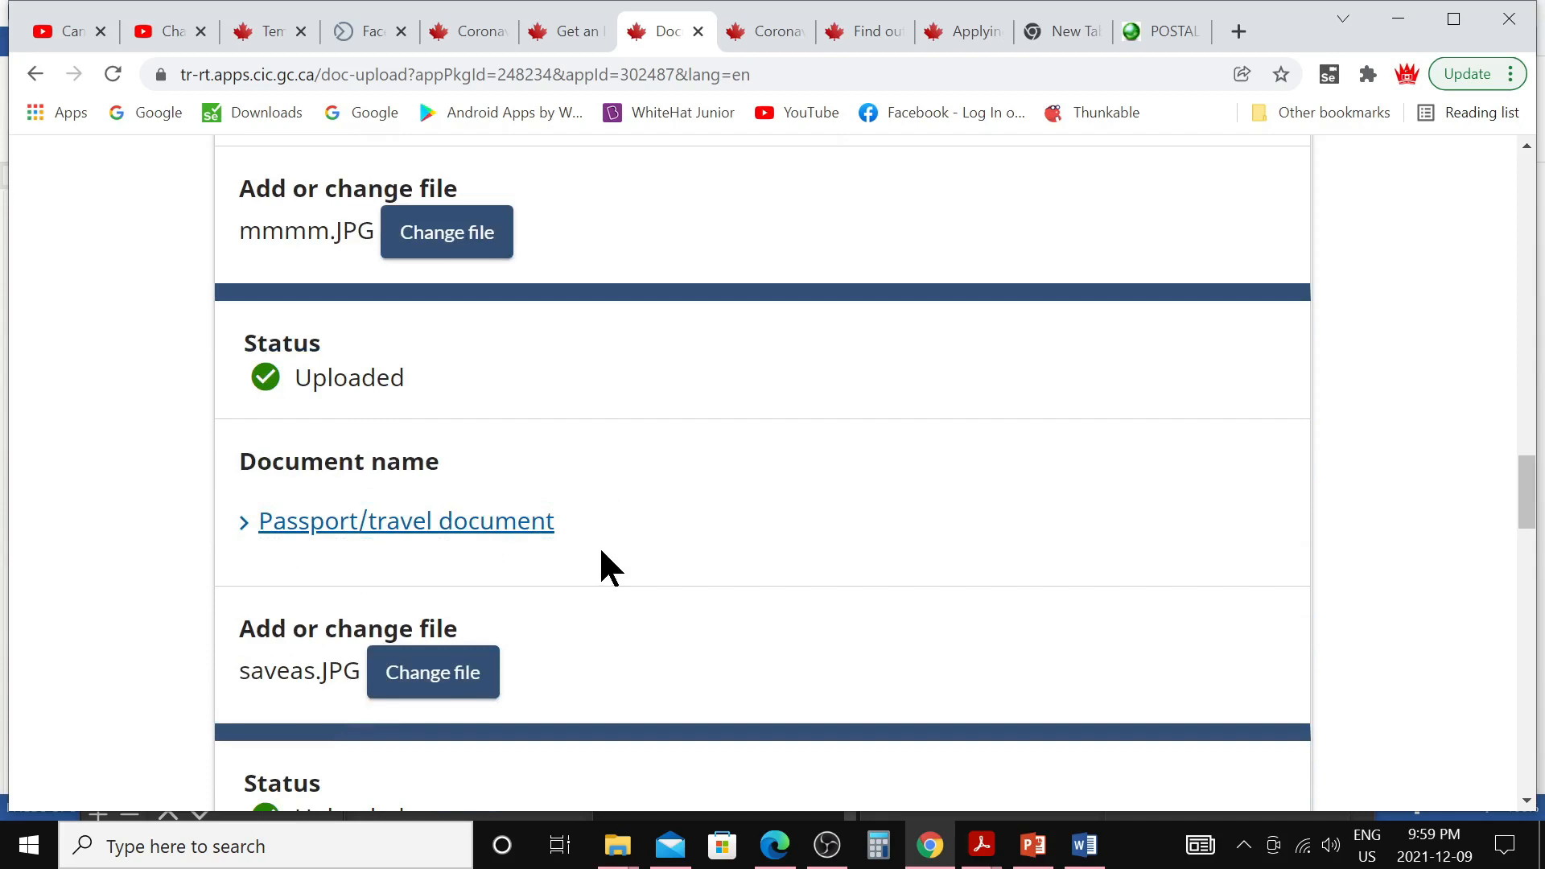
{"action": "scroll", "coordinate": [603, 550], "scroll_direction": "down", "scroll_amount": 5}
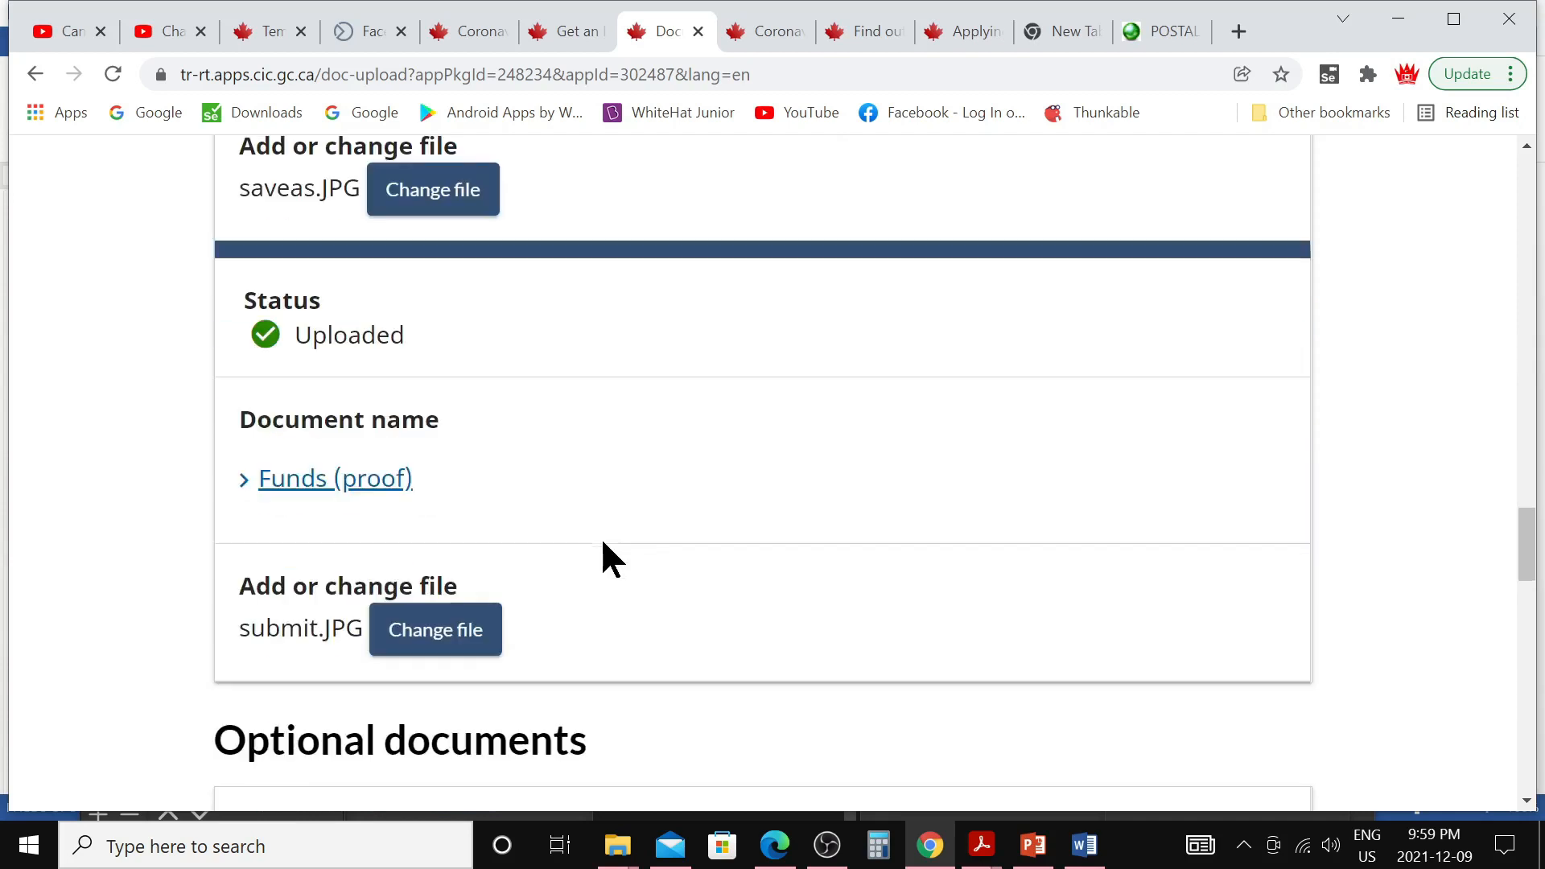
{"action": "scroll", "coordinate": [418, 528], "scroll_direction": "down", "scroll_amount": 7}
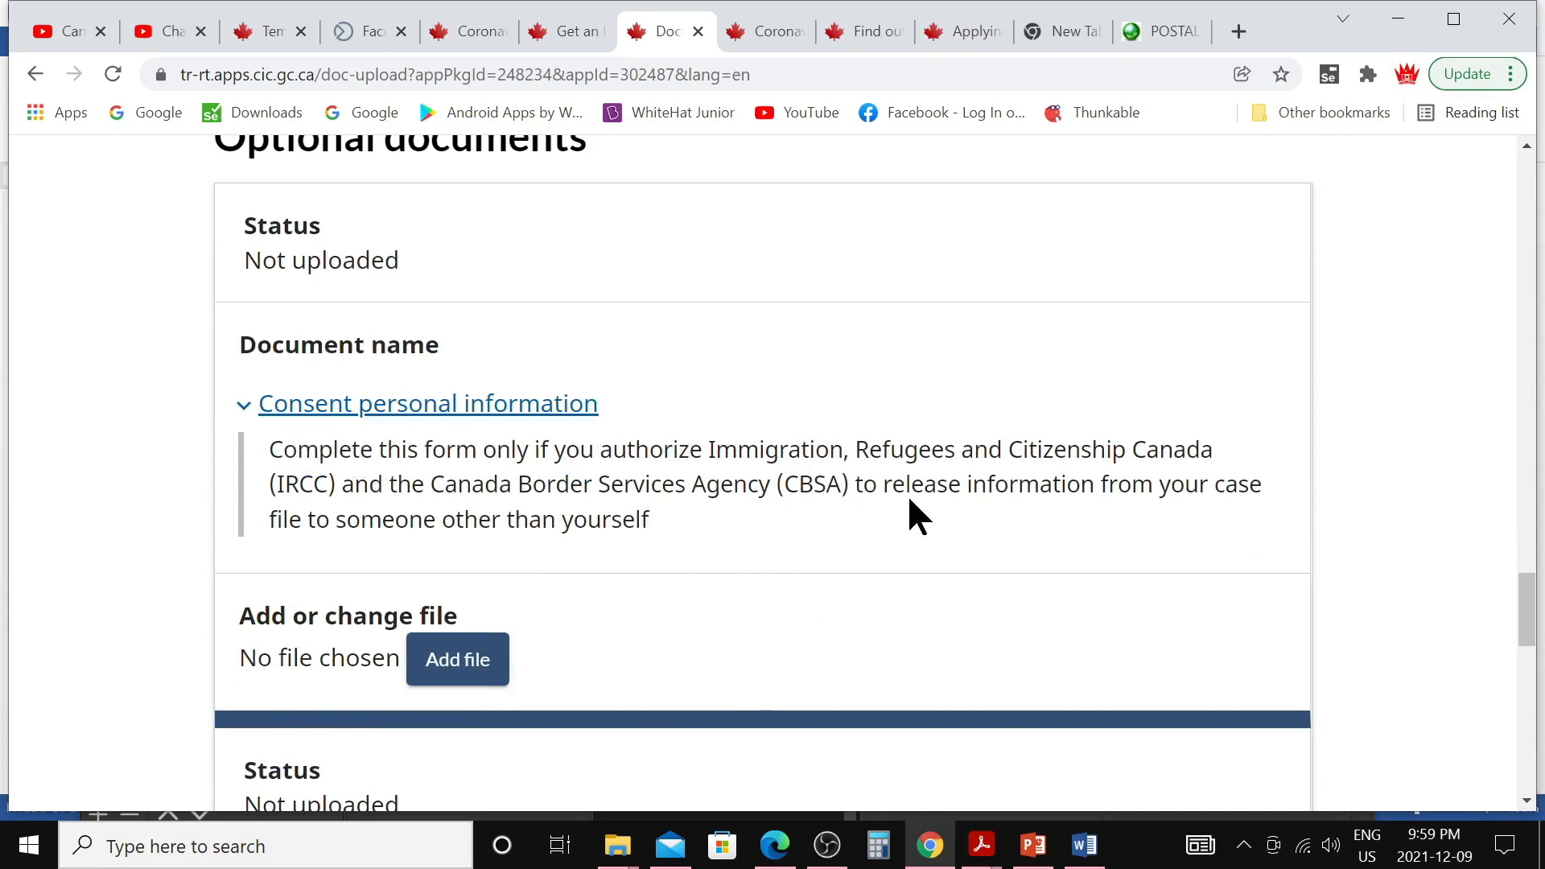
{"action": "scroll", "coordinate": [896, 523], "scroll_direction": "down", "scroll_amount": 1}
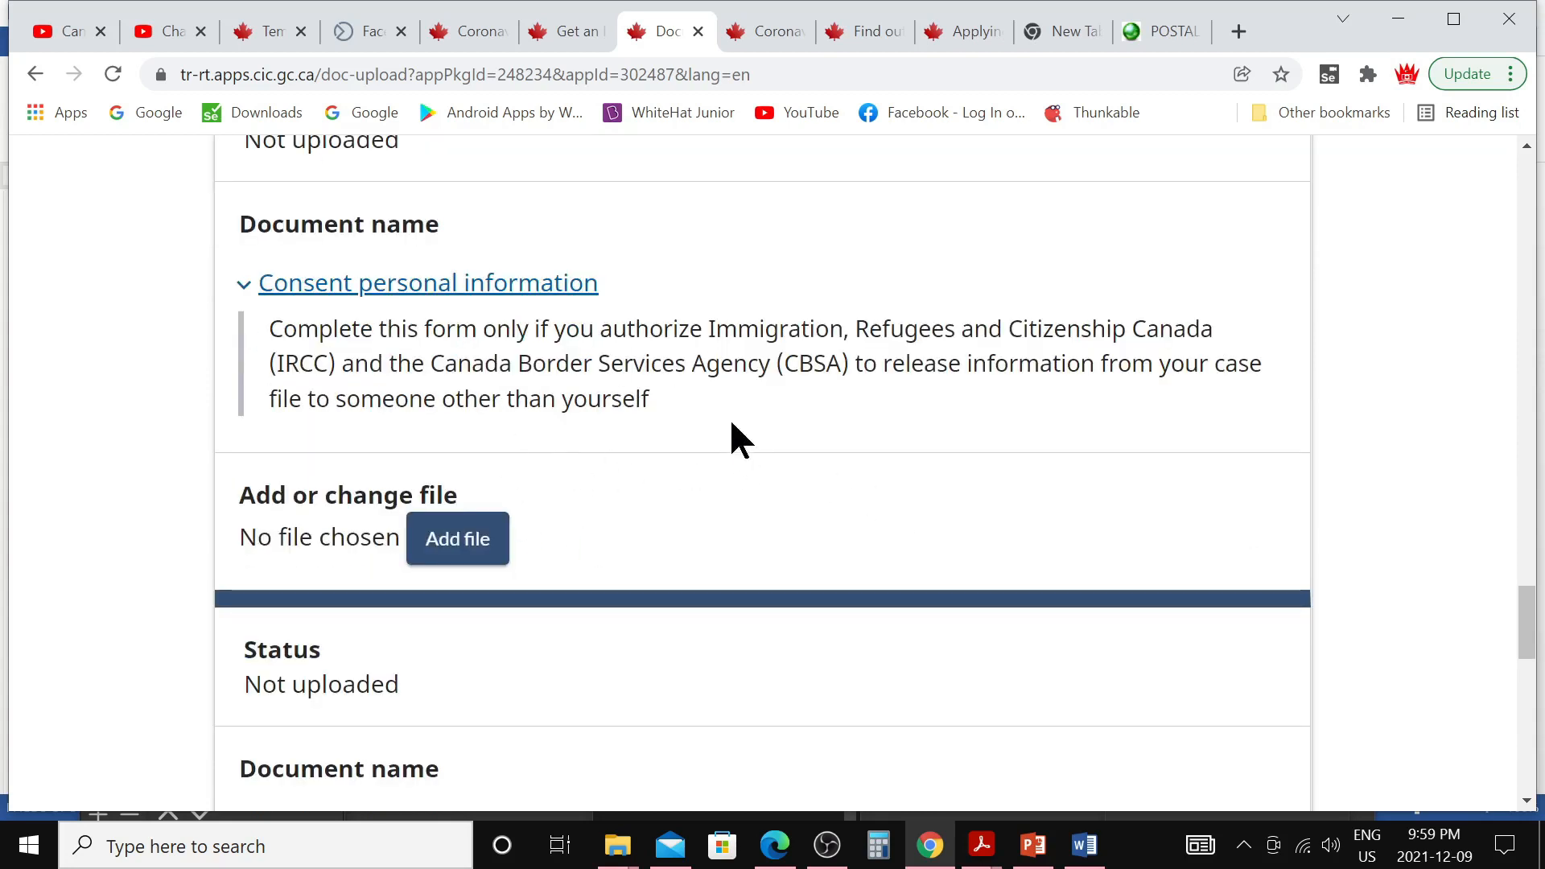
{"action": "scroll", "coordinate": [635, 459], "scroll_direction": "down", "scroll_amount": 2}
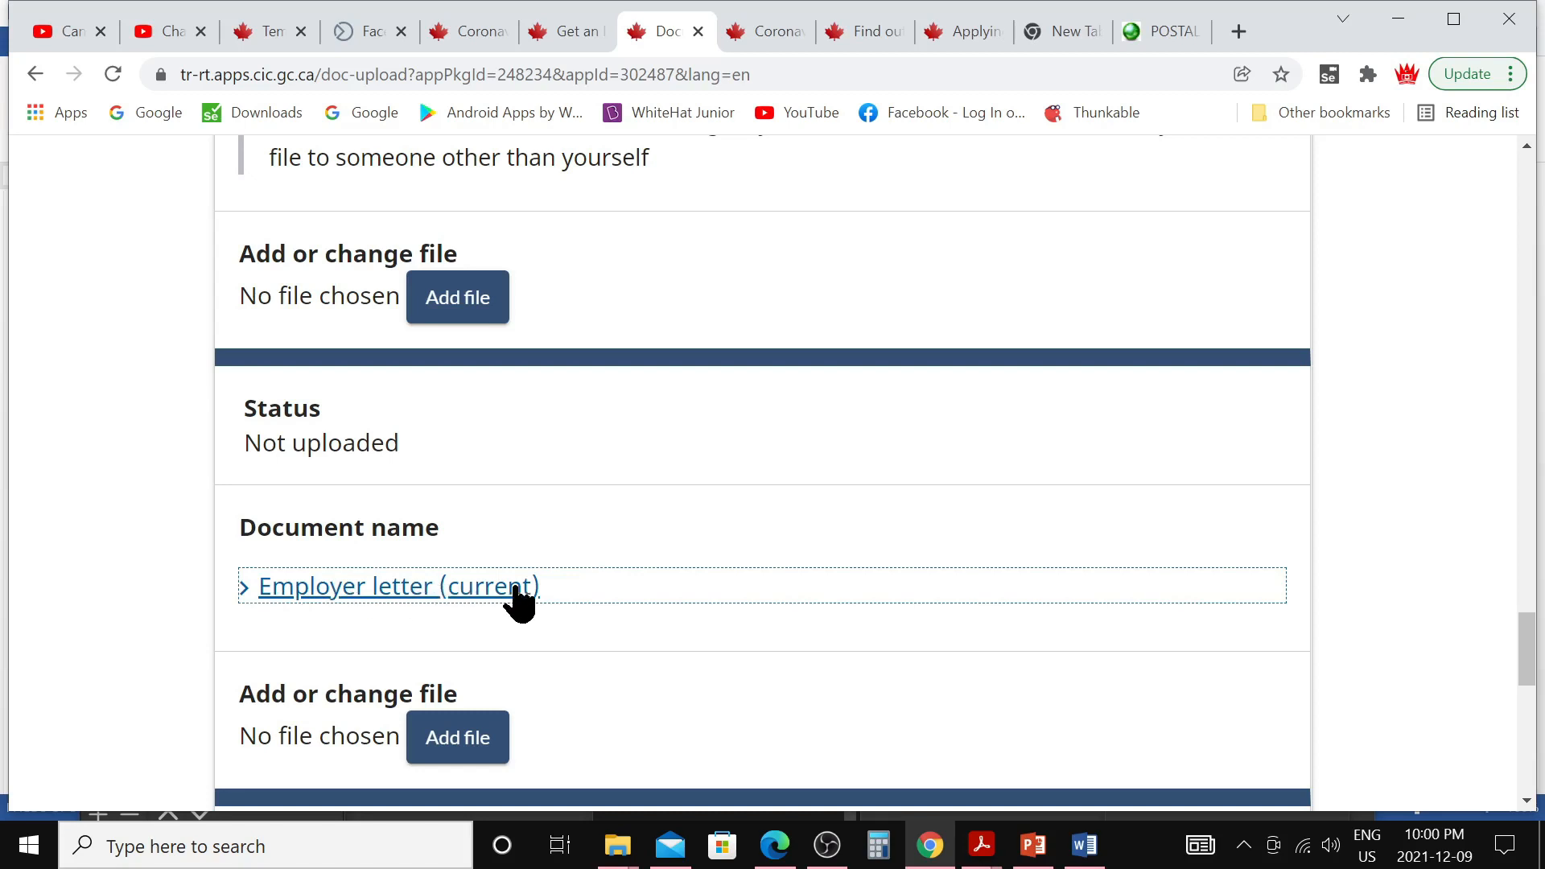
{"action": "scroll", "coordinate": [523, 589], "scroll_direction": "down", "scroll_amount": 6}
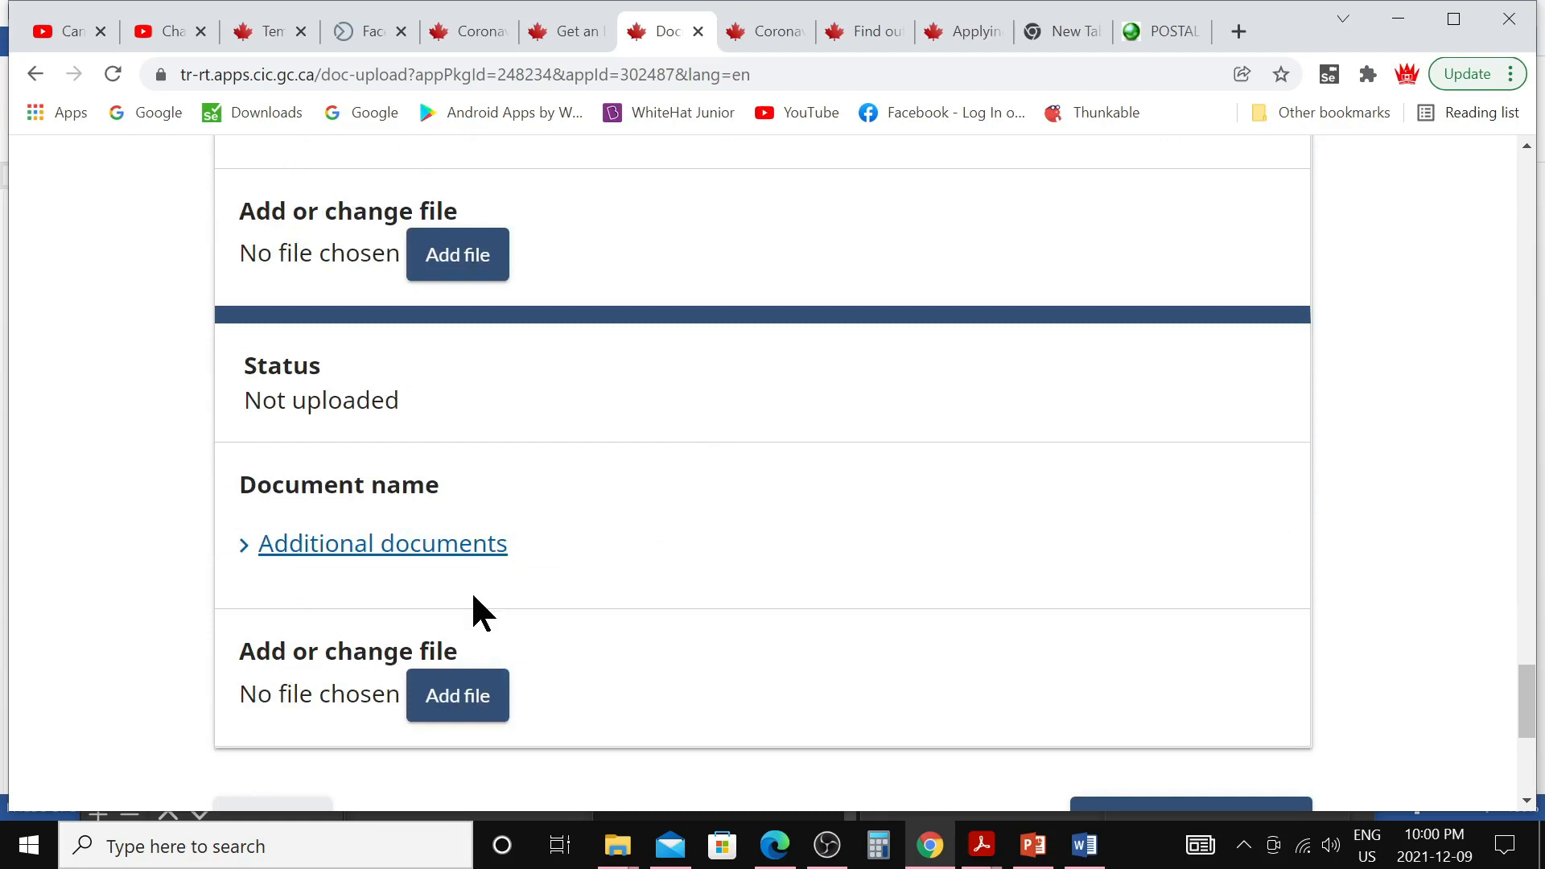
{"action": "scroll", "coordinate": [474, 599], "scroll_direction": "down", "scroll_amount": 3}
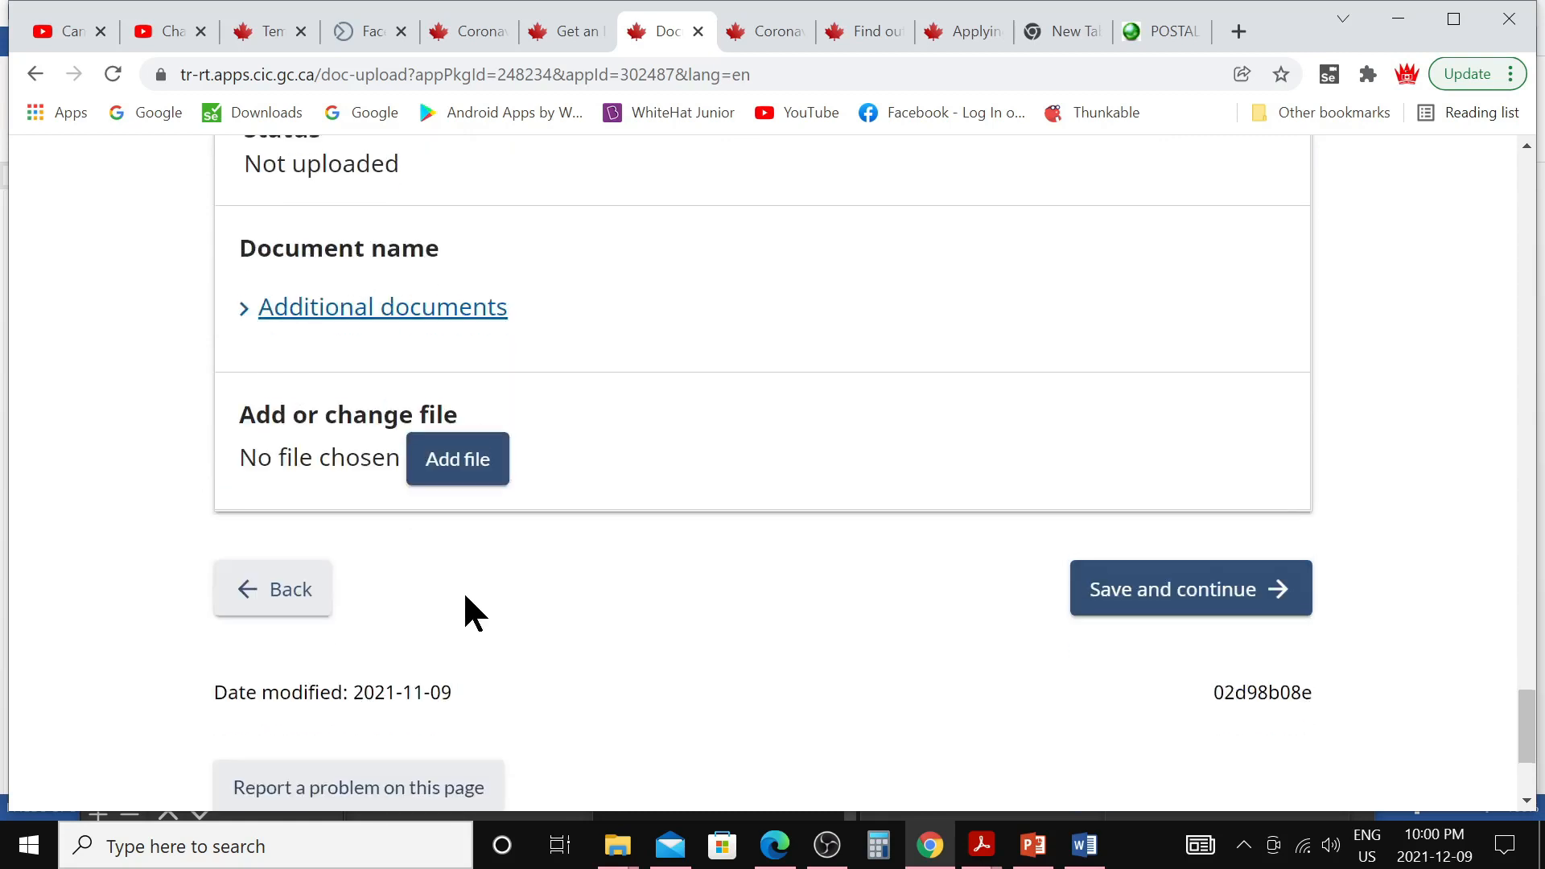
{"action": "left_click", "coordinate": [1157, 604]}
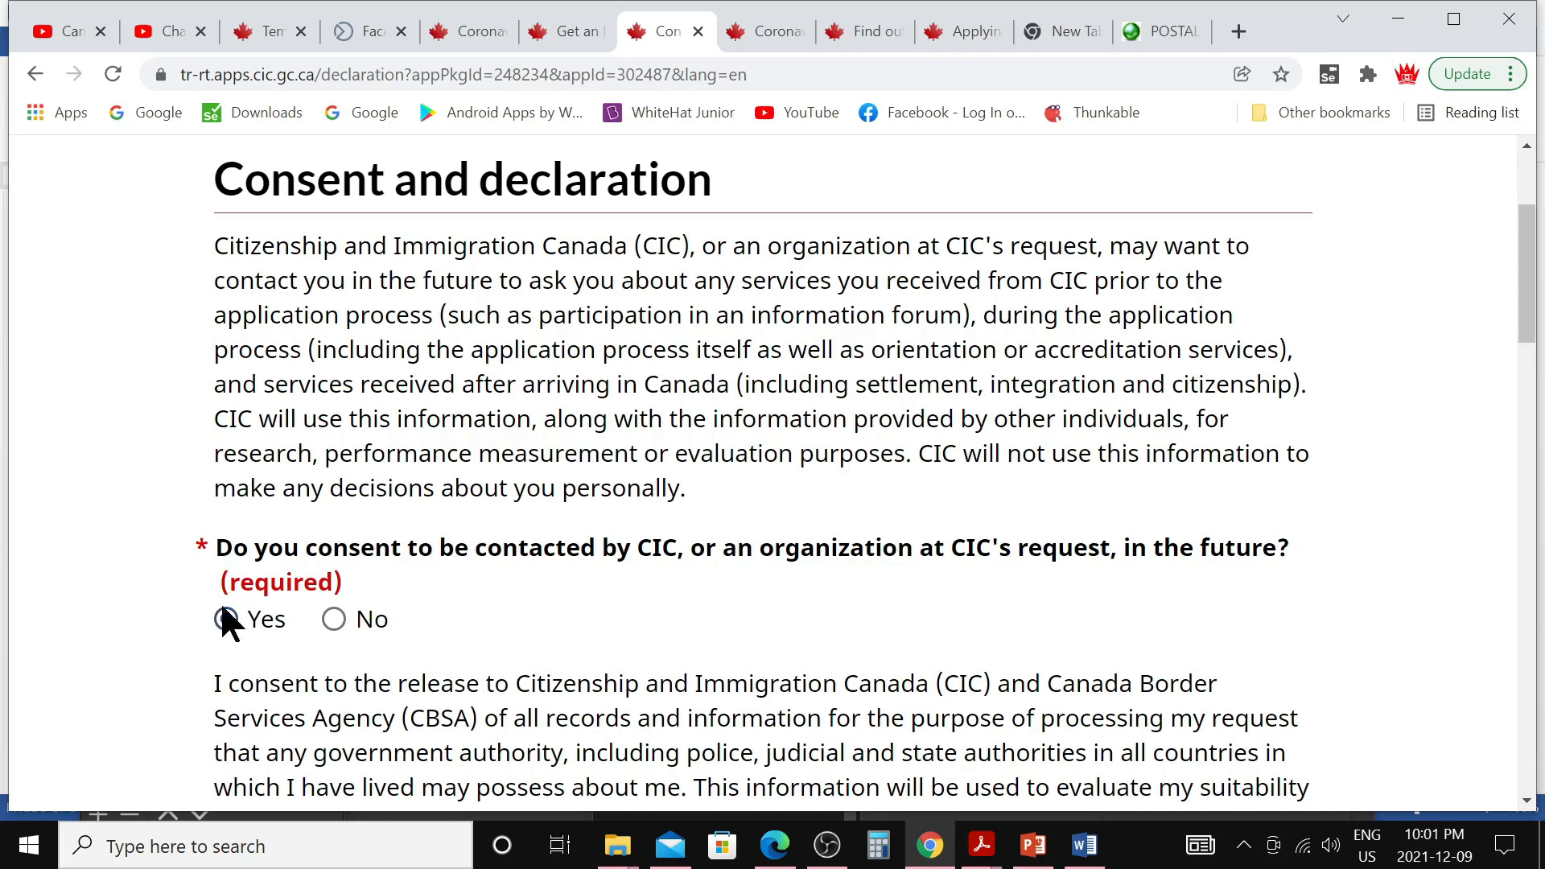
Save the signed declaration, with contact consent Yes and the applicant's name, and continue to Fees
{"action": "scroll", "coordinate": [462, 598], "scroll_direction": "down", "scroll_amount": 3}
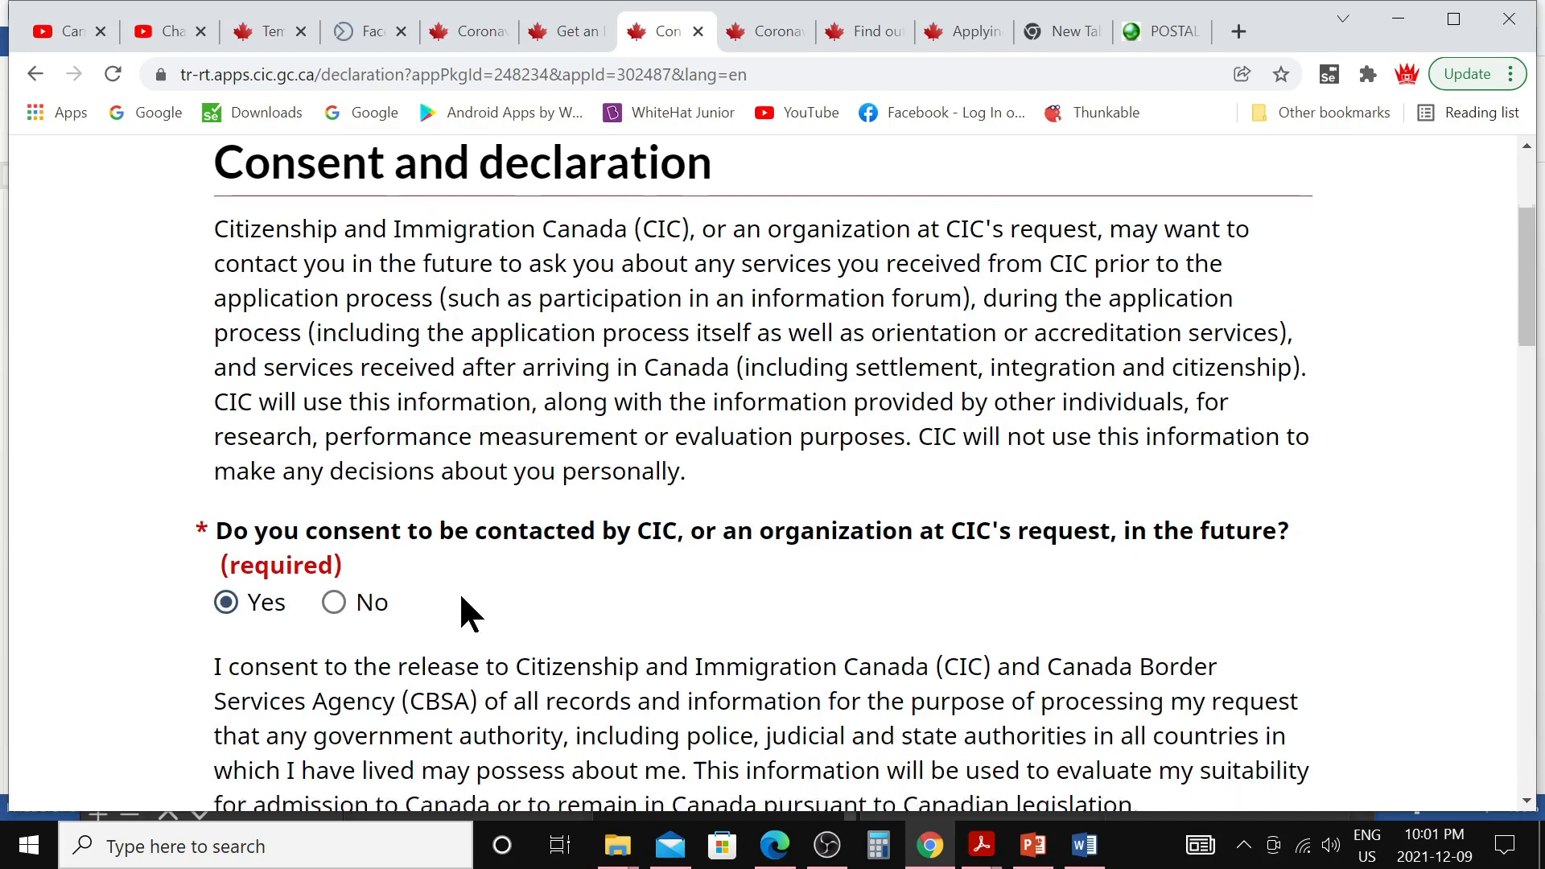
{"action": "scroll", "coordinate": [462, 595], "scroll_direction": "down", "scroll_amount": 2}
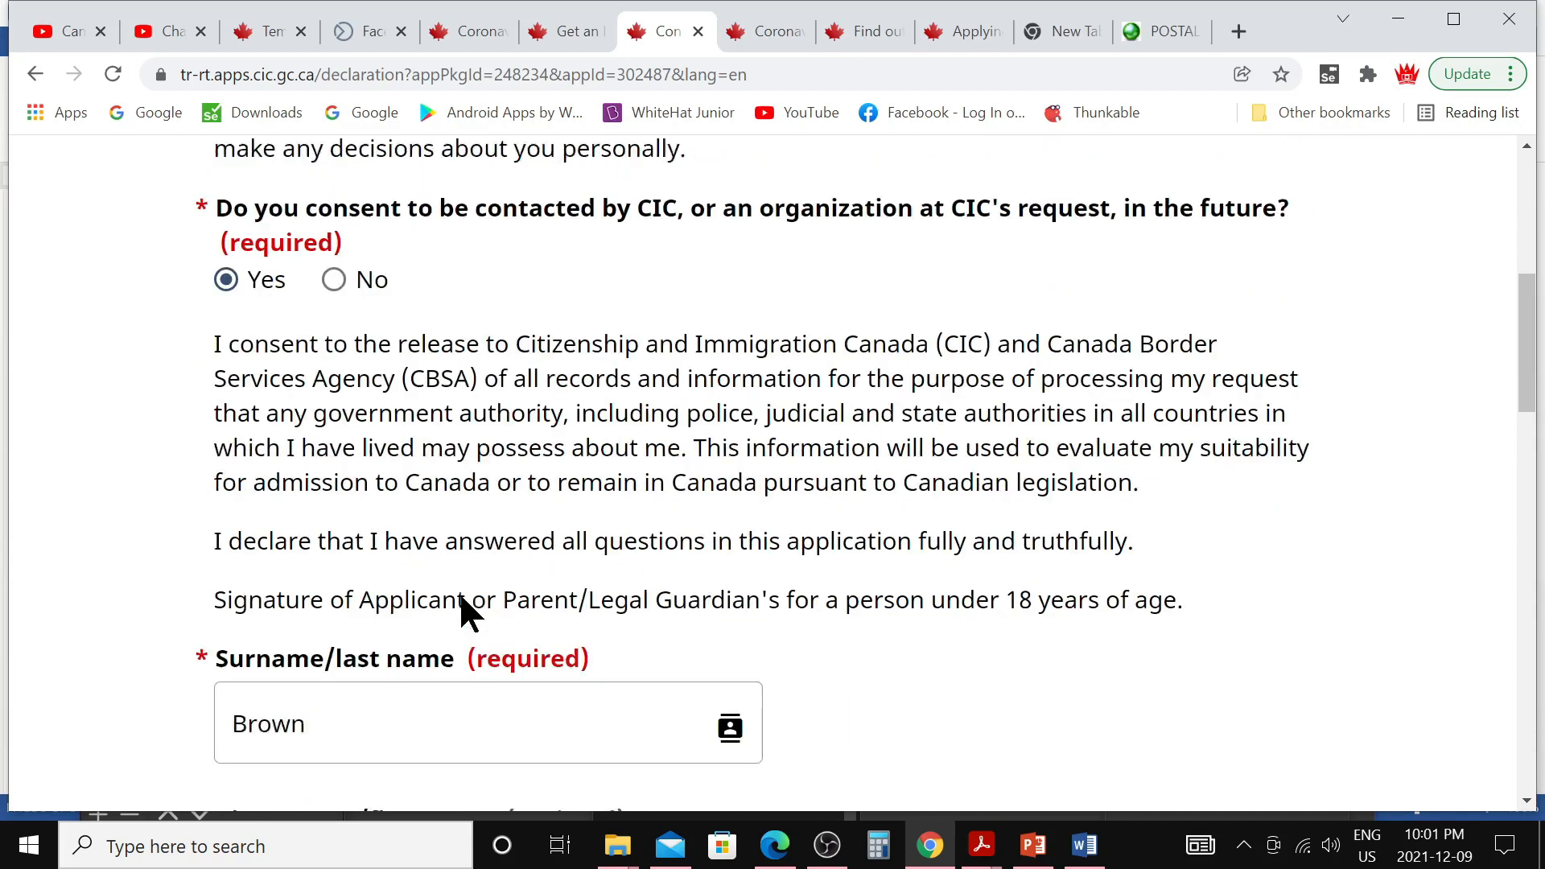
{"action": "scroll", "coordinate": [327, 593], "scroll_direction": "down", "scroll_amount": 2}
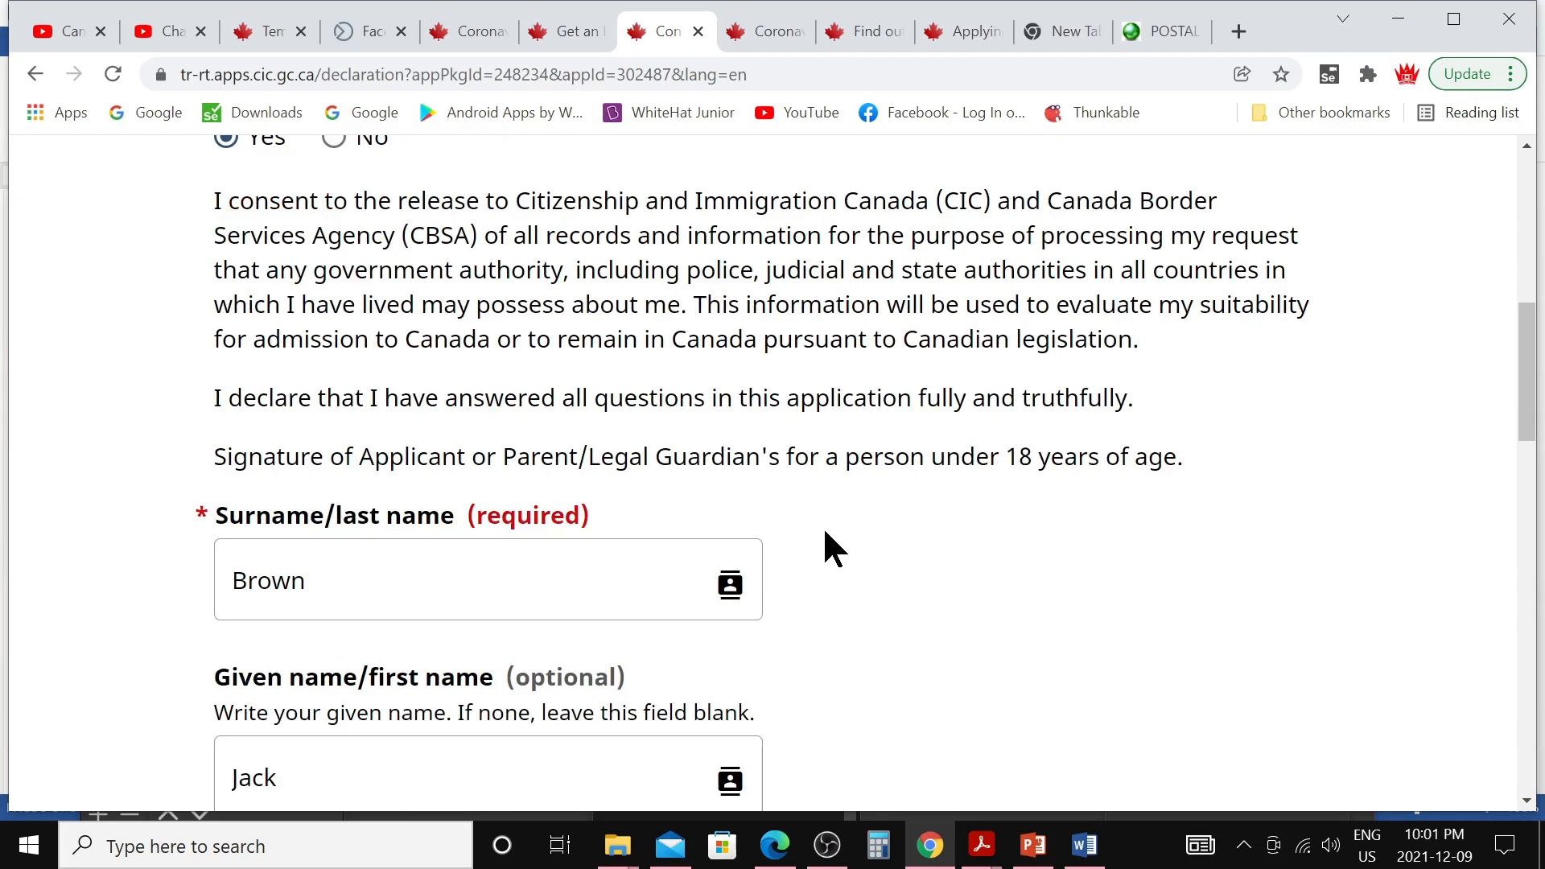
{"action": "scroll", "coordinate": [825, 533], "scroll_direction": "down", "scroll_amount": 12}
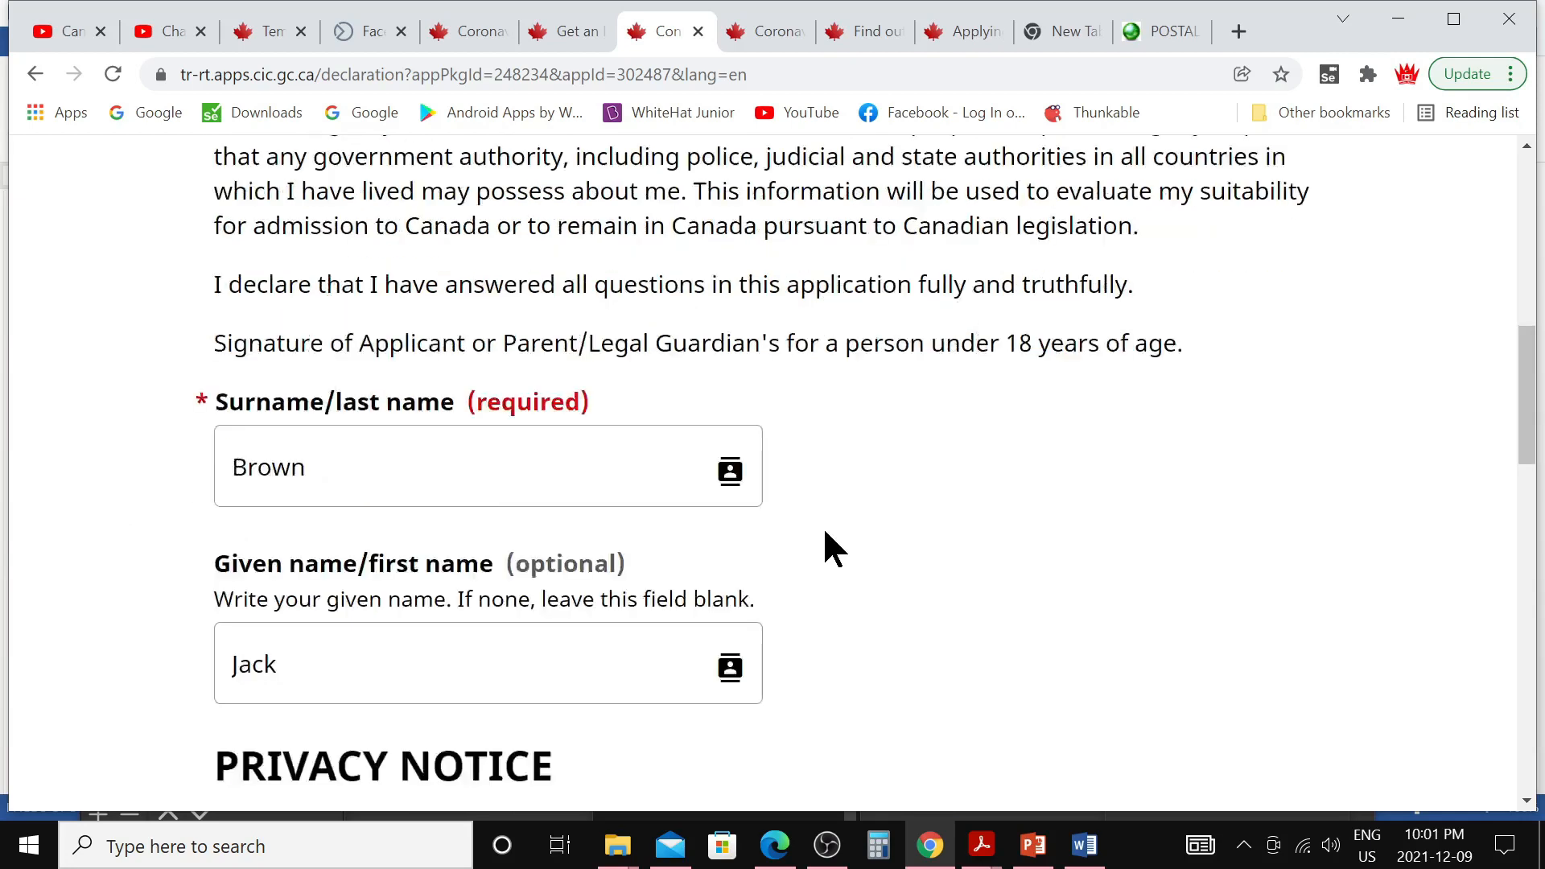
{"action": "scroll", "coordinate": [825, 533], "scroll_direction": "down", "scroll_amount": 6}
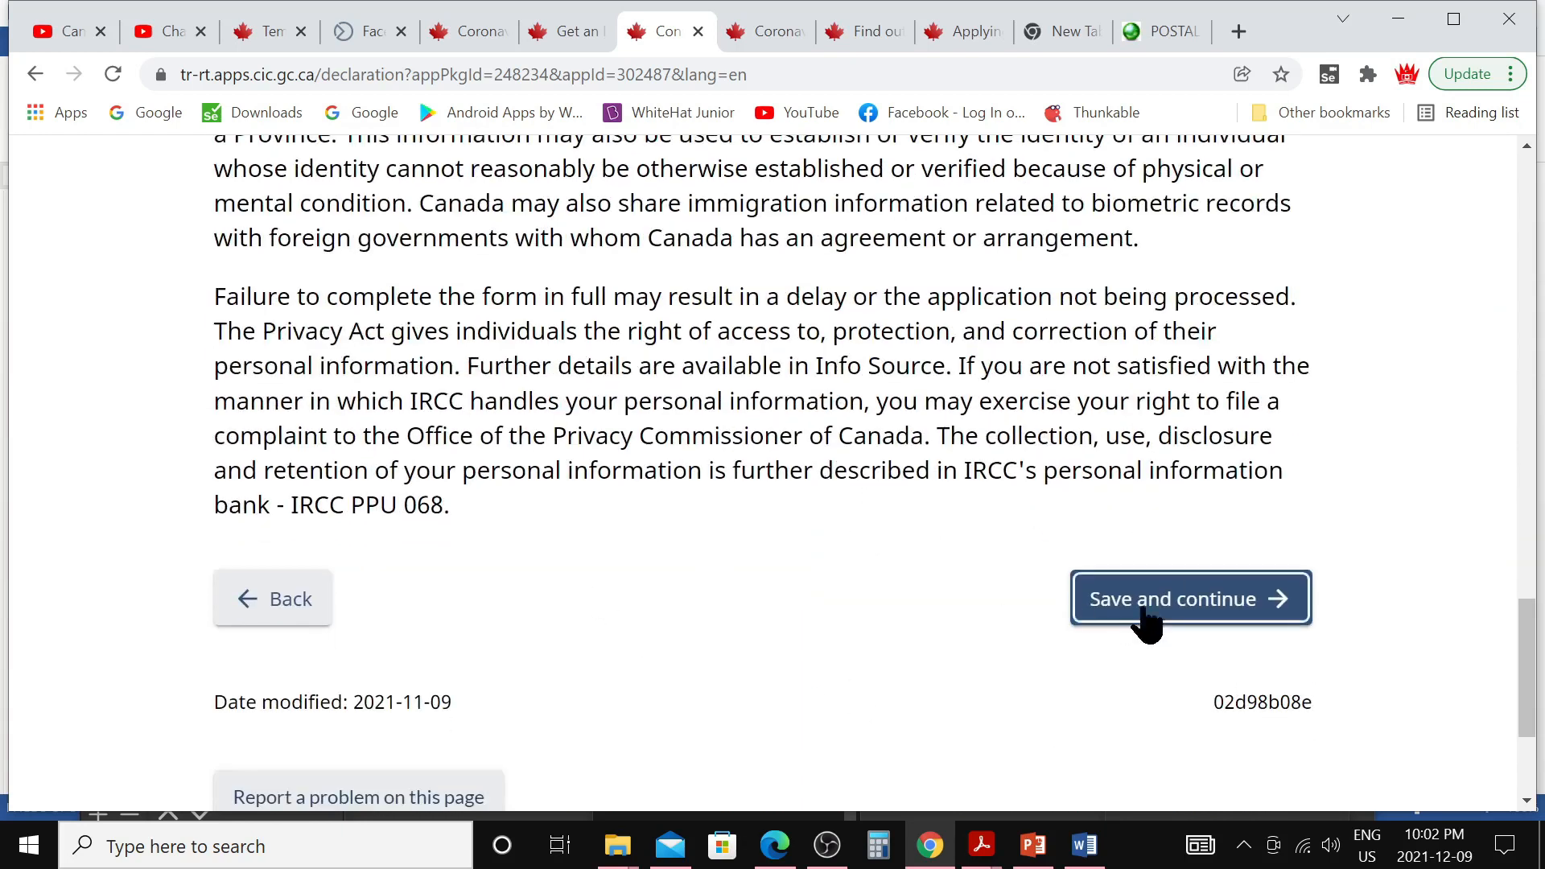
{"action": "left_click", "coordinate": [1167, 628]}
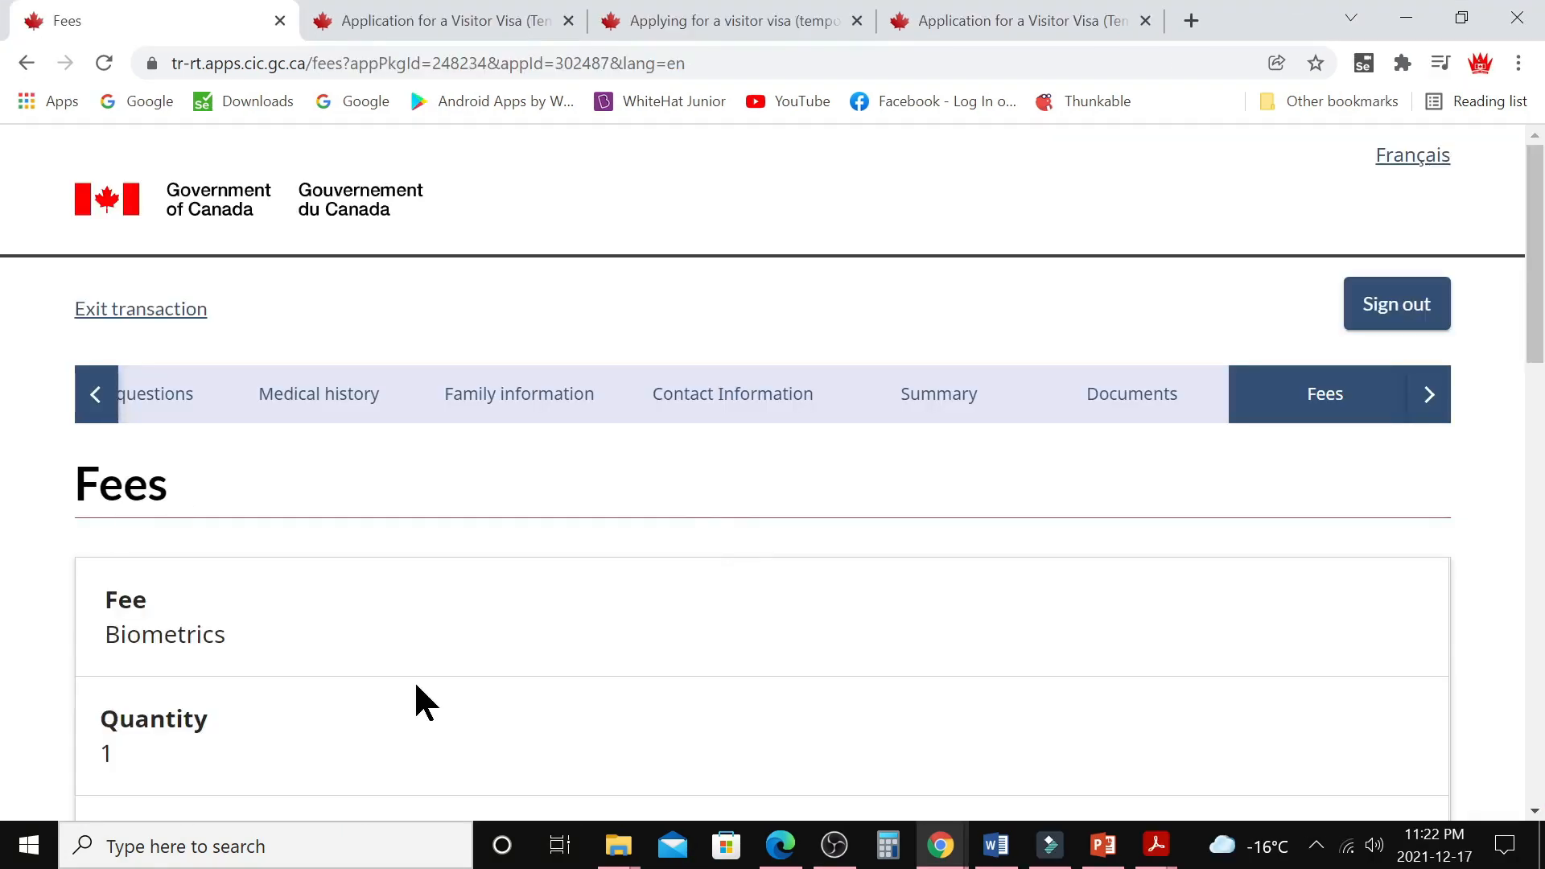
Accept the CAN$85 biometrics and CAN$100 visitor visa fees, totalling CAN$185, and proceed to checkout
{"action": "scroll", "coordinate": [394, 668], "scroll_direction": "down", "scroll_amount": 3}
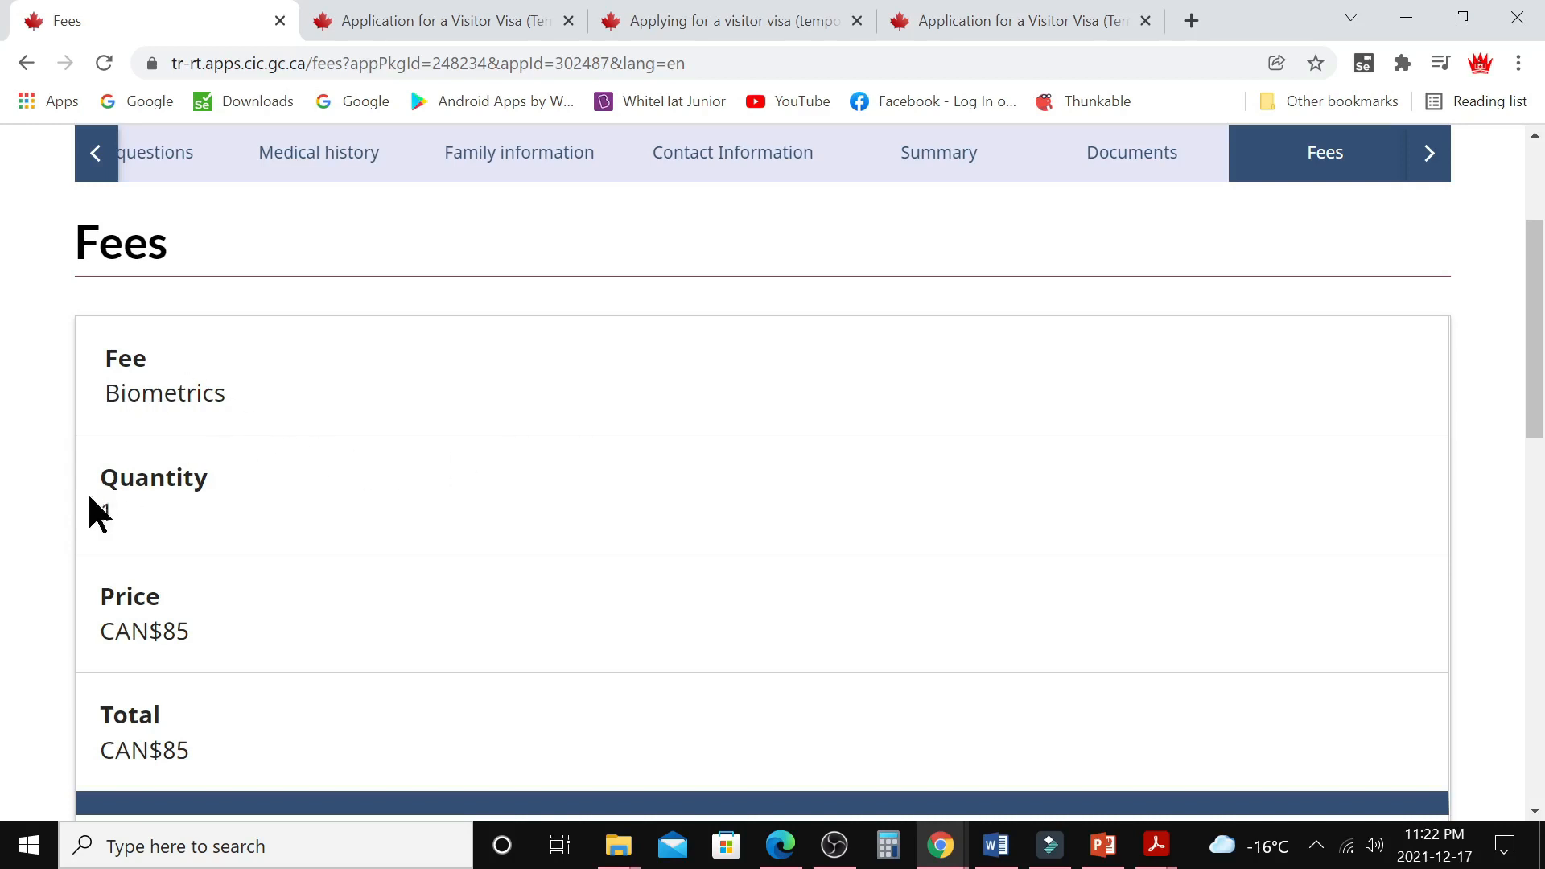
{"action": "scroll", "coordinate": [255, 636], "scroll_direction": "down", "scroll_amount": 6}
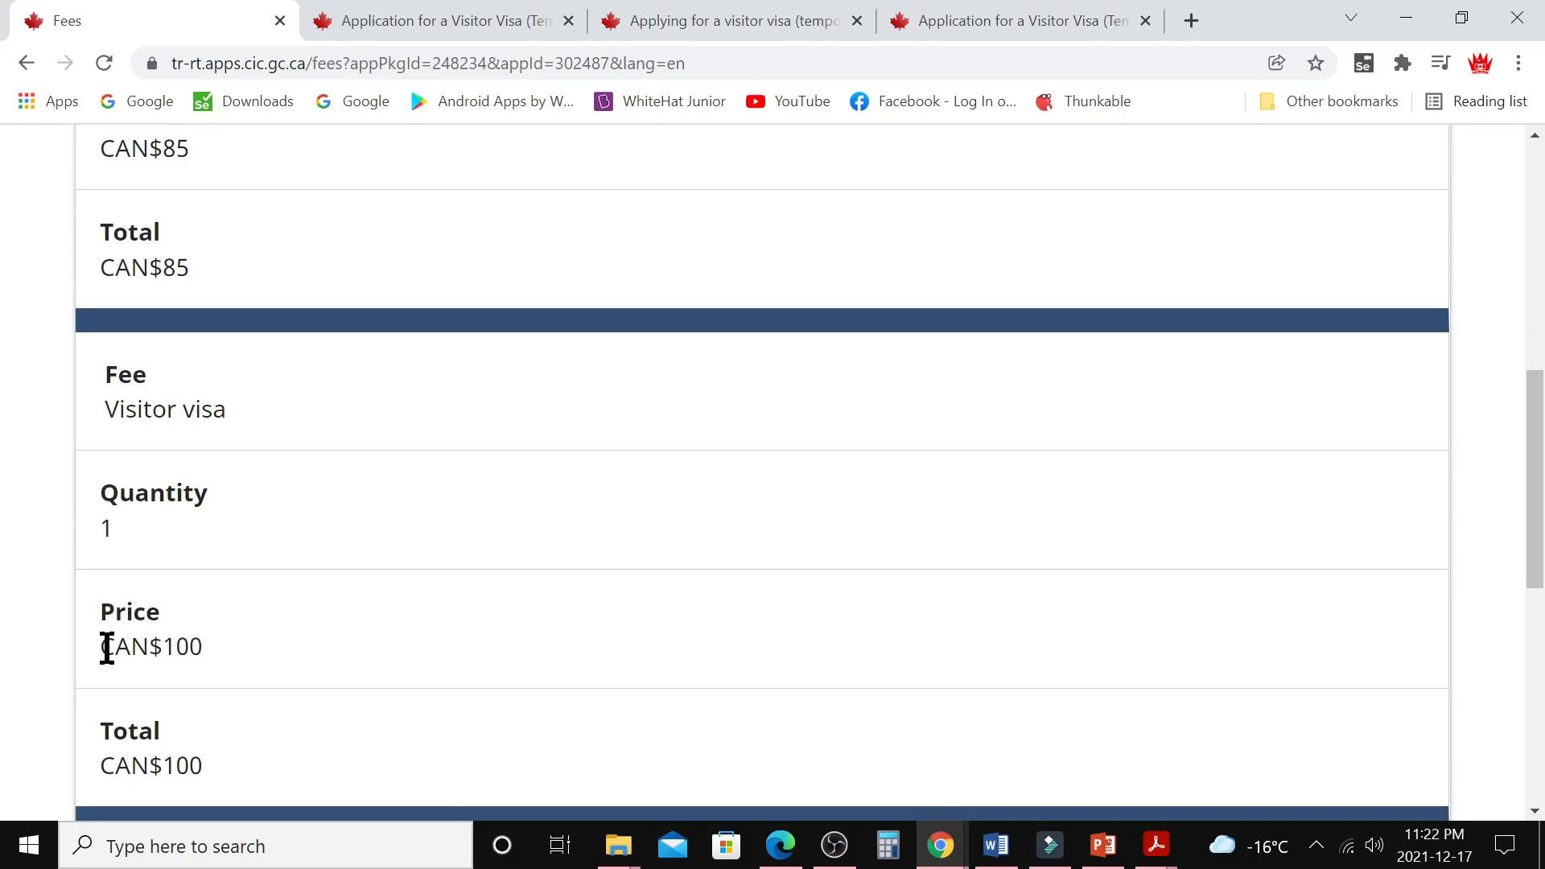
{"action": "scroll", "coordinate": [249, 664], "scroll_direction": "down", "scroll_amount": 3}
{"action": "scroll", "coordinate": [251, 651], "scroll_direction": "down", "scroll_amount": 1}
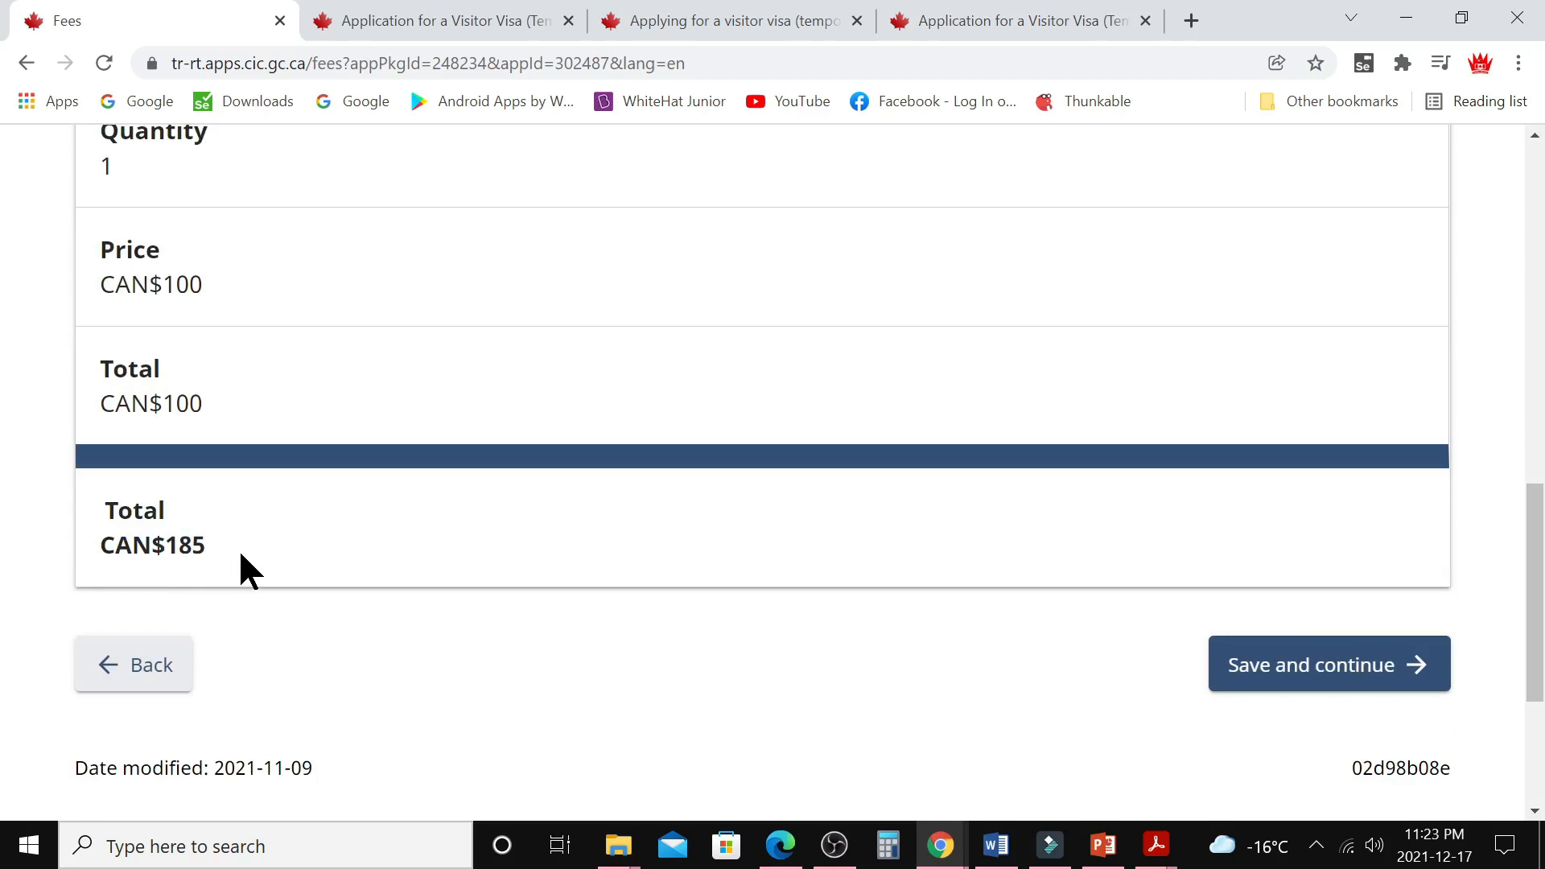
{"action": "left_click", "coordinate": [1312, 665]}
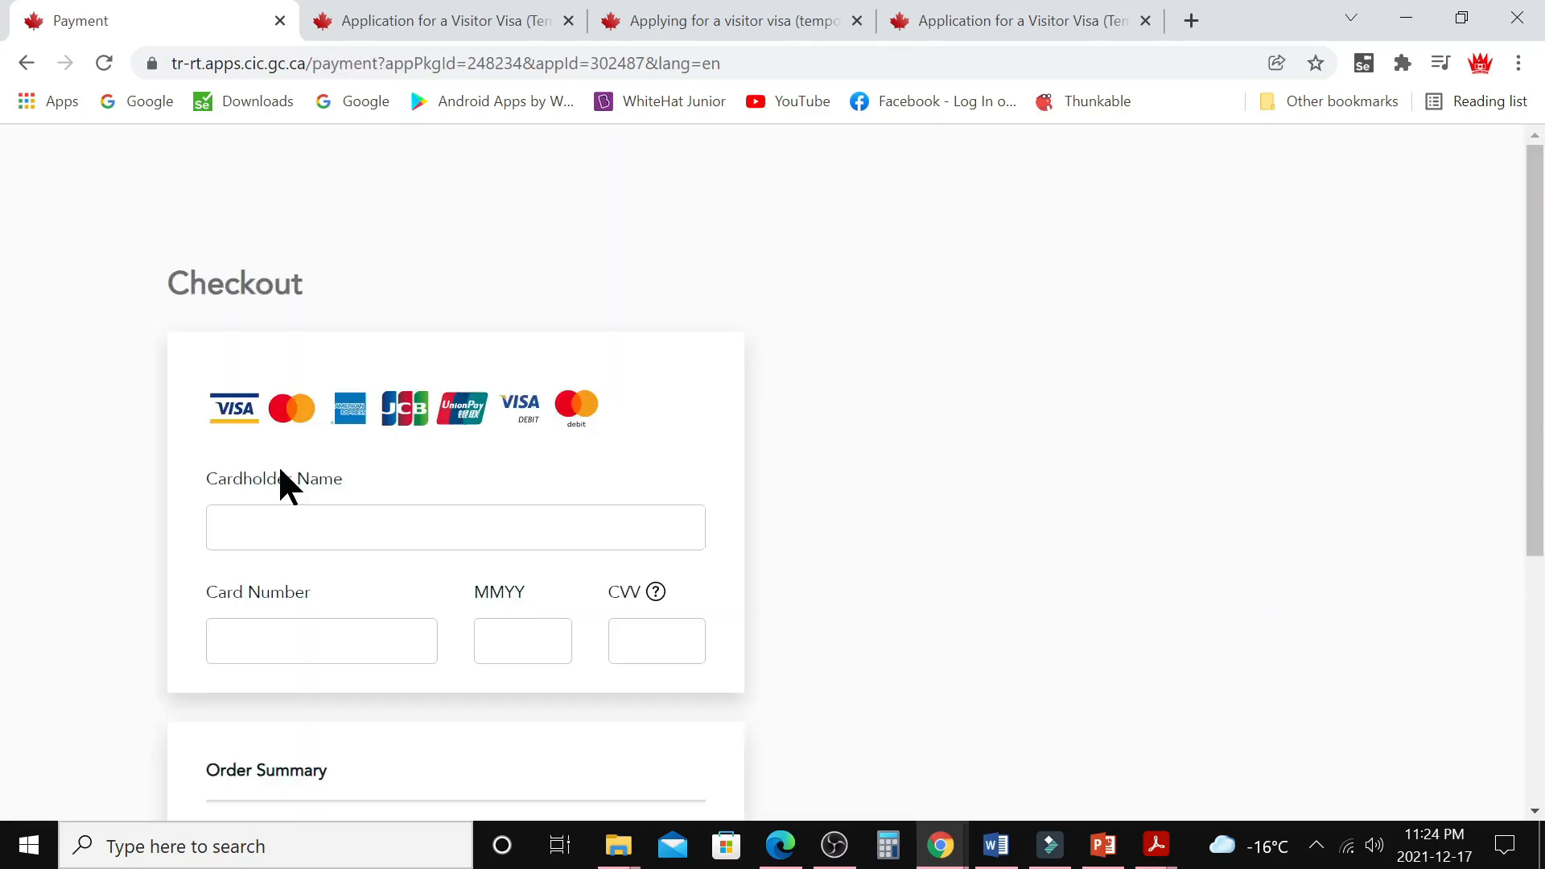
Scroll the Checkout page to view the card details fields and the $185.00 order total
{"action": "scroll", "coordinate": [853, 597], "scroll_direction": "down", "scroll_amount": 2}
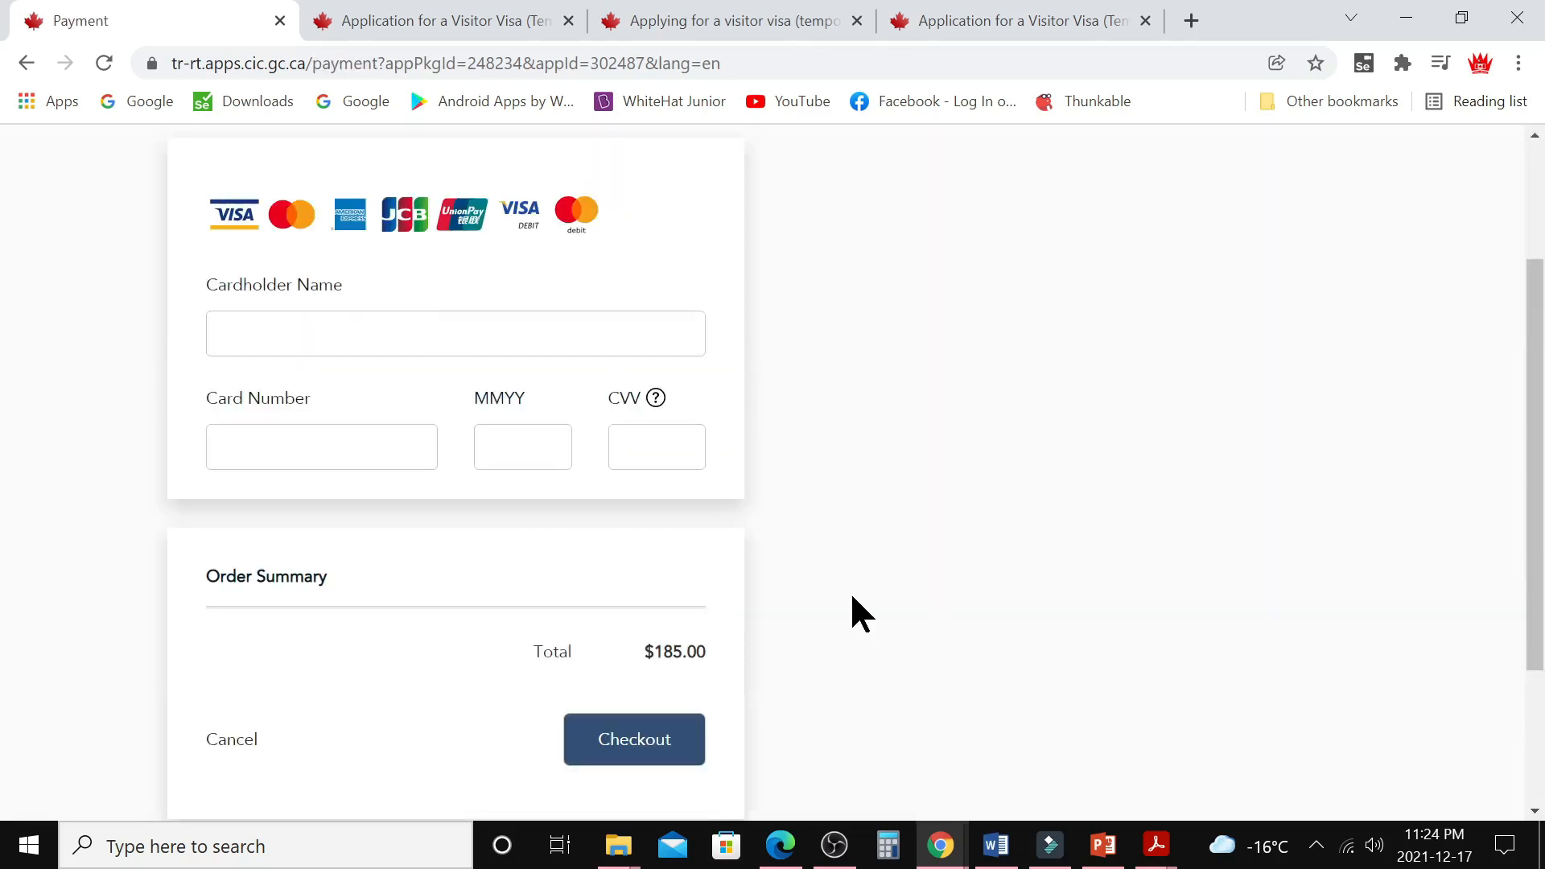
{"action": "scroll", "coordinate": [852, 608], "scroll_direction": "up", "scroll_amount": 1}
{"action": "scroll", "coordinate": [708, 603], "scroll_direction": "down", "scroll_amount": 3}
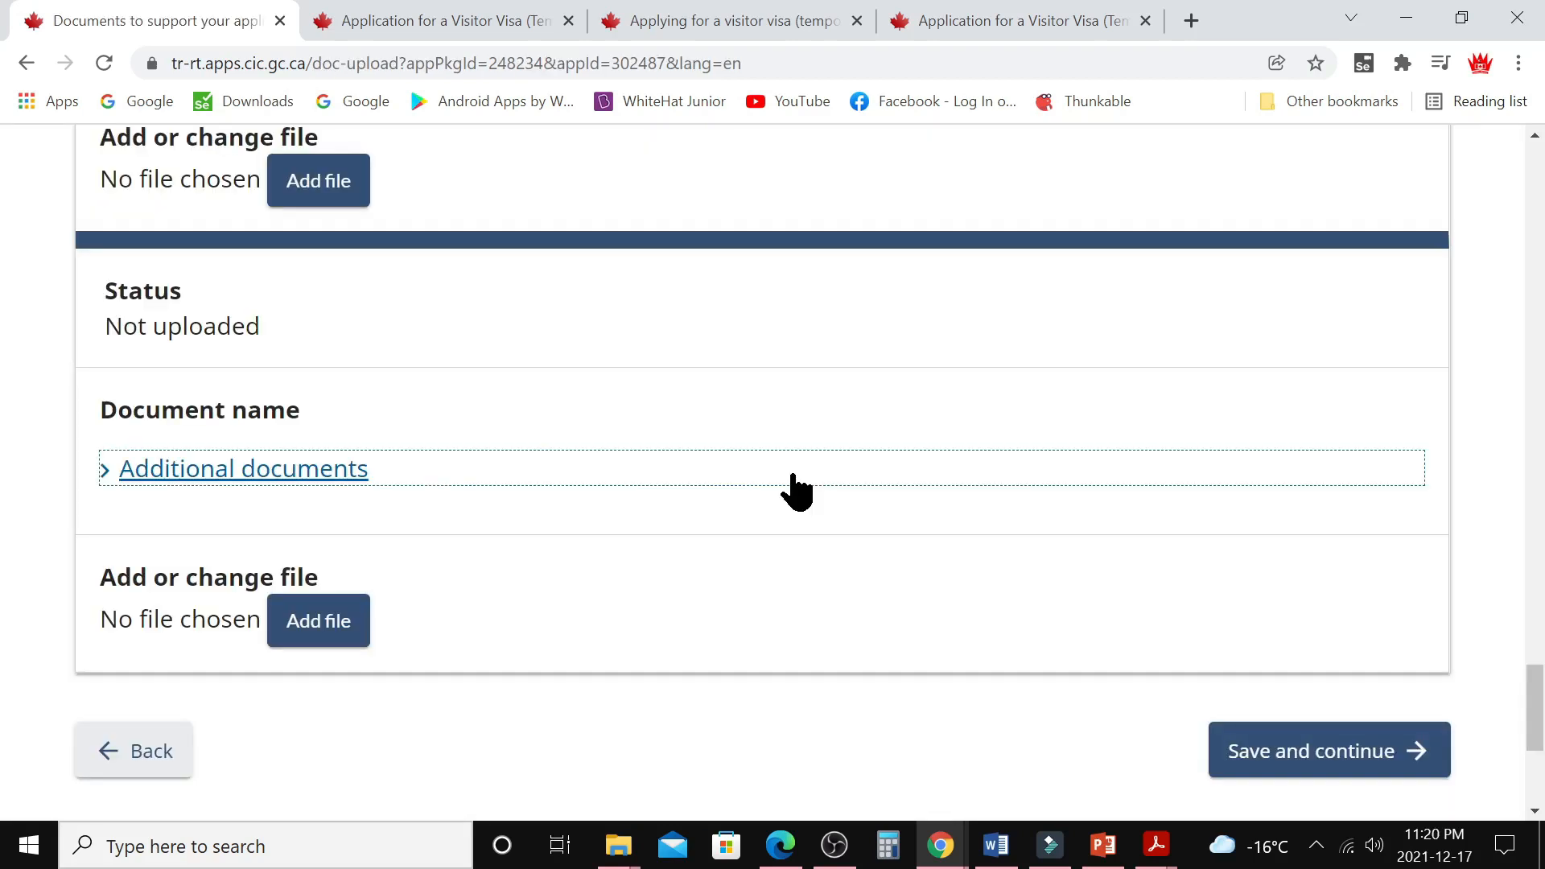
{"action": "scroll", "coordinate": [563, 436], "scroll_direction": "up", "scroll_amount": 12}
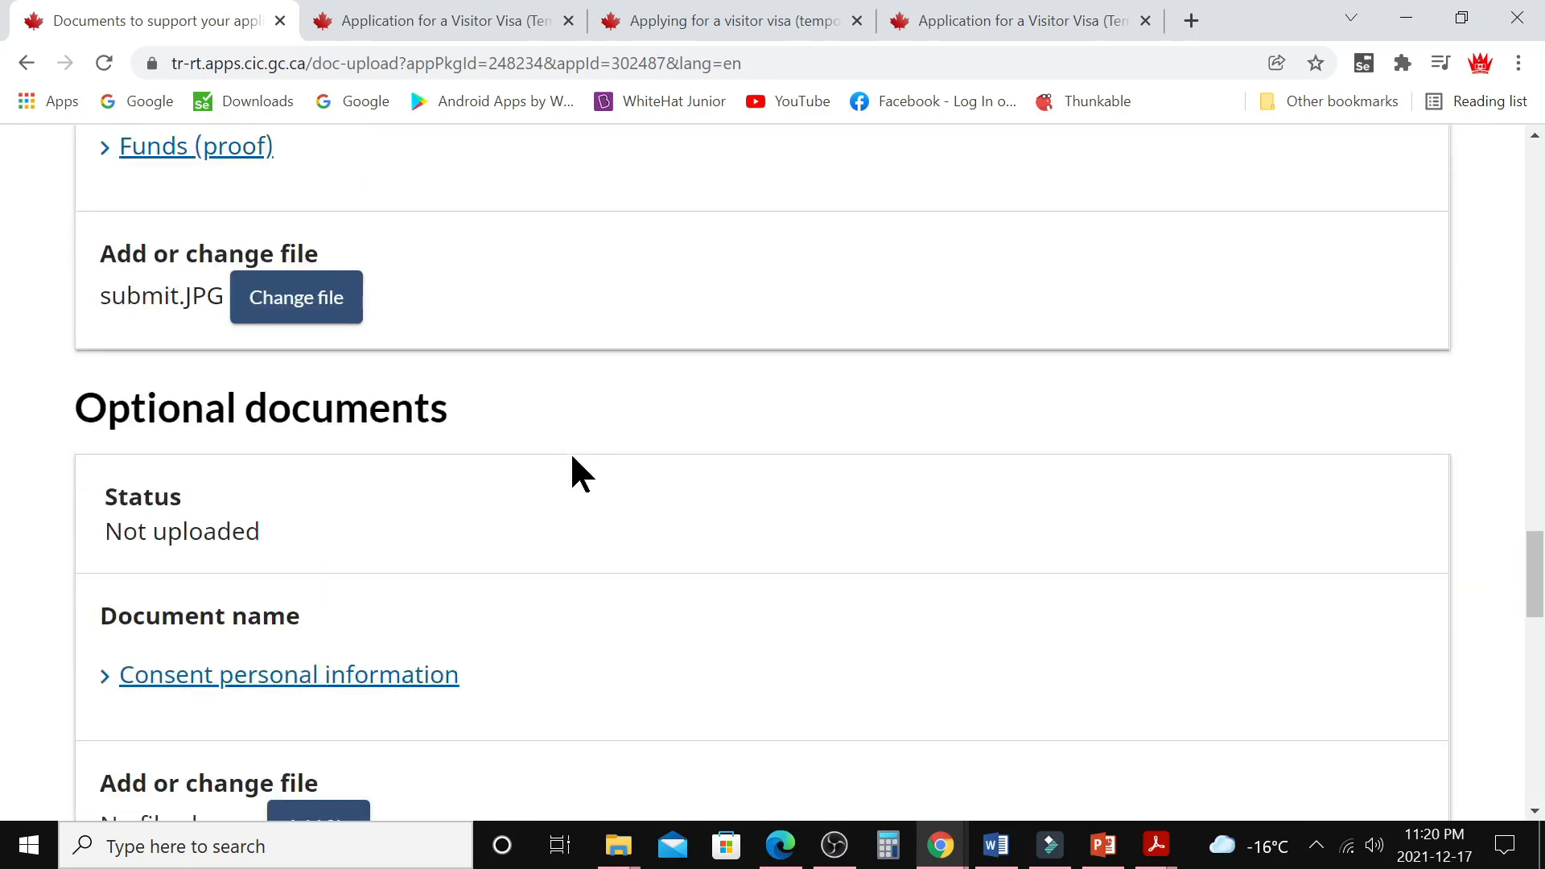
{"action": "scroll", "coordinate": [577, 461], "scroll_direction": "up", "scroll_amount": 2}
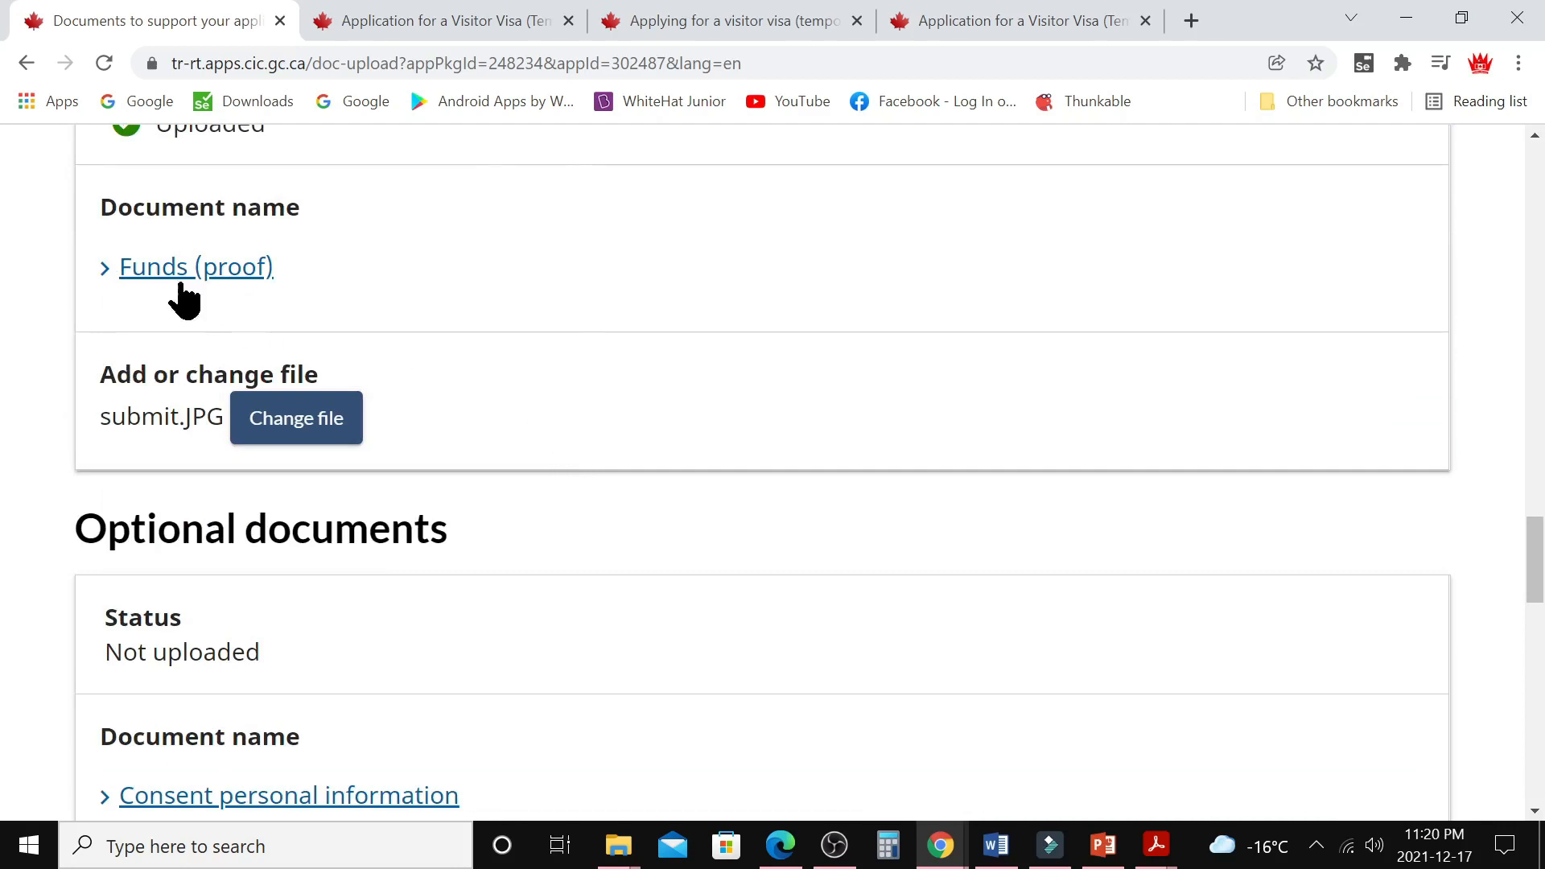
{"action": "scroll", "coordinate": [313, 636], "scroll_direction": "down", "scroll_amount": 1}
{"action": "scroll", "coordinate": [314, 636], "scroll_direction": "down", "scroll_amount": 10}
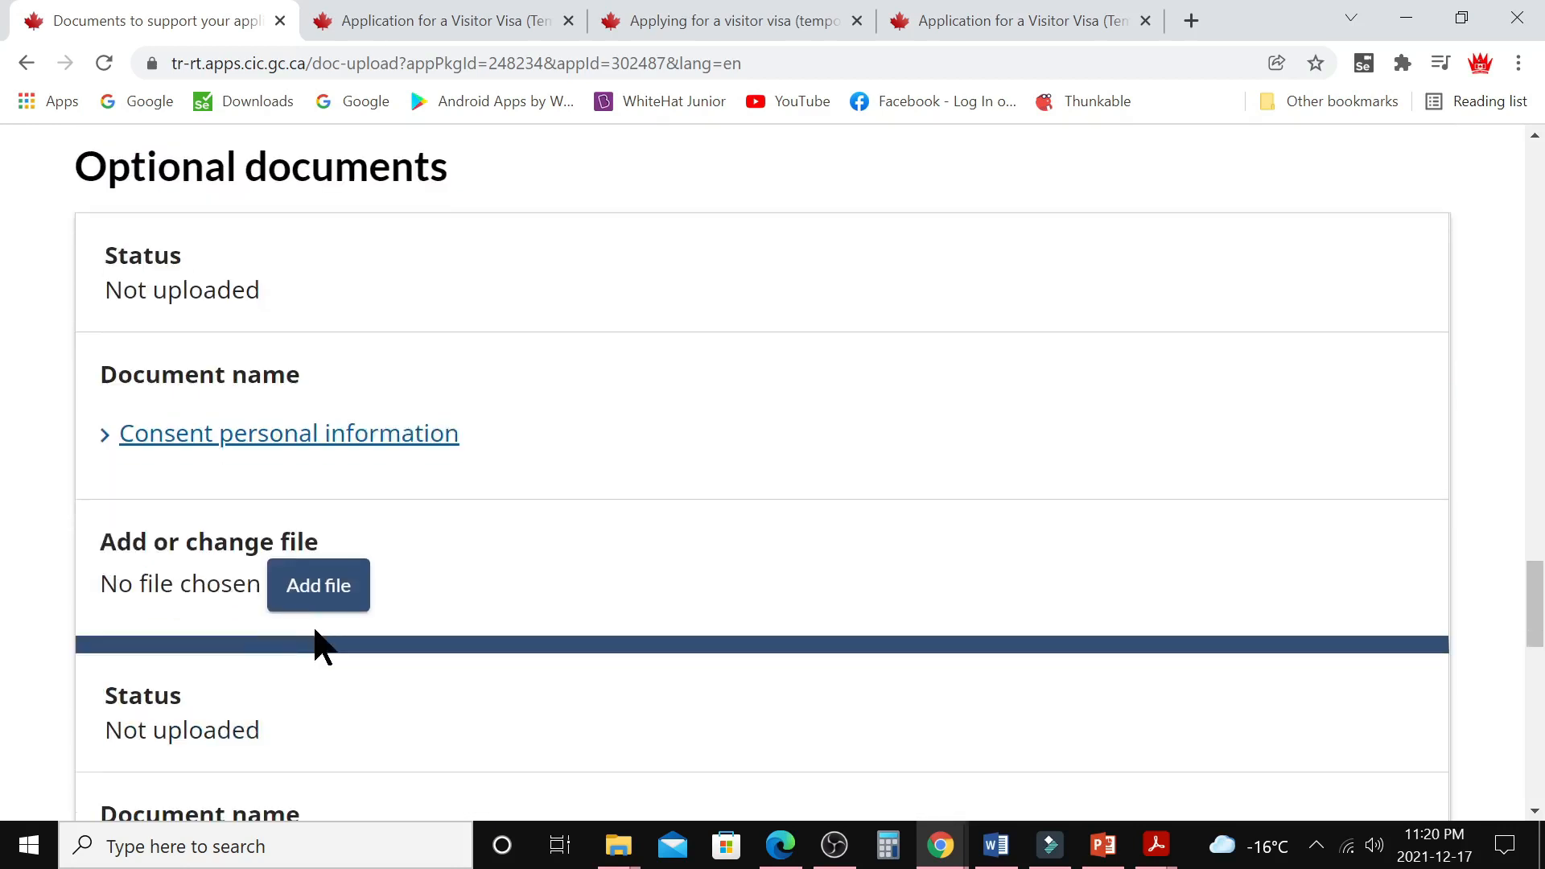
{"action": "scroll", "coordinate": [354, 588], "scroll_direction": "down", "scroll_amount": 5}
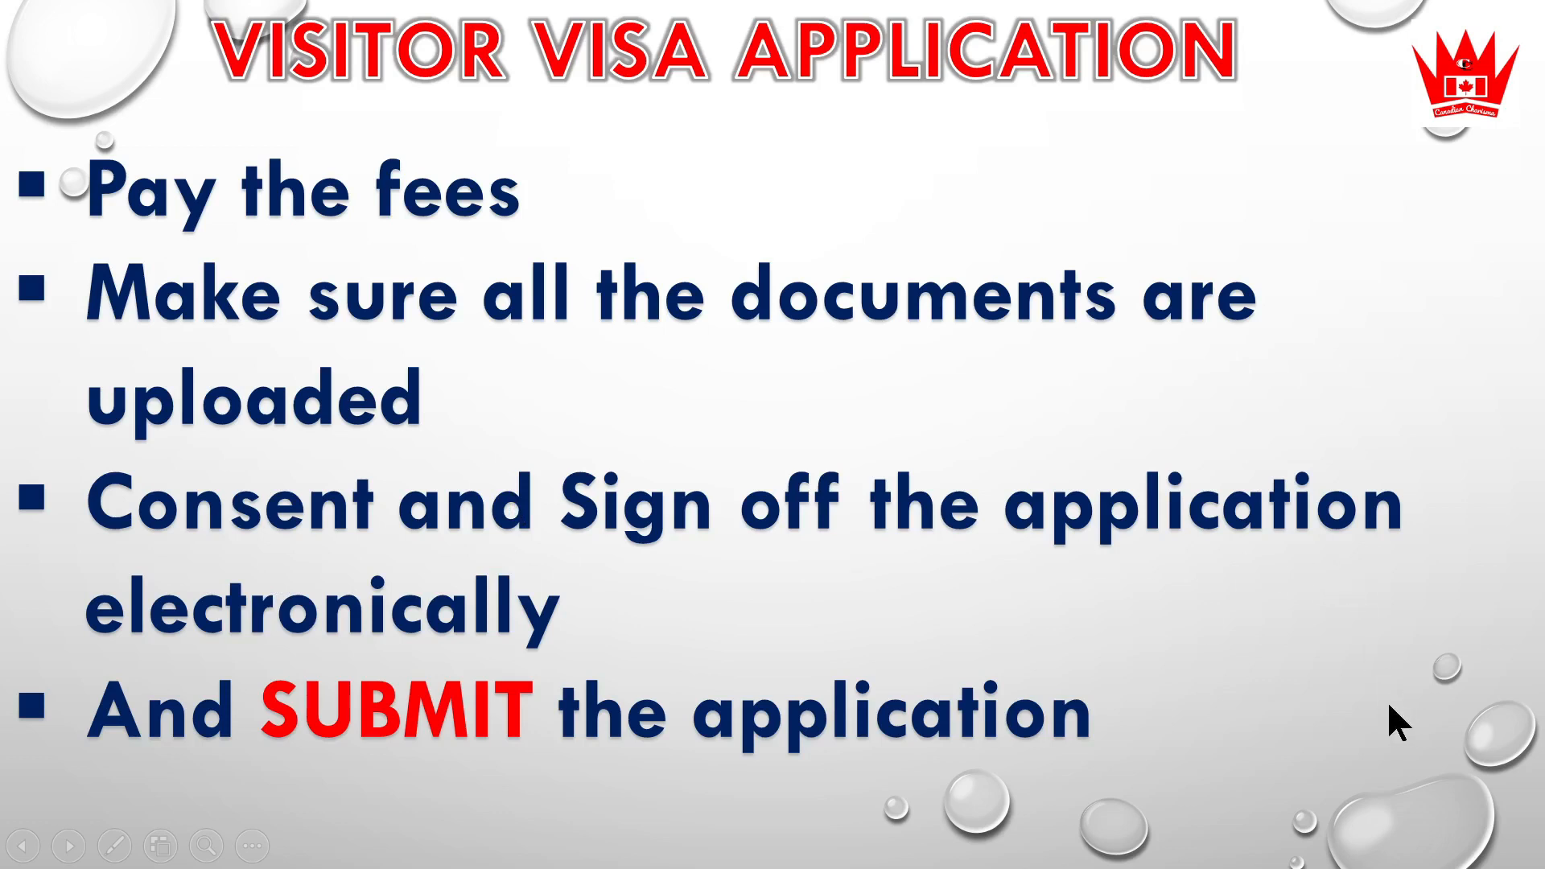
Advance from the Visitor Visa Application summary slide to the 'Thanks for Watching' closing slide
{"action": "left_click", "coordinate": [1454, 753]}
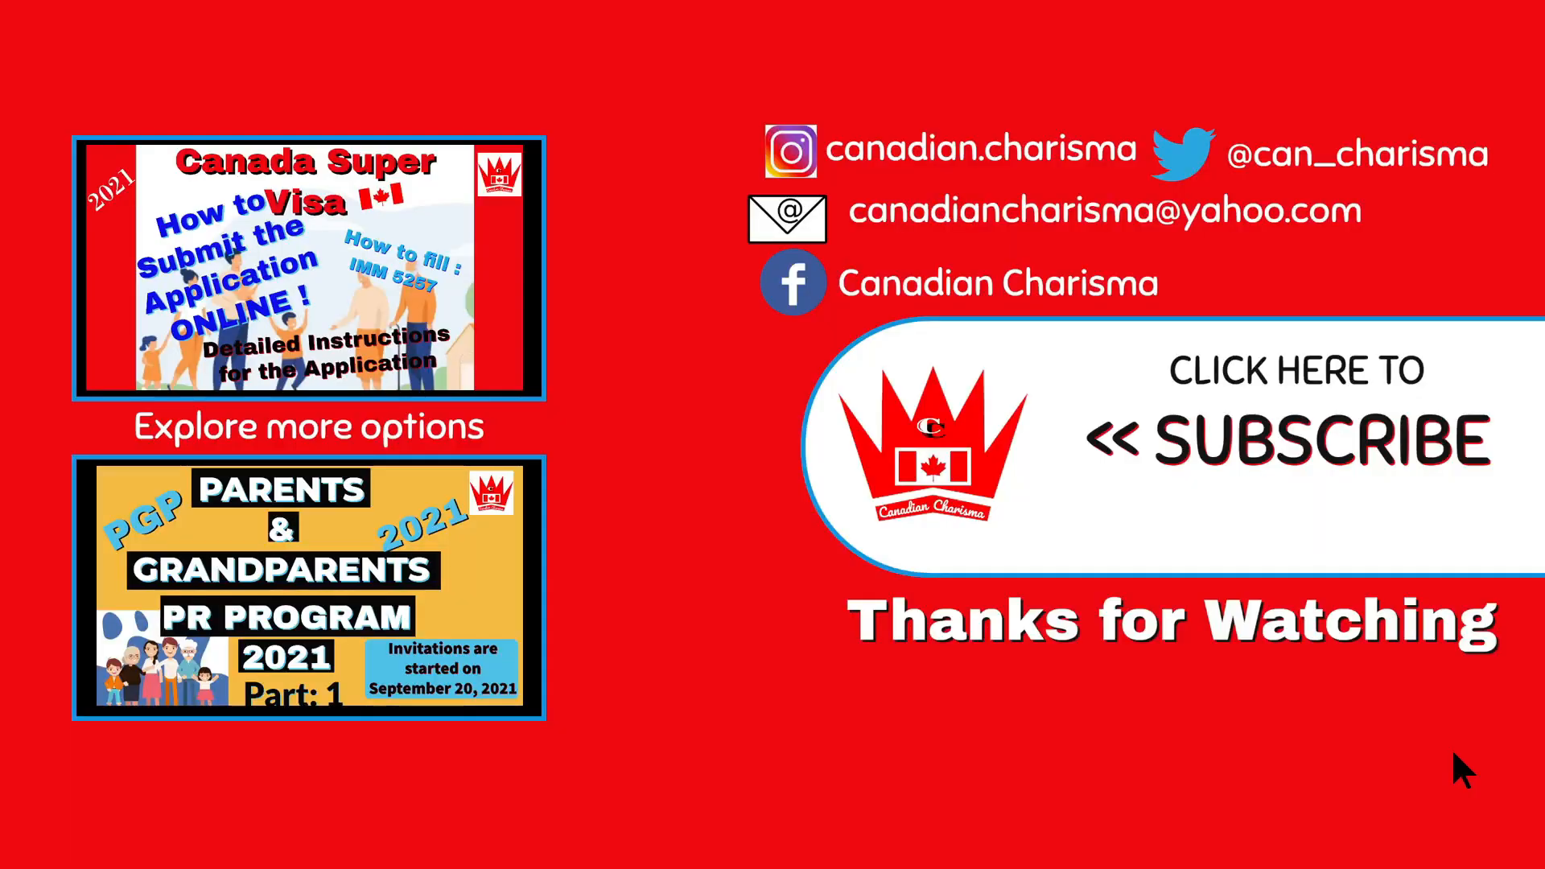